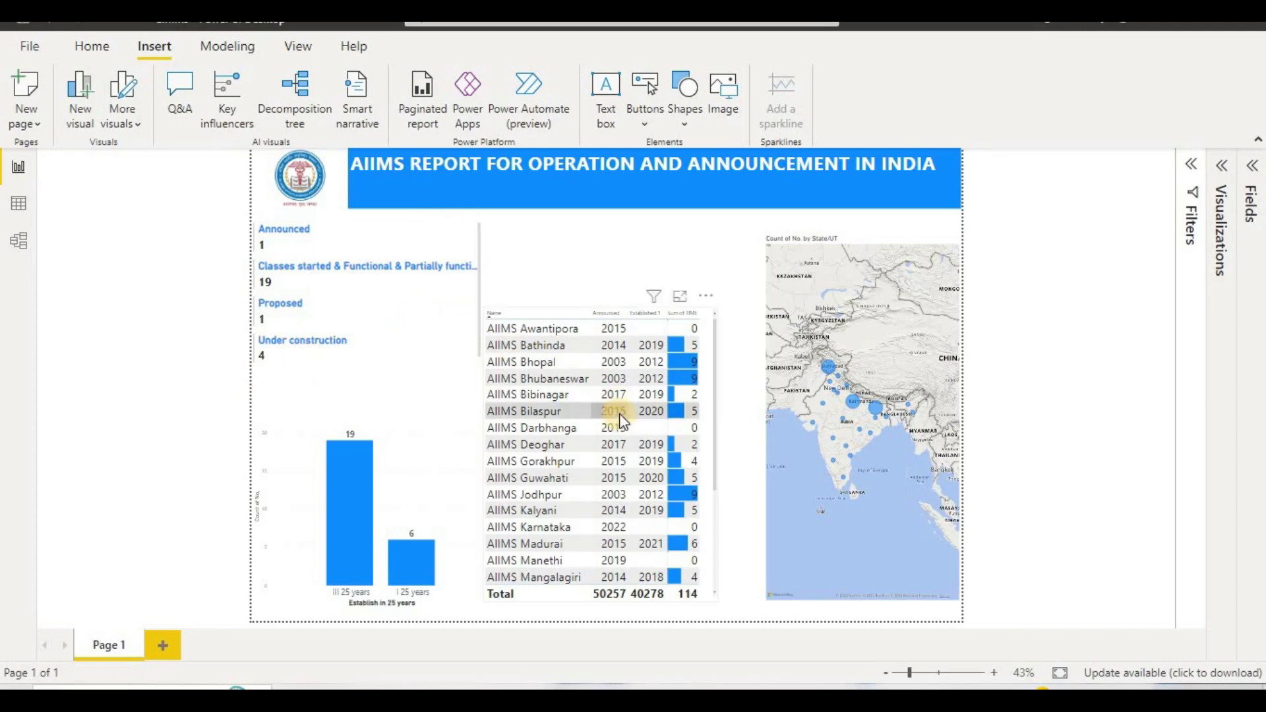
Examine the finished AIIMS report's institute table and its map of institutes by state
{"action": "scroll", "coordinate": [615, 420], "scroll_direction": "down", "scroll_amount": 3}
{"action": "scroll", "coordinate": [633, 422], "scroll_direction": "up", "scroll_amount": 3}
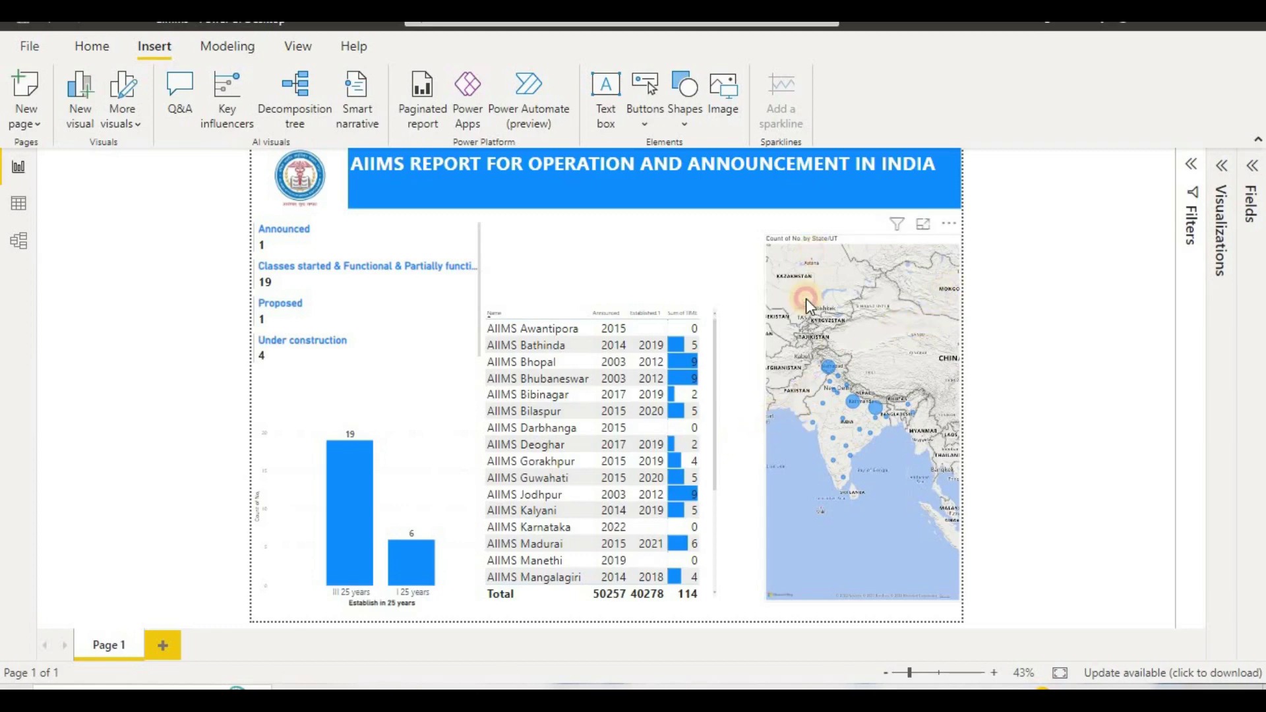
{"action": "left_click_drag", "start_coordinate": [806, 298], "coordinate": [800, 345]}
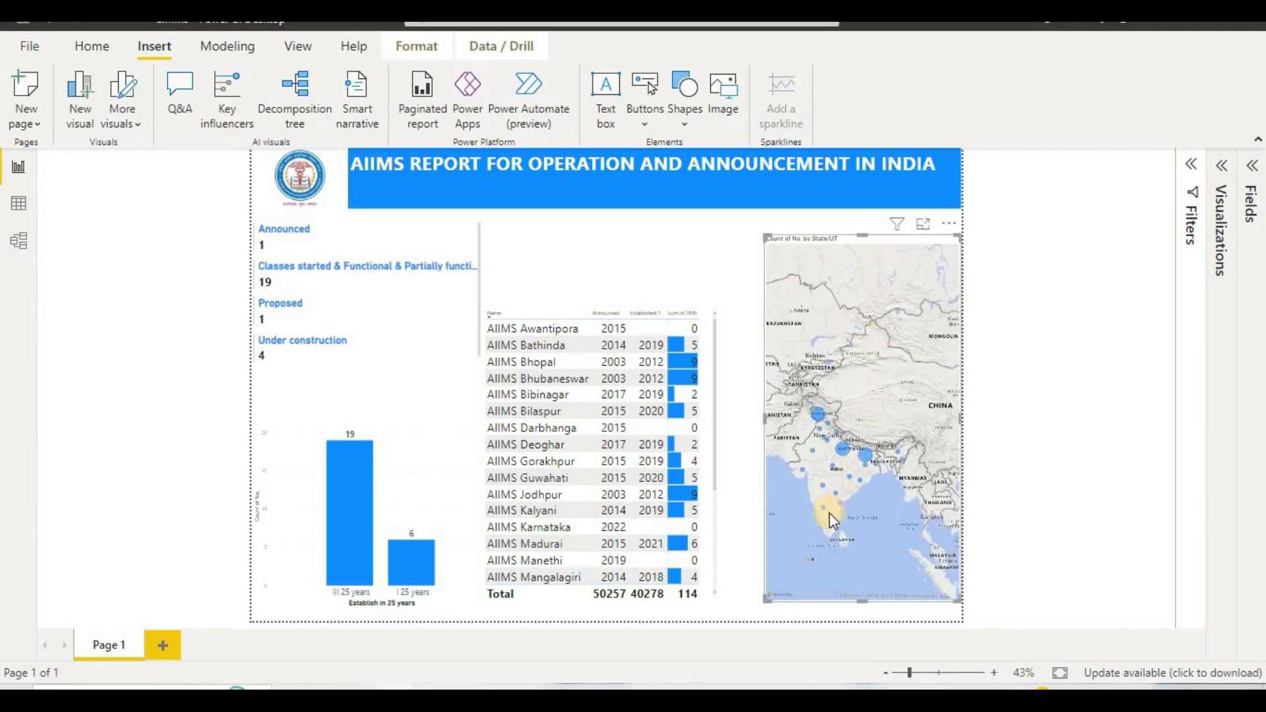
{"action": "left_click_drag", "start_coordinate": [790, 557], "coordinate": [833, 361]}
{"action": "mouse_move", "coordinate": [829, 366]}
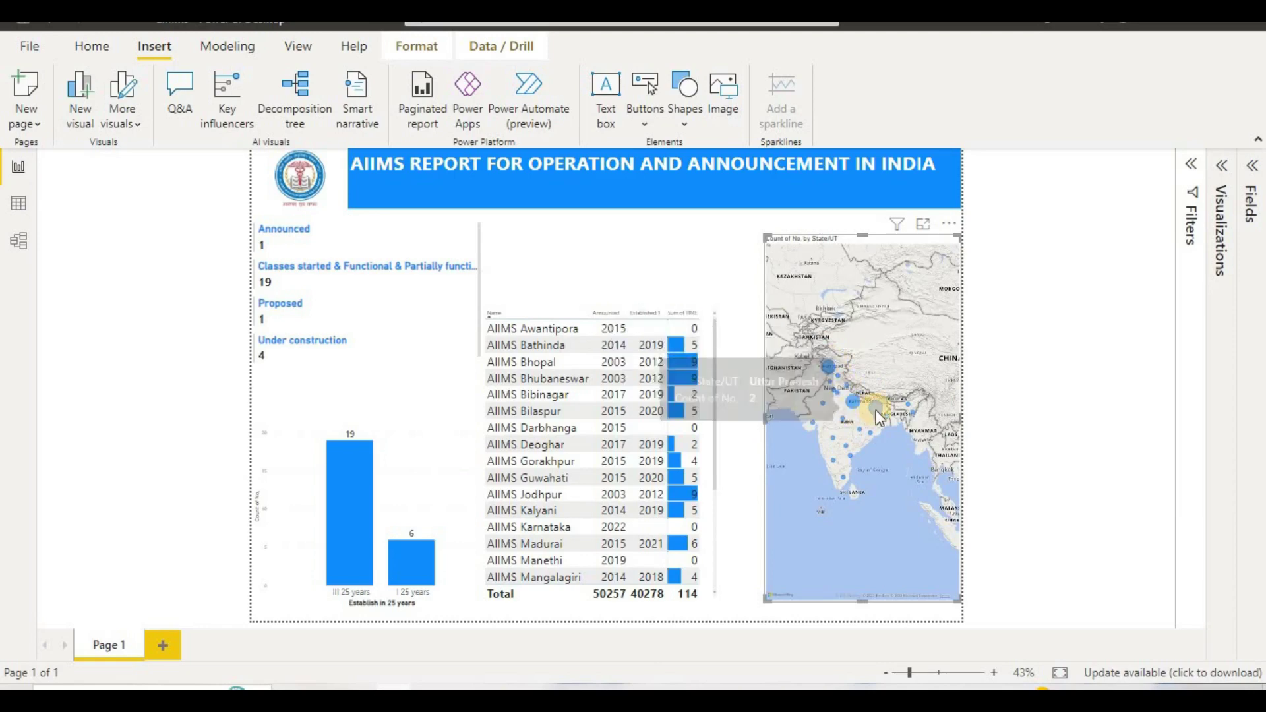
{"action": "mouse_move", "coordinate": [850, 439]}
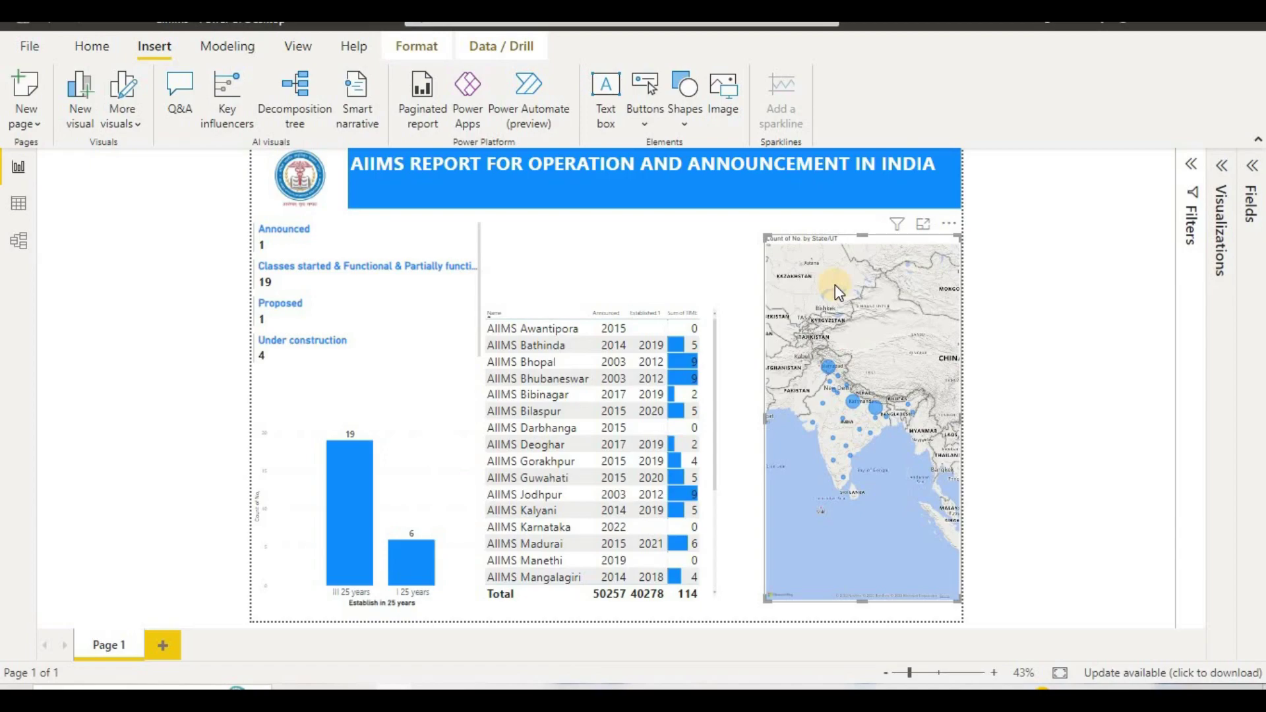
Switch to the browser, review the Wikipedia article "All India Institutes of Medical Sciences" with its AIIMSs and locations table, and copy the page's URL
{"action": "key", "text": "alt+Tab"}
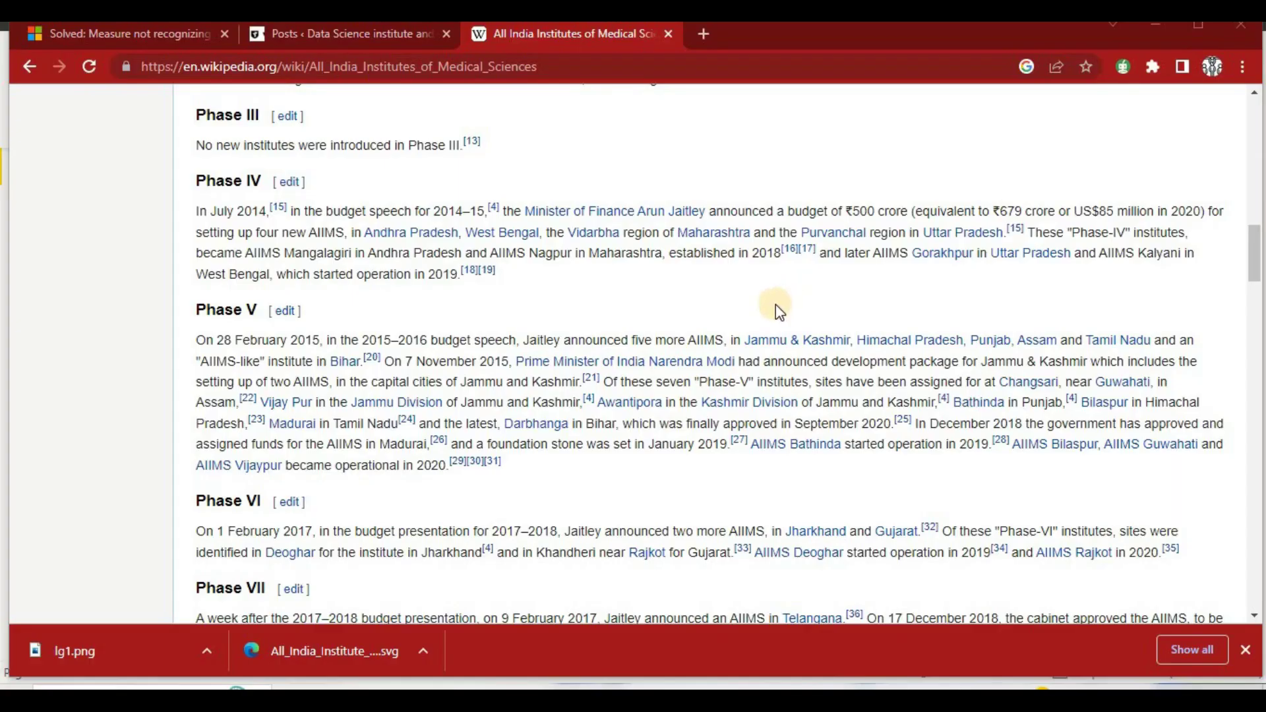
{"action": "scroll", "coordinate": [260, 150], "scroll_direction": "up", "scroll_amount": 15}
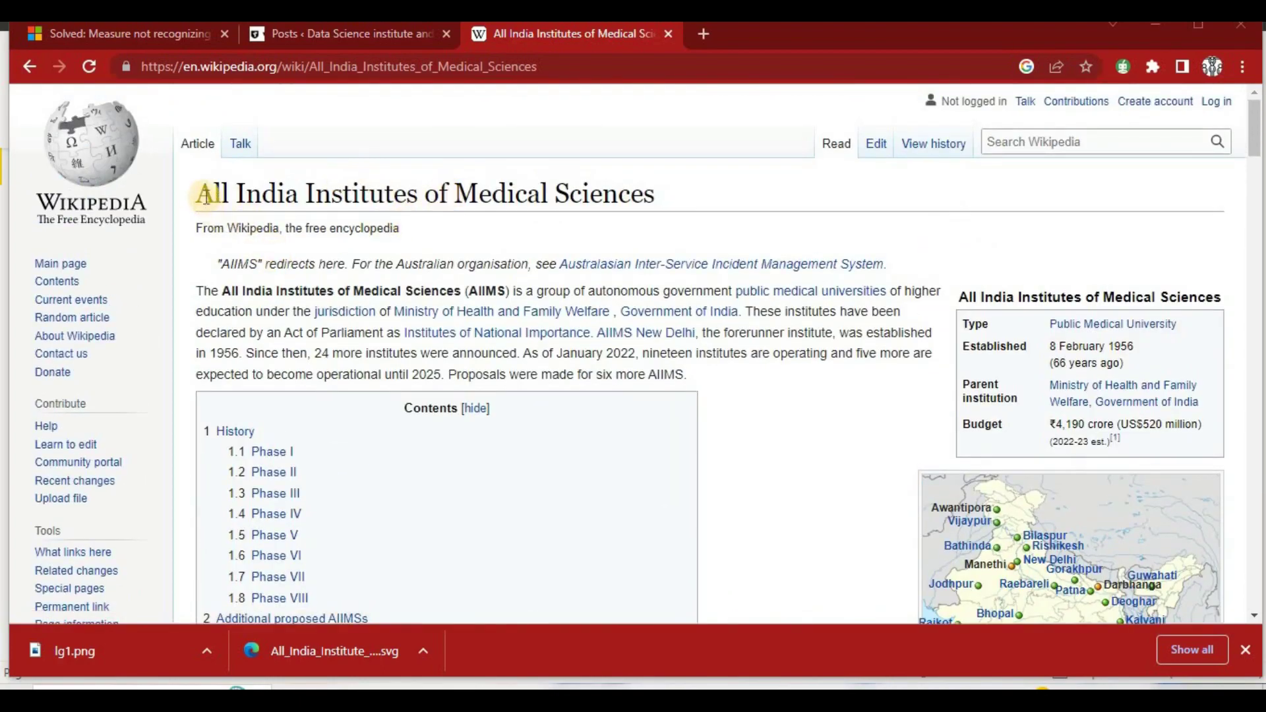
{"action": "left_click_drag", "start_coordinate": [200, 193], "coordinate": [695, 181]}
{"action": "scroll", "coordinate": [726, 236], "scroll_direction": "down", "scroll_amount": 20}
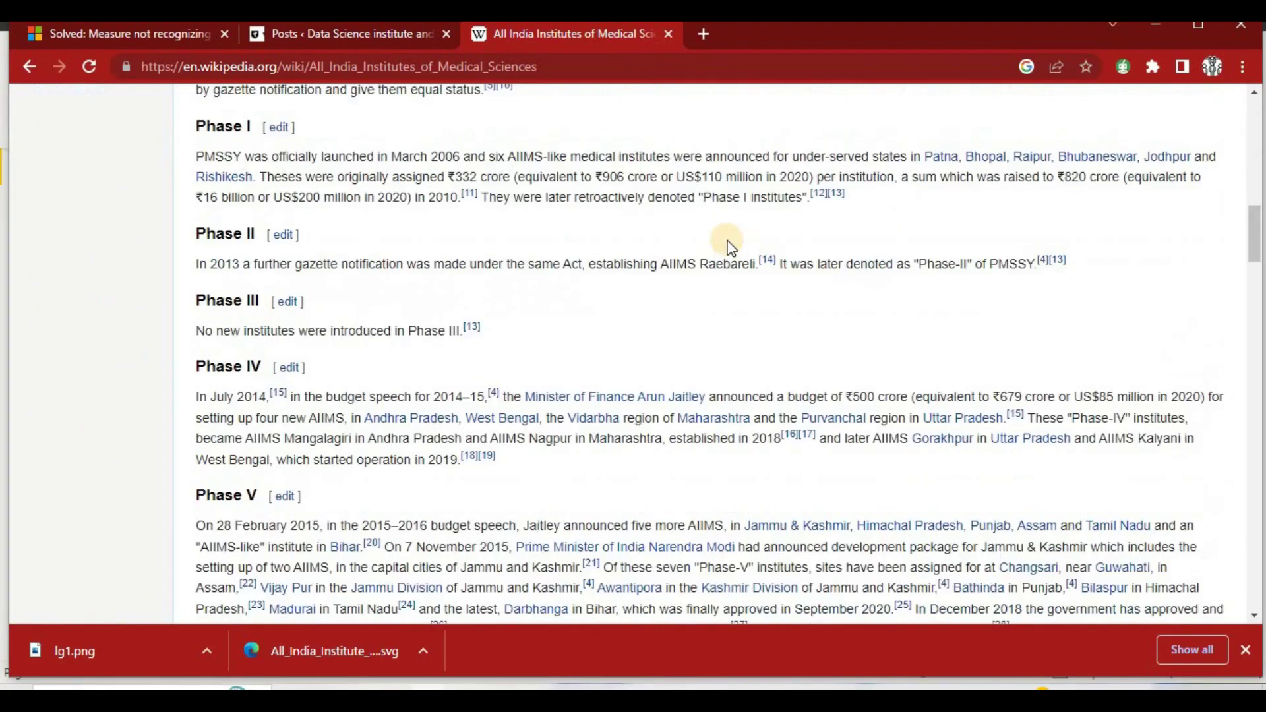
{"action": "scroll", "coordinate": [726, 250], "scroll_direction": "up", "scroll_amount": 17}
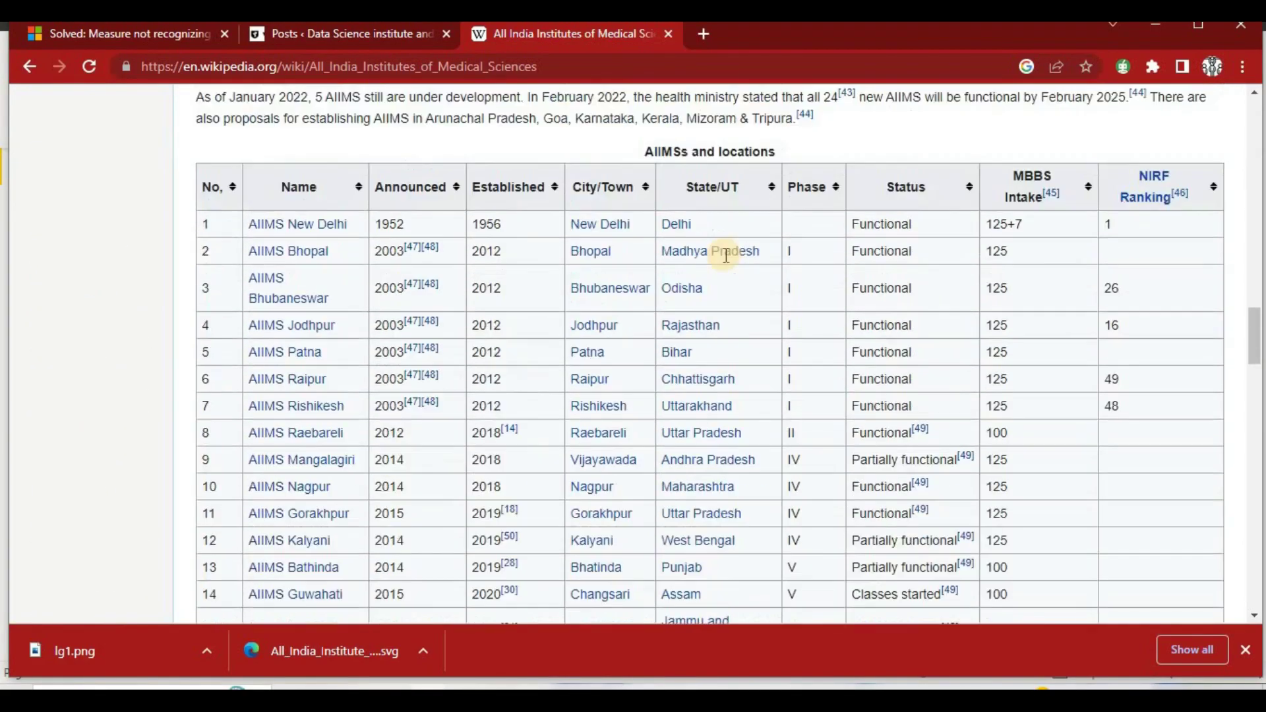
{"action": "scroll", "coordinate": [725, 257], "scroll_direction": "down", "scroll_amount": 7}
{"action": "scroll", "coordinate": [726, 264], "scroll_direction": "up", "scroll_amount": 20}
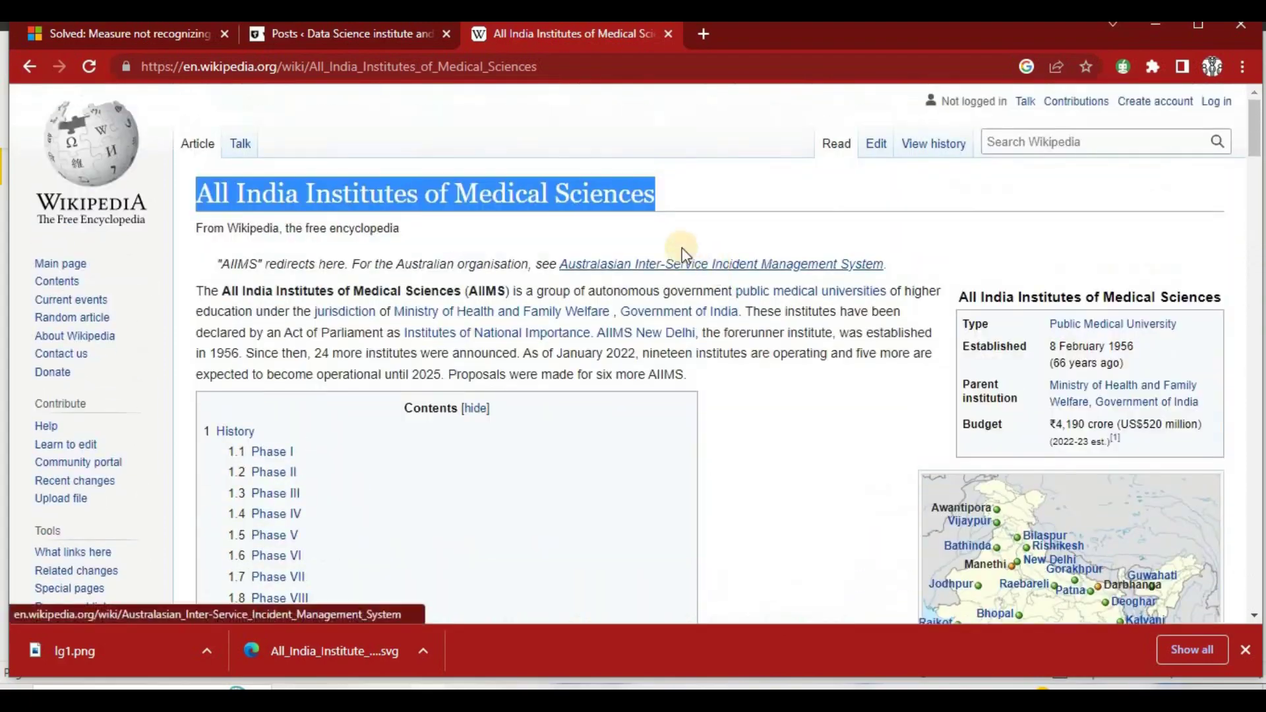
{"action": "left_click", "coordinate": [587, 71]}
{"action": "key", "text": "ctrl+c"}
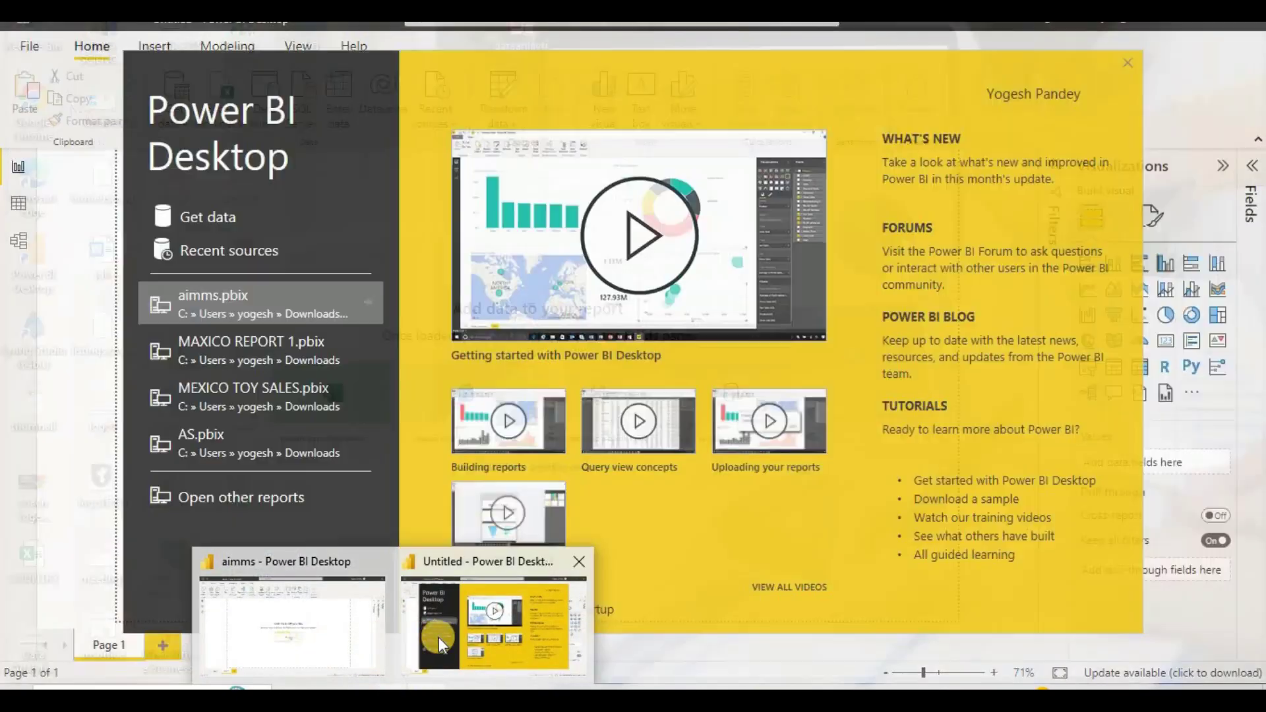
Switch to the untitled Power BI report and connect to a web data source using the copied Wikipedia URL
{"action": "left_click", "coordinate": [438, 637]}
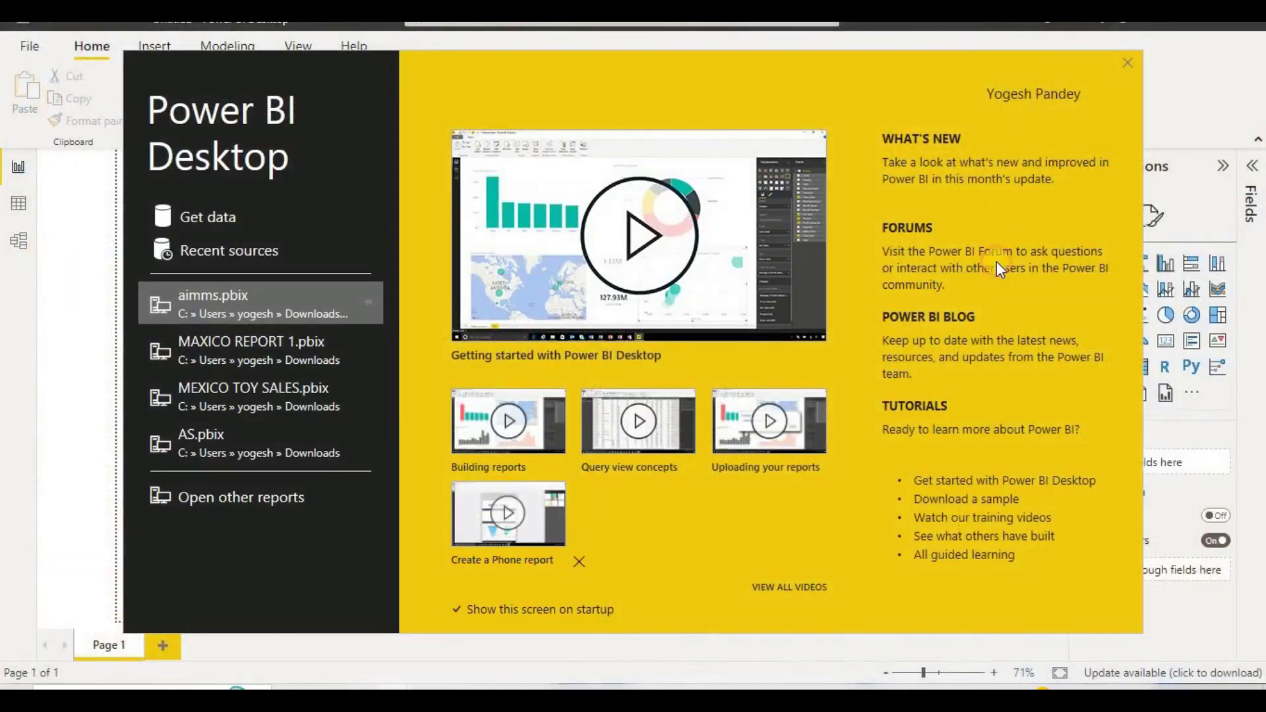
{"action": "left_click", "coordinate": [1125, 62]}
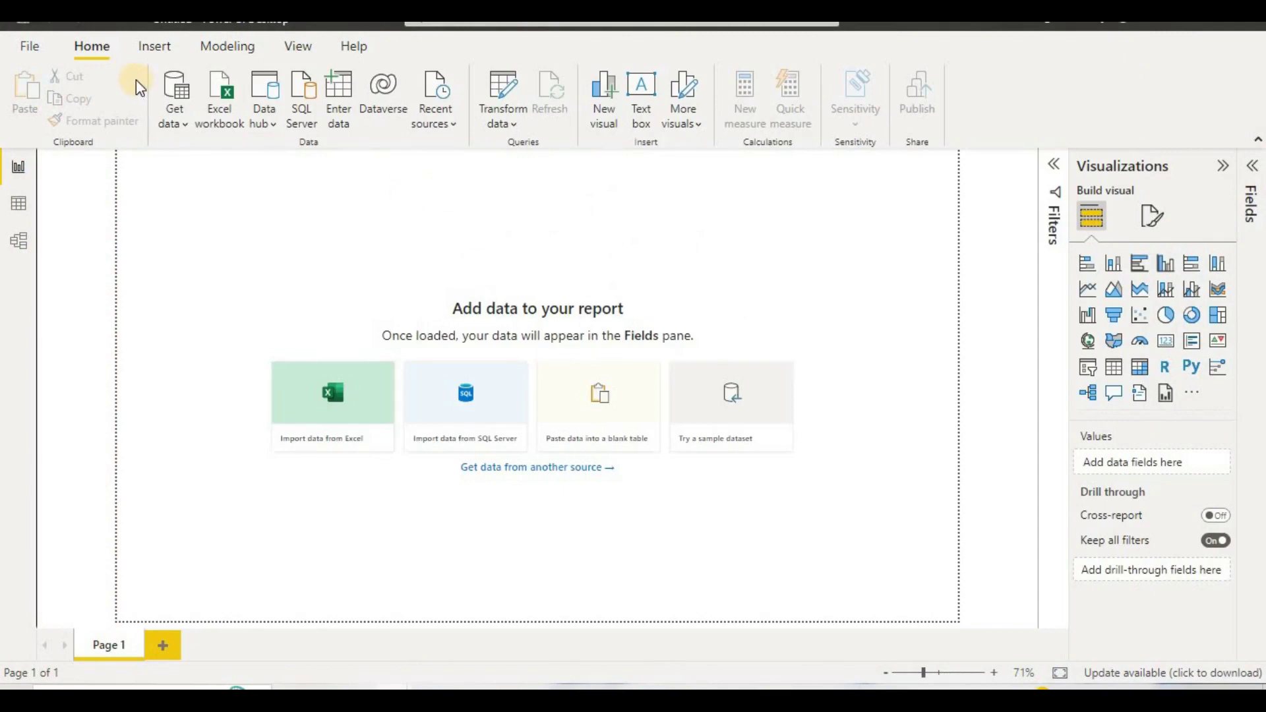
{"action": "left_click", "coordinate": [174, 125]}
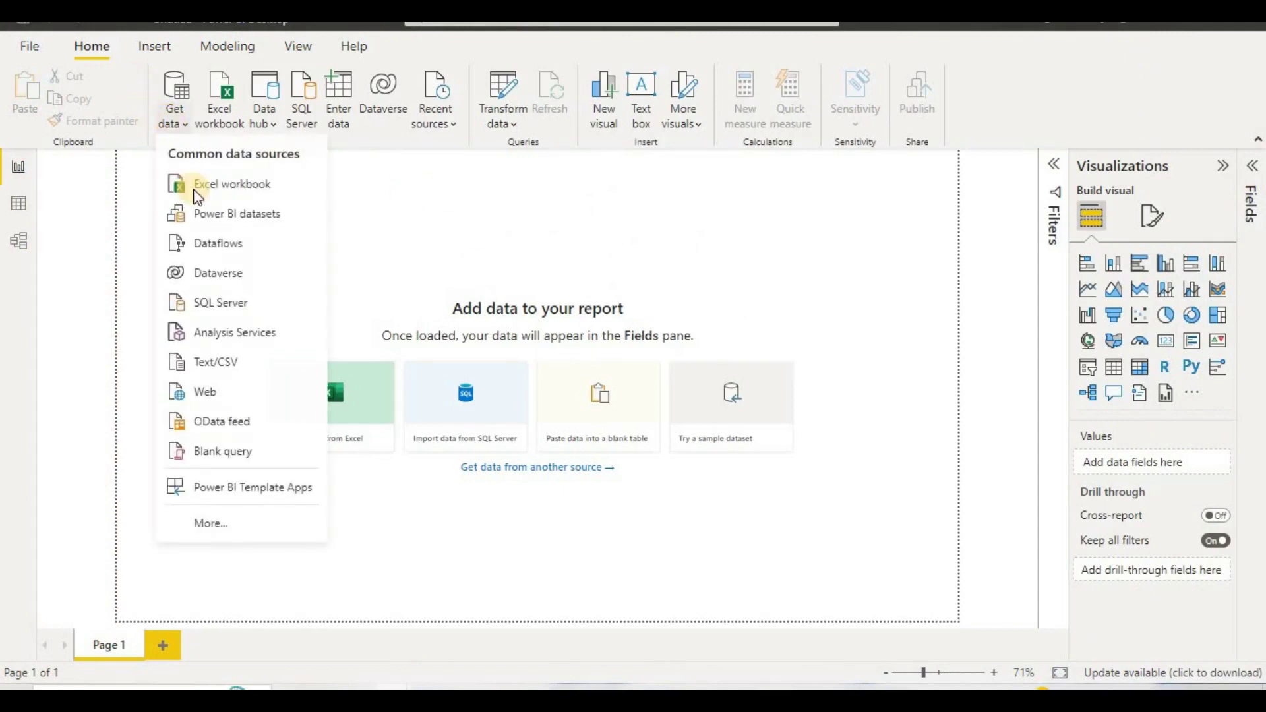
{"action": "left_click", "coordinate": [198, 391]}
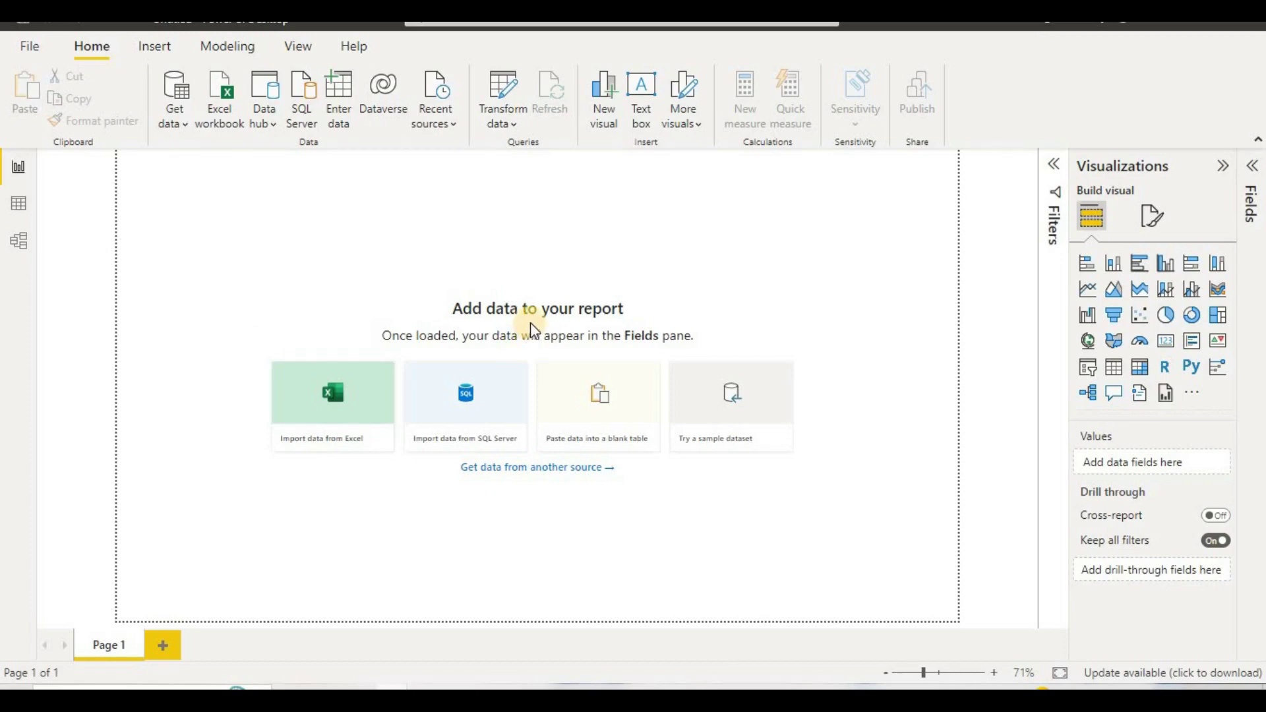
{"action": "key", "text": "ctrl+v"}
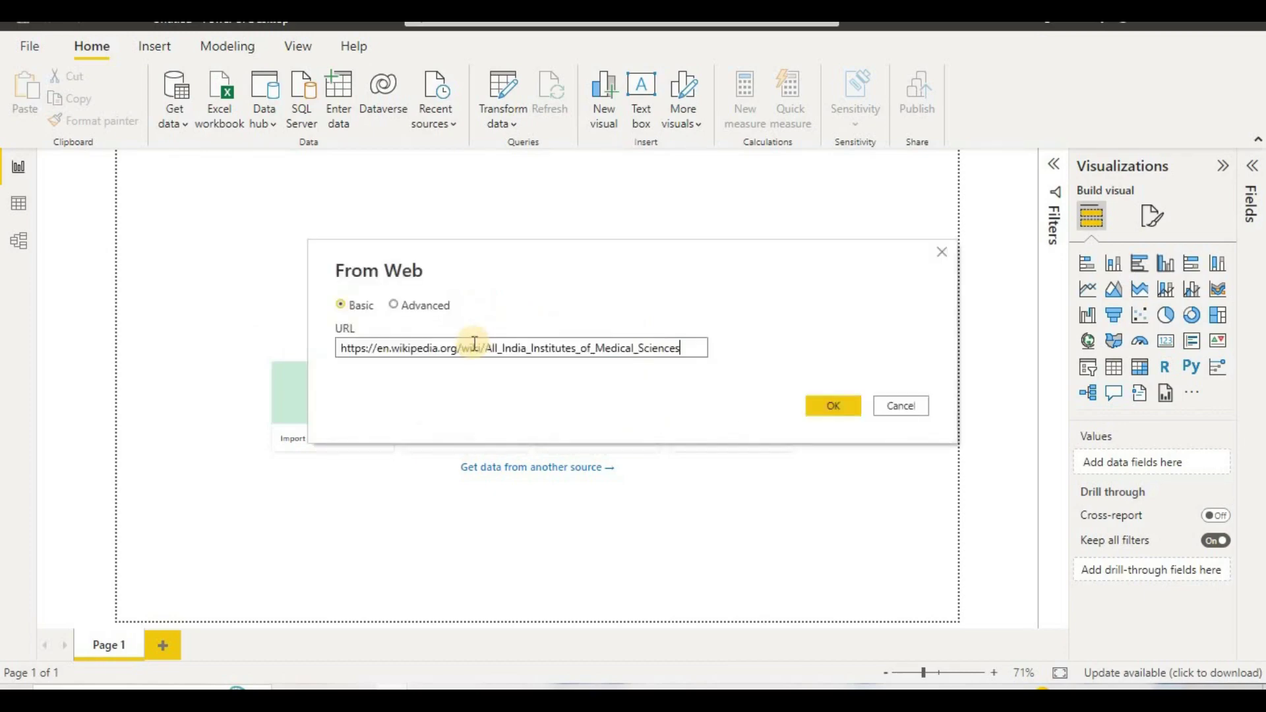
{"action": "left_click", "coordinate": [828, 418]}
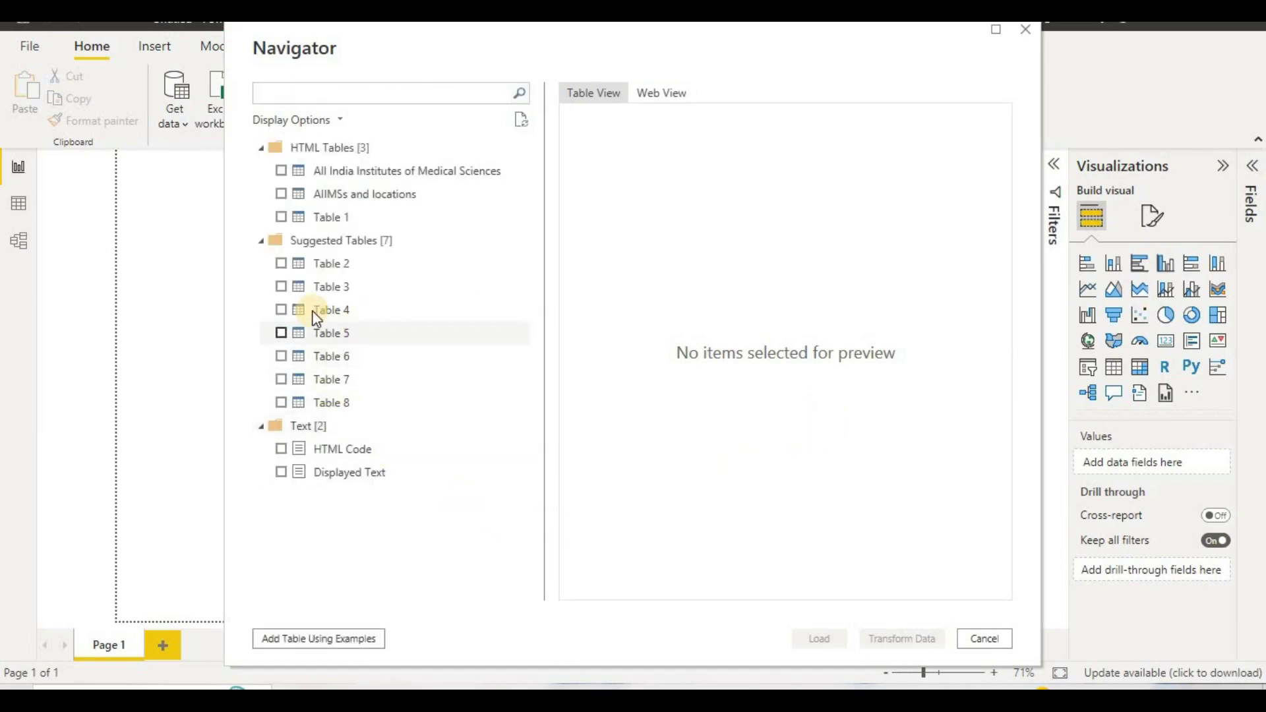
Mark the All India Institutes of Medical Sciences table for import and preview the AIIMSs and locations table
{"action": "left_click", "coordinate": [280, 172]}
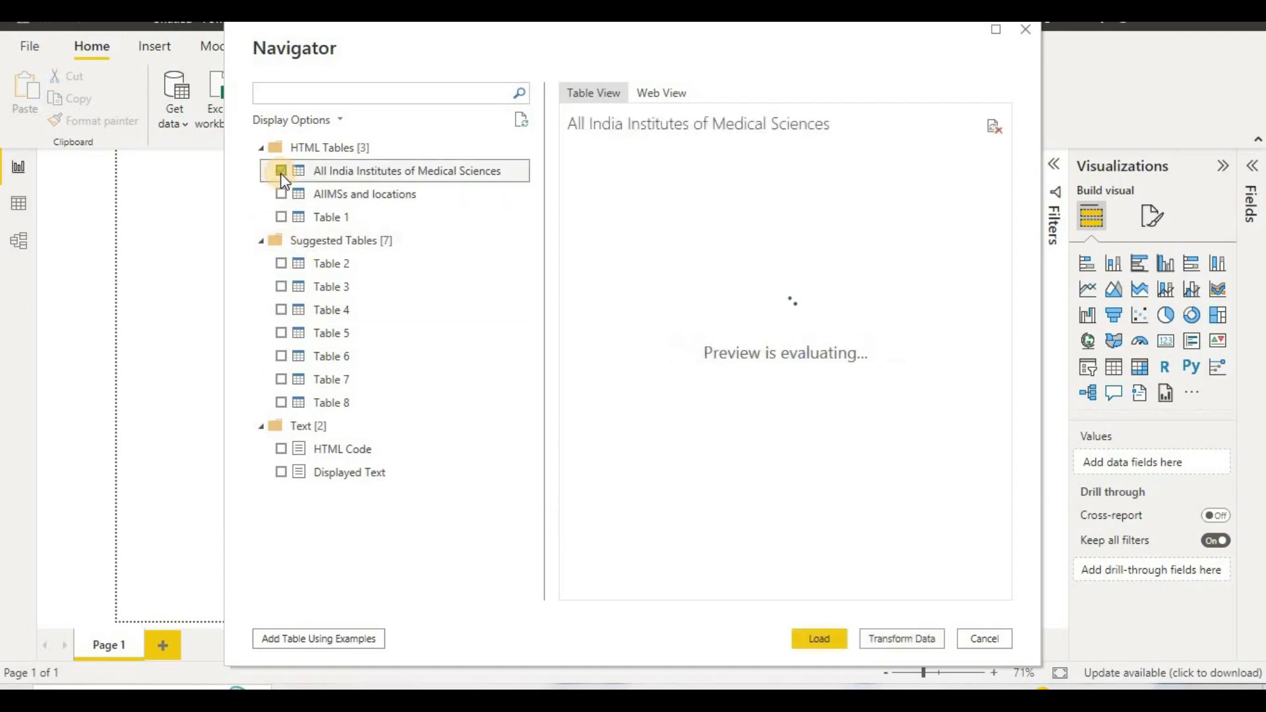
{"action": "left_click", "coordinate": [285, 193]}
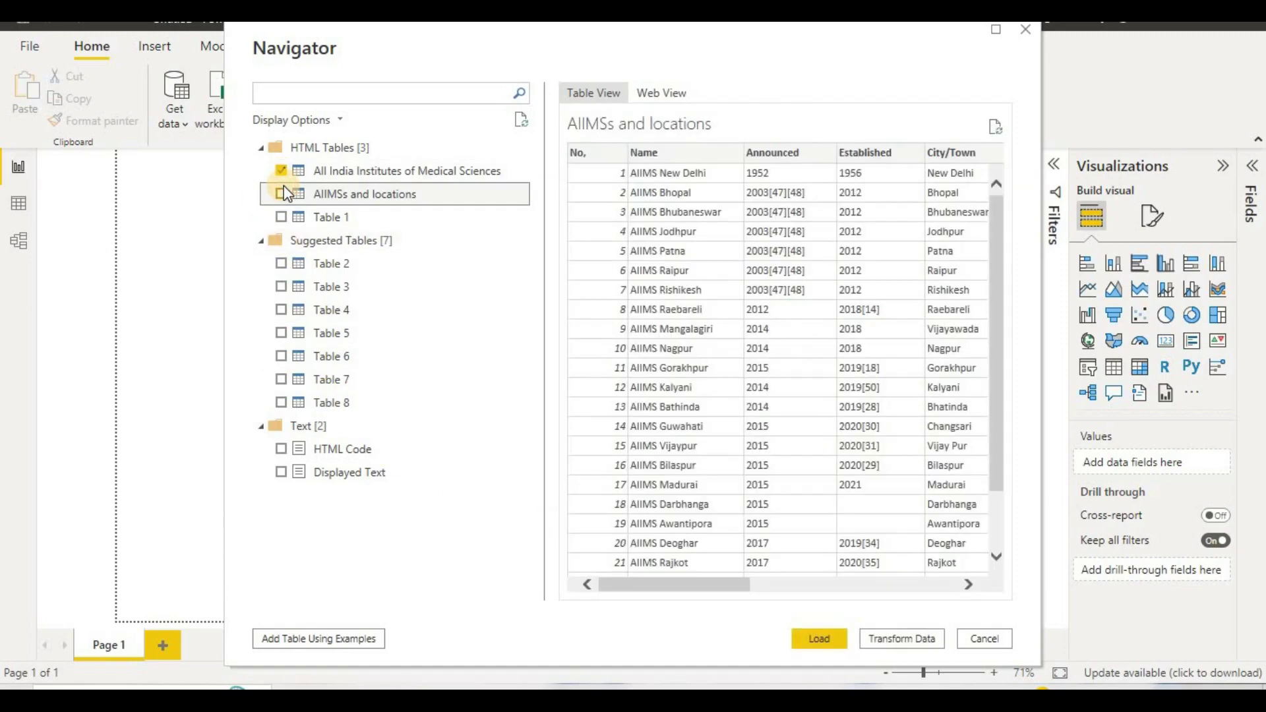
{"action": "left_click_drag", "start_coordinate": [692, 587], "coordinate": [899, 587]}
{"action": "left_click", "coordinate": [667, 587]}
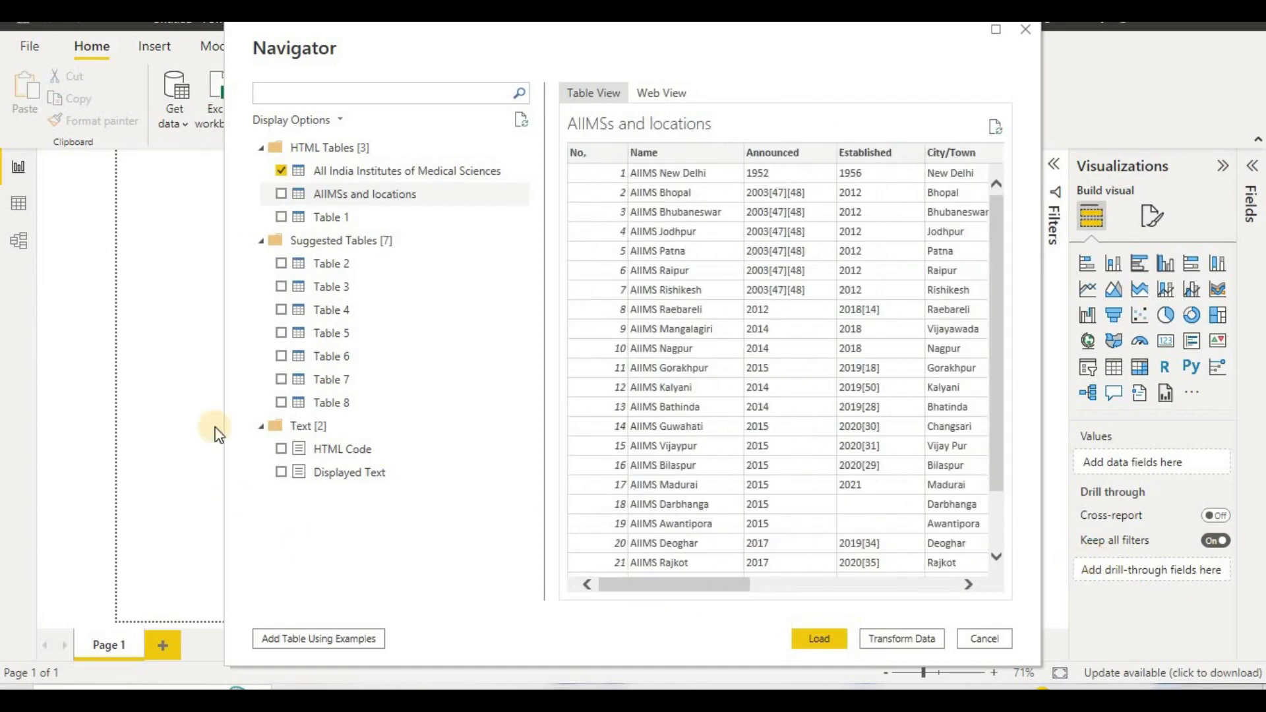
Mark Table 1 for import, preview Table 3, and look through the columns of Table 2
{"action": "left_click", "coordinate": [281, 218]}
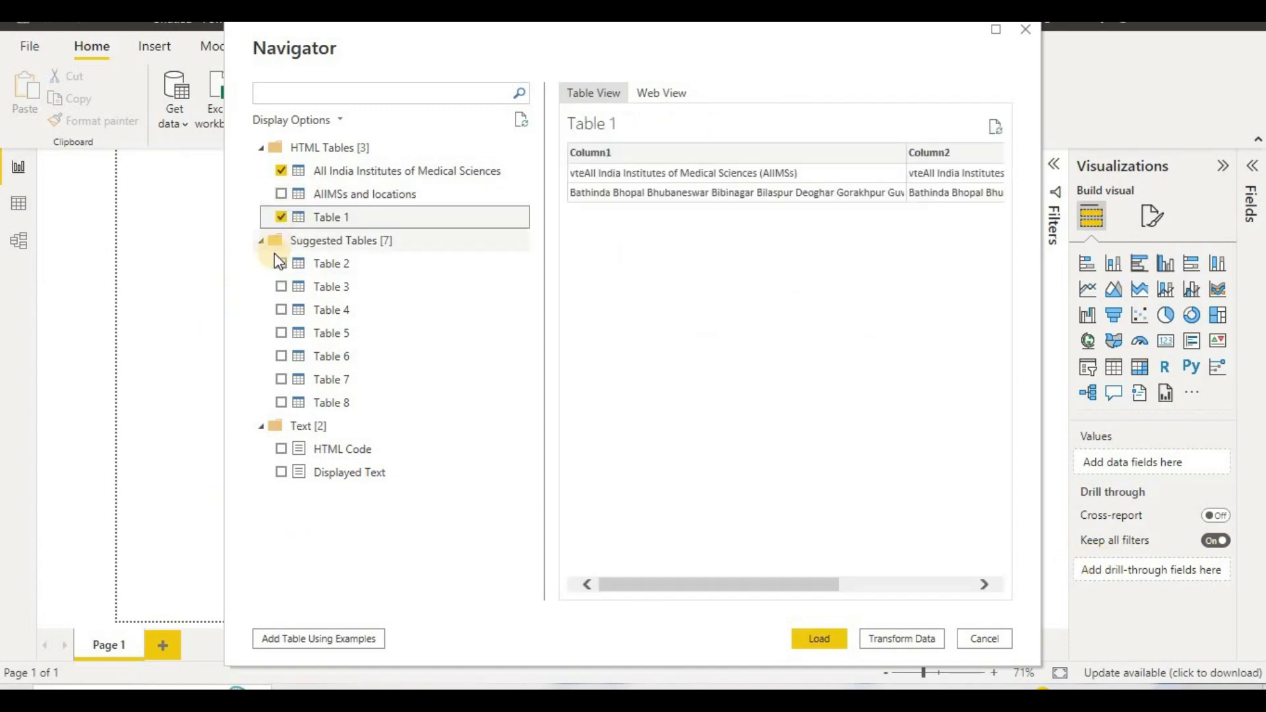
{"action": "left_click", "coordinate": [277, 262]}
{"action": "left_click", "coordinate": [323, 286]}
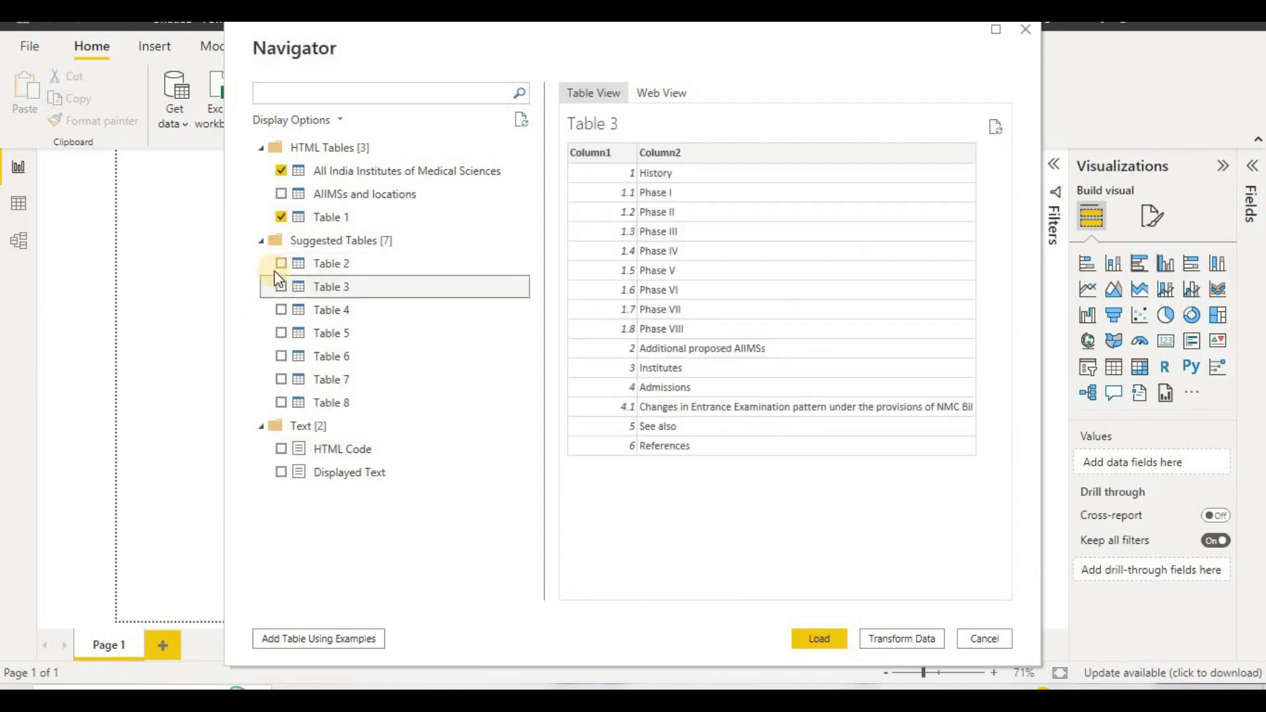
{"action": "left_click", "coordinate": [283, 264]}
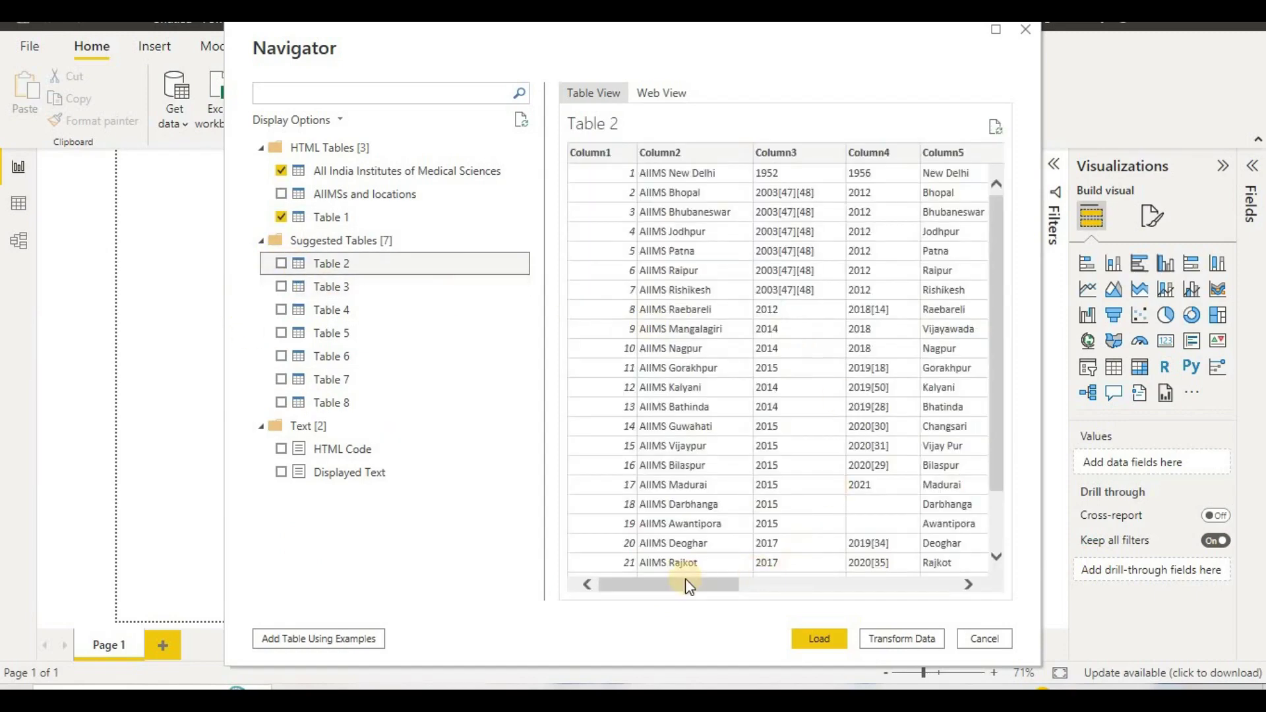
{"action": "left_click", "coordinate": [868, 585]}
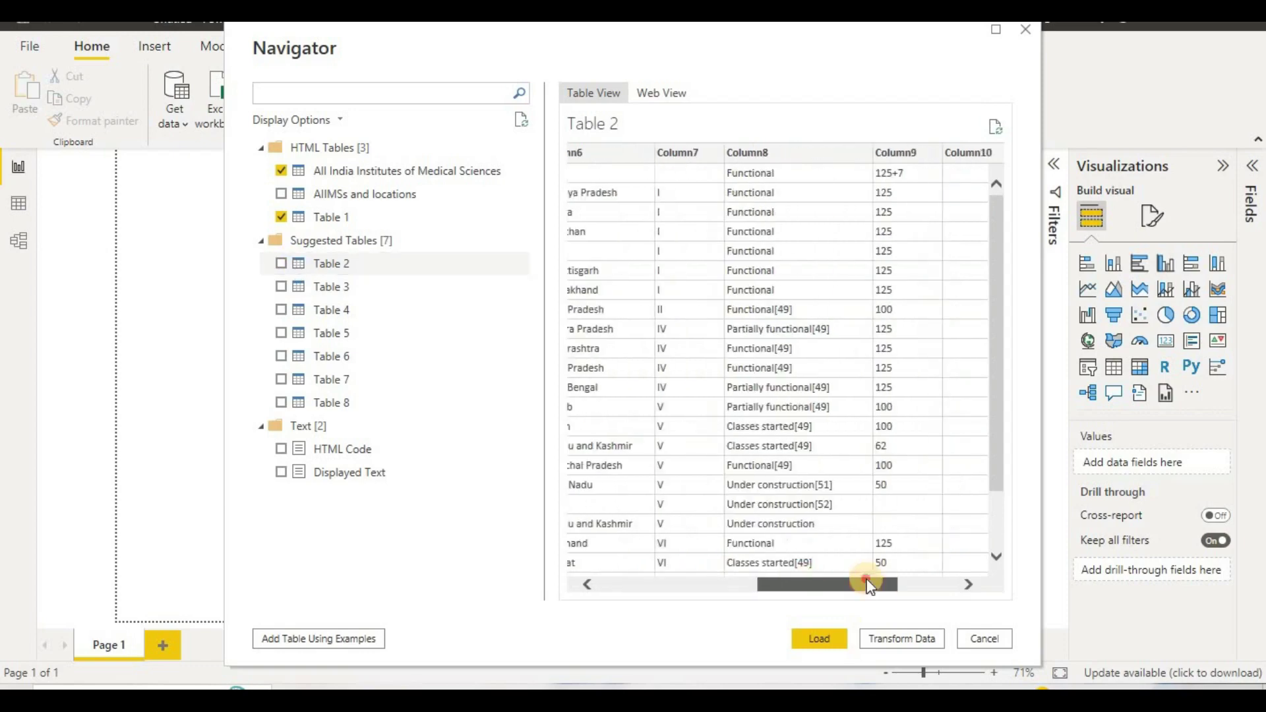
{"action": "left_click", "coordinate": [941, 585]}
{"action": "left_click_drag", "start_coordinate": [943, 579], "coordinate": [632, 583]}
{"action": "left_click", "coordinate": [959, 583]}
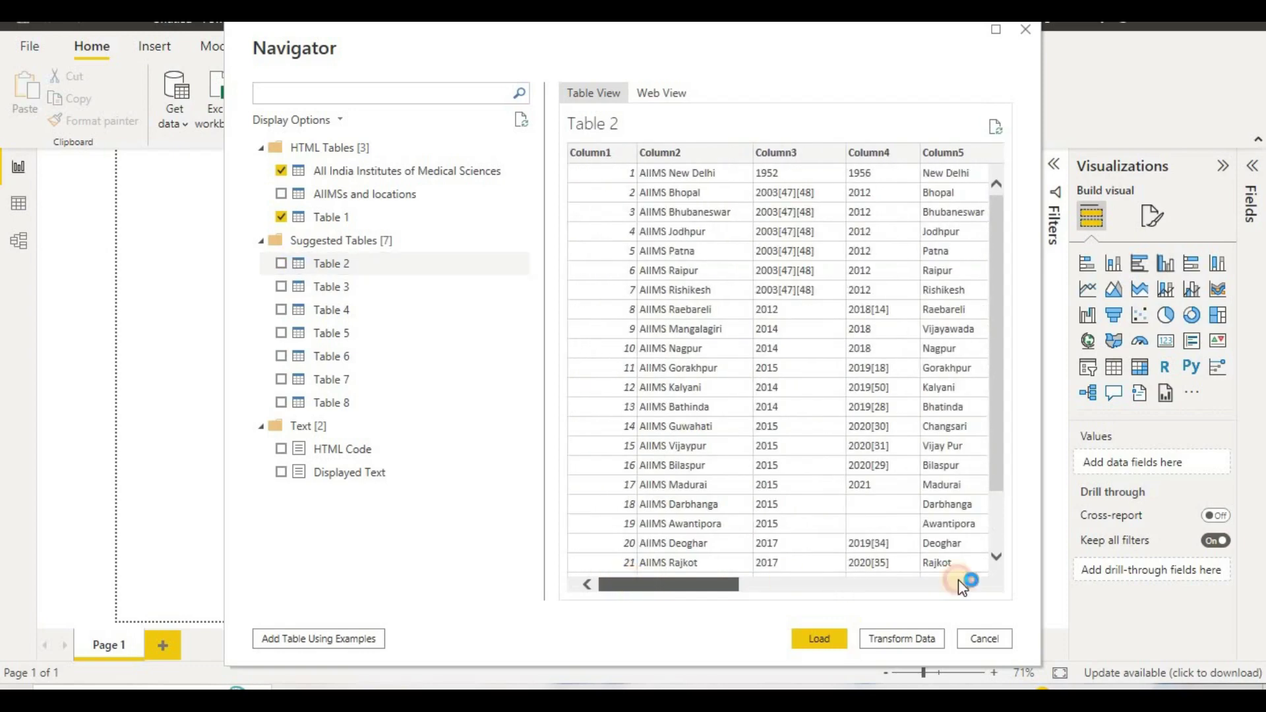
{"action": "left_click", "coordinate": [728, 596]}
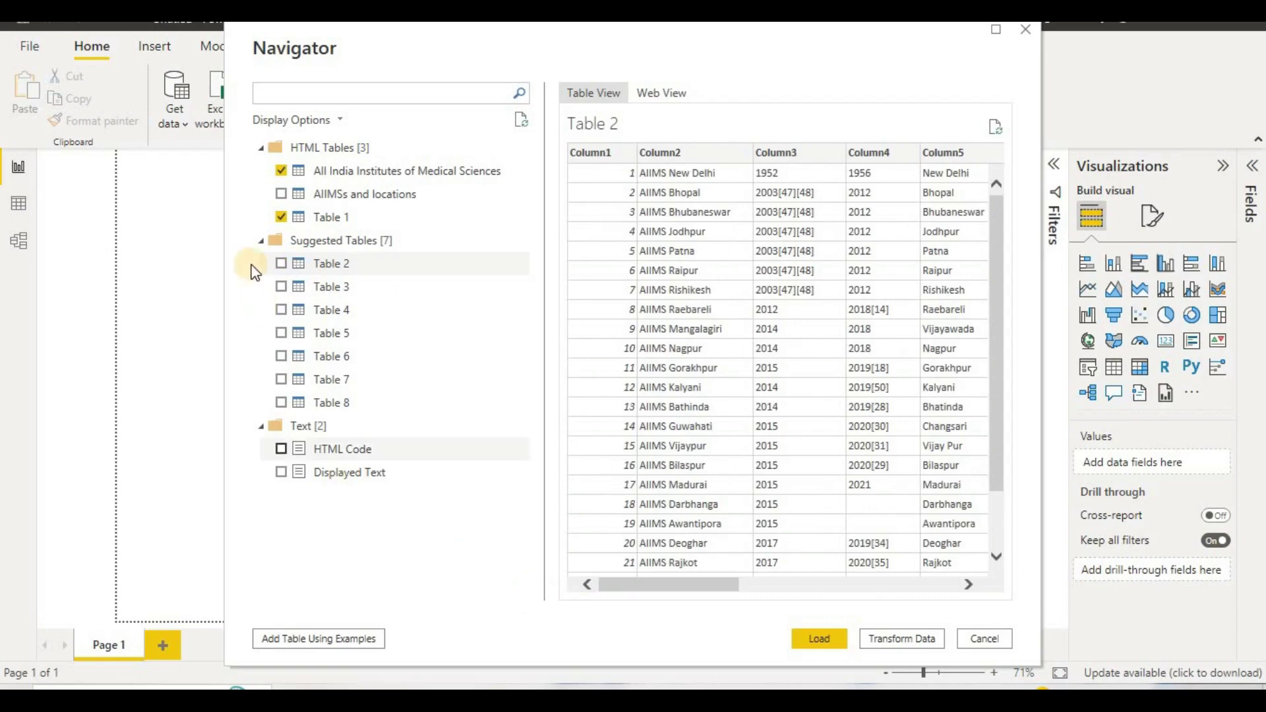
Deselect Table 1 and the All India Institutes of Medical Sciences table, checking the previews of the first two HTML tables
{"action": "left_click", "coordinate": [281, 219]}
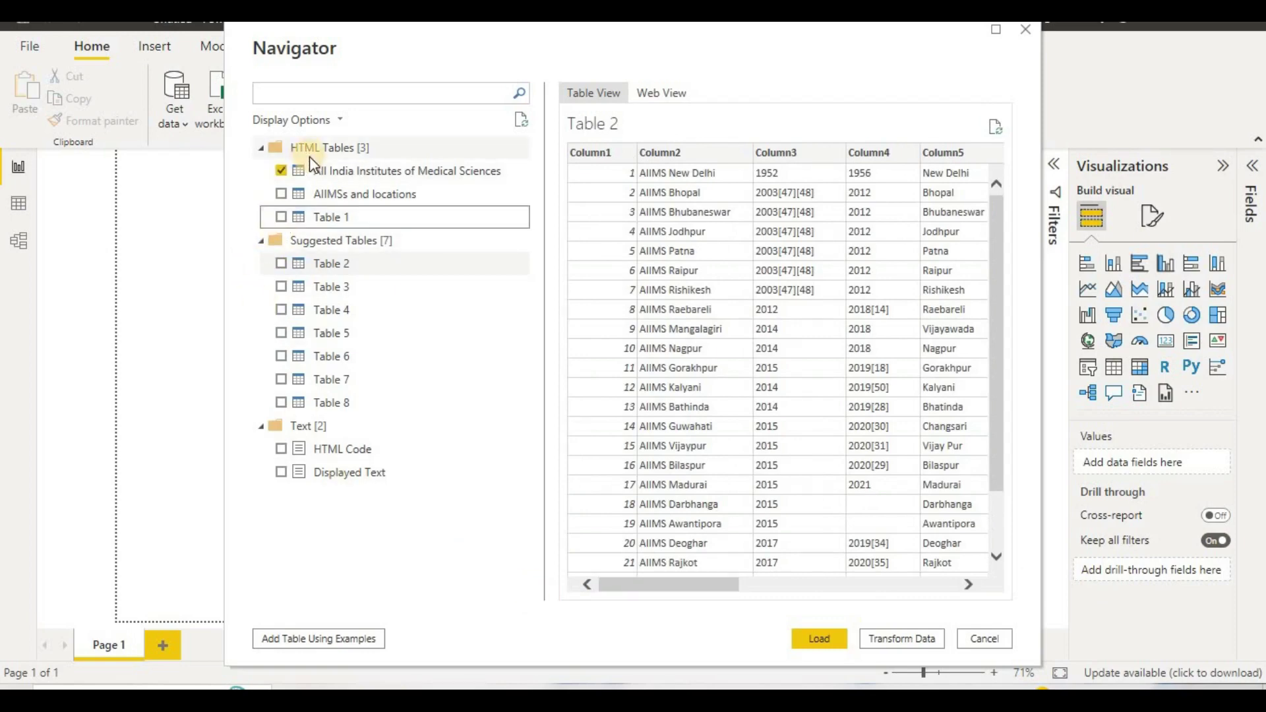
{"action": "left_click", "coordinate": [282, 169]}
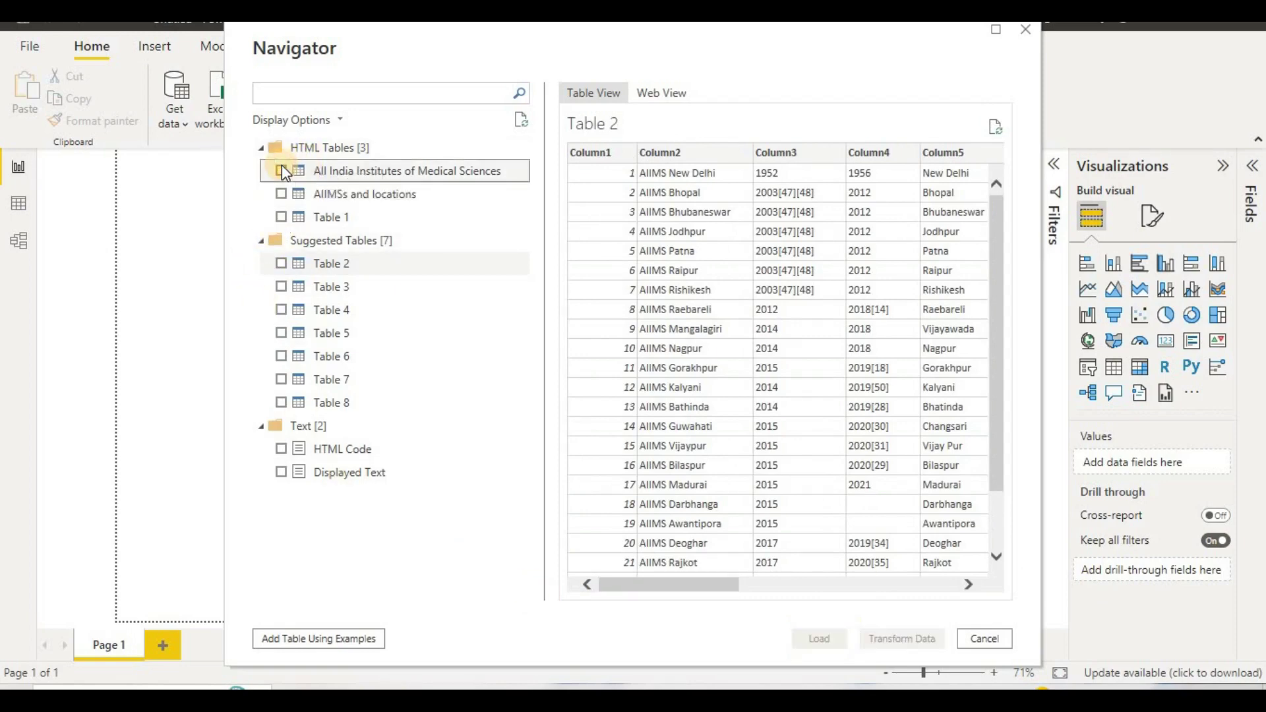
{"action": "left_click", "coordinate": [282, 169]}
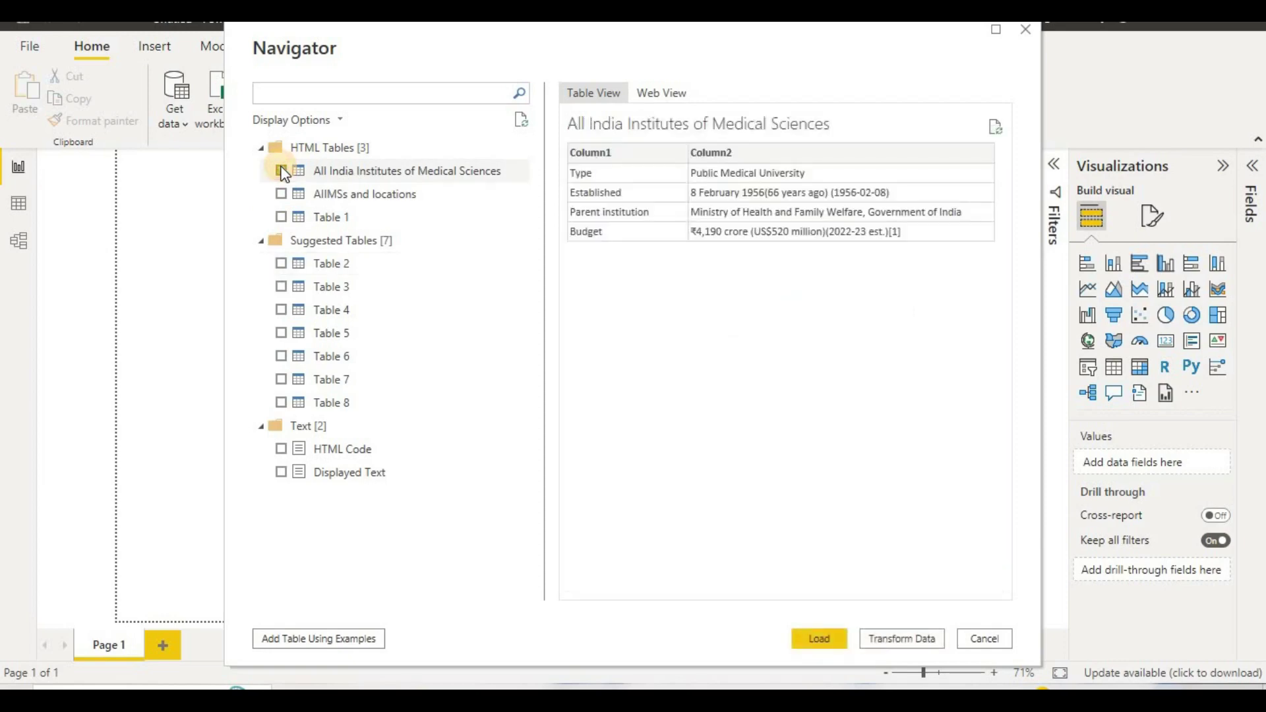
{"action": "left_click", "coordinate": [275, 201]}
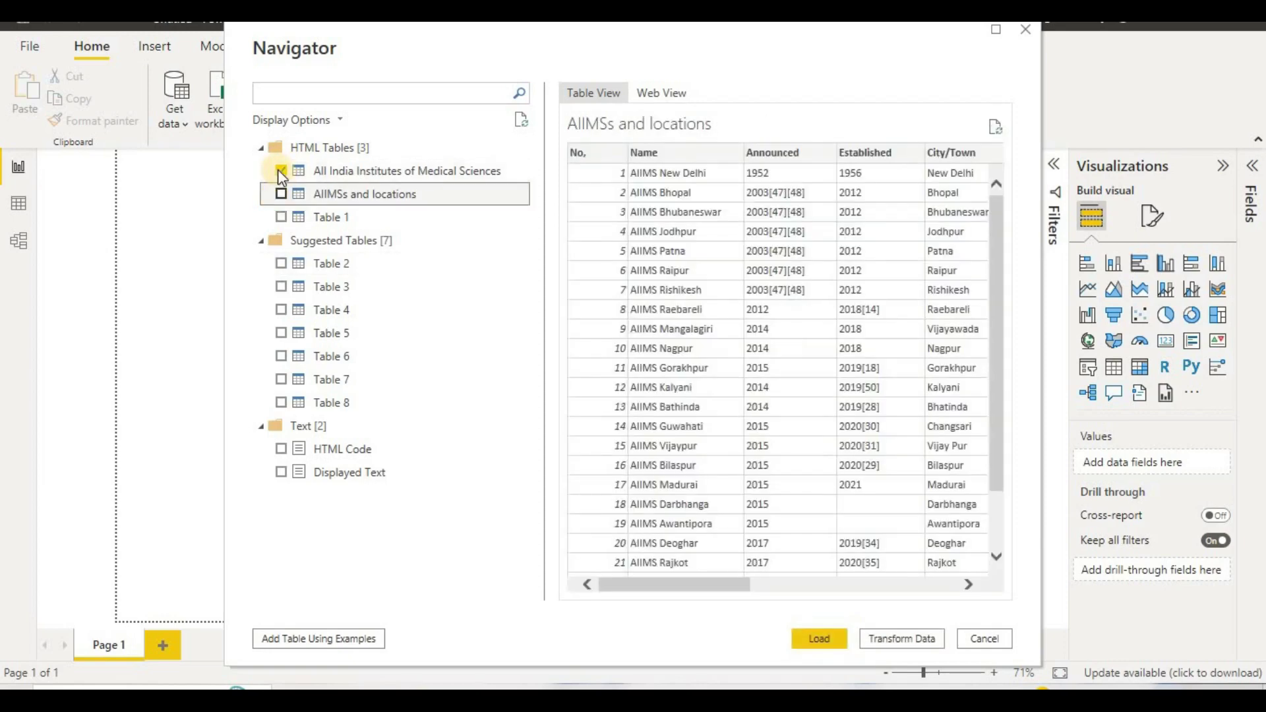
{"action": "left_click", "coordinate": [279, 170]}
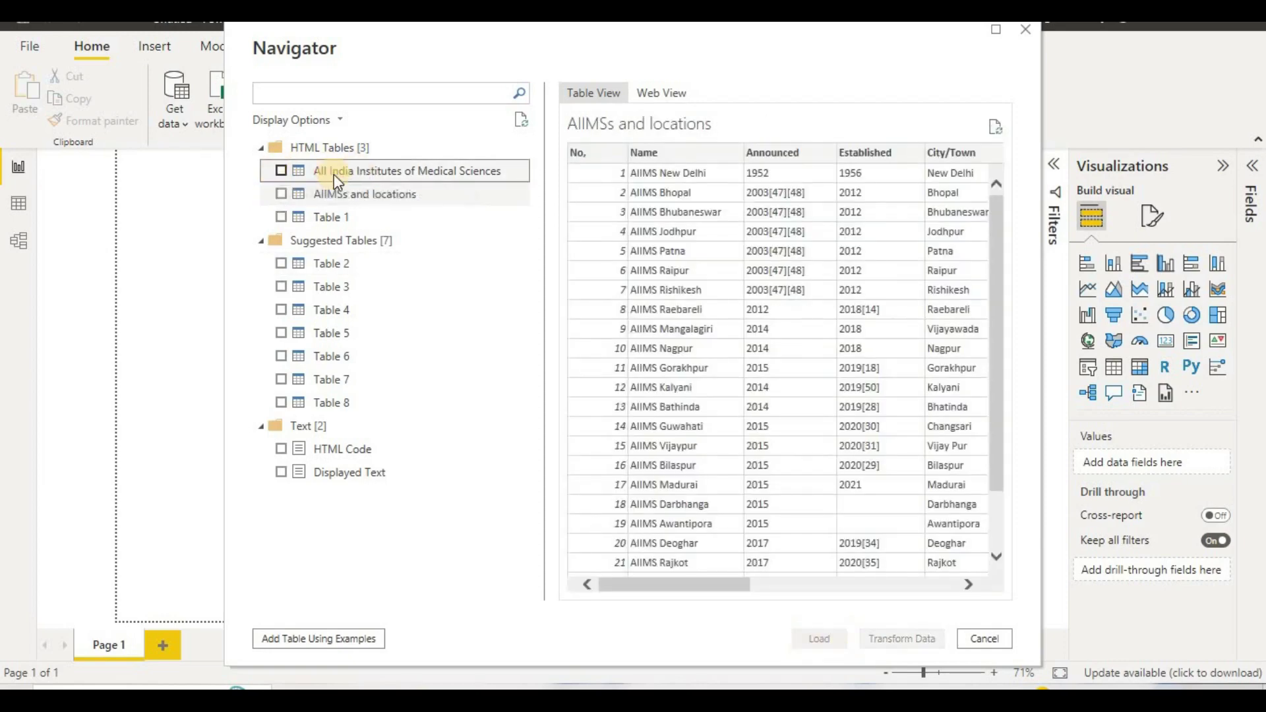
Select only the AIIMSs and locations table and open it in Power Query Editor for transformation
{"action": "left_click", "coordinate": [283, 194]}
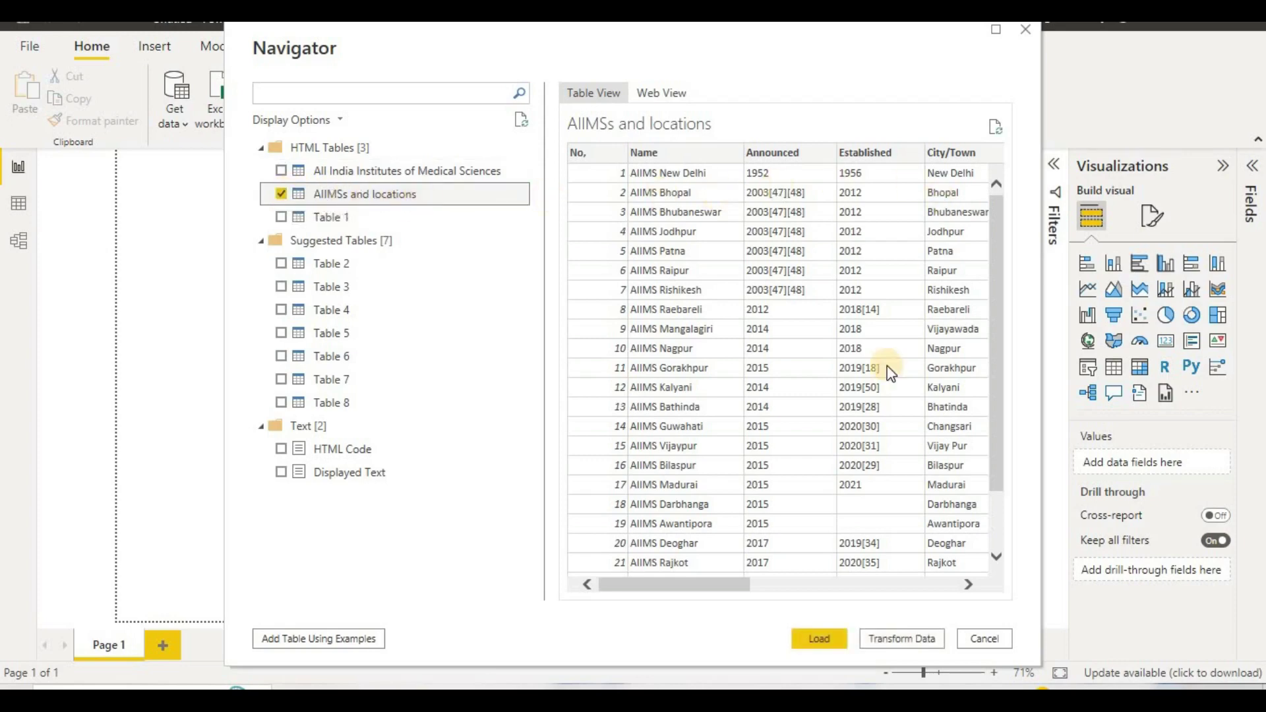
{"action": "left_click_drag", "start_coordinate": [703, 583], "coordinate": [1001, 576]}
{"action": "left_click", "coordinate": [927, 630]}
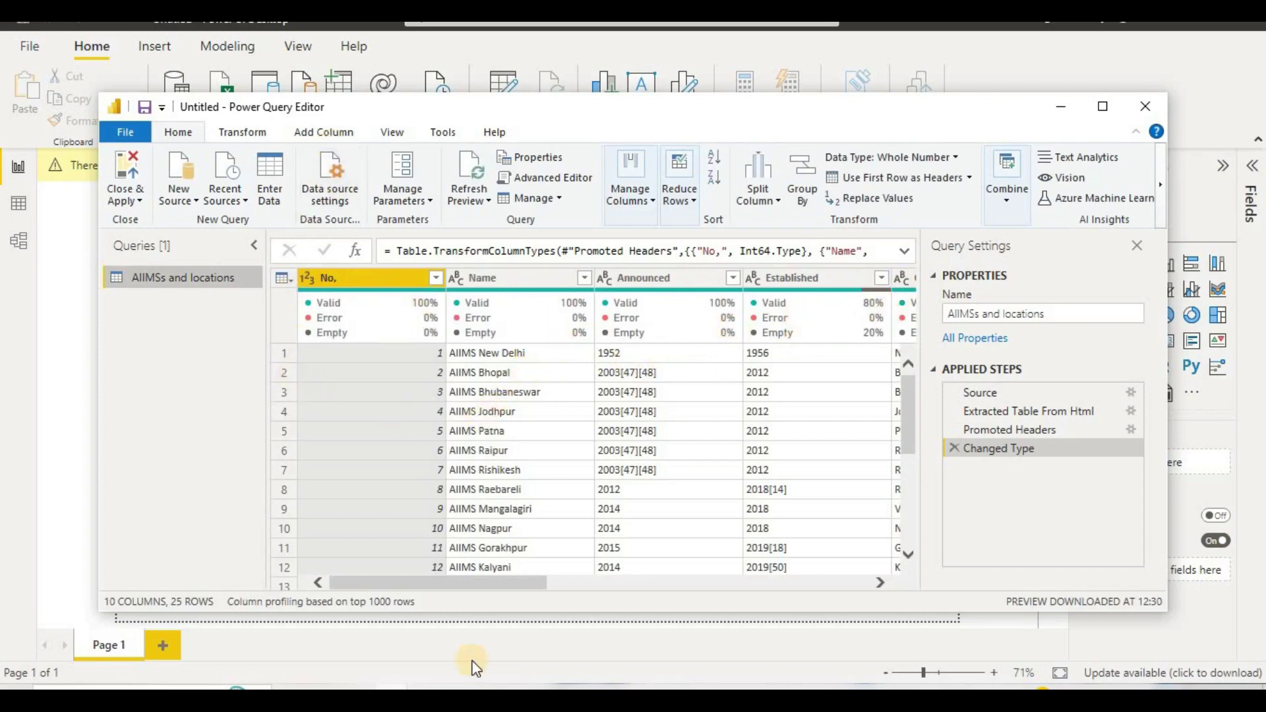
Split the Announced column by the custom delimiter "[" at the left-most delimiter only
{"action": "left_click_drag", "start_coordinate": [476, 586], "coordinate": [342, 587]}
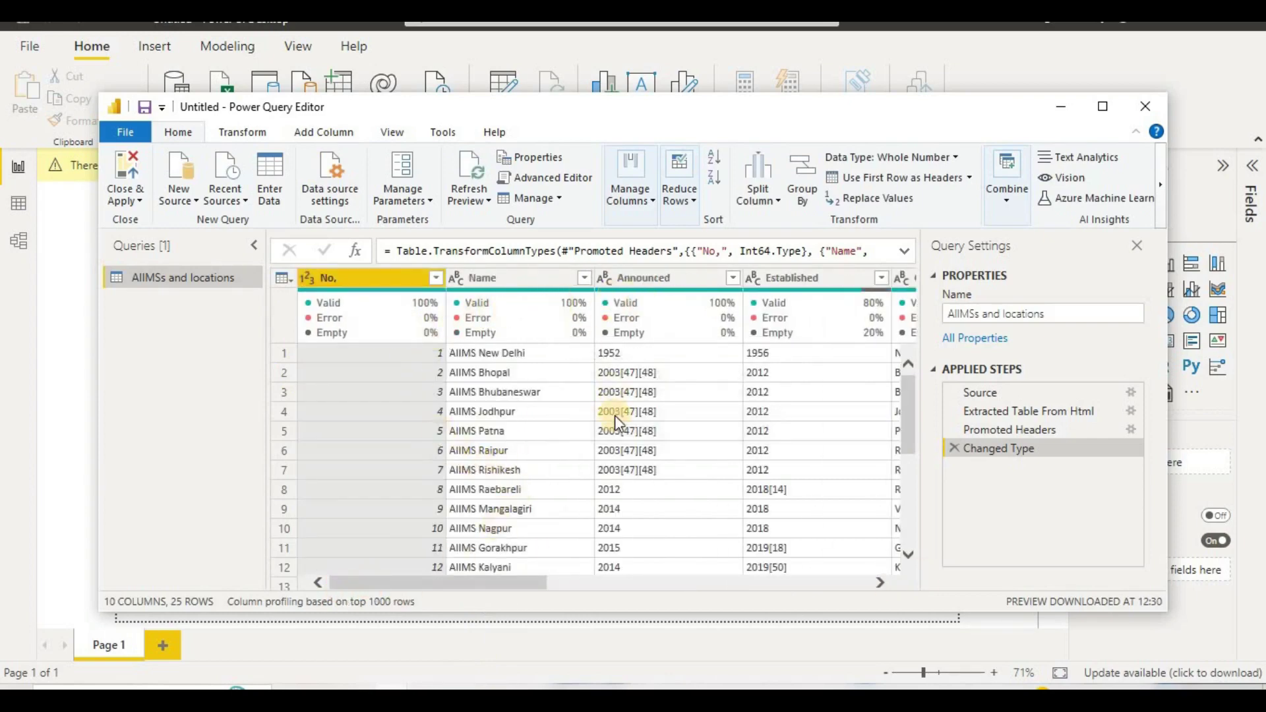
{"action": "left_click", "coordinate": [670, 282]}
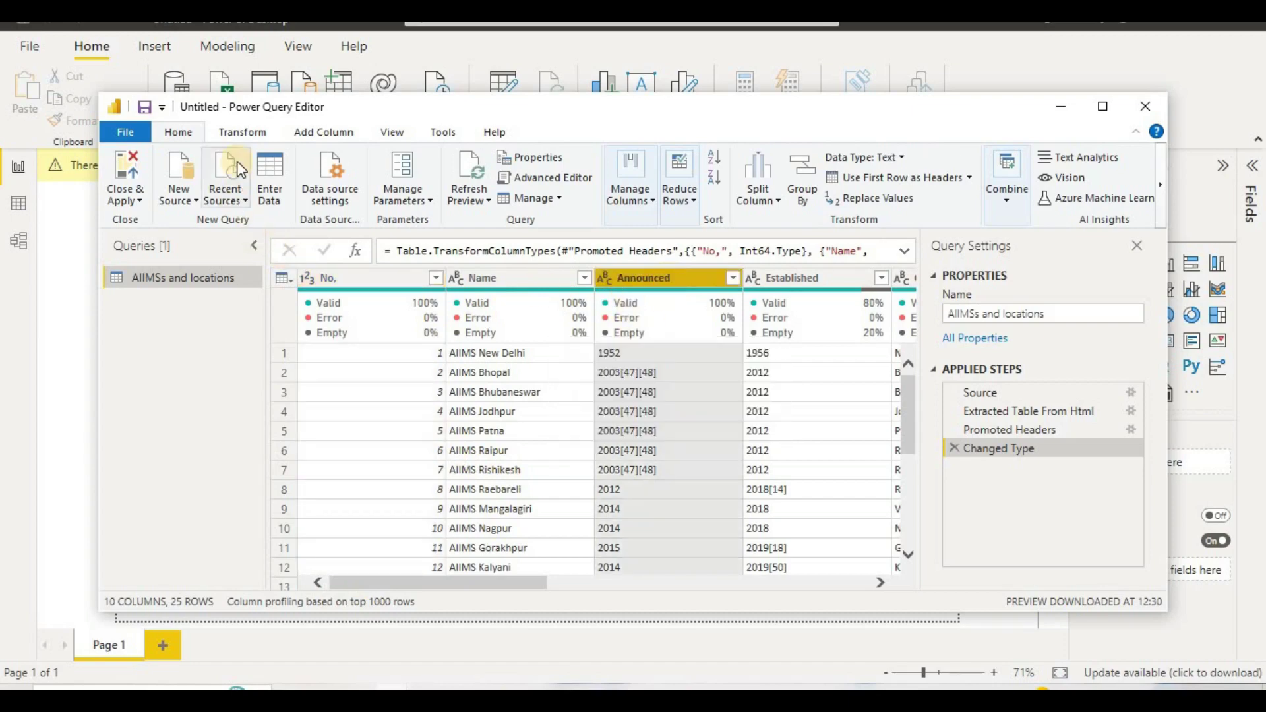
{"action": "left_click", "coordinate": [242, 133]}
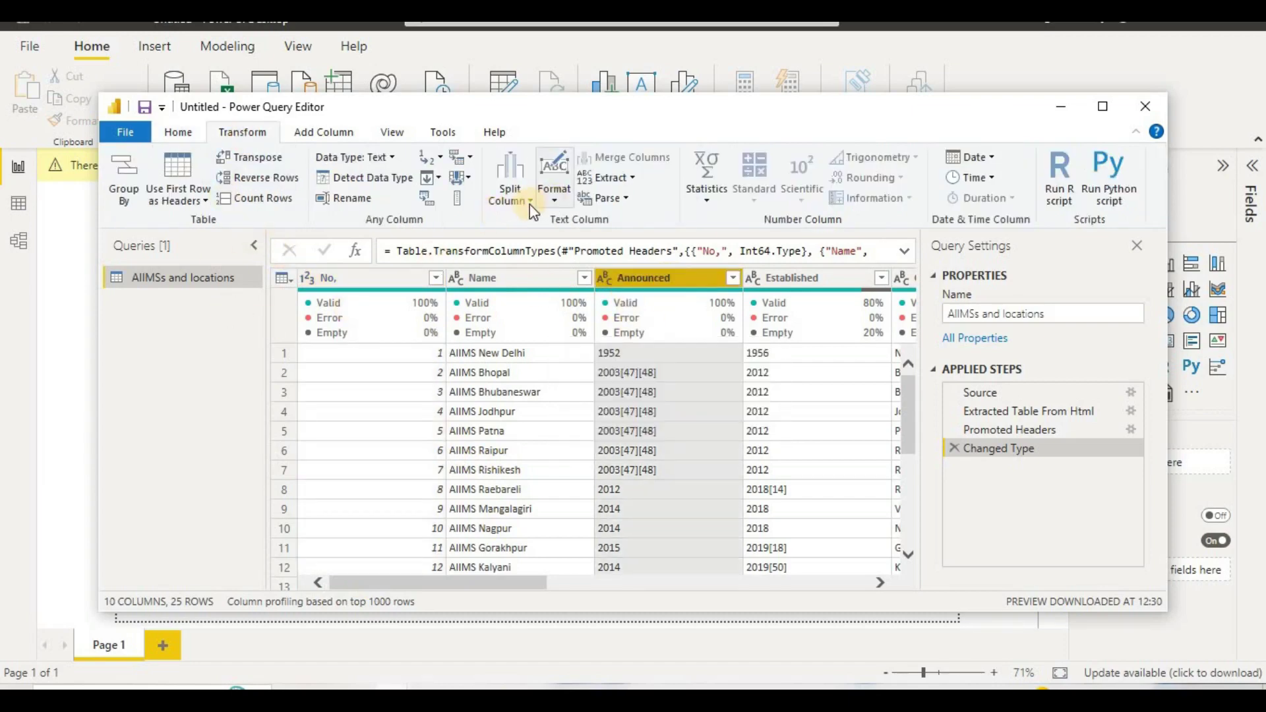
{"action": "left_click", "coordinate": [511, 193]}
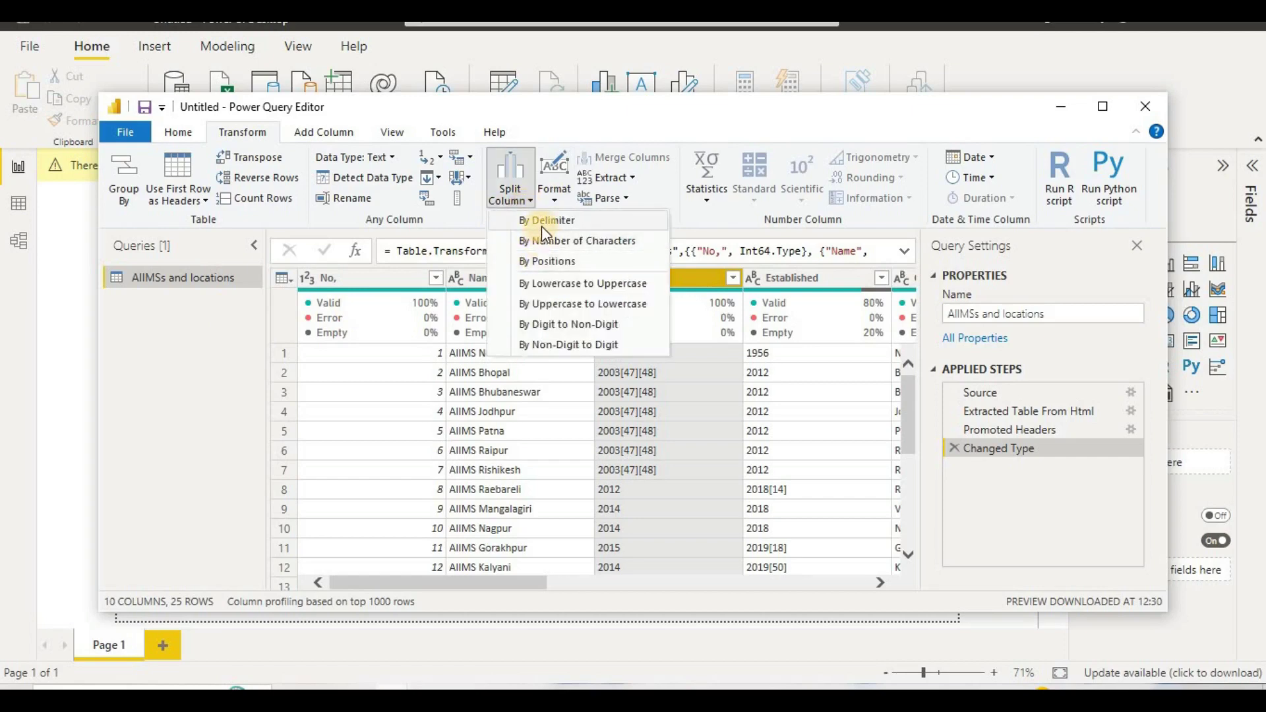
{"action": "left_click", "coordinate": [541, 223]}
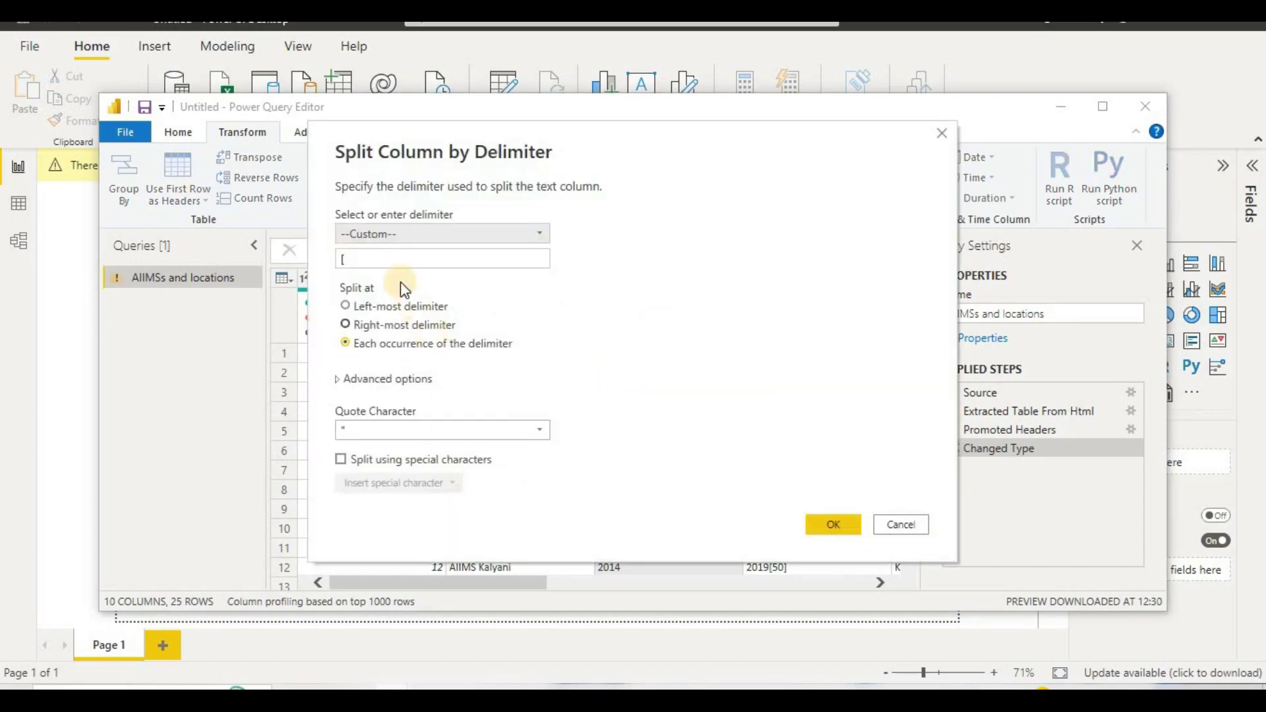
{"action": "left_click", "coordinate": [416, 259]}
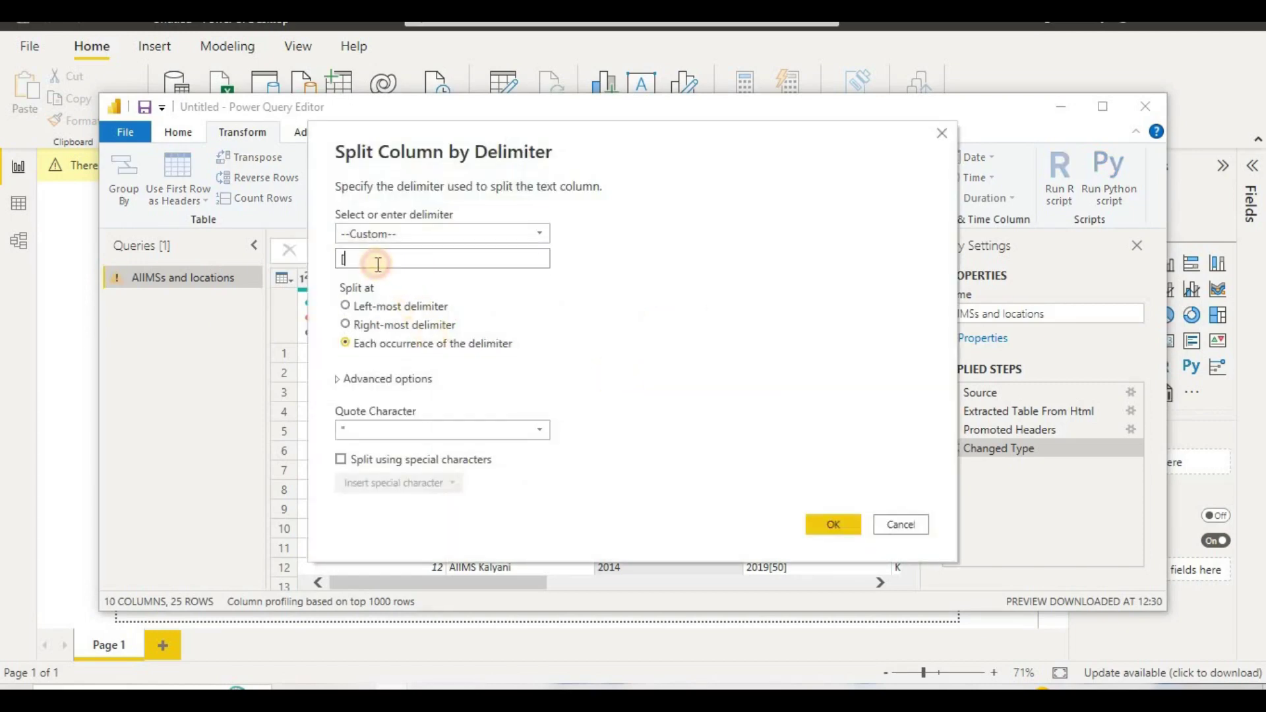
{"action": "left_click", "coordinate": [346, 307]}
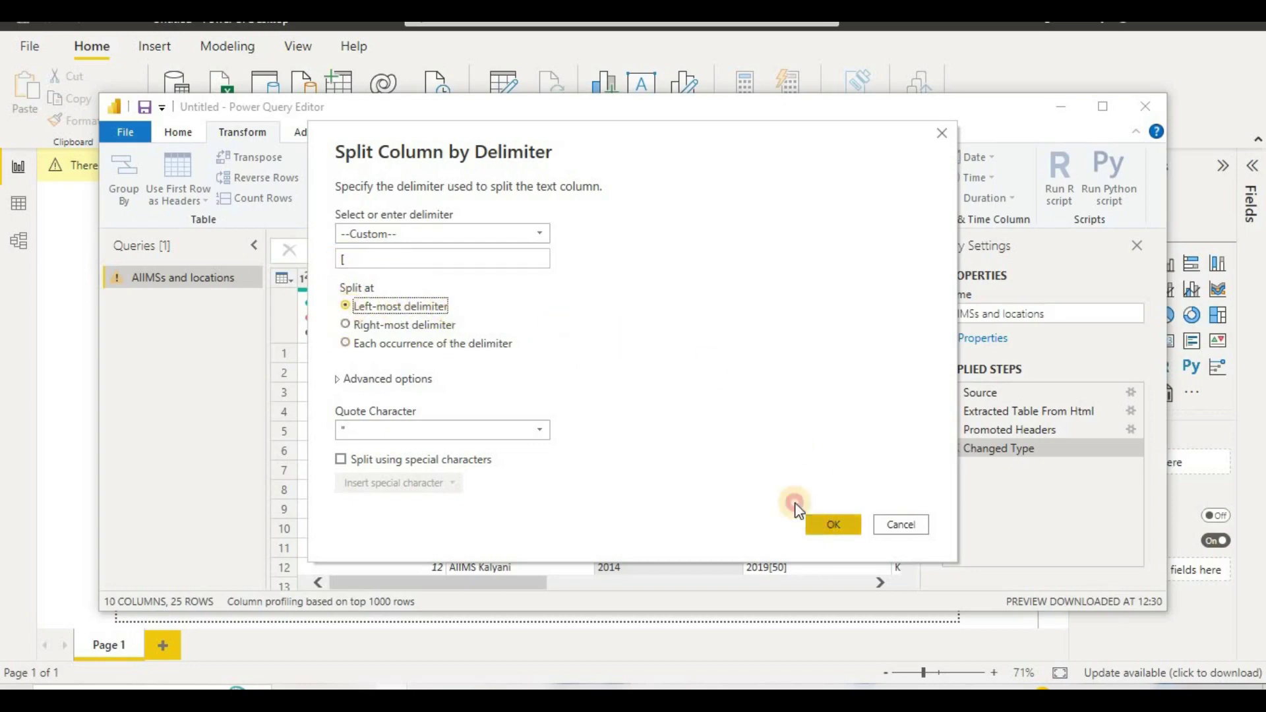
{"action": "left_click", "coordinate": [810, 521]}
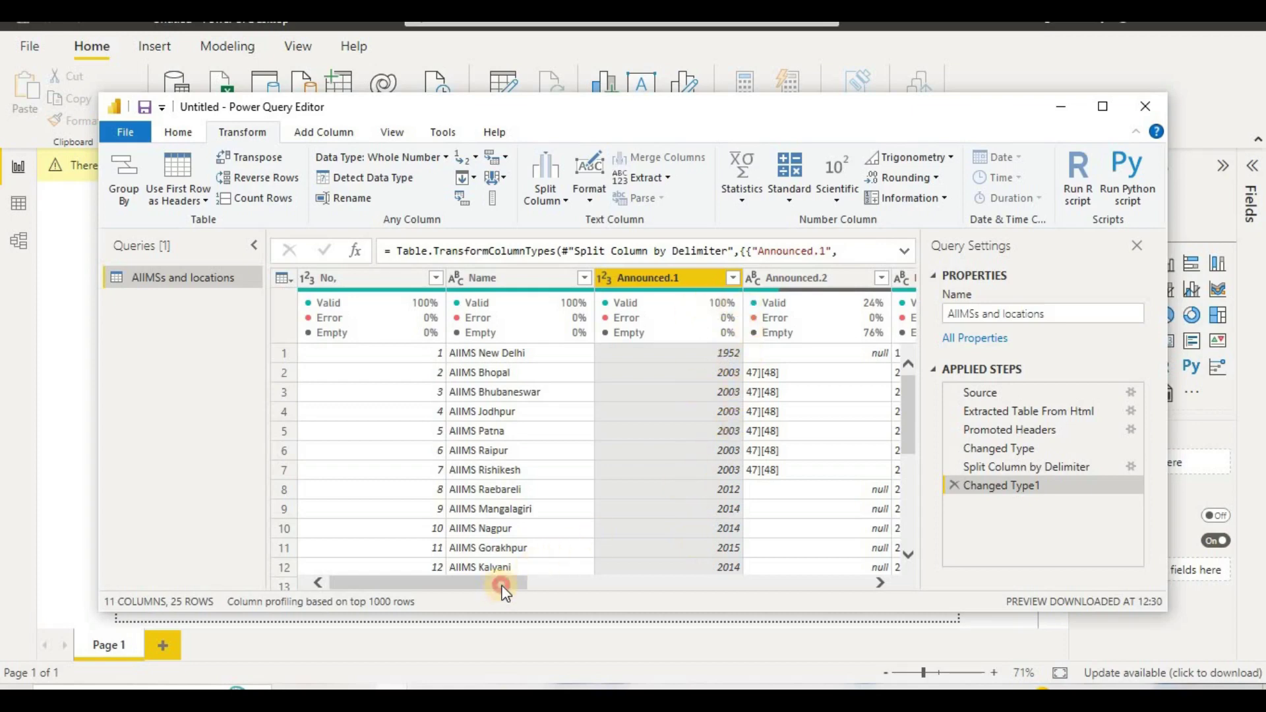
Check the split Announced values down the table and remove the Announced.2 column
{"action": "mouse_move", "coordinate": [503, 589]}
{"action": "left_mouse_down"}
{"action": "mouse_move", "coordinate": [615, 587]}
{"action": "mouse_move", "coordinate": [517, 586]}
{"action": "left_mouse_up"}
{"action": "scroll", "coordinate": [660, 498], "scroll_direction": "down", "scroll_amount": 4}
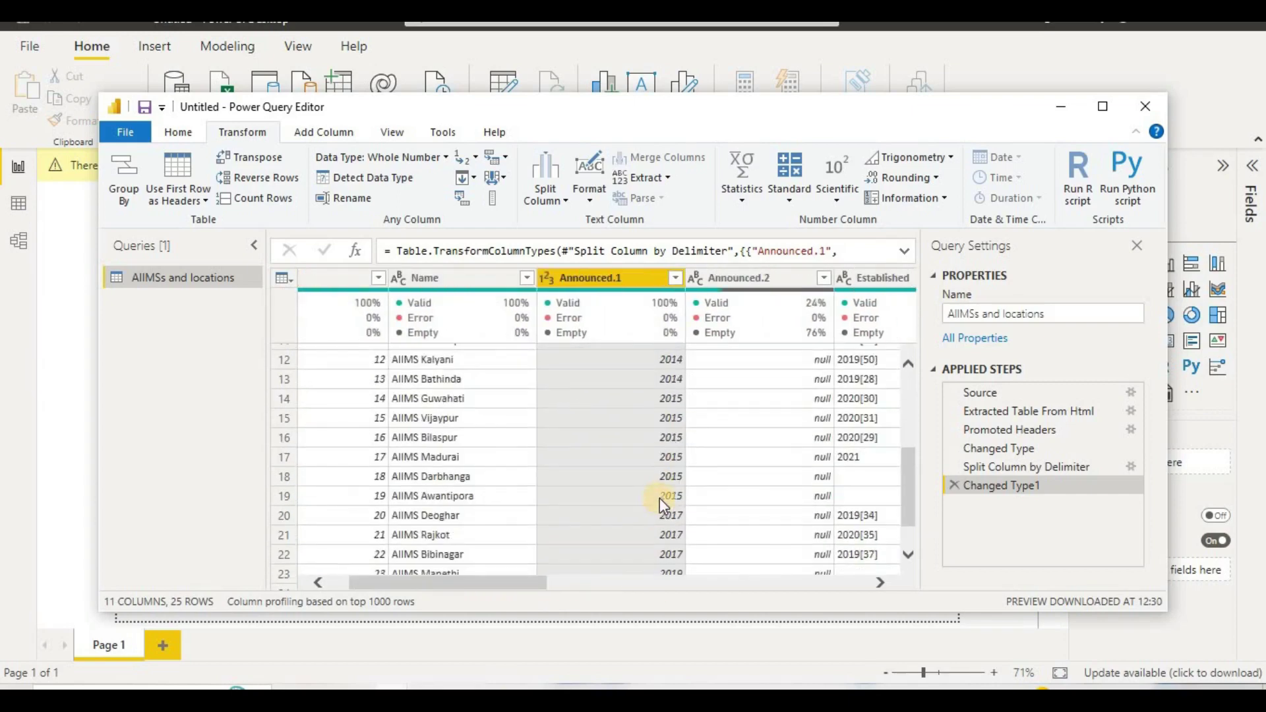
{"action": "scroll", "coordinate": [659, 497], "scroll_direction": "up", "scroll_amount": 4}
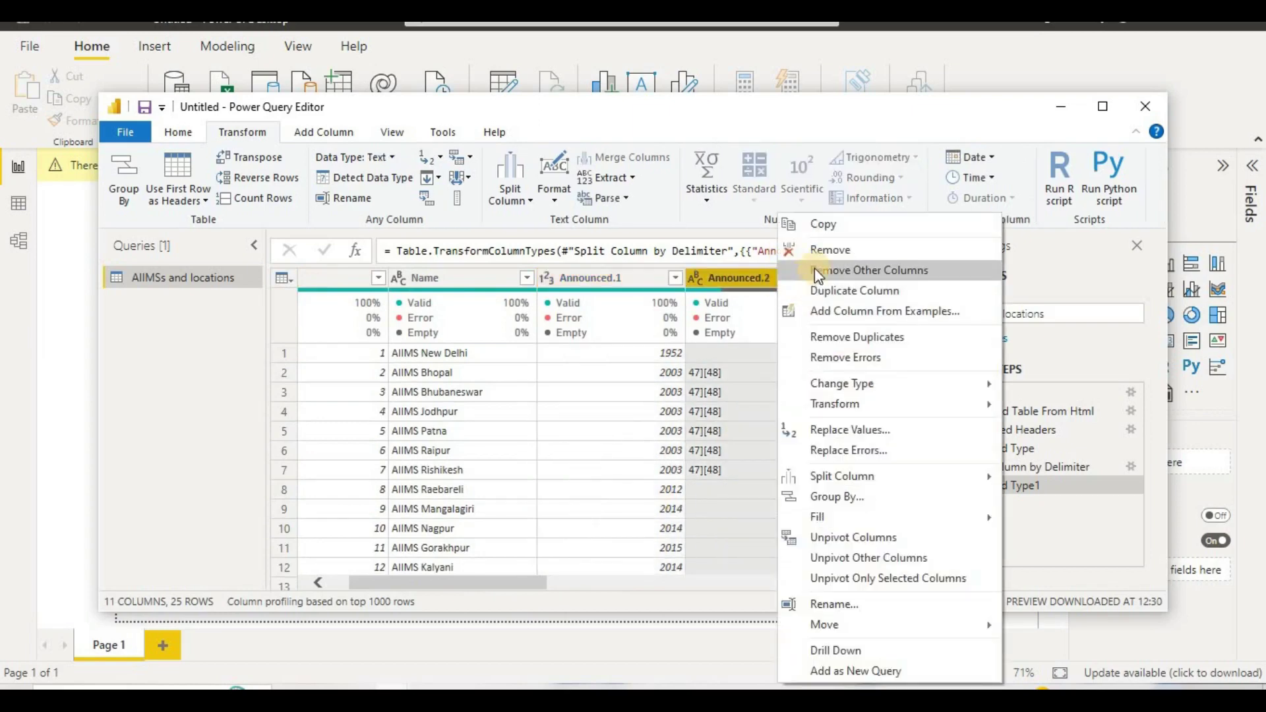
{"action": "left_click", "coordinate": [830, 248]}
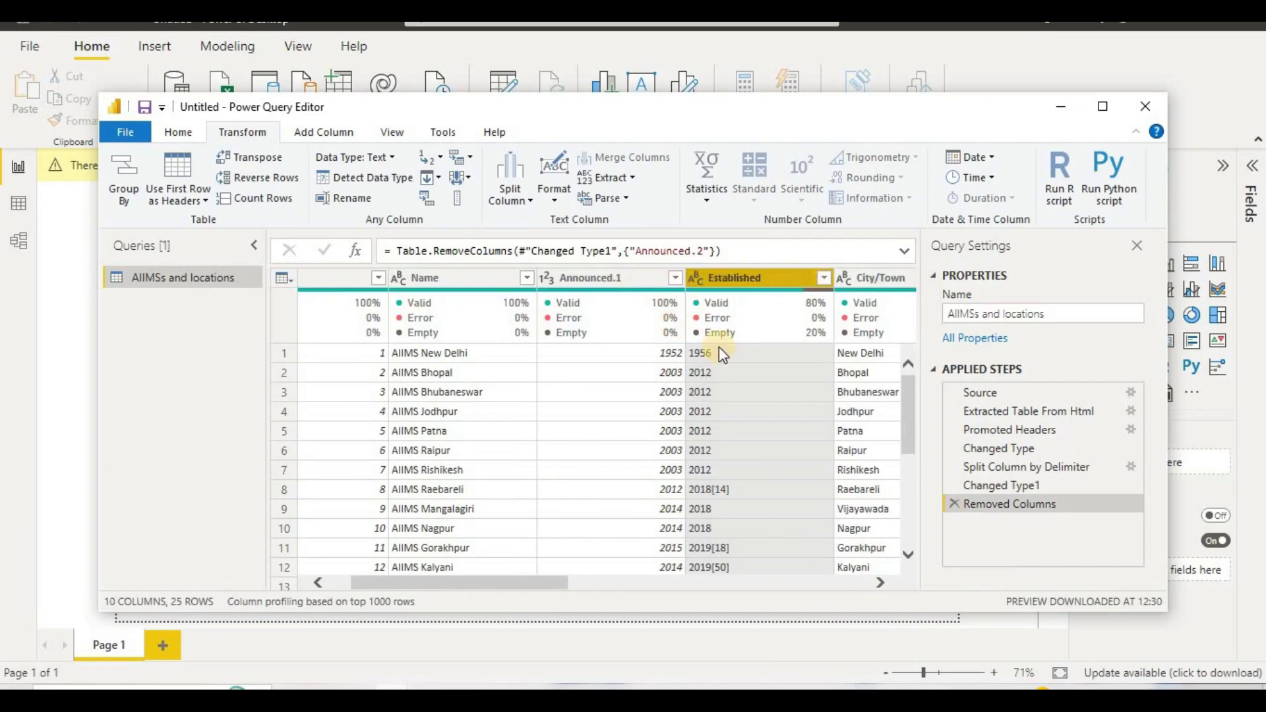
Review the Established column's values and rename the Announced.1 column to Announced
{"action": "scroll", "coordinate": [658, 429], "scroll_direction": "down", "scroll_amount": 3}
{"action": "scroll", "coordinate": [658, 429], "scroll_direction": "up", "scroll_amount": 3}
{"action": "mouse_move", "coordinate": [776, 317]}
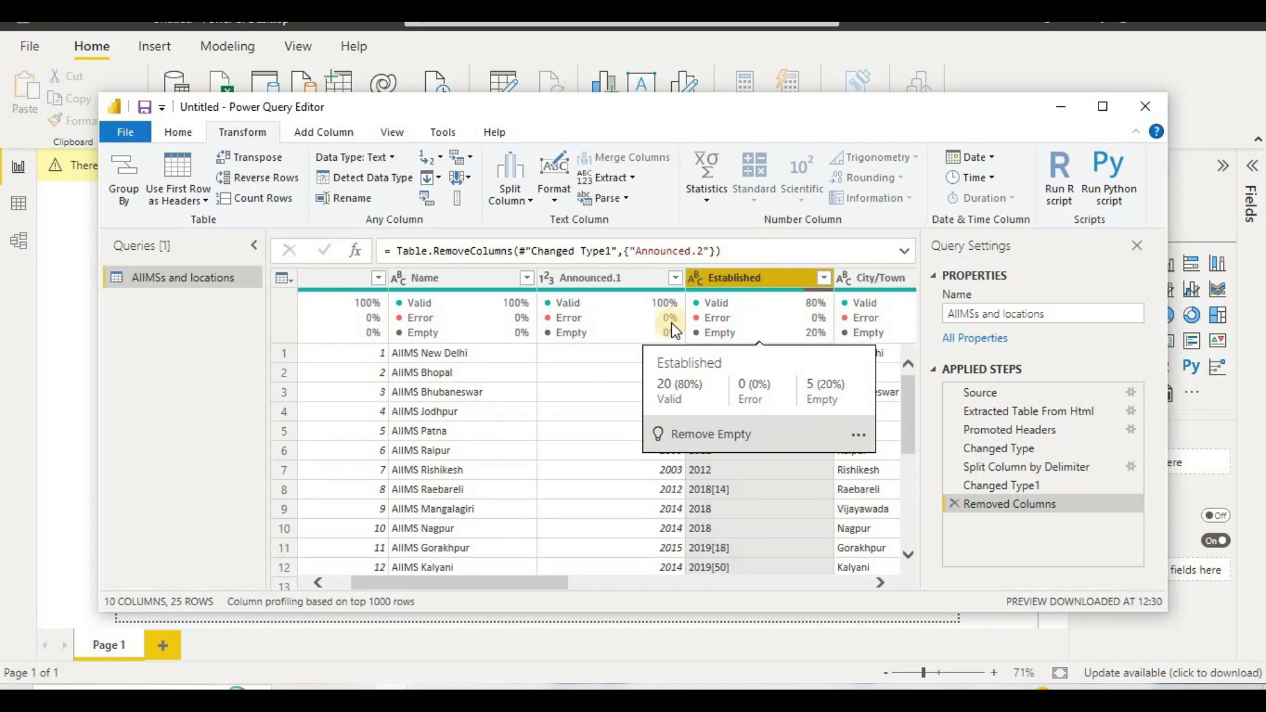
{"action": "left_click", "coordinate": [623, 279]}
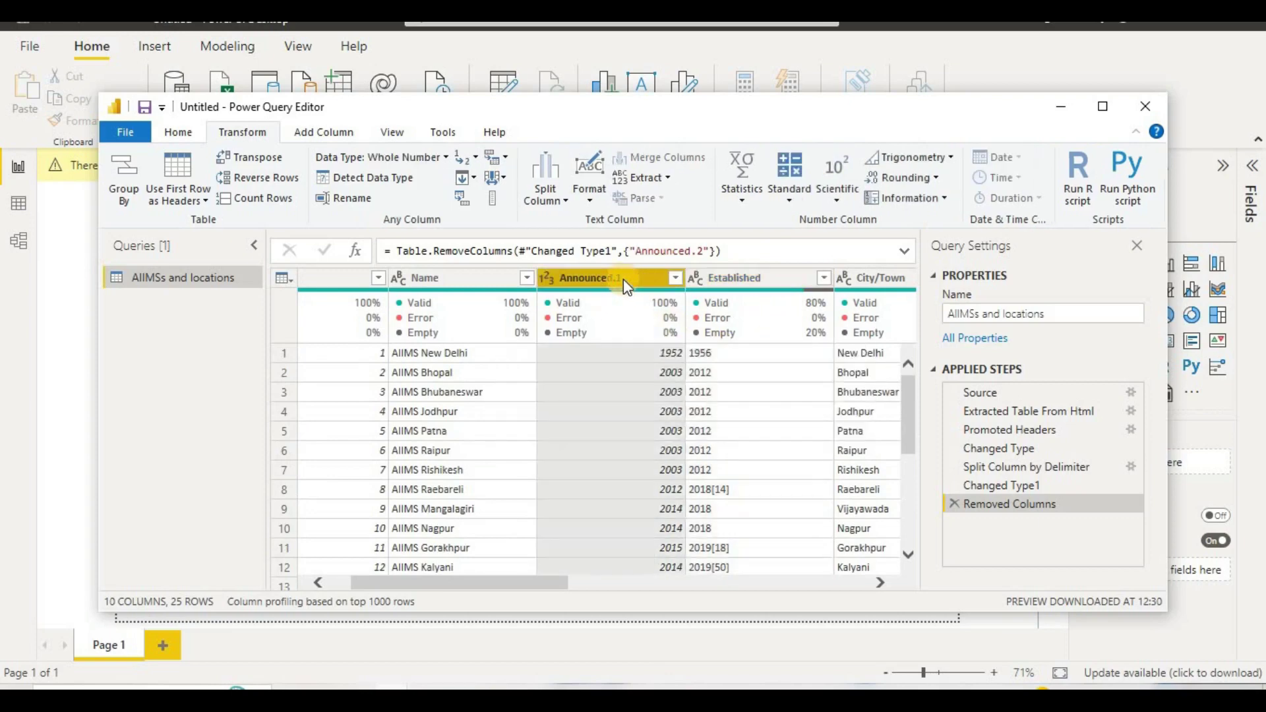
{"action": "double_click", "coordinate": [623, 279]}
{"action": "left_click", "coordinate": [625, 279]}
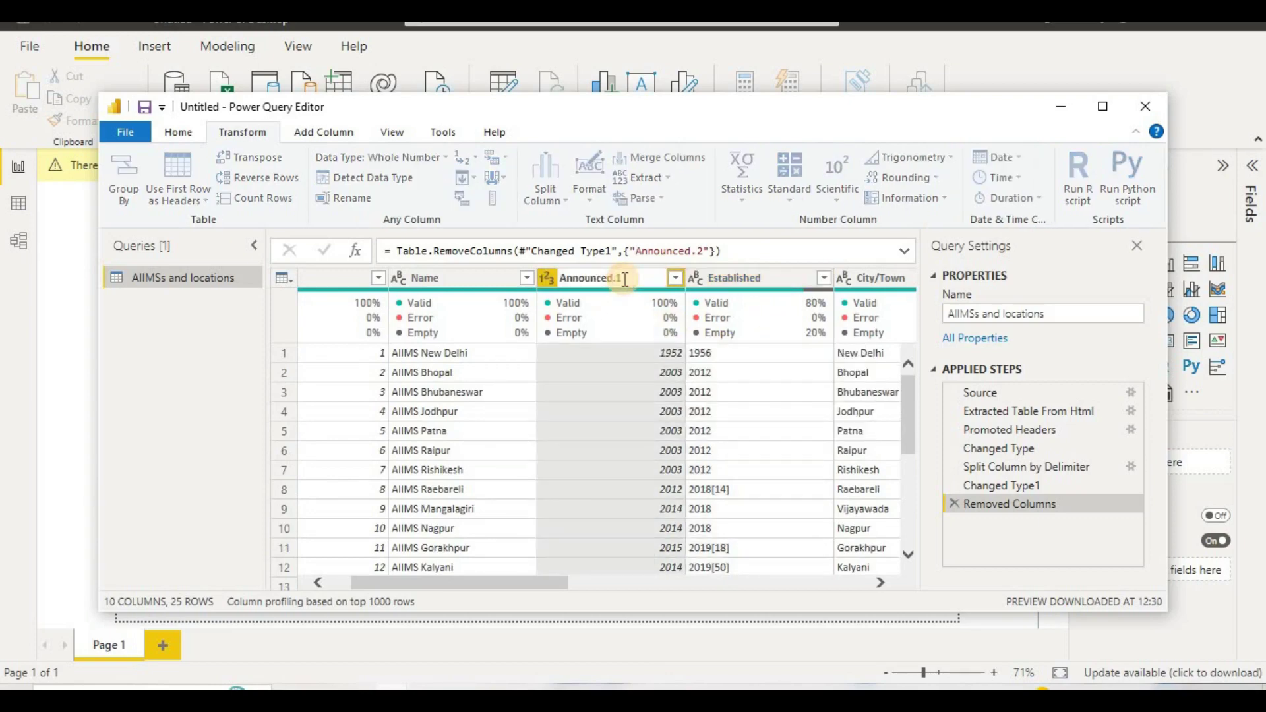
{"action": "key", "text": "BackSpace"}
{"action": "key", "text": "Return"}
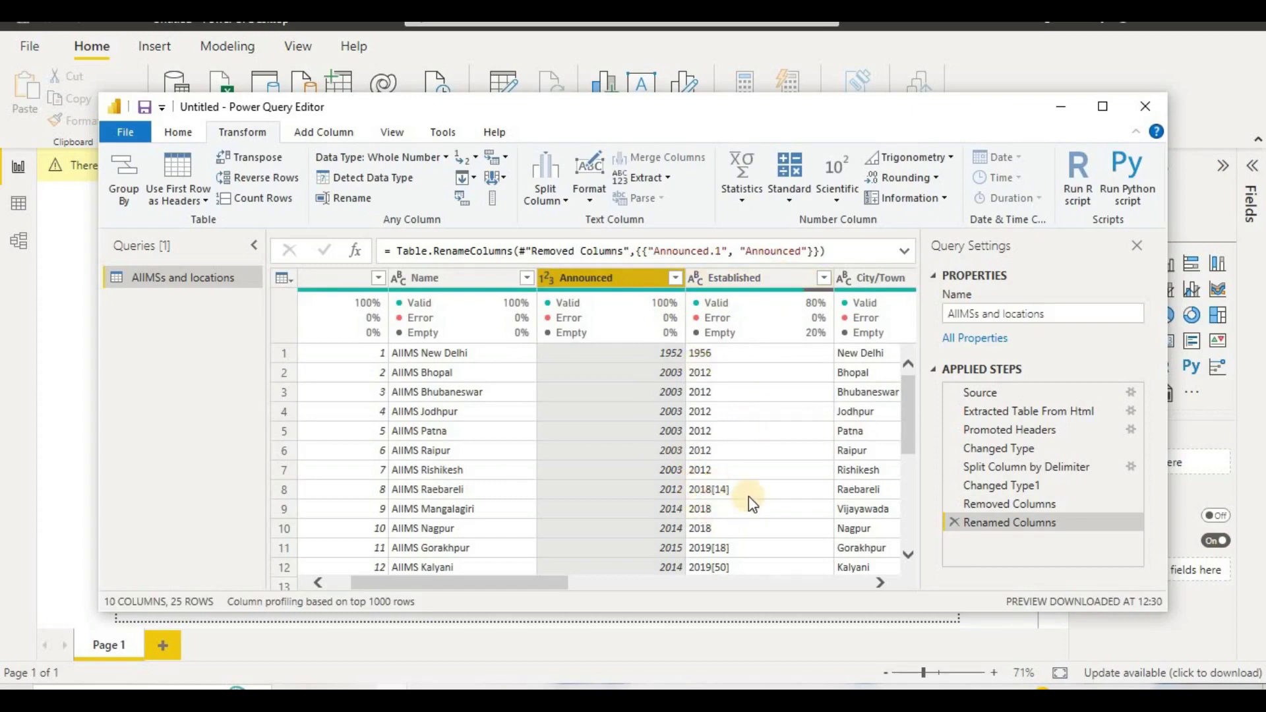
Split the Established column by the custom delimiter "[" at the left-most delimiter only
{"action": "scroll", "coordinate": [749, 496], "scroll_direction": "down", "scroll_amount": 3}
{"action": "scroll", "coordinate": [738, 464], "scroll_direction": "up", "scroll_amount": 3}
{"action": "left_click", "coordinate": [745, 276]}
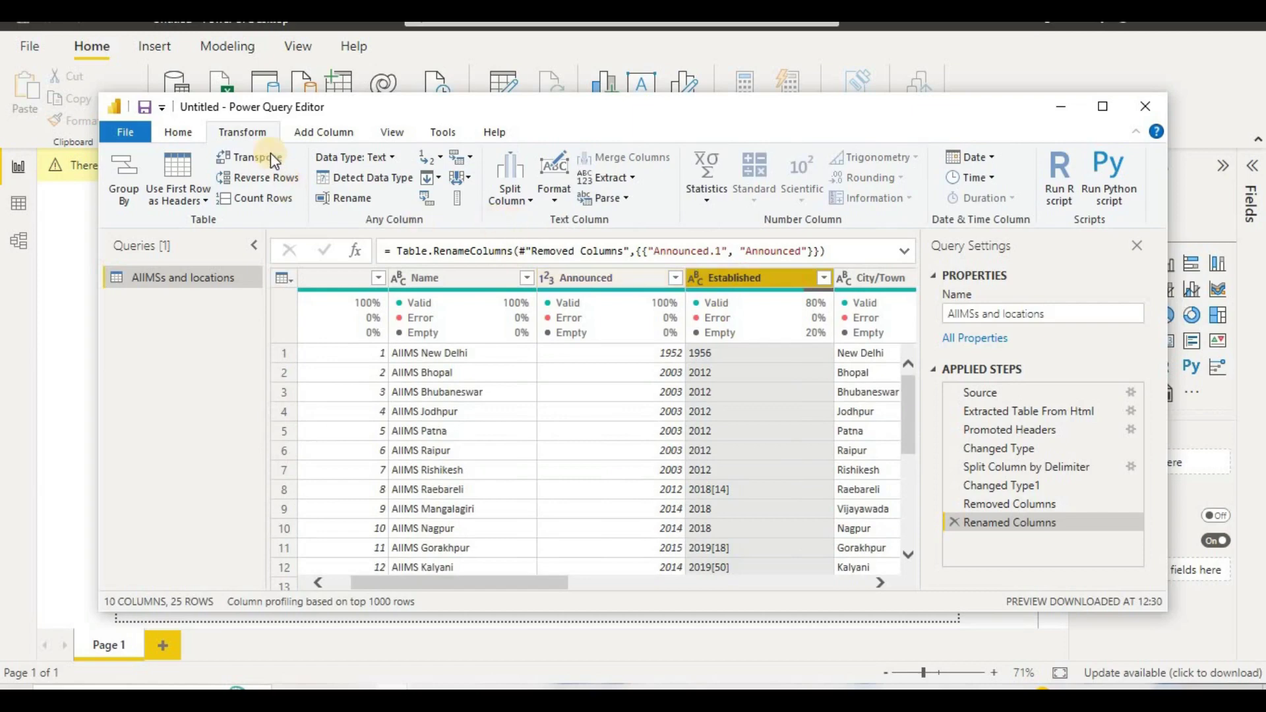
{"action": "left_click", "coordinate": [512, 197]}
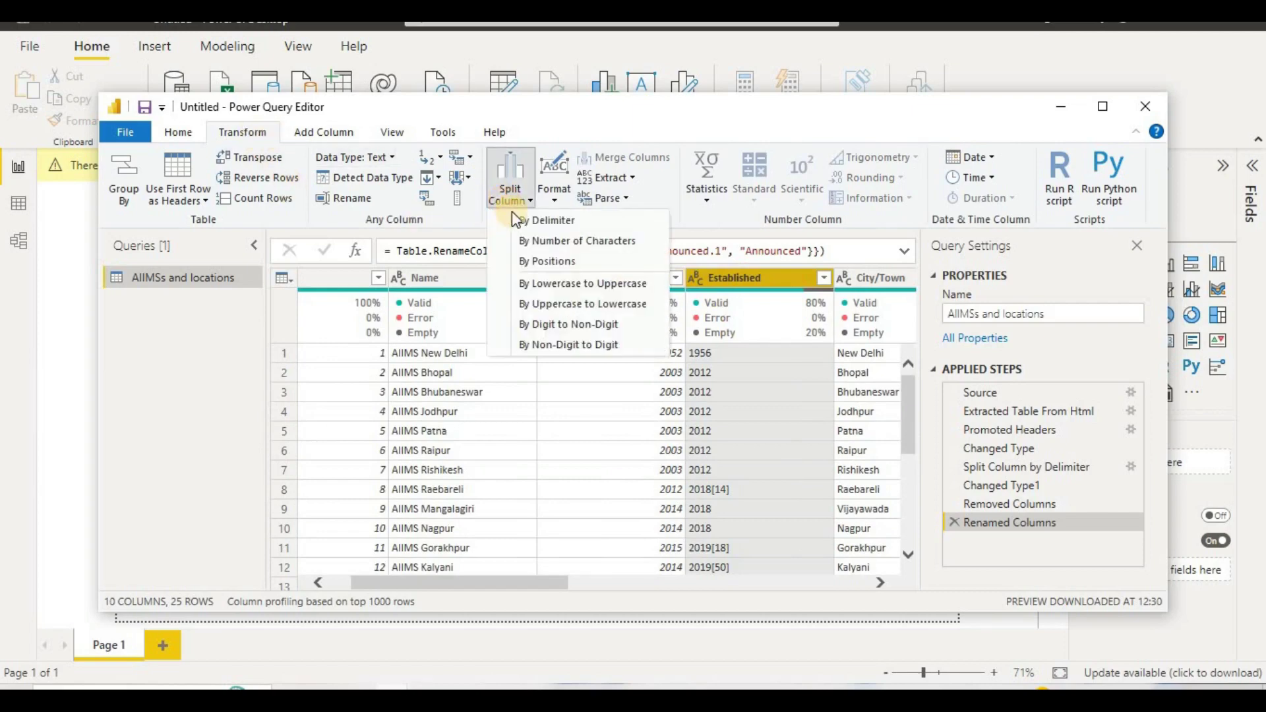
{"action": "left_click", "coordinate": [613, 216]}
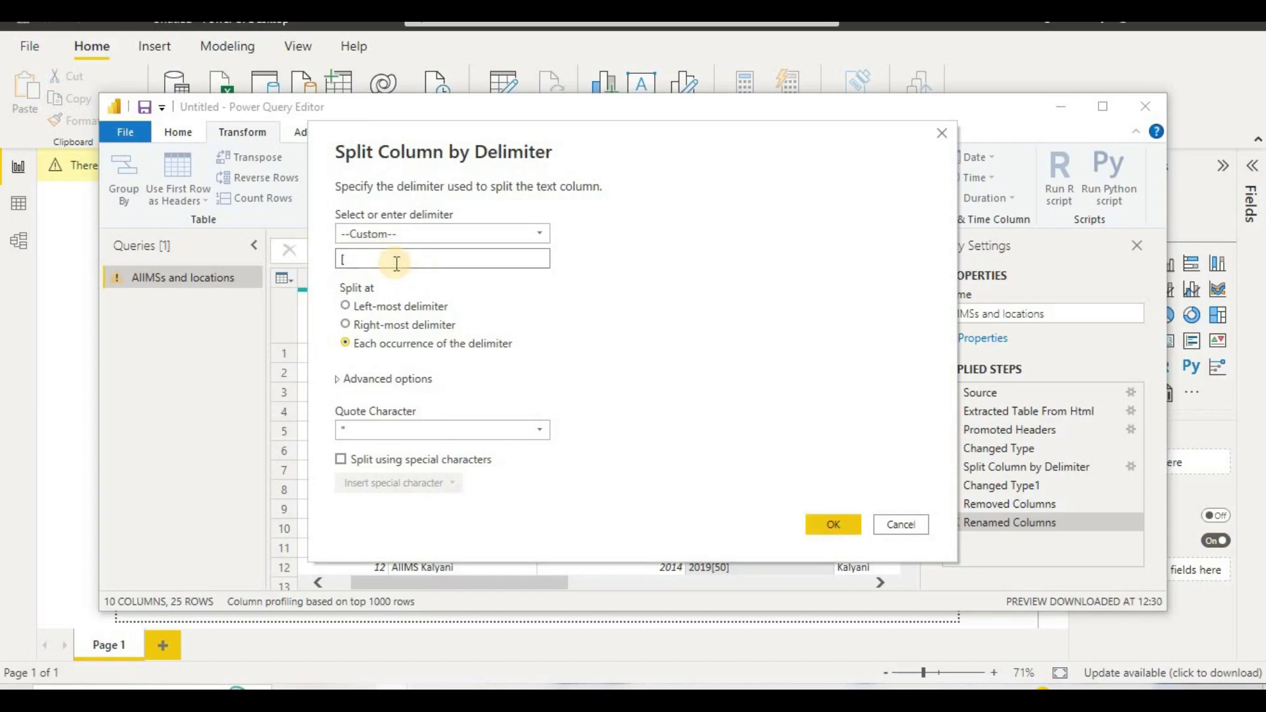
{"action": "left_click", "coordinate": [395, 307]}
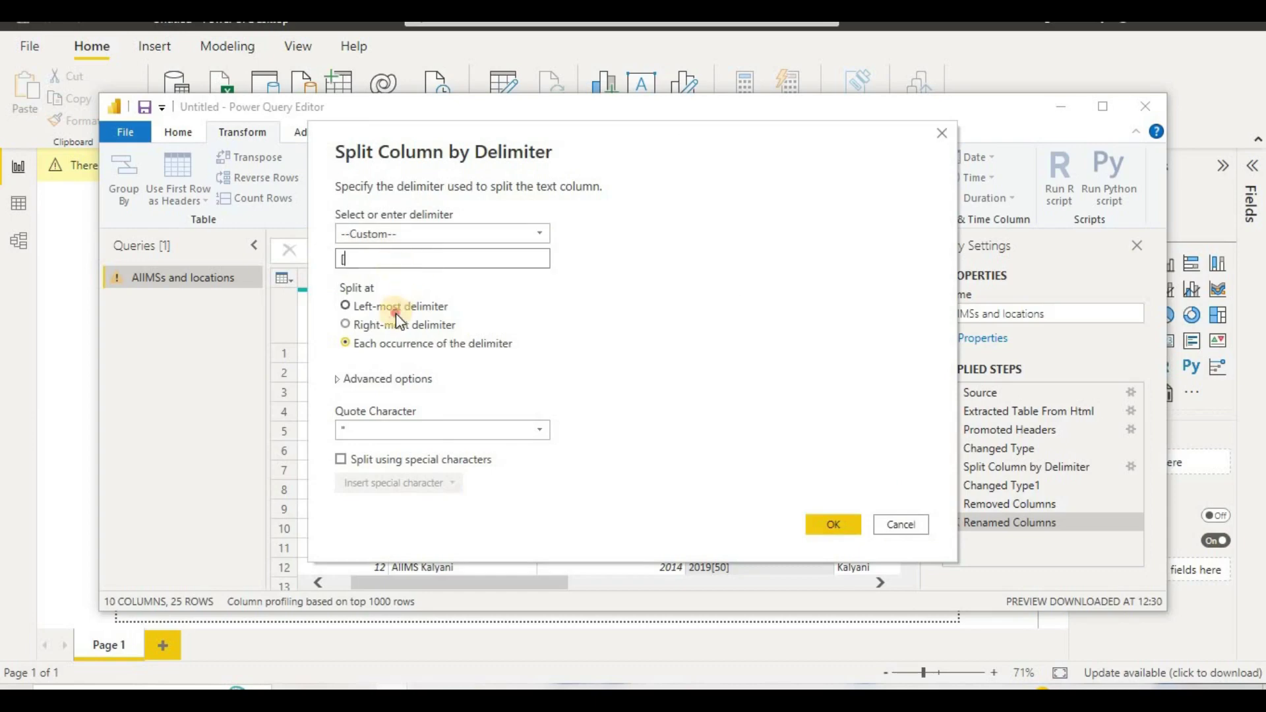
{"action": "left_click", "coordinate": [831, 525]}
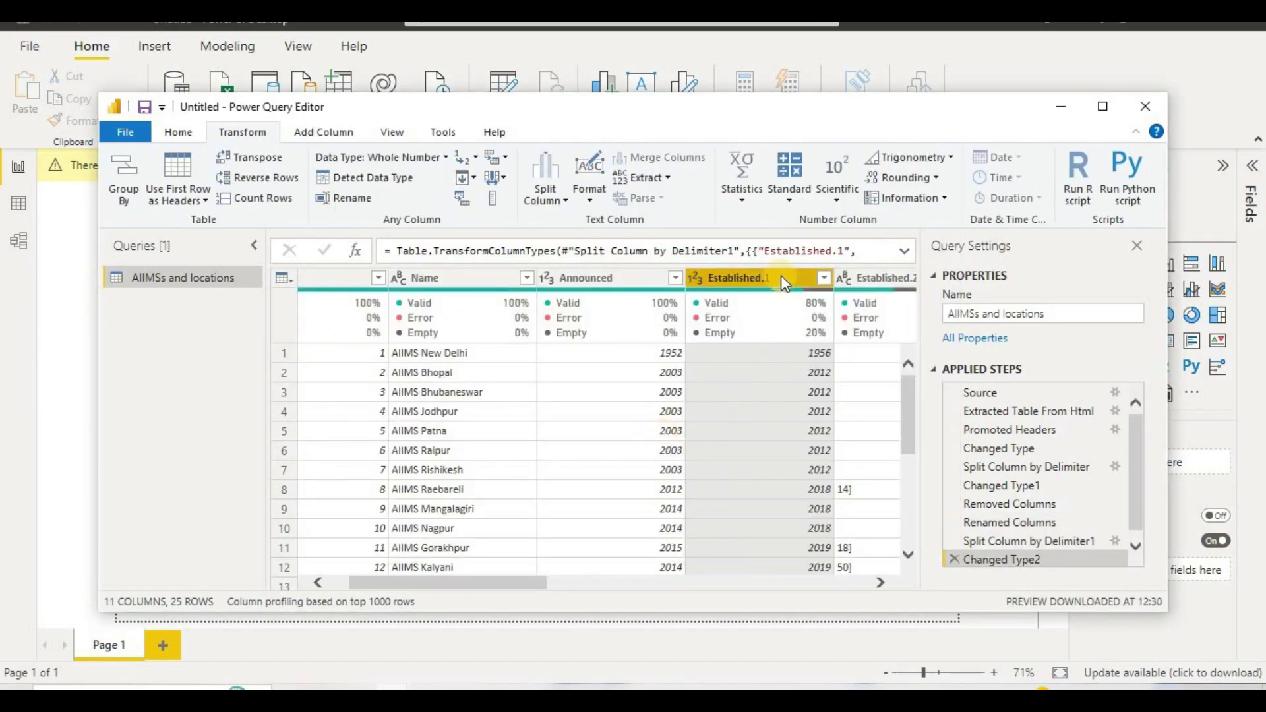
Remove the Established.2 column and rename Established.1 to Established
{"action": "left_click_drag", "start_coordinate": [527, 584], "coordinate": [625, 578]}
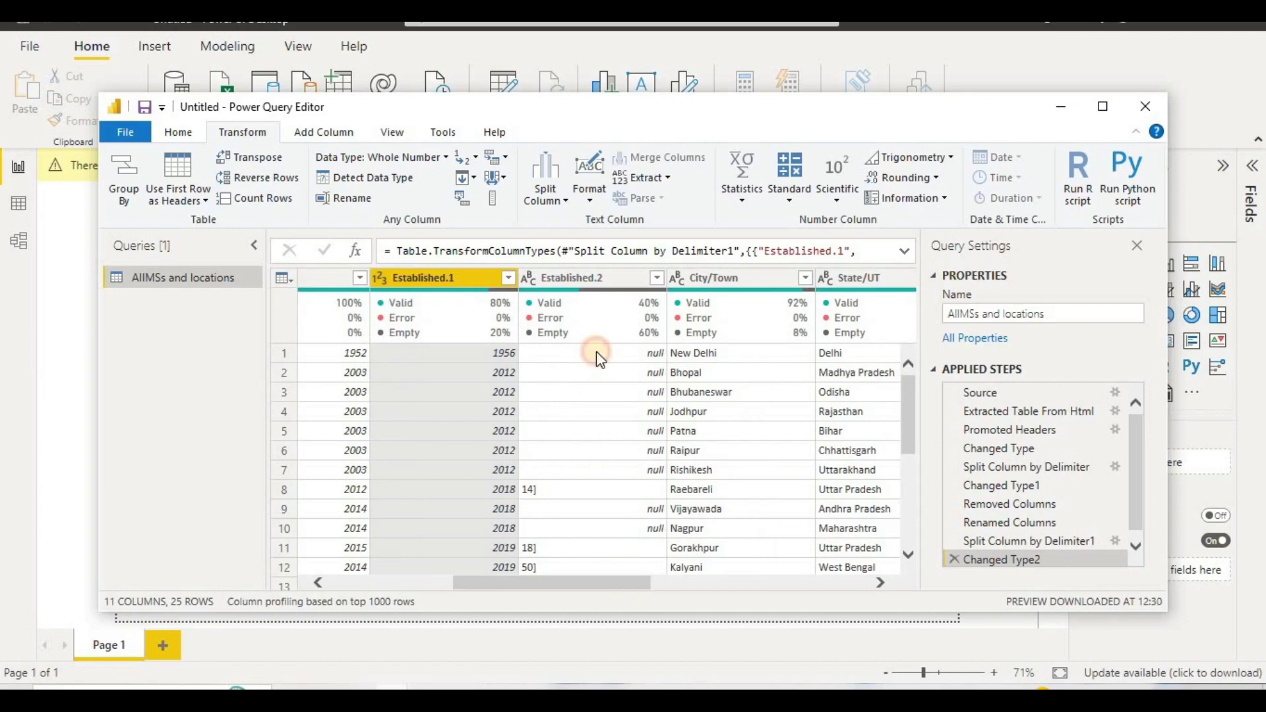
{"action": "left_click", "coordinate": [608, 272]}
{"action": "right_click", "coordinate": [607, 271]}
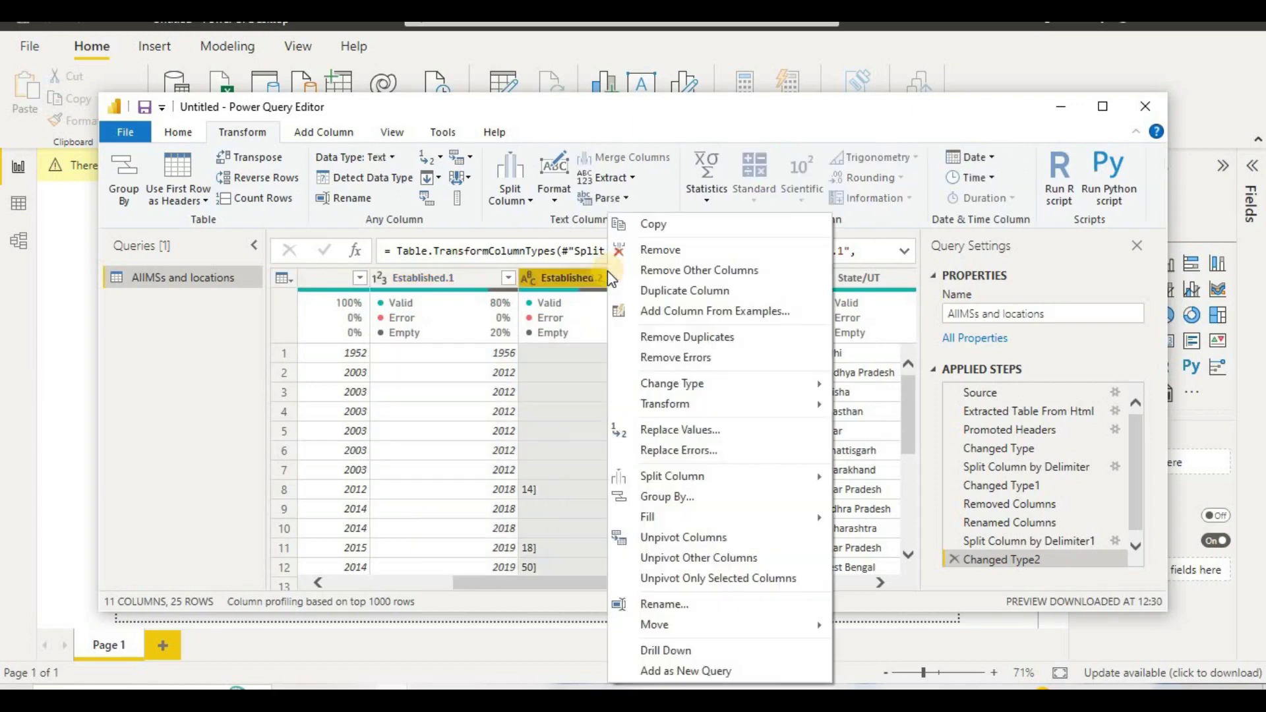
{"action": "left_click", "coordinate": [638, 249]}
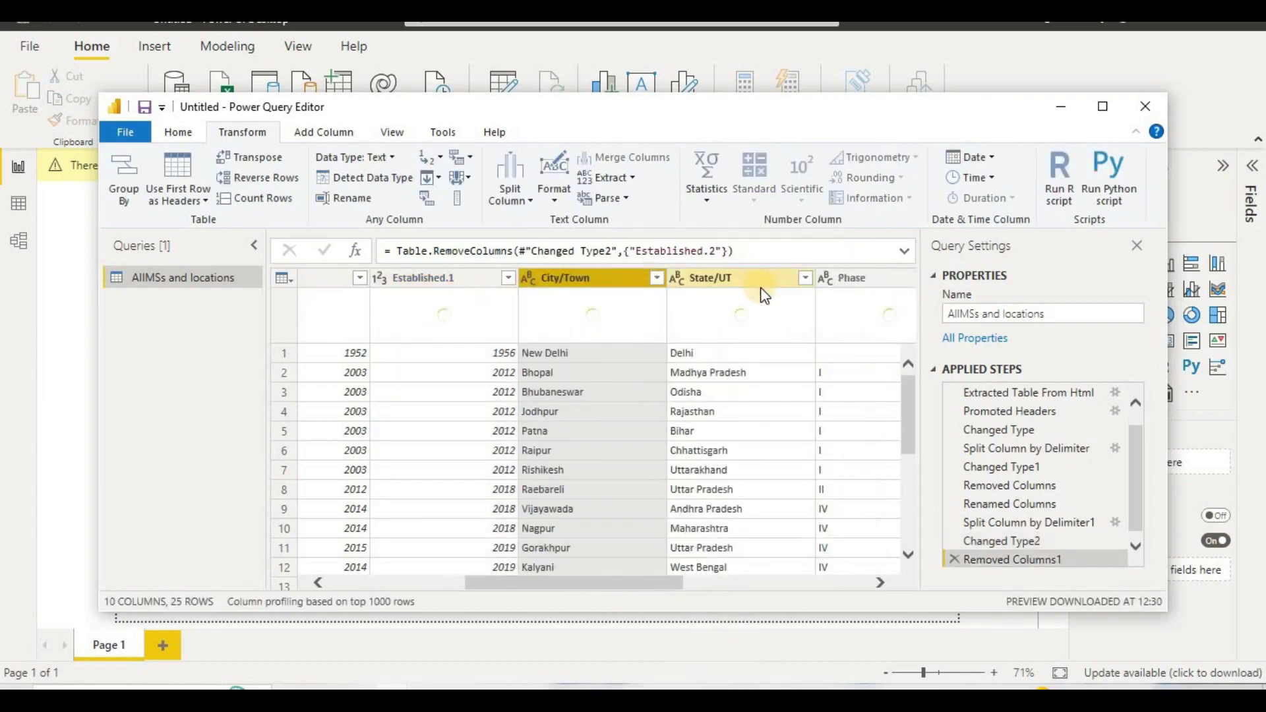
{"action": "left_click", "coordinate": [472, 278]}
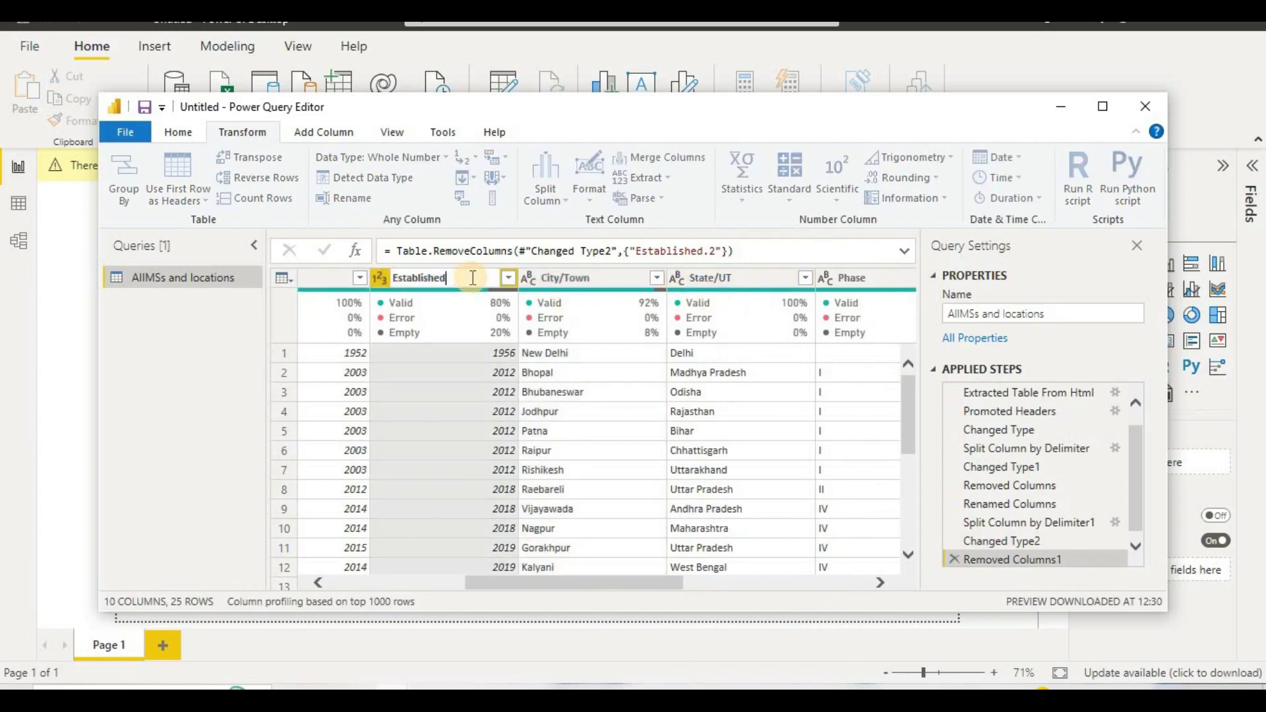
{"action": "key", "text": "Return"}
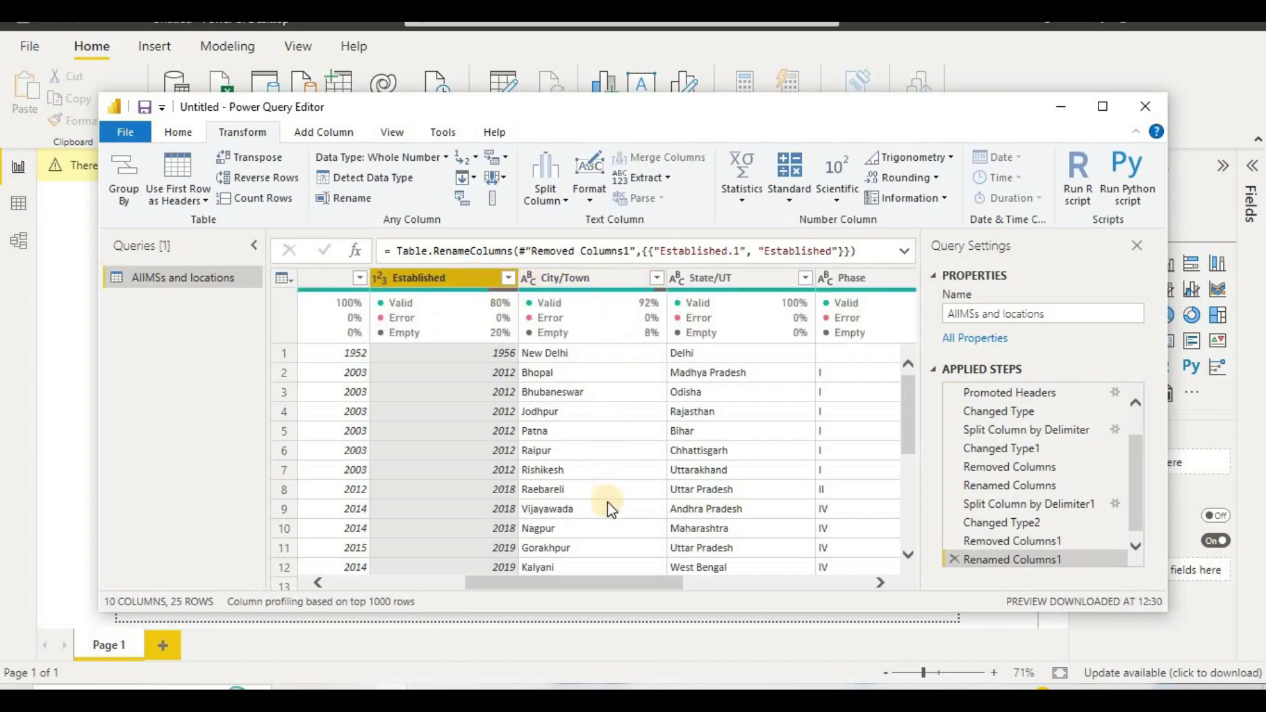
Look through the rows and the remaining columns up to NIRF Ranking for leftover reference marks
{"action": "scroll", "coordinate": [608, 501], "scroll_direction": "down", "scroll_amount": 3}
{"action": "scroll", "coordinate": [612, 495], "scroll_direction": "down", "scroll_amount": 2}
{"action": "scroll", "coordinate": [613, 496], "scroll_direction": "up", "scroll_amount": 5}
{"action": "scroll", "coordinate": [749, 425], "scroll_direction": "down", "scroll_amount": 4}
{"action": "scroll", "coordinate": [752, 425], "scroll_direction": "up", "scroll_amount": 4}
{"action": "scroll", "coordinate": [728, 585], "scroll_direction": "right", "scroll_amount": 1}
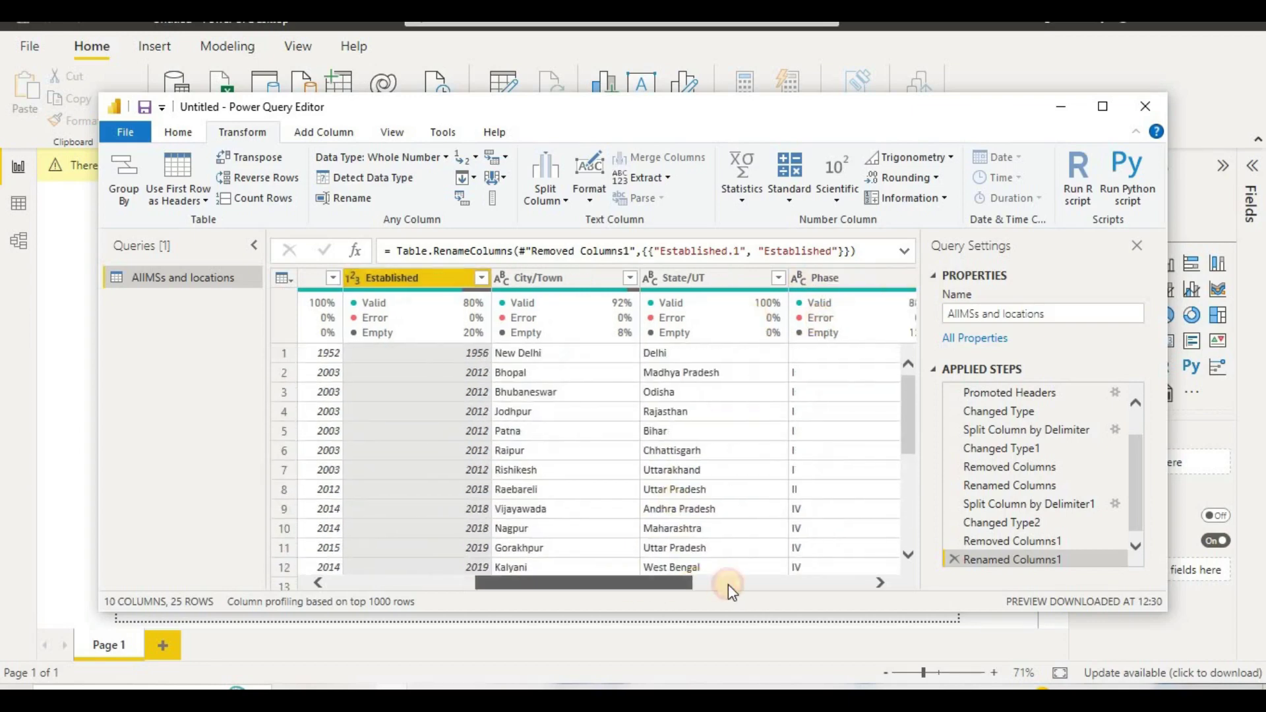
{"action": "left_click_drag", "start_coordinate": [728, 584], "coordinate": [876, 586]}
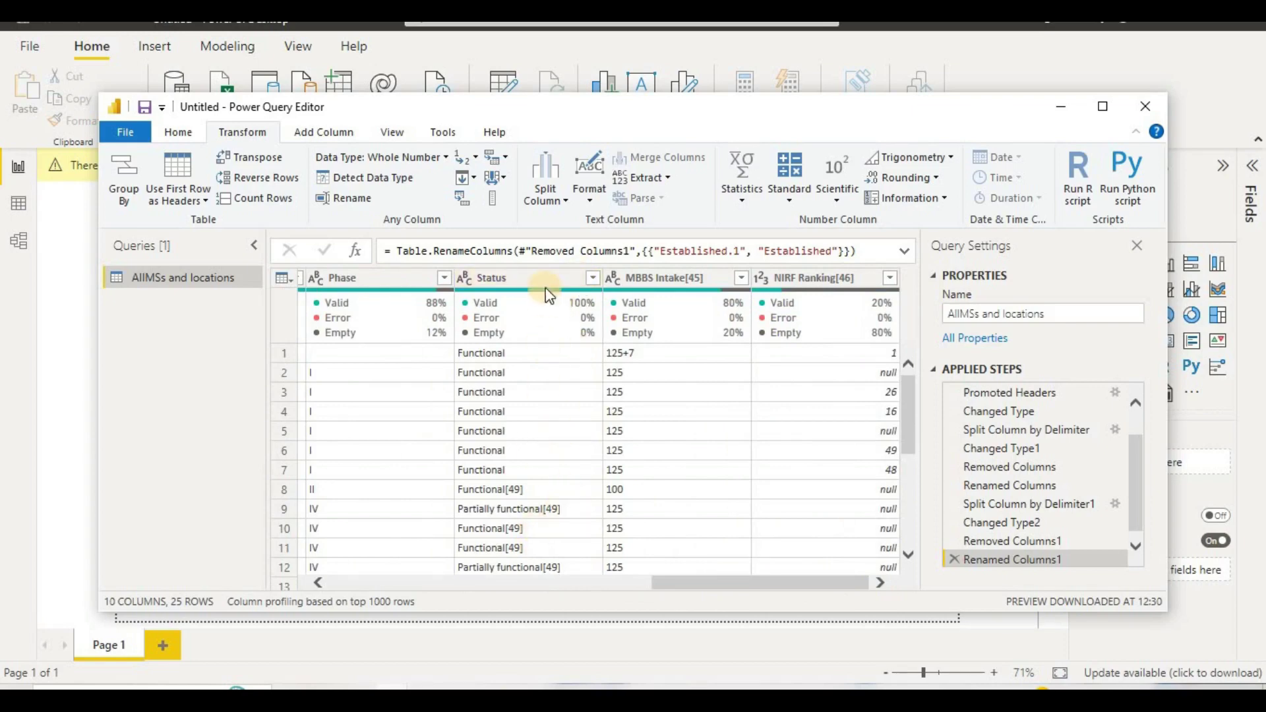
Split the still-selected Established column again by a custom "[" delimiter at the left-most delimiter
{"action": "left_click", "coordinate": [555, 200]}
{"action": "left_click", "coordinate": [565, 183]}
{"action": "left_click", "coordinate": [562, 182]}
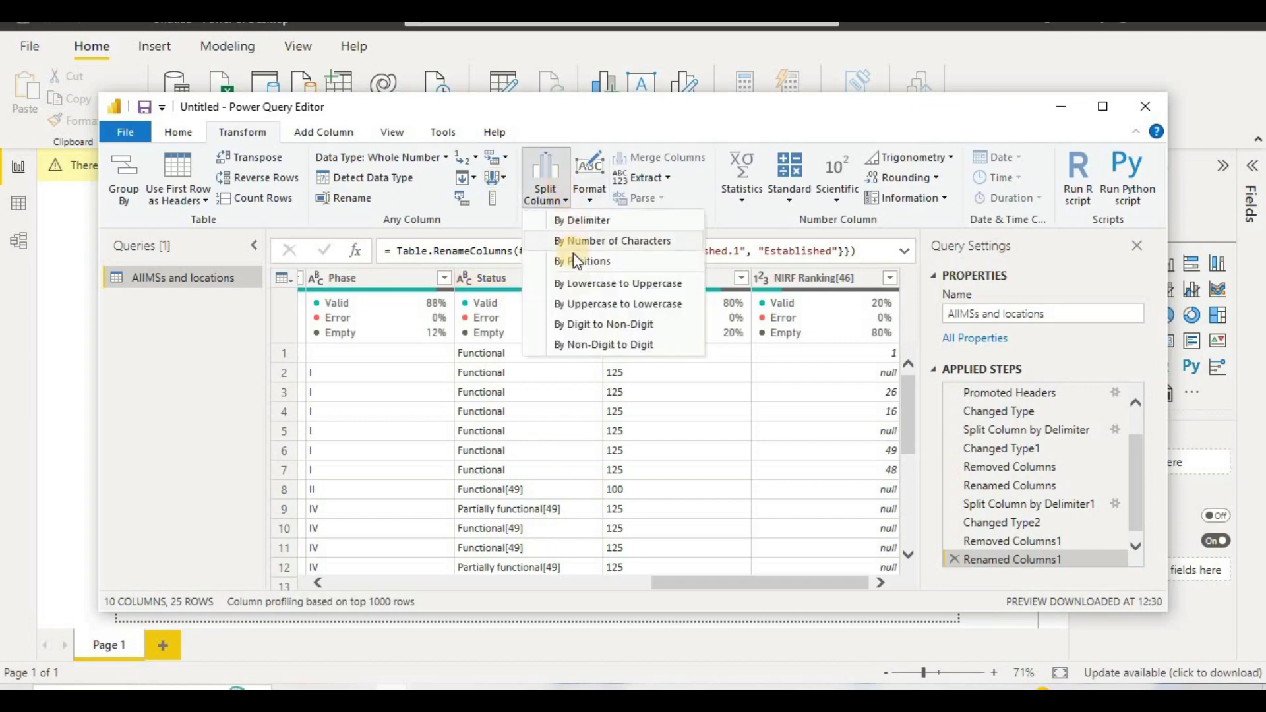
{"action": "left_click", "coordinate": [582, 209]}
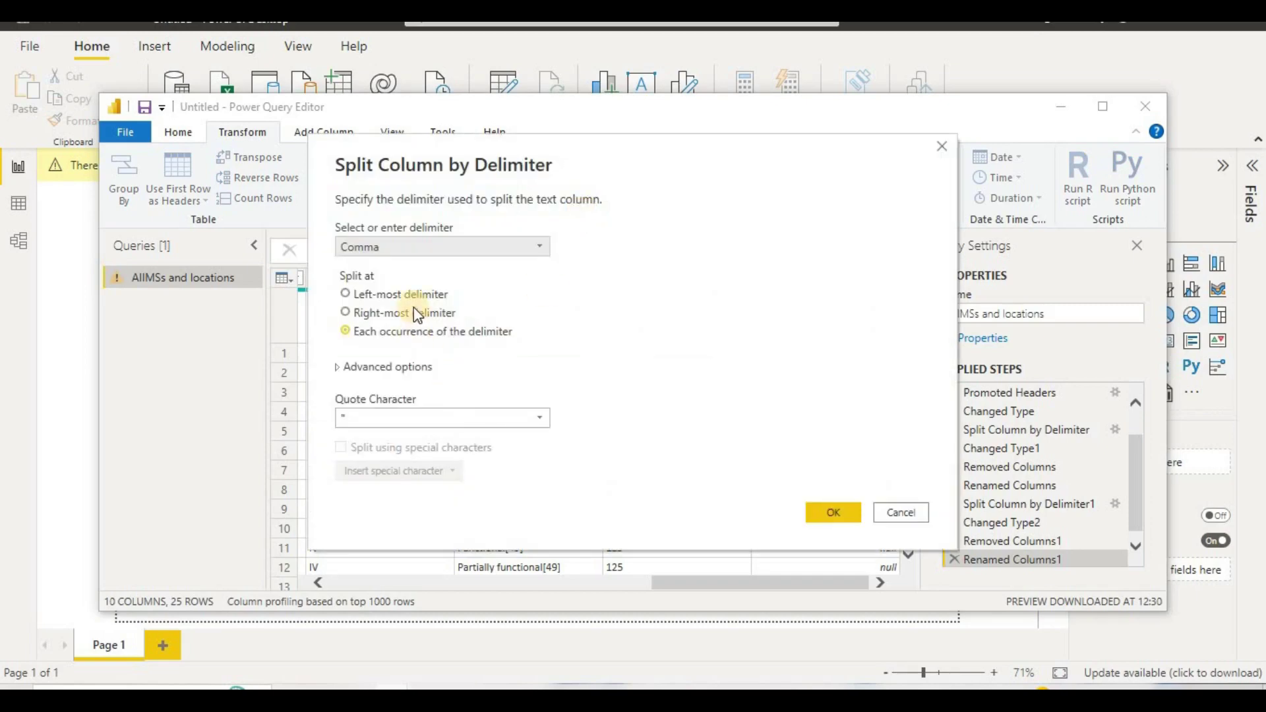
{"action": "left_click", "coordinate": [381, 296]}
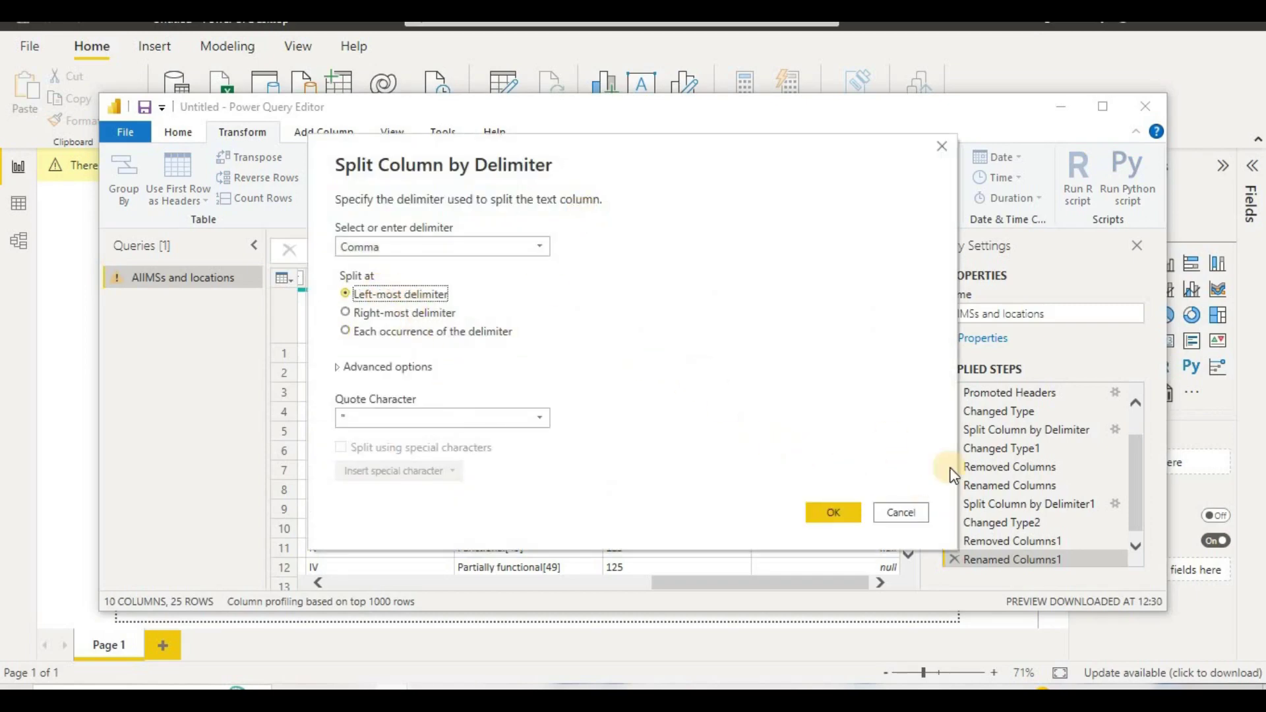
{"action": "left_click", "coordinate": [541, 244]}
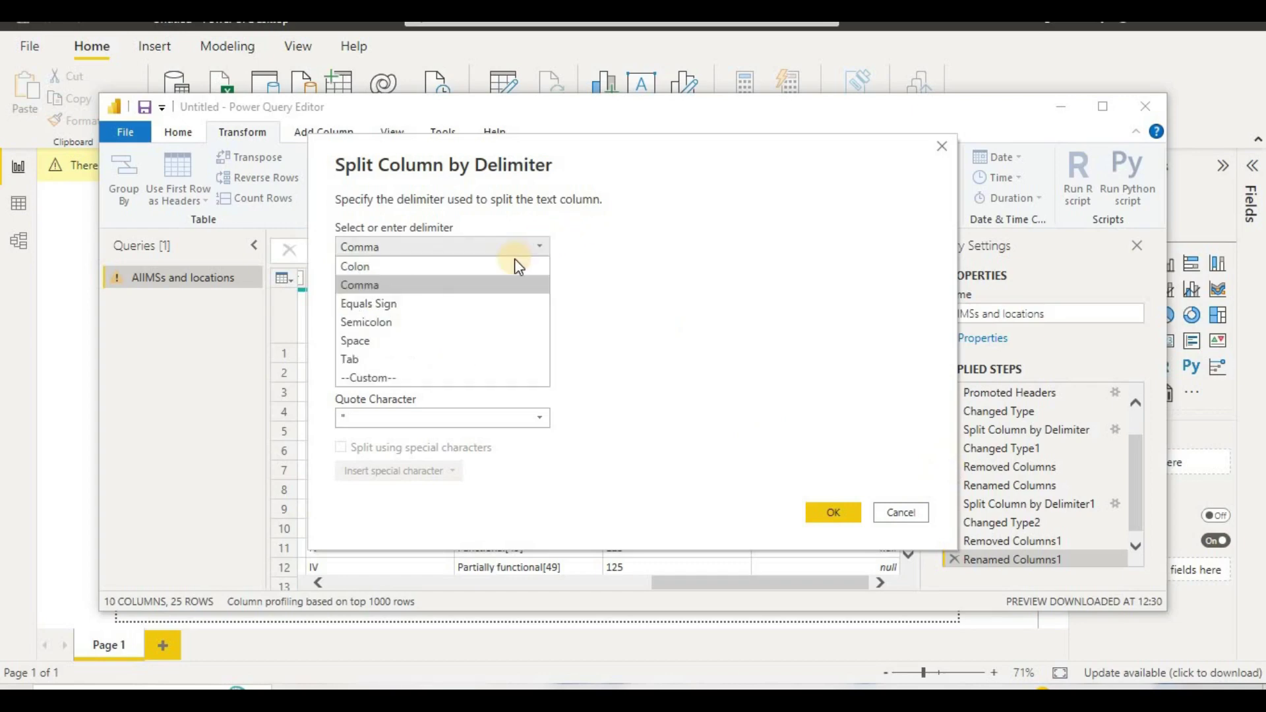
{"action": "left_click", "coordinate": [401, 377]}
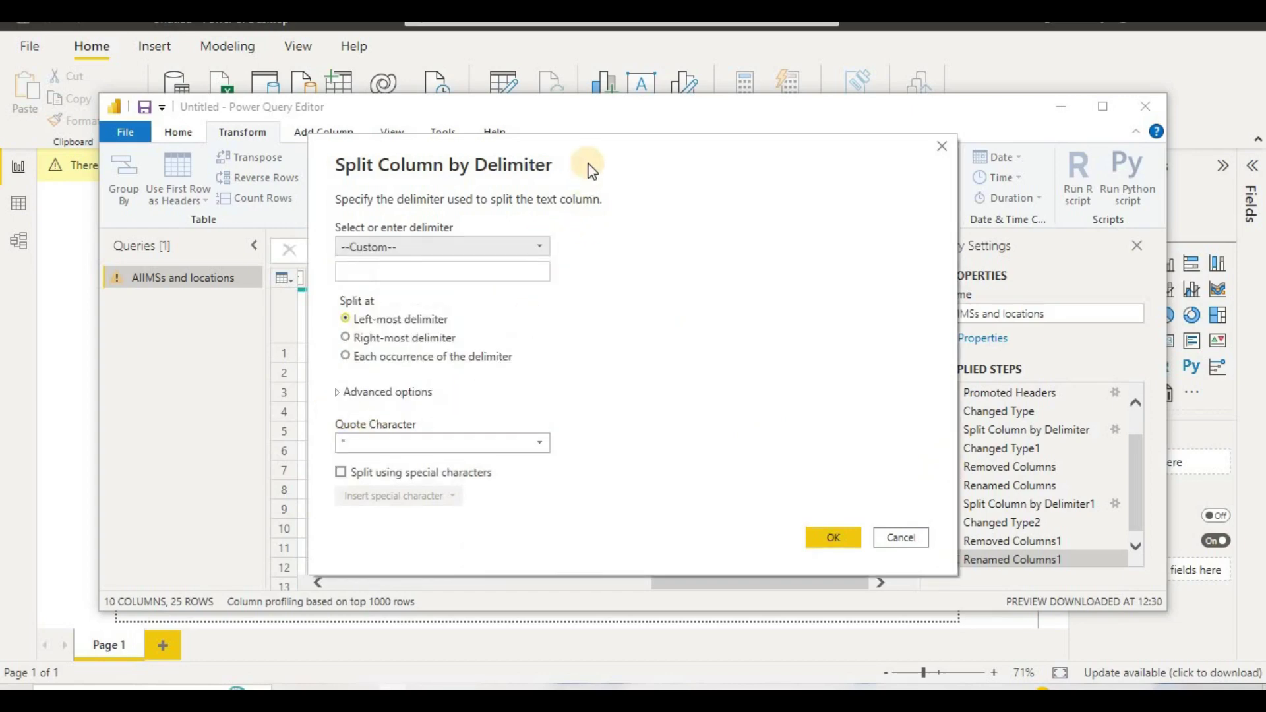
{"action": "left_click_drag", "start_coordinate": [599, 158], "coordinate": [622, 147]}
{"action": "left_click", "coordinate": [414, 258]}
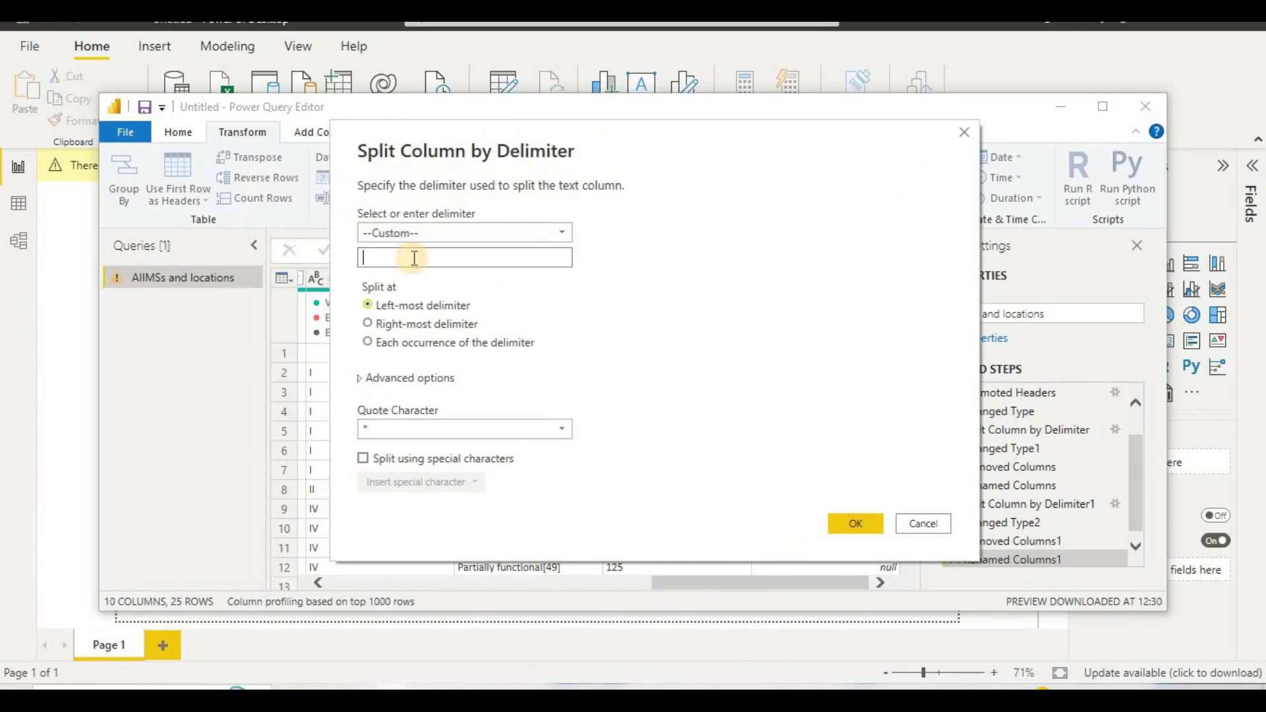
{"action": "type", "text": "["}
{"action": "left_click", "coordinate": [852, 524]}
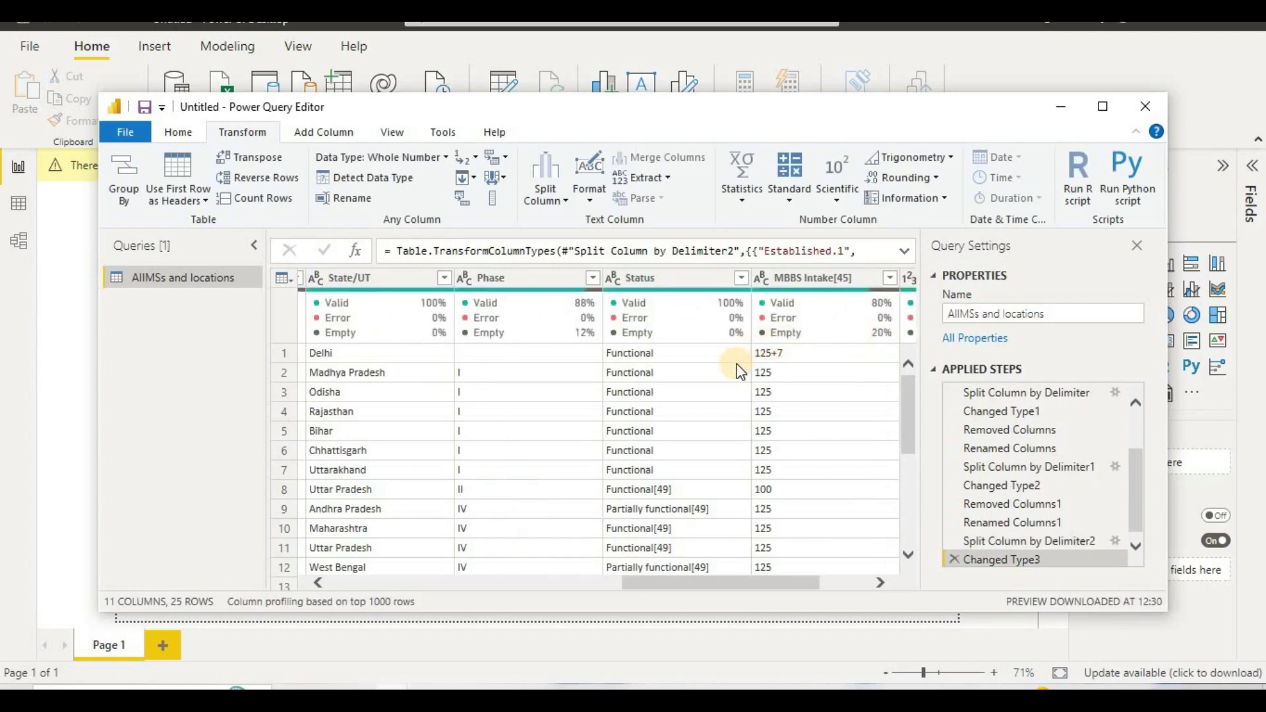
Split the Status column by the custom delimiter "[" at the left-most delimiter only
{"action": "left_click", "coordinate": [694, 272]}
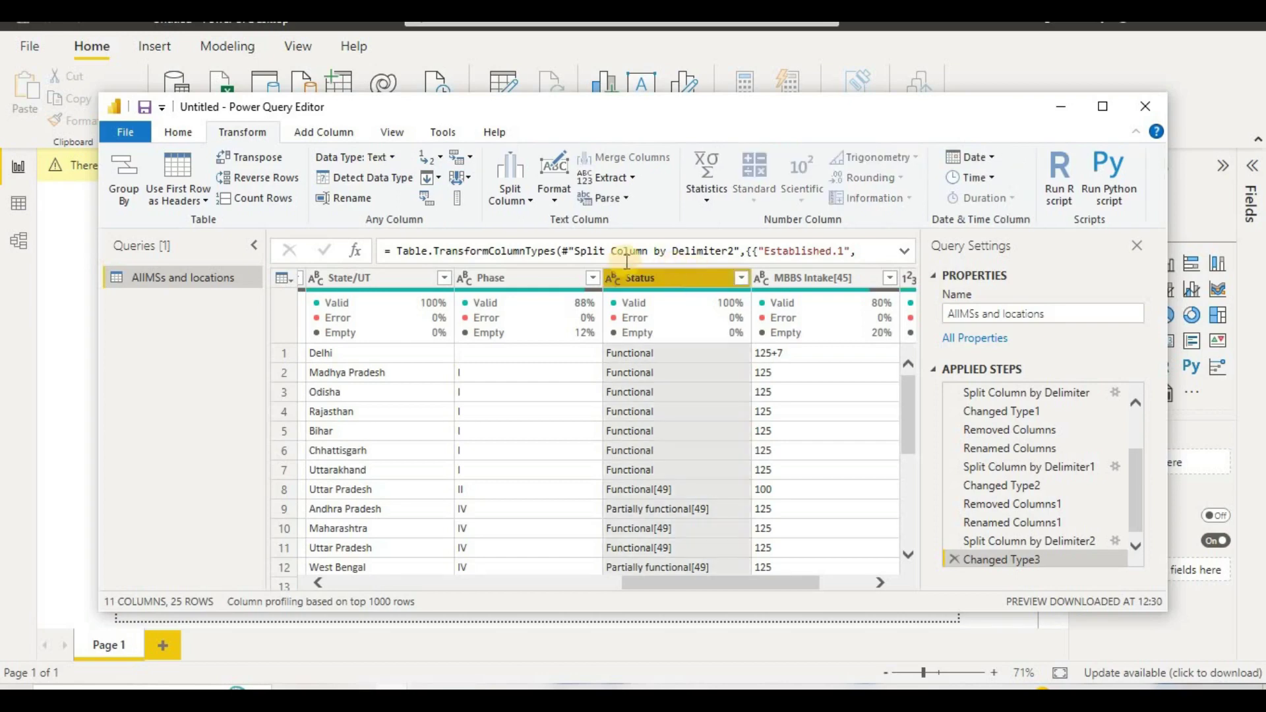
{"action": "left_click", "coordinate": [526, 208]}
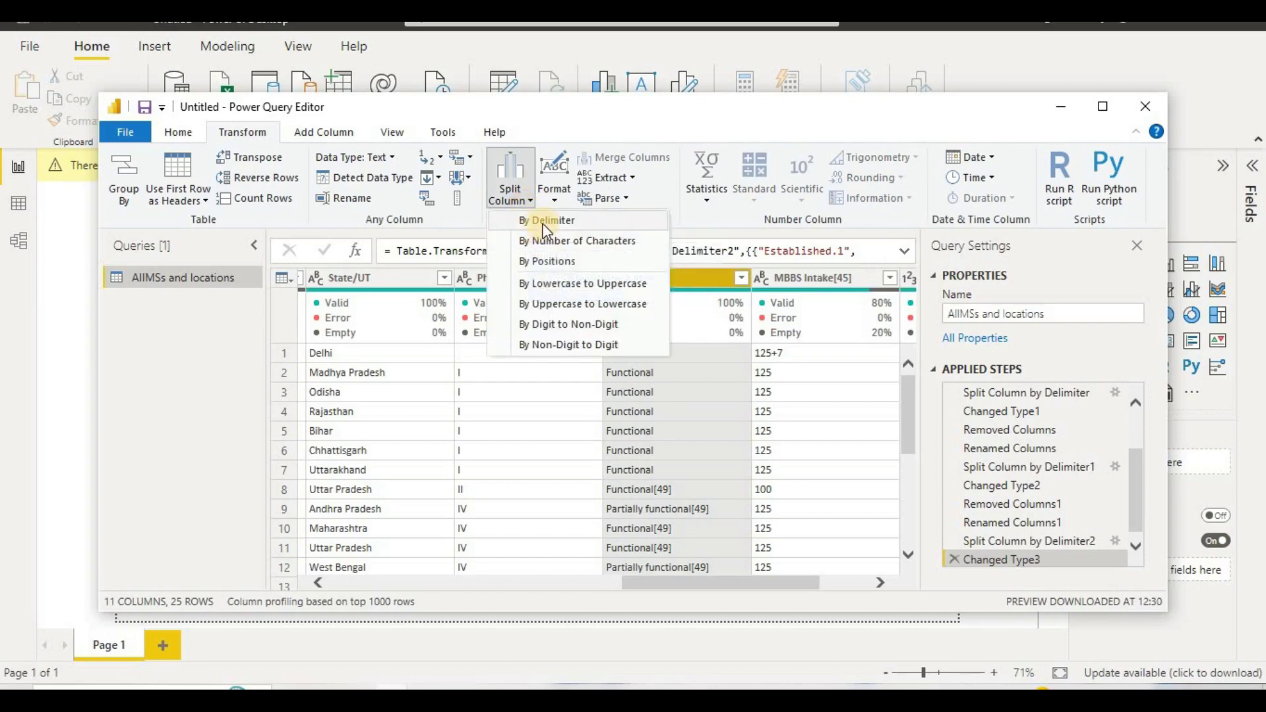
{"action": "left_click", "coordinate": [544, 228]}
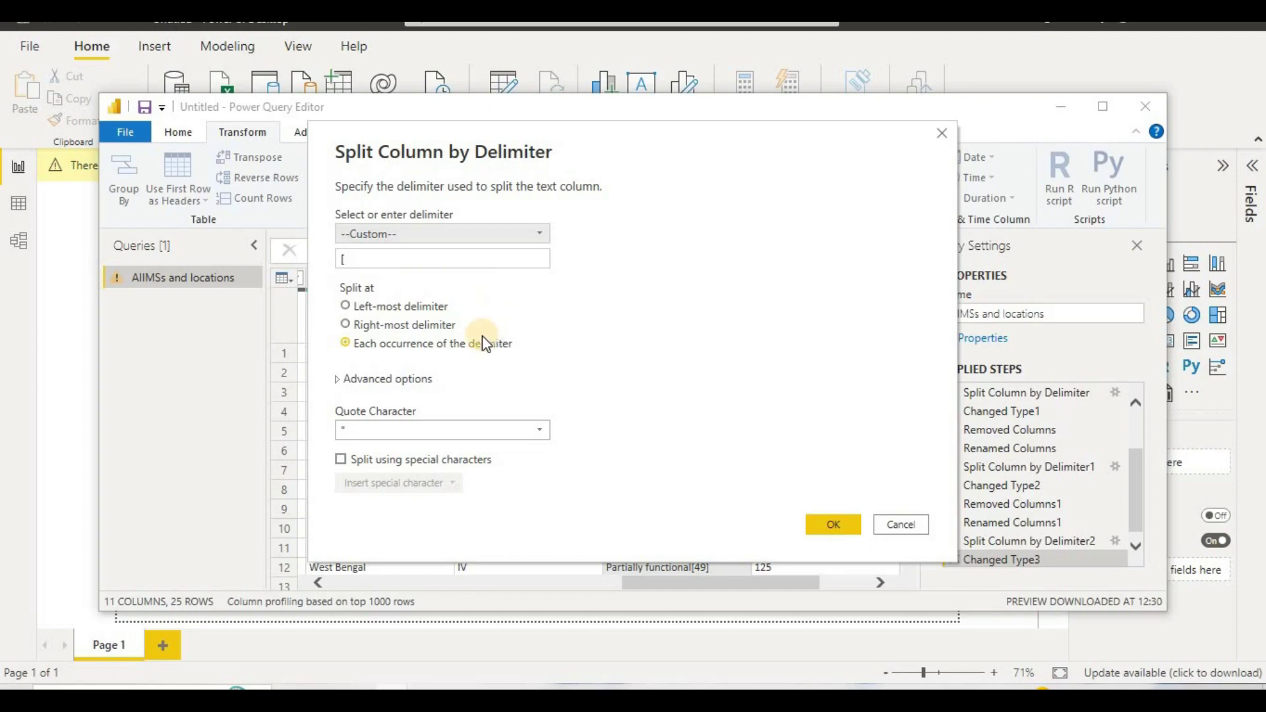
{"action": "left_click", "coordinate": [425, 308]}
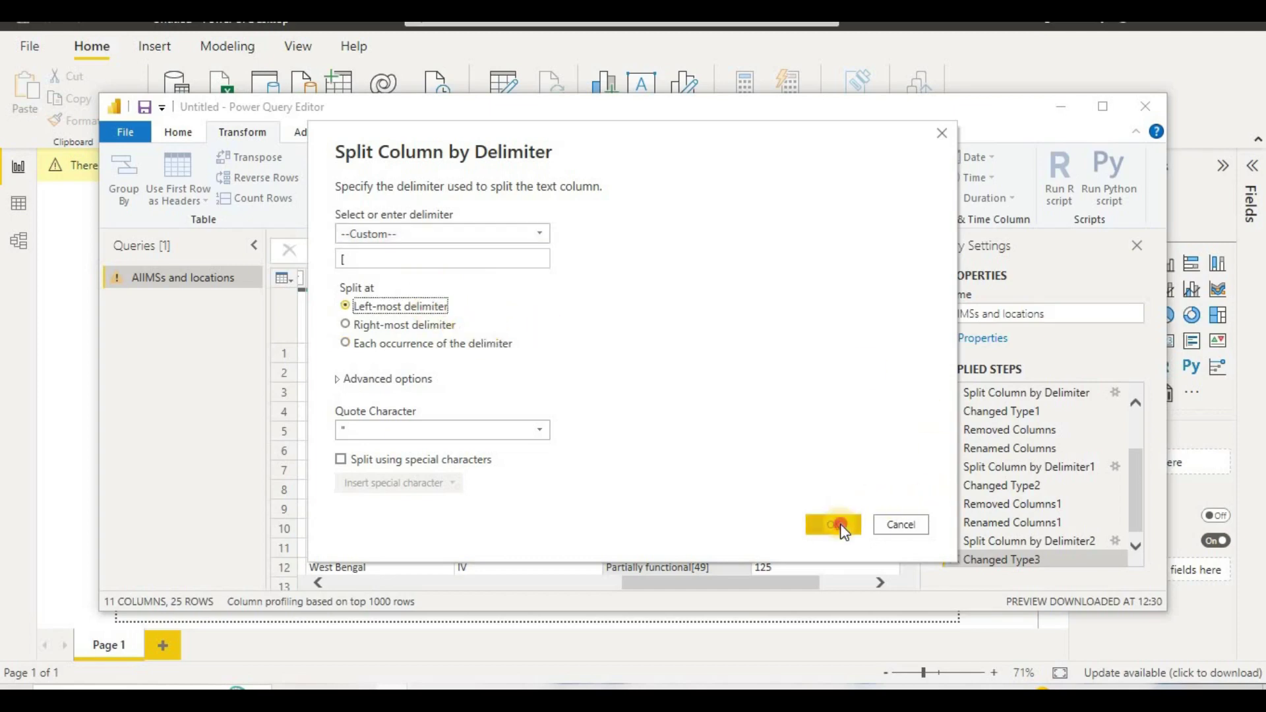
{"action": "left_click", "coordinate": [841, 526]}
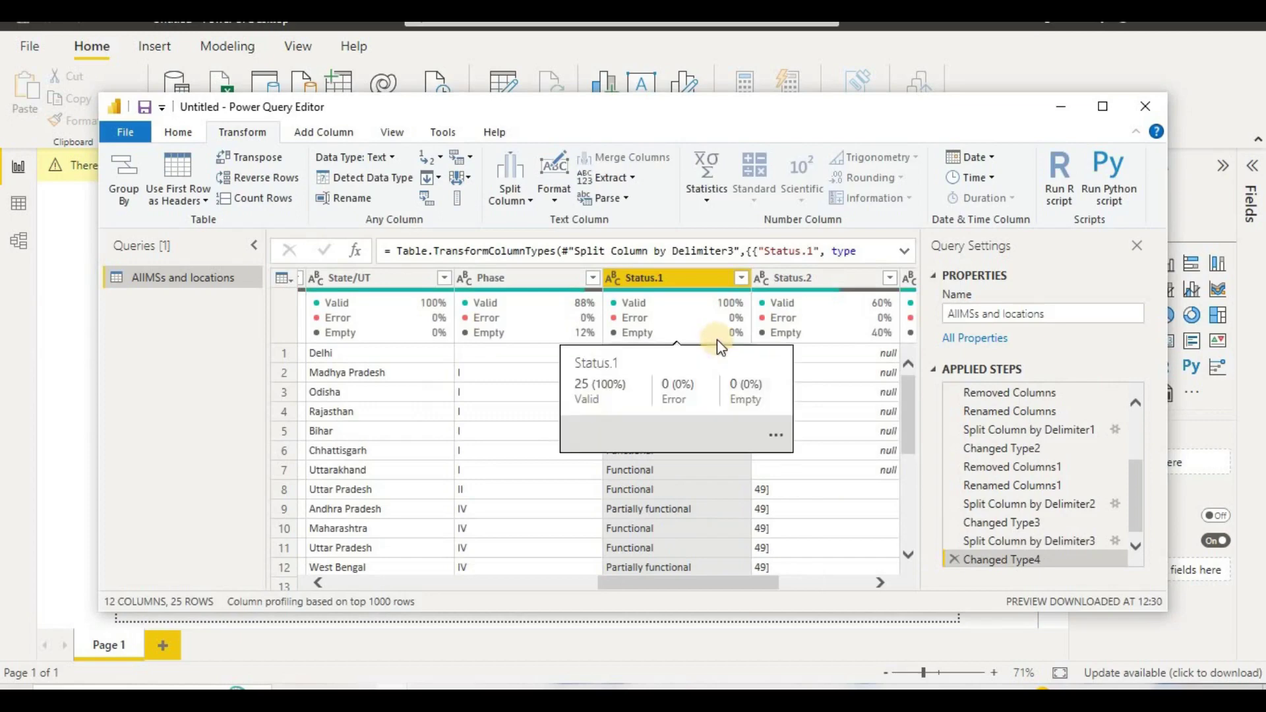
Check the rows of the split Status columns and remove the Status.2 column
{"action": "scroll", "coordinate": [712, 476], "scroll_direction": "down", "scroll_amount": 5}
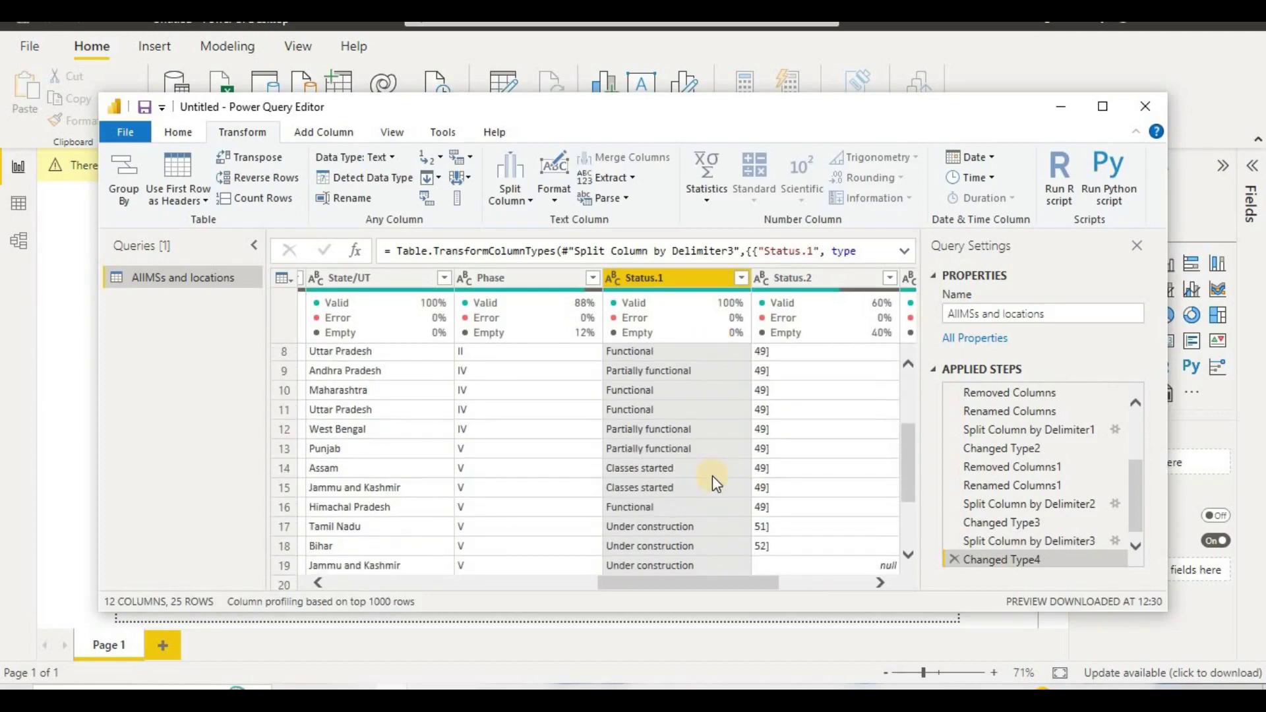
{"action": "scroll", "coordinate": [713, 475], "scroll_direction": "up", "scroll_amount": 5}
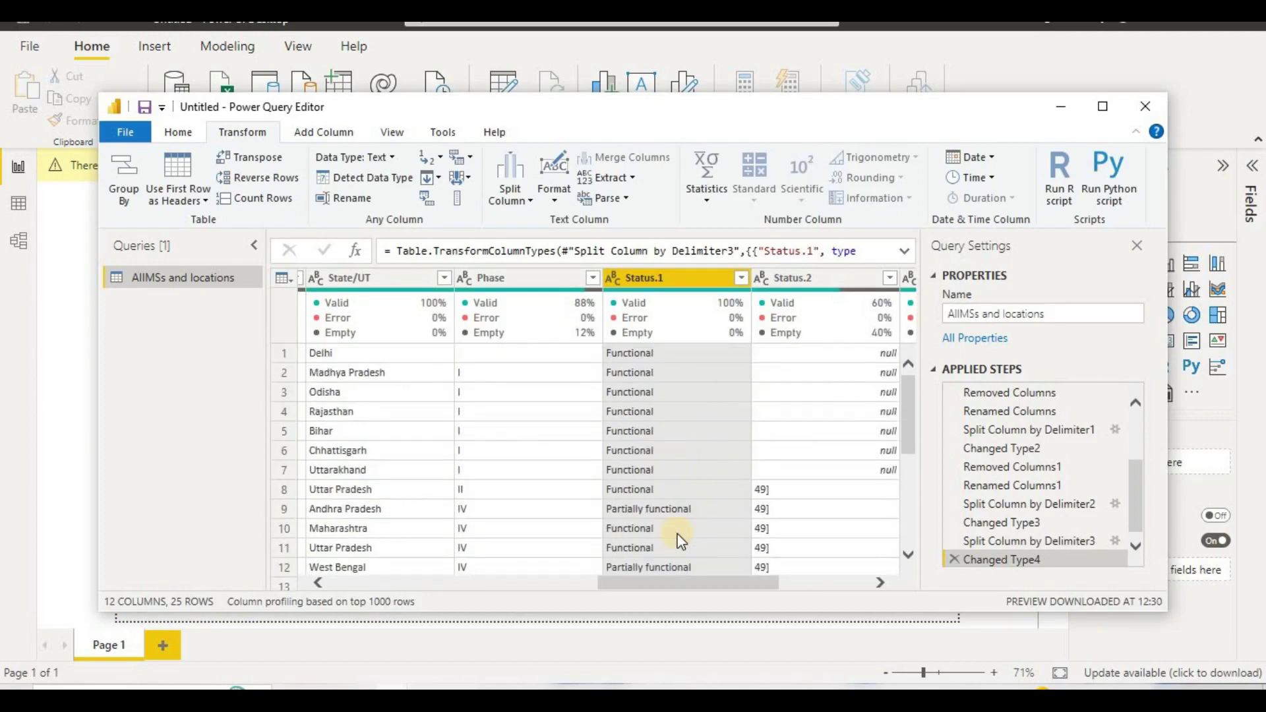
{"action": "left_click_drag", "start_coordinate": [694, 583], "coordinate": [756, 583]}
{"action": "right_click", "coordinate": [639, 271]}
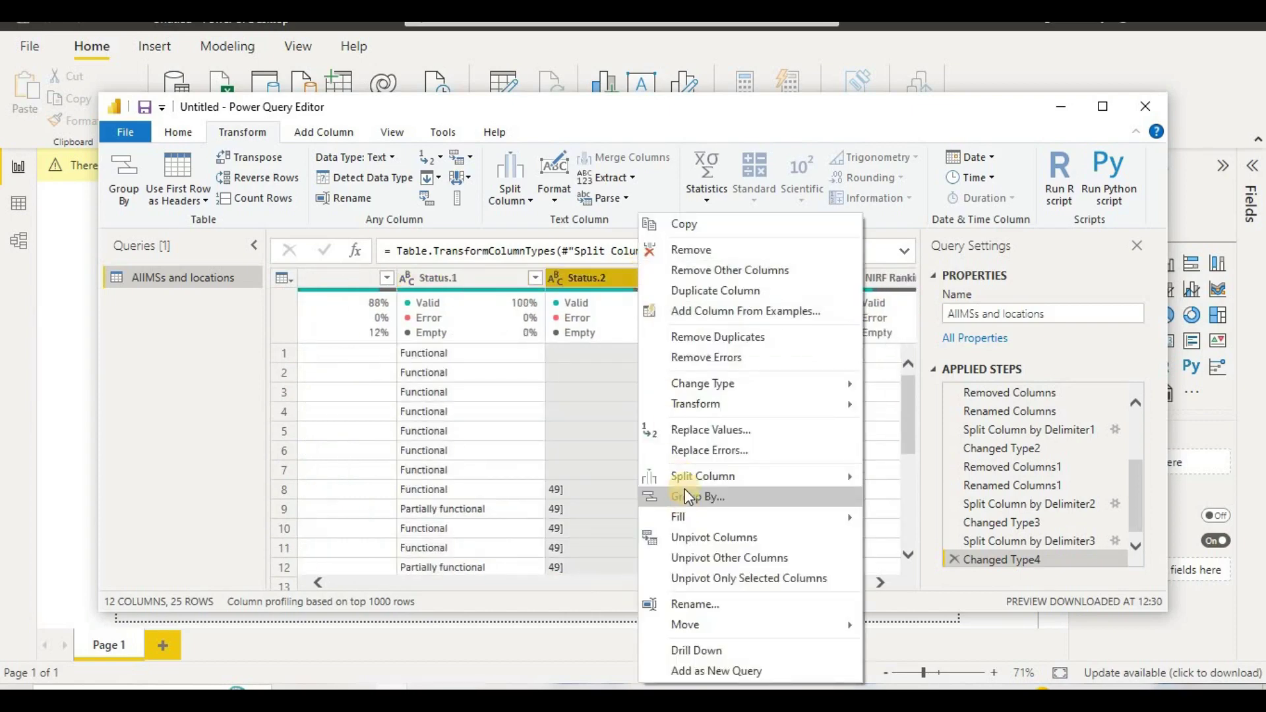
{"action": "left_click", "coordinate": [701, 255]}
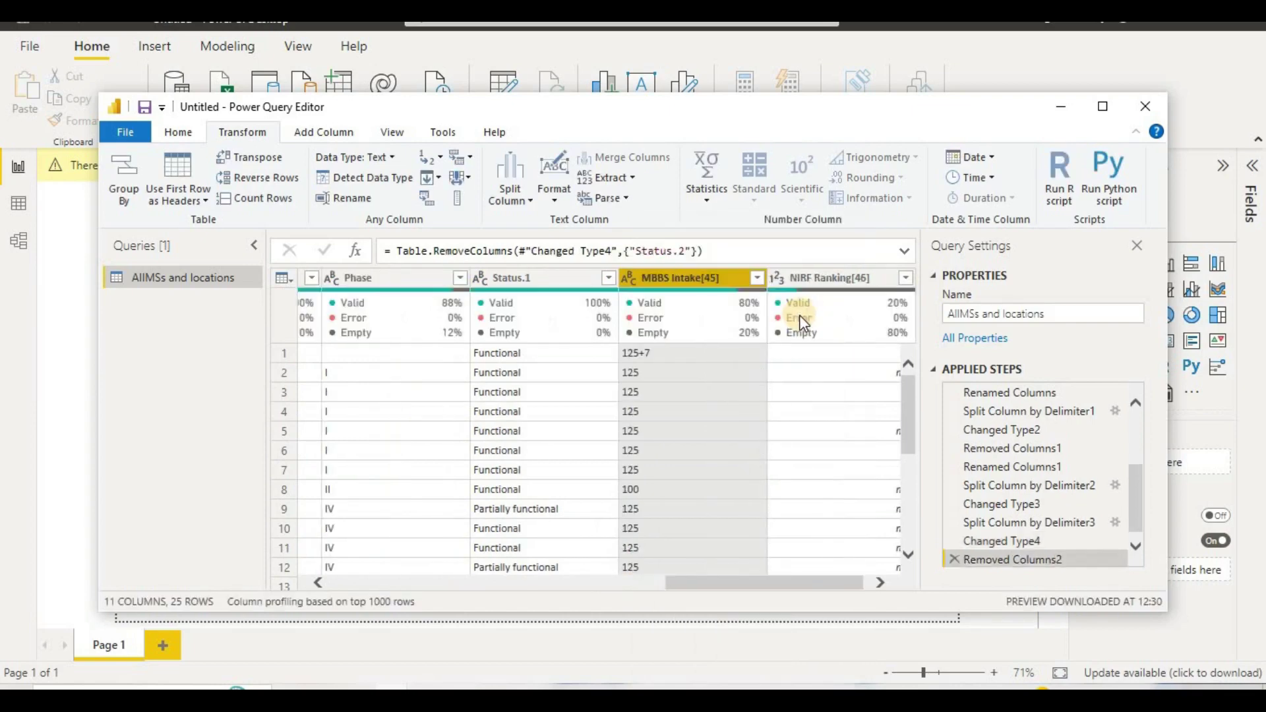
Replace the value 125+7 with 132 in the MBBS Intake[45] column
{"action": "mouse_move", "coordinate": [760, 342]}
{"action": "left_click", "coordinate": [674, 358]}
{"action": "right_click", "coordinate": [674, 357]}
{"action": "left_click", "coordinate": [731, 422]}
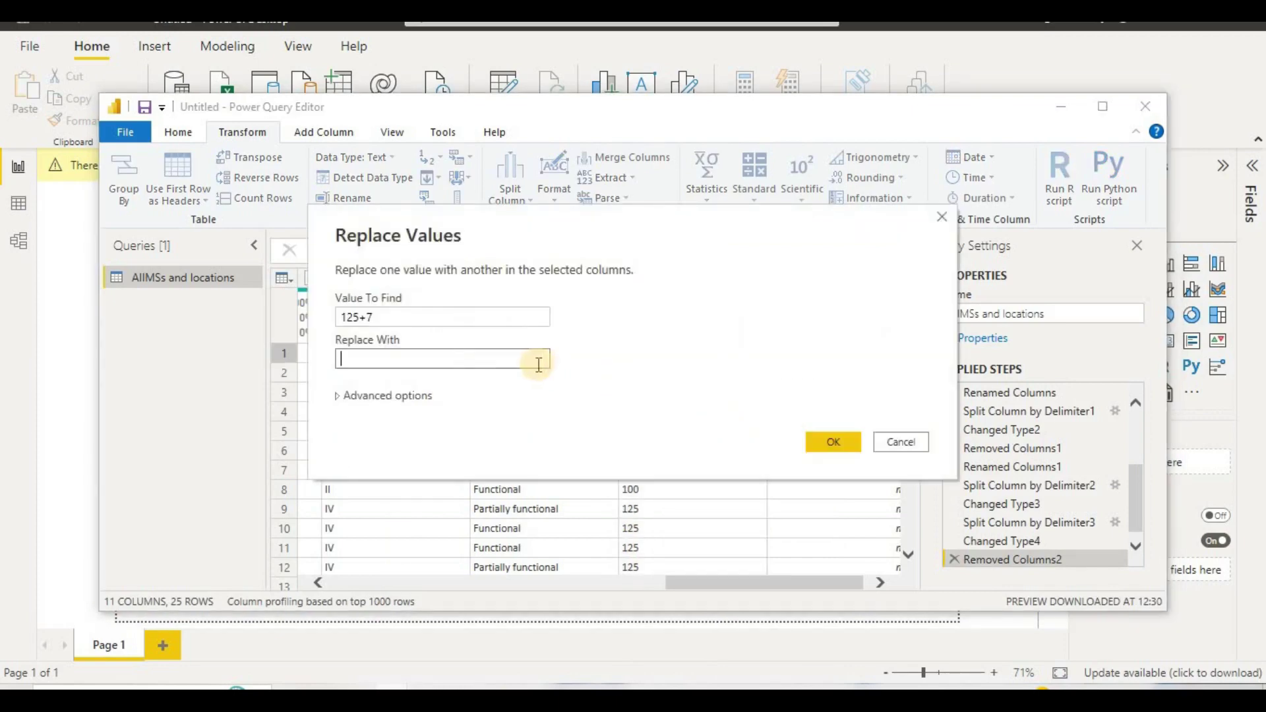
{"action": "left_click", "coordinate": [539, 365]}
{"action": "type", "text": "132"}
{"action": "left_click", "coordinate": [832, 441]}
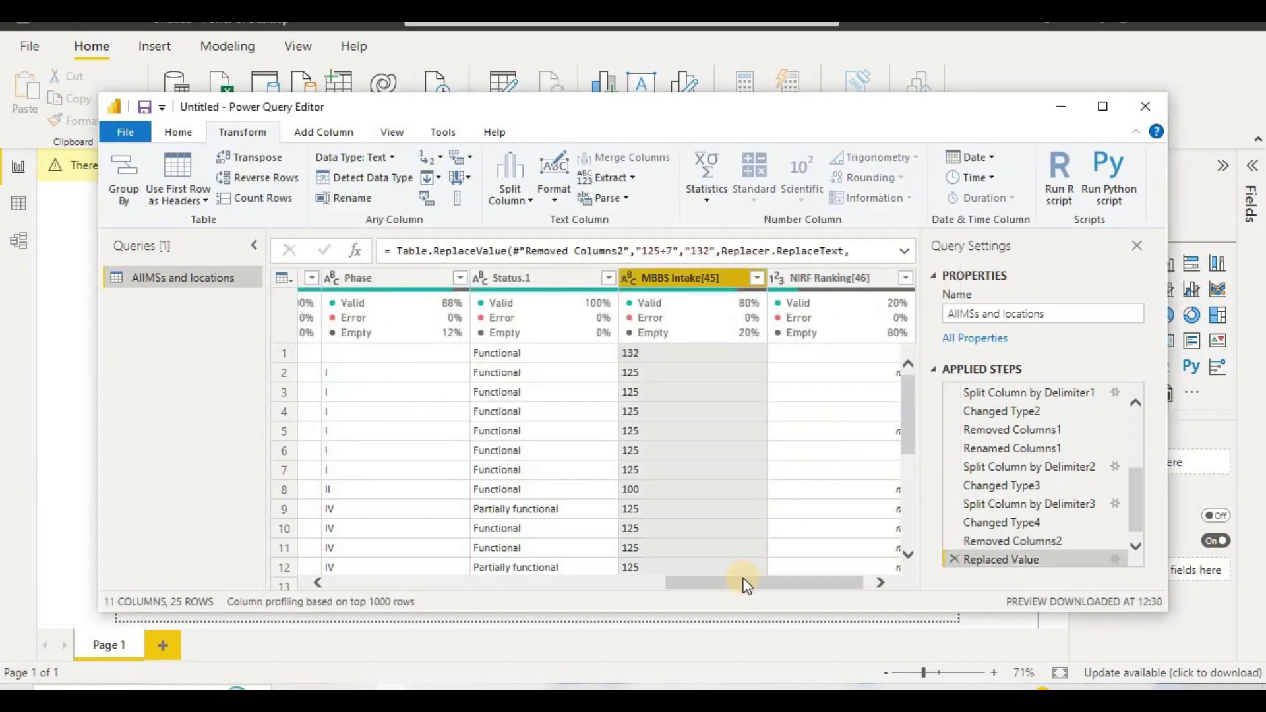
Check the remaining rows and columns, then close the query editor and apply the changes to the report
{"action": "left_click_drag", "start_coordinate": [743, 585], "coordinate": [825, 583]}
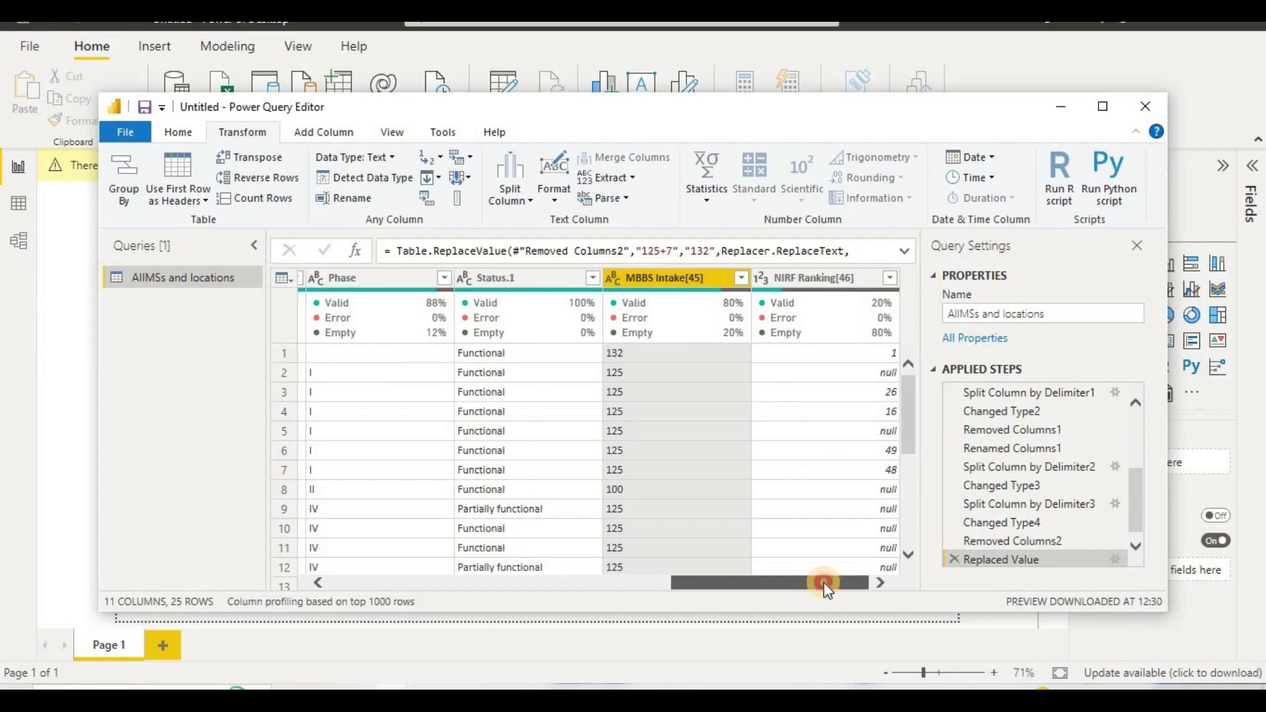
{"action": "left_click_drag", "start_coordinate": [916, 396], "coordinate": [915, 533]}
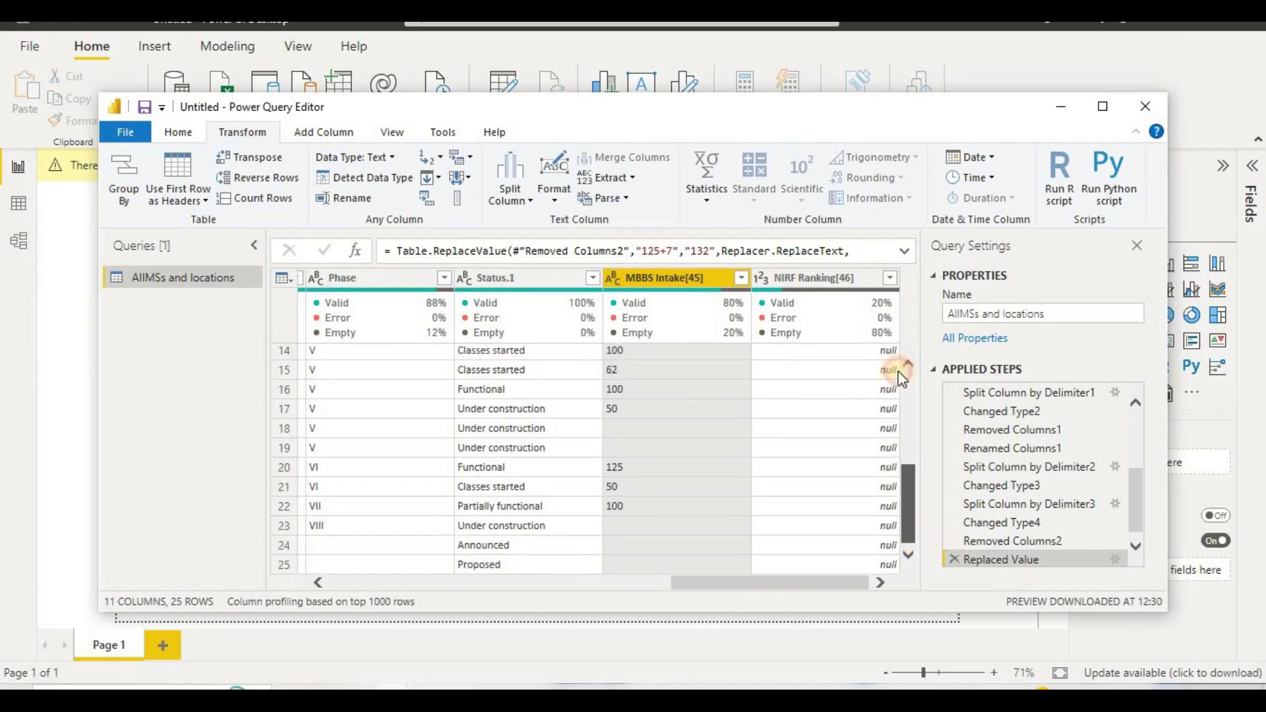
{"action": "scroll", "coordinate": [901, 379], "scroll_direction": "up", "scroll_amount": 5}
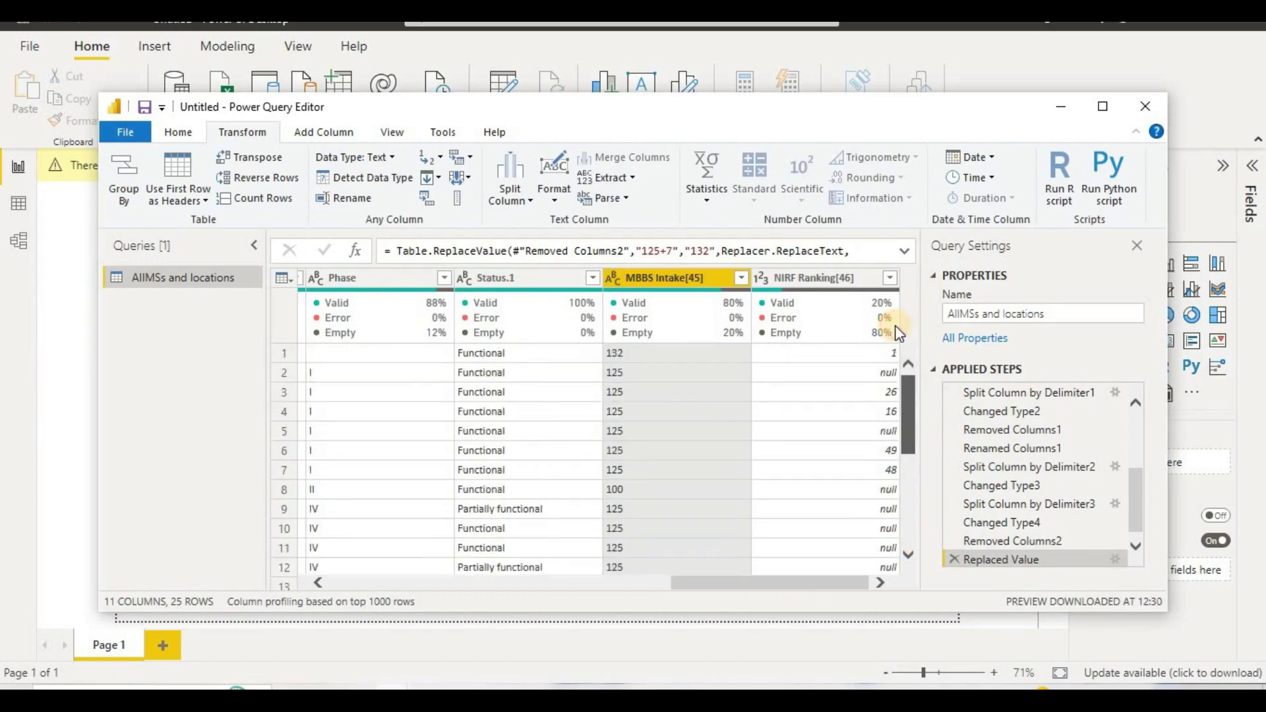
{"action": "left_click", "coordinate": [177, 134]}
{"action": "left_click", "coordinate": [131, 199]}
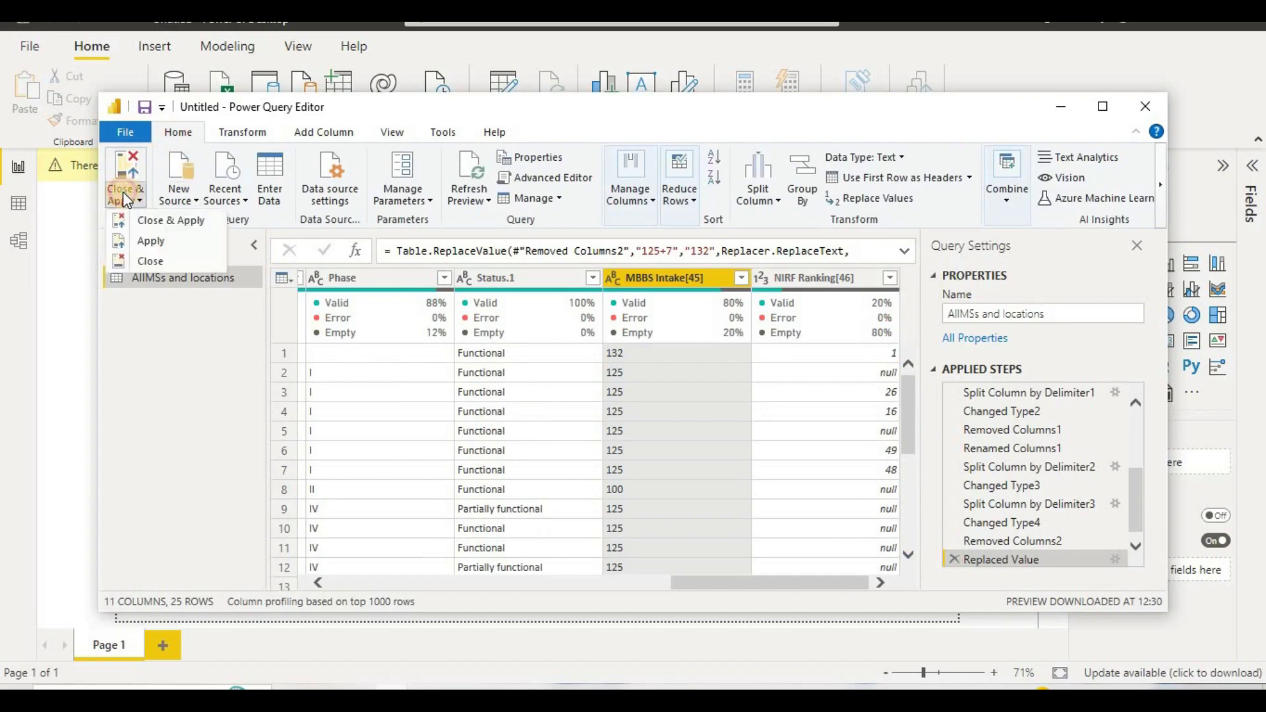
{"action": "left_click", "coordinate": [226, 251]}
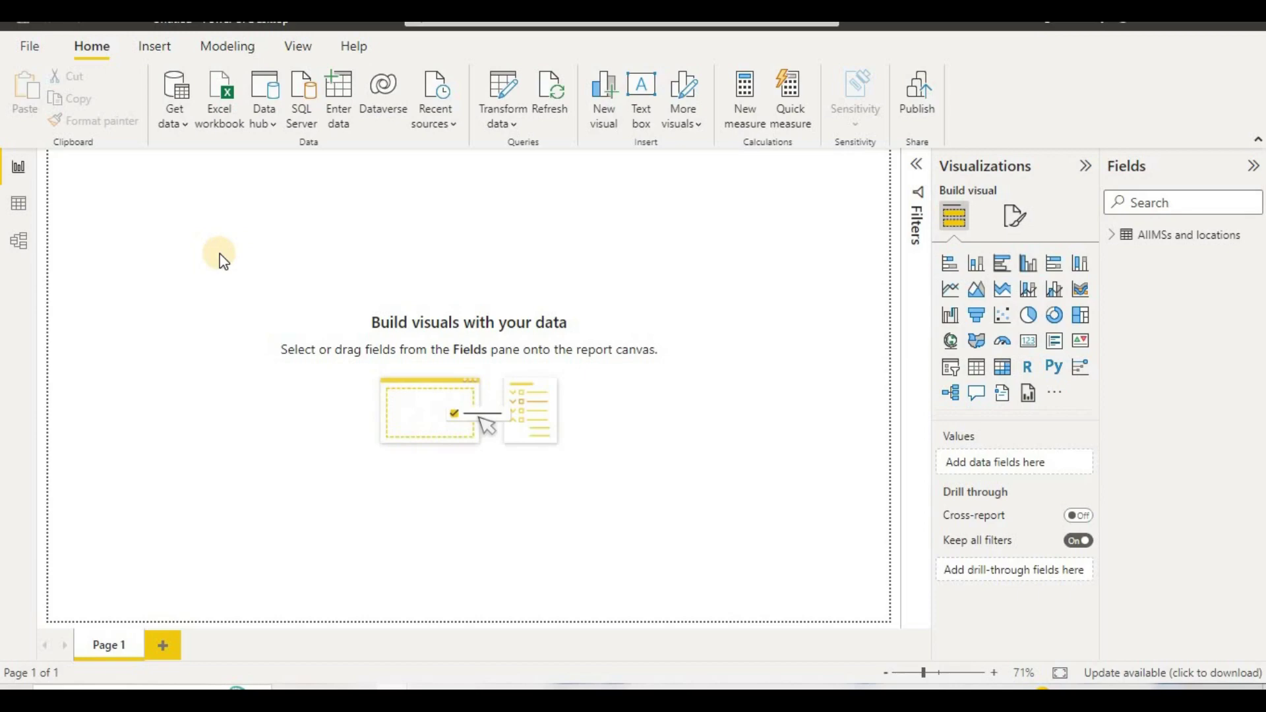
Show the AIIMSs and locations table in Data view and look through its loaded rows
{"action": "left_click", "coordinate": [19, 206]}
{"action": "left_click", "coordinate": [233, 219]}
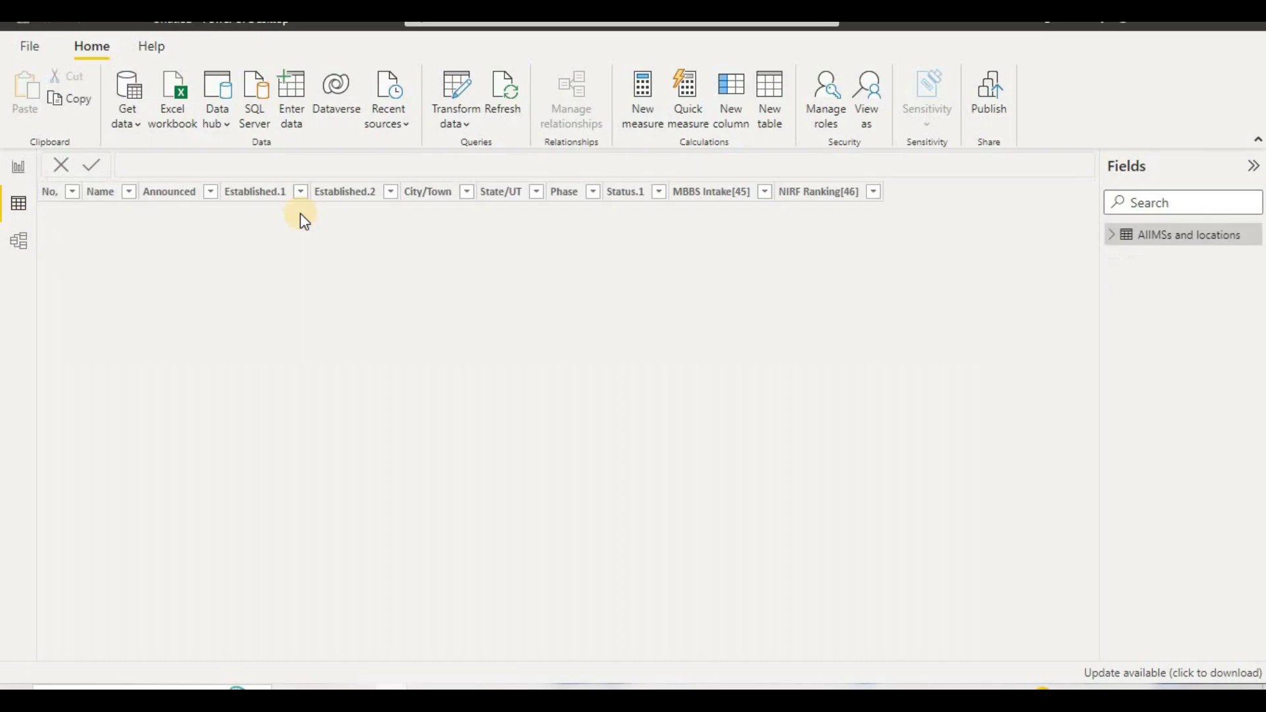
{"action": "left_click", "coordinate": [176, 252]}
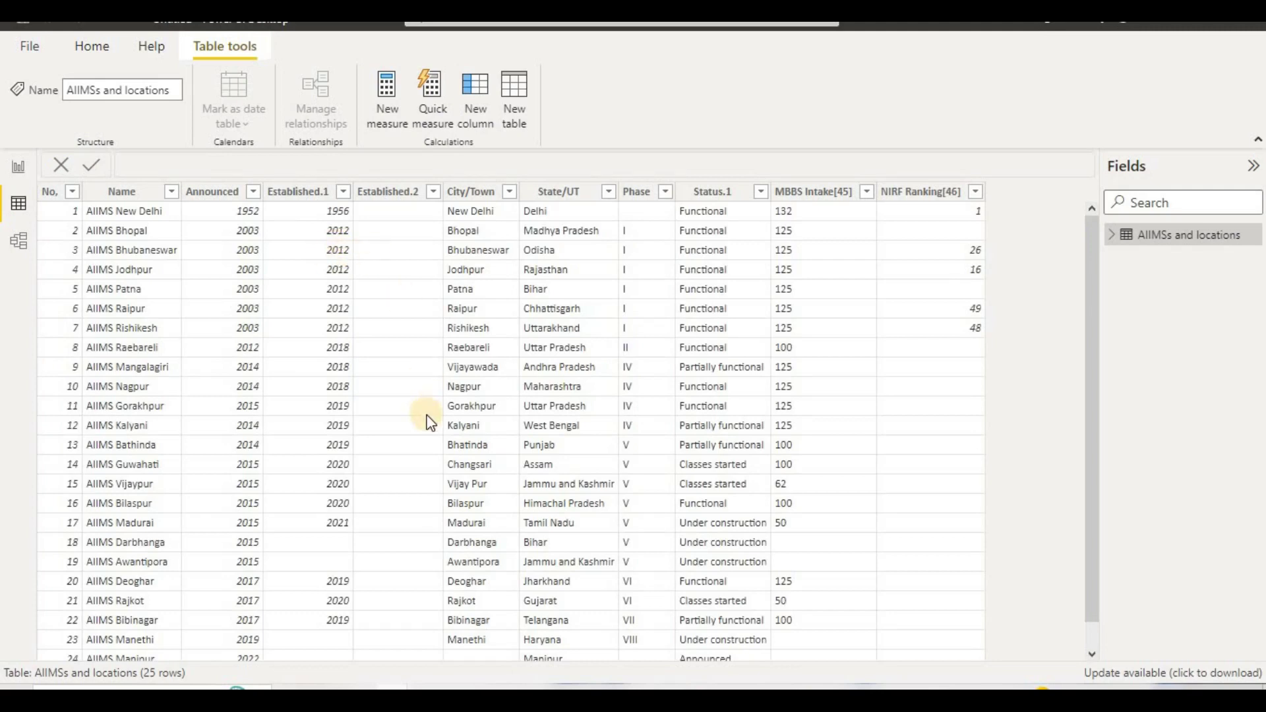
{"action": "scroll", "coordinate": [424, 418], "scroll_direction": "down", "scroll_amount": 1}
{"action": "scroll", "coordinate": [424, 418], "scroll_direction": "up", "scroll_amount": 1}
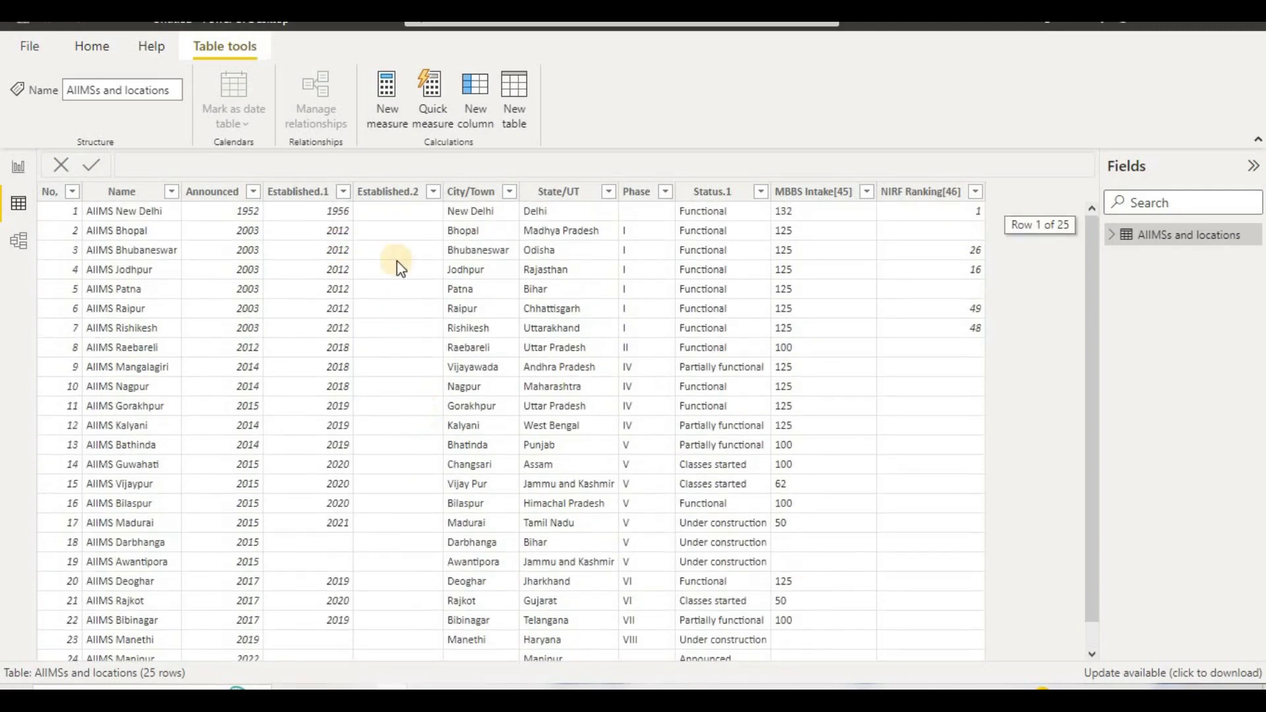
Delete the empty Established.2 column from the loaded table
{"action": "left_click", "coordinate": [395, 194]}
{"action": "right_click", "coordinate": [394, 198]}
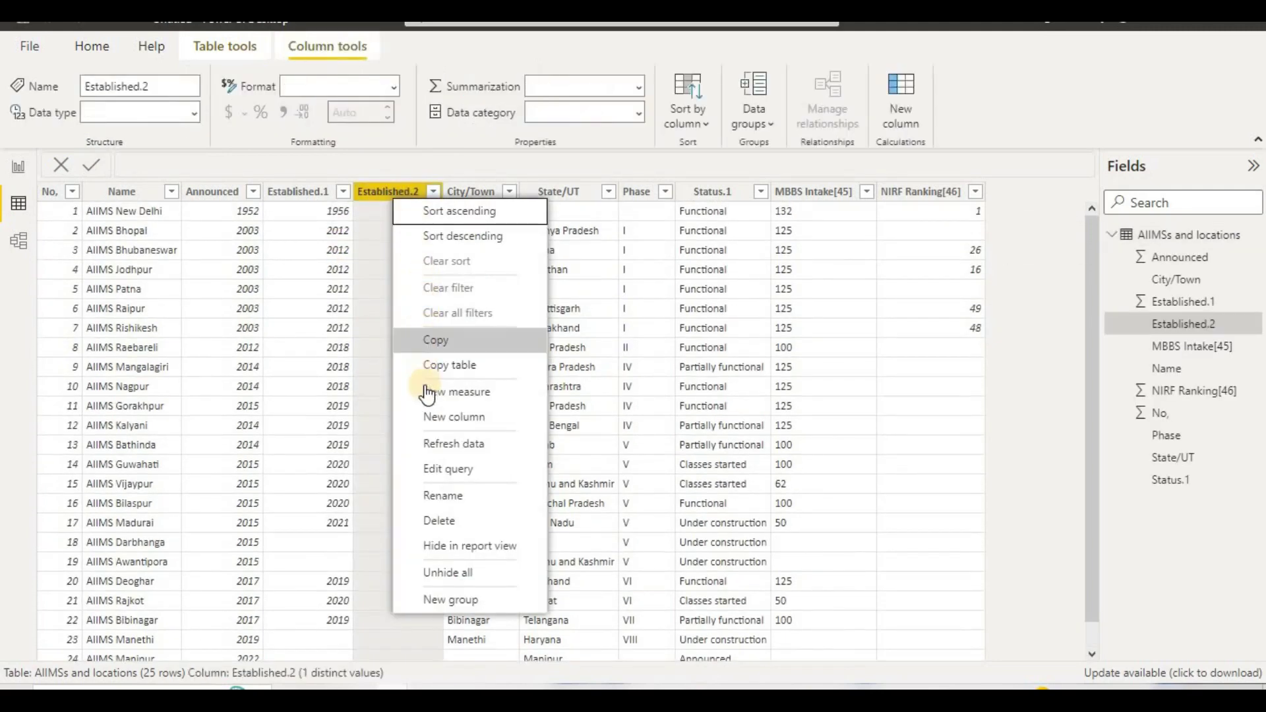
{"action": "right_click", "coordinate": [390, 190]}
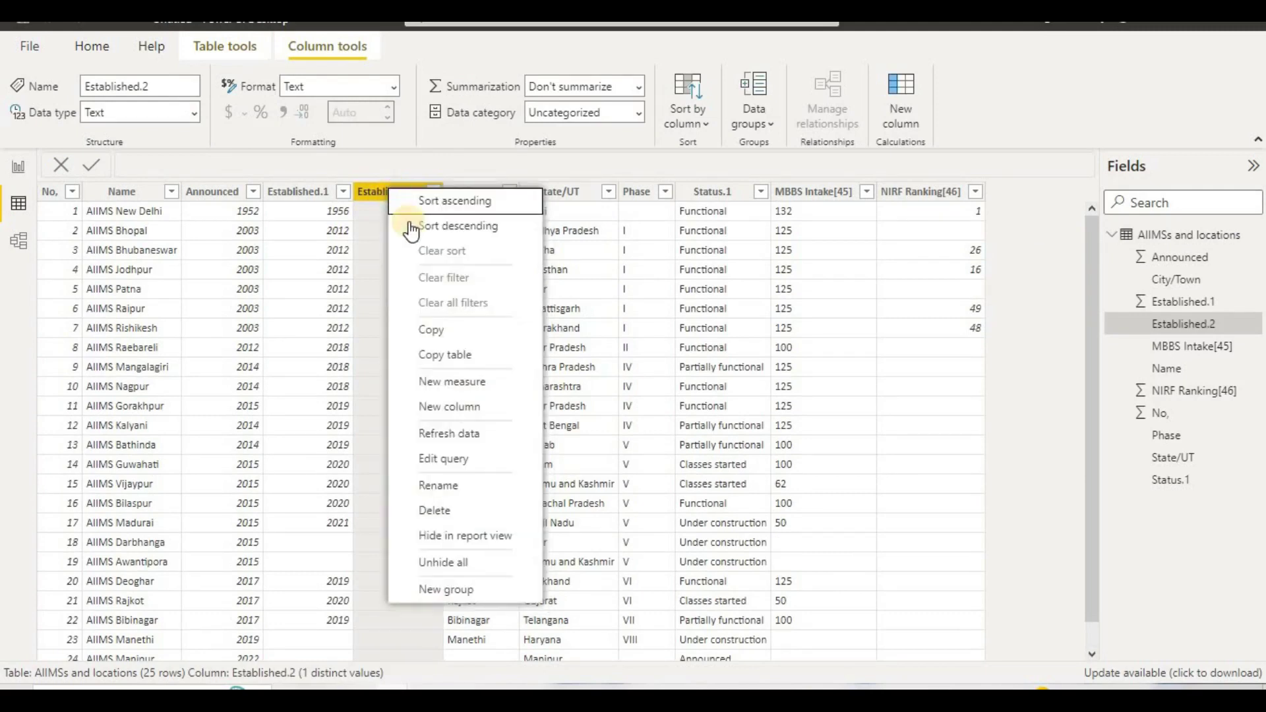
{"action": "left_click", "coordinate": [777, 384]}
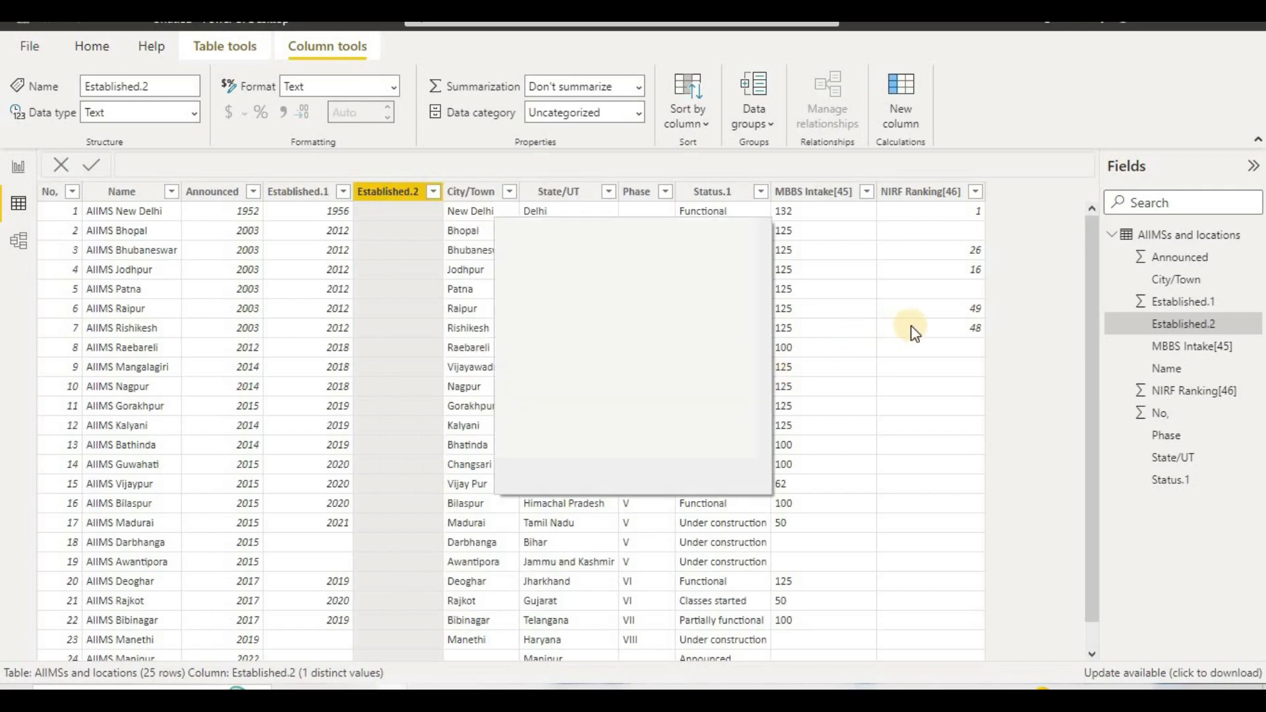
{"action": "left_click", "coordinate": [729, 391]}
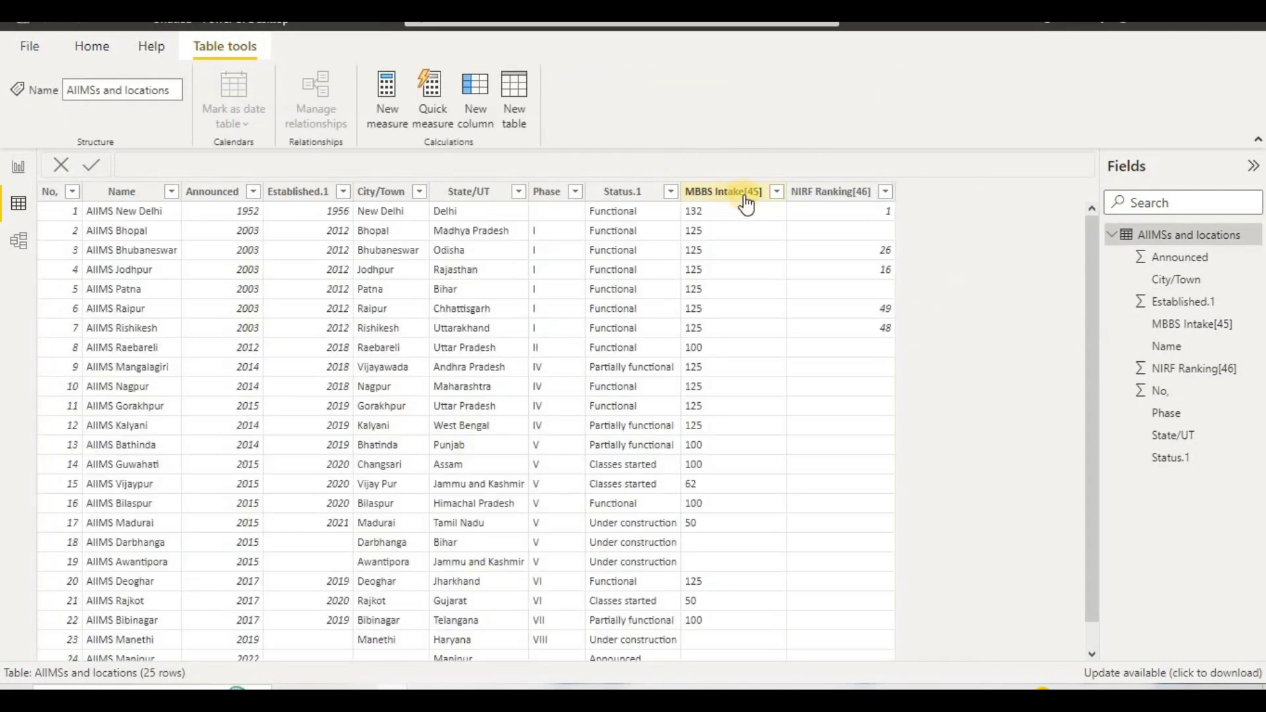
Rename the MBBS Intake[45] column to MBBS Intake
{"action": "double_click", "coordinate": [742, 191]}
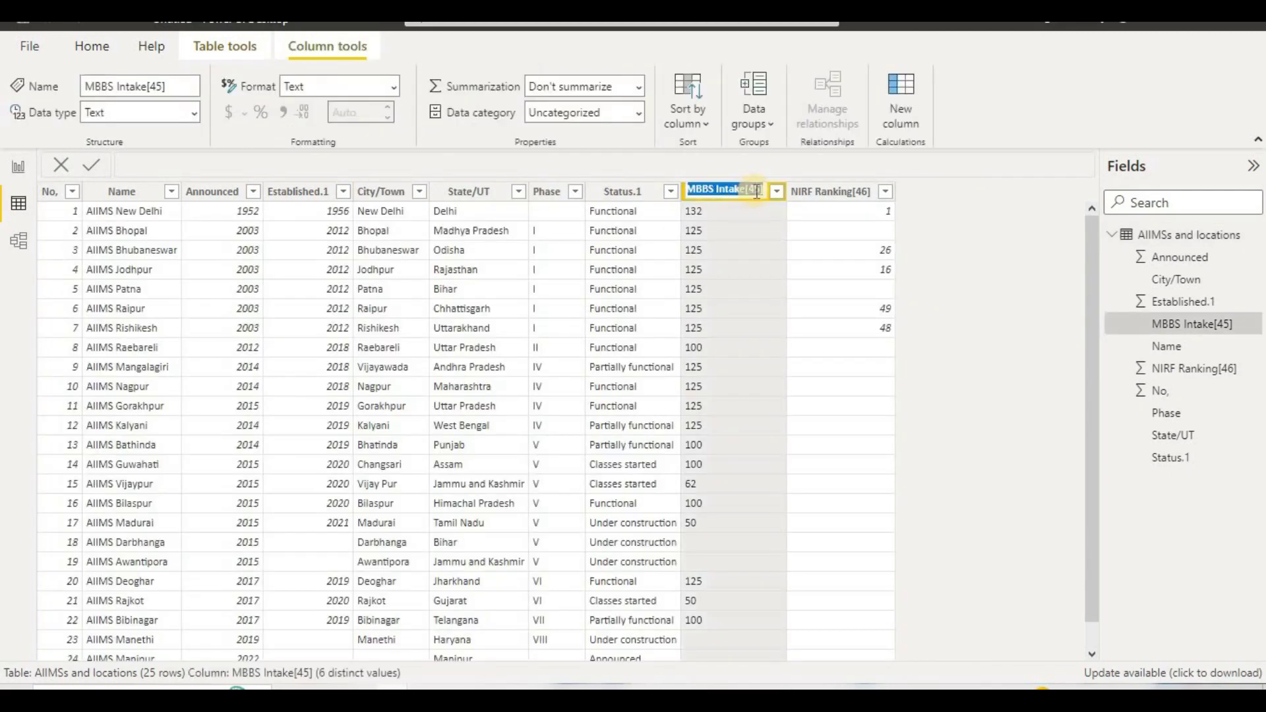
{"action": "left_click", "coordinate": [762, 190]}
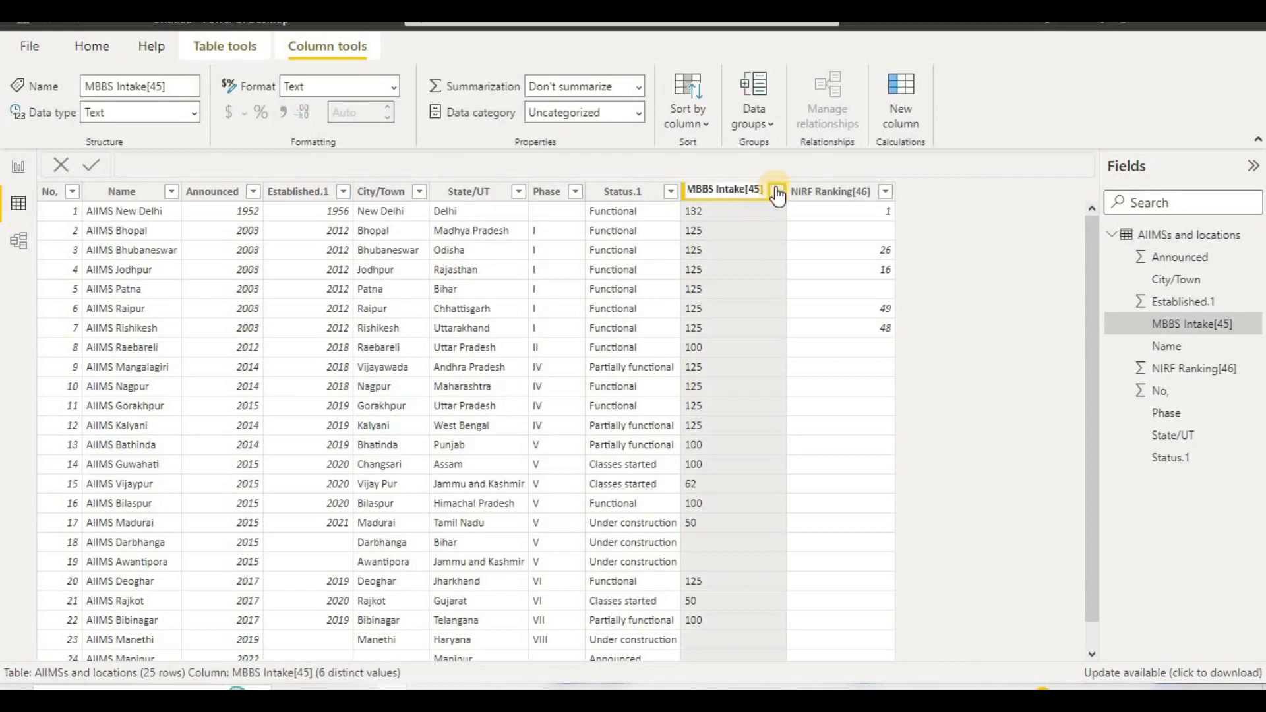
{"action": "key", "text": "BackSpace"}
{"action": "key", "text": "BackSpace"}
{"action": "key", "text": "BackSpace"}
{"action": "key", "text": "Escape"}
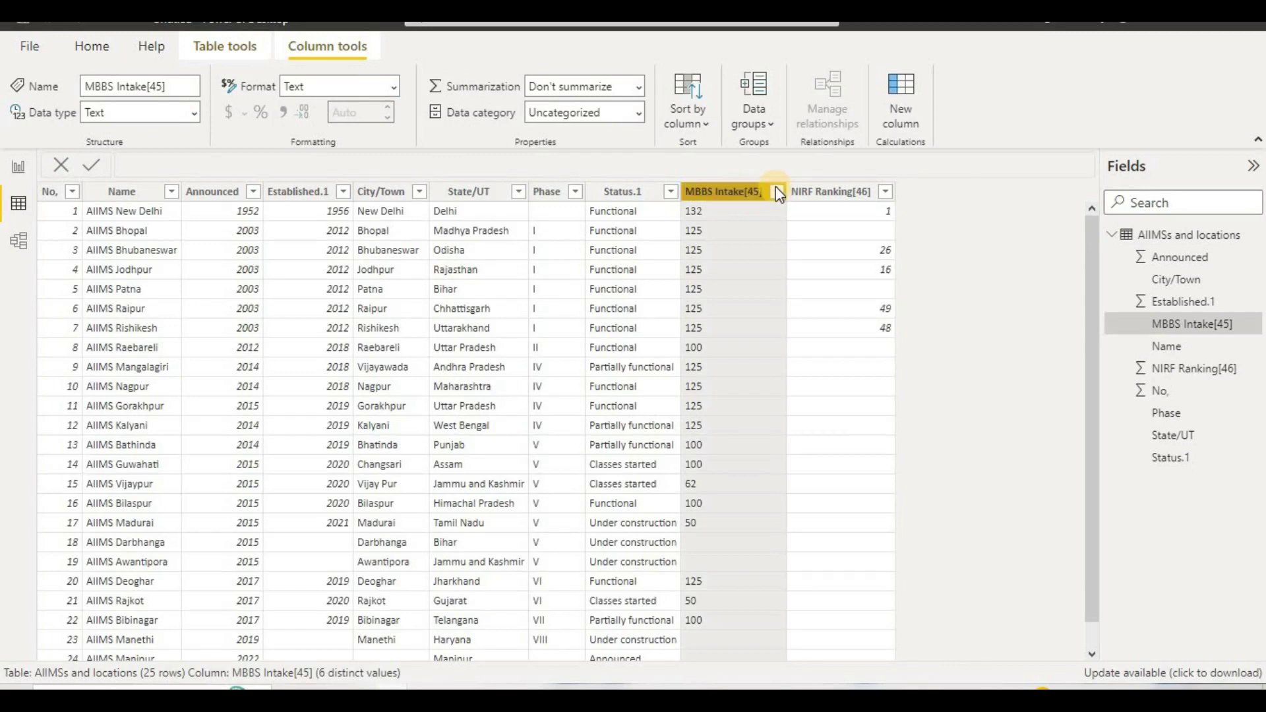
{"action": "key", "text": "BackSpace"}
{"action": "key", "text": "BackSpace"}
{"action": "key", "text": "BackSpace"}
{"action": "key", "text": "BackSpace"}
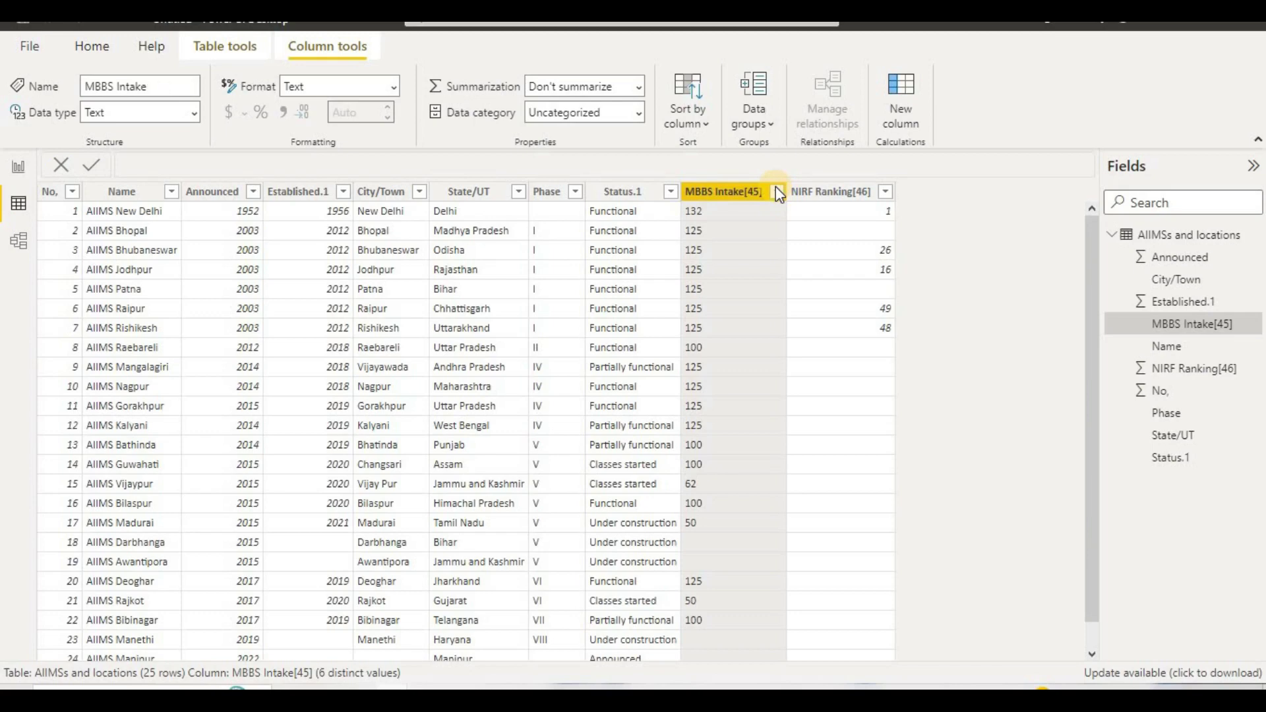
{"action": "key", "text": "Return"}
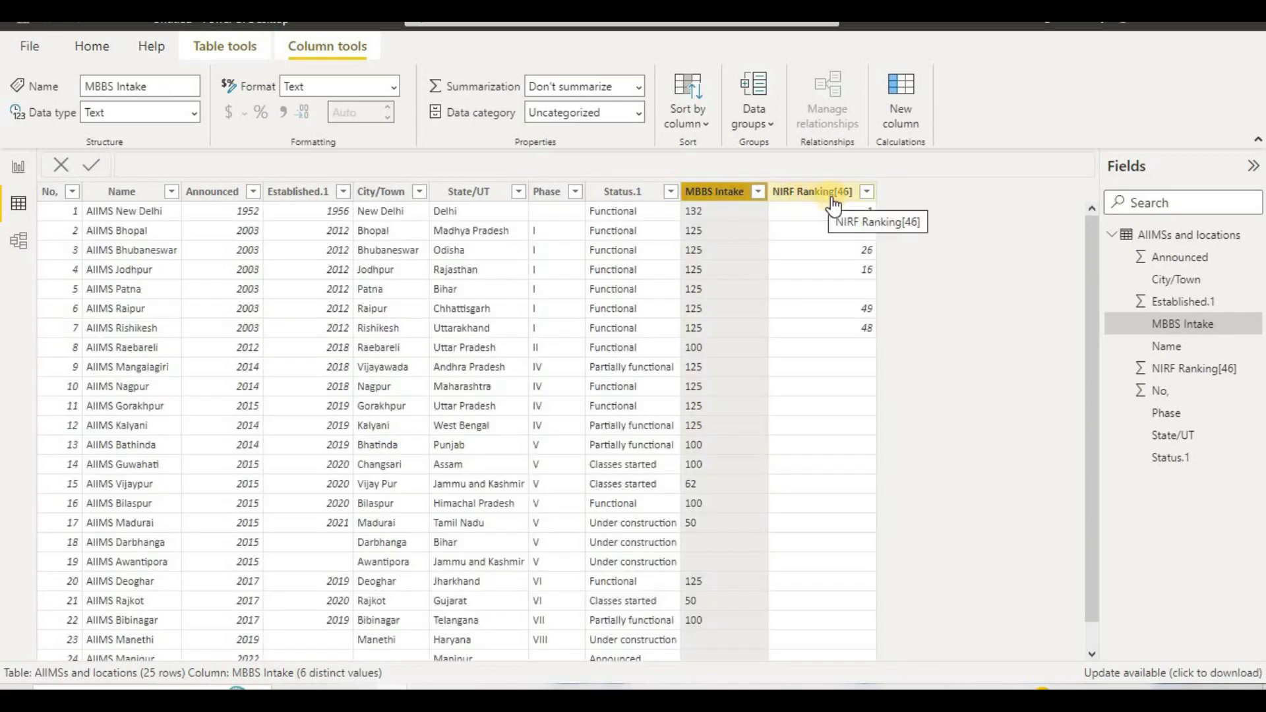
Rename the NIRF Ranking[46] column to NIRF Ranking
{"action": "left_click", "coordinate": [826, 193]}
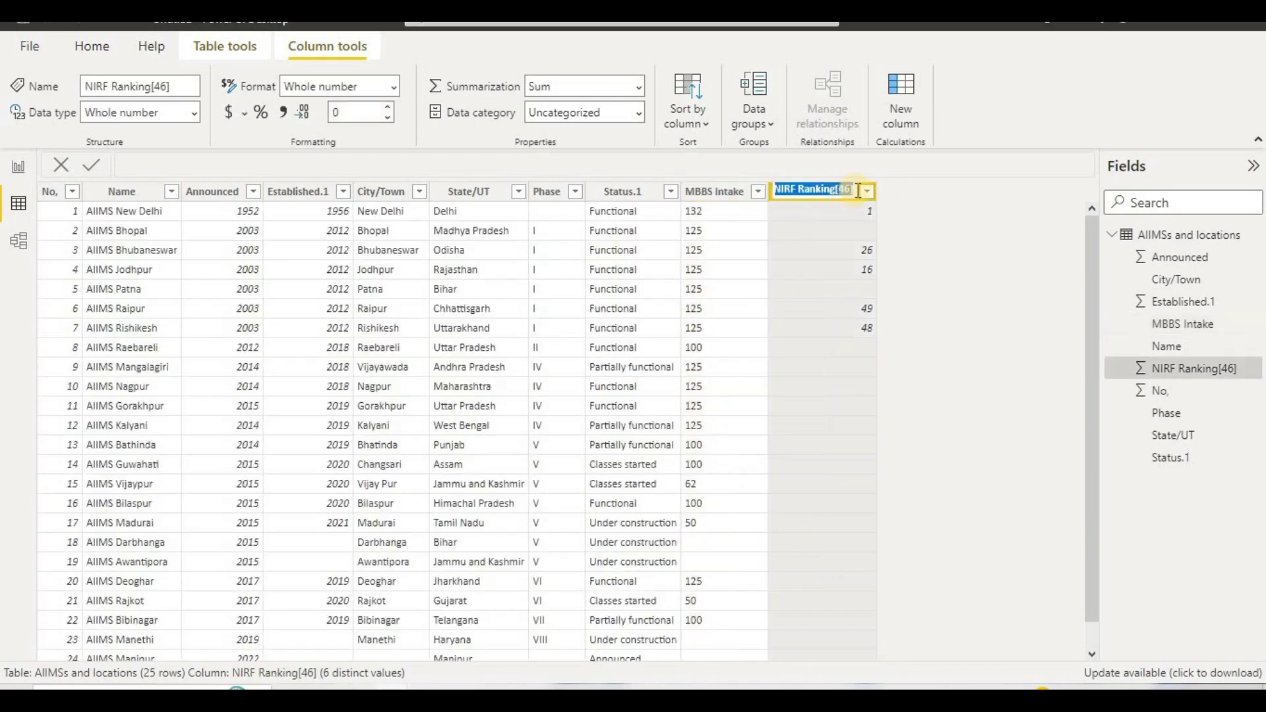
{"action": "double_click", "coordinate": [857, 190]}
{"action": "key", "text": "BackSpace"}
{"action": "key", "text": "BackSpace"}
{"action": "key", "text": "BackSpace"}
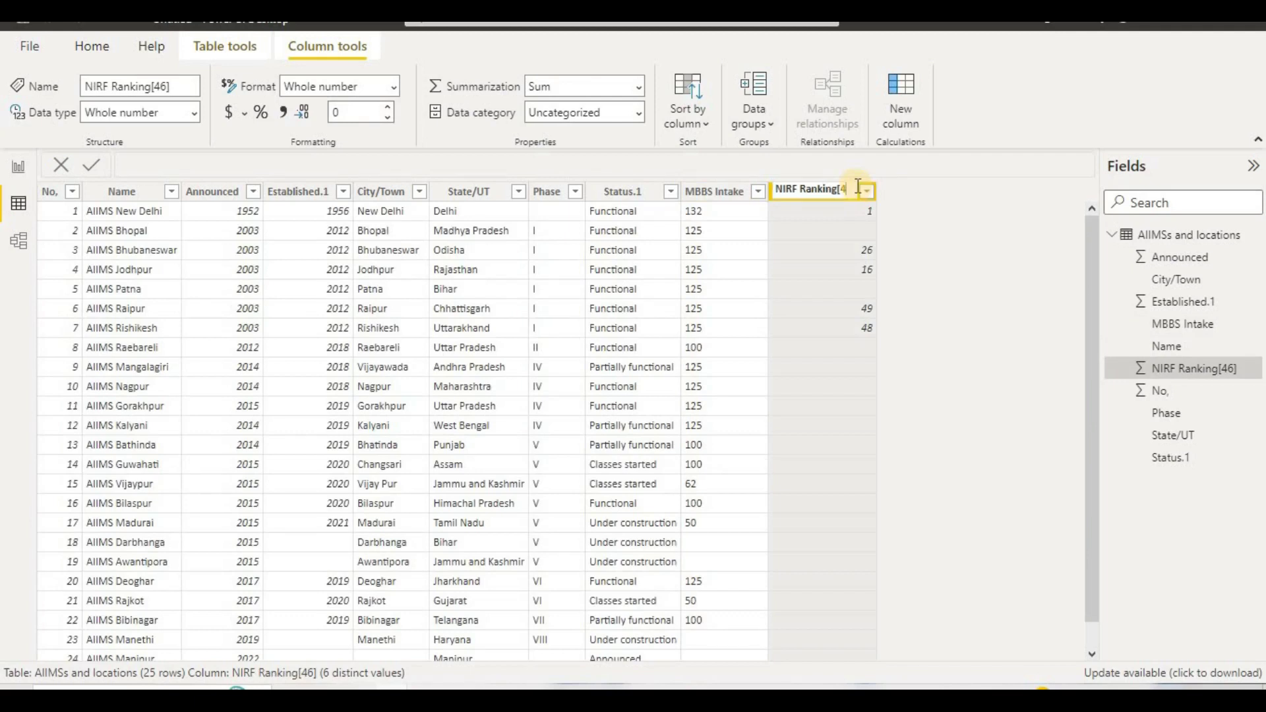
{"action": "key", "text": "Escape"}
{"action": "key", "text": "BackSpace"}
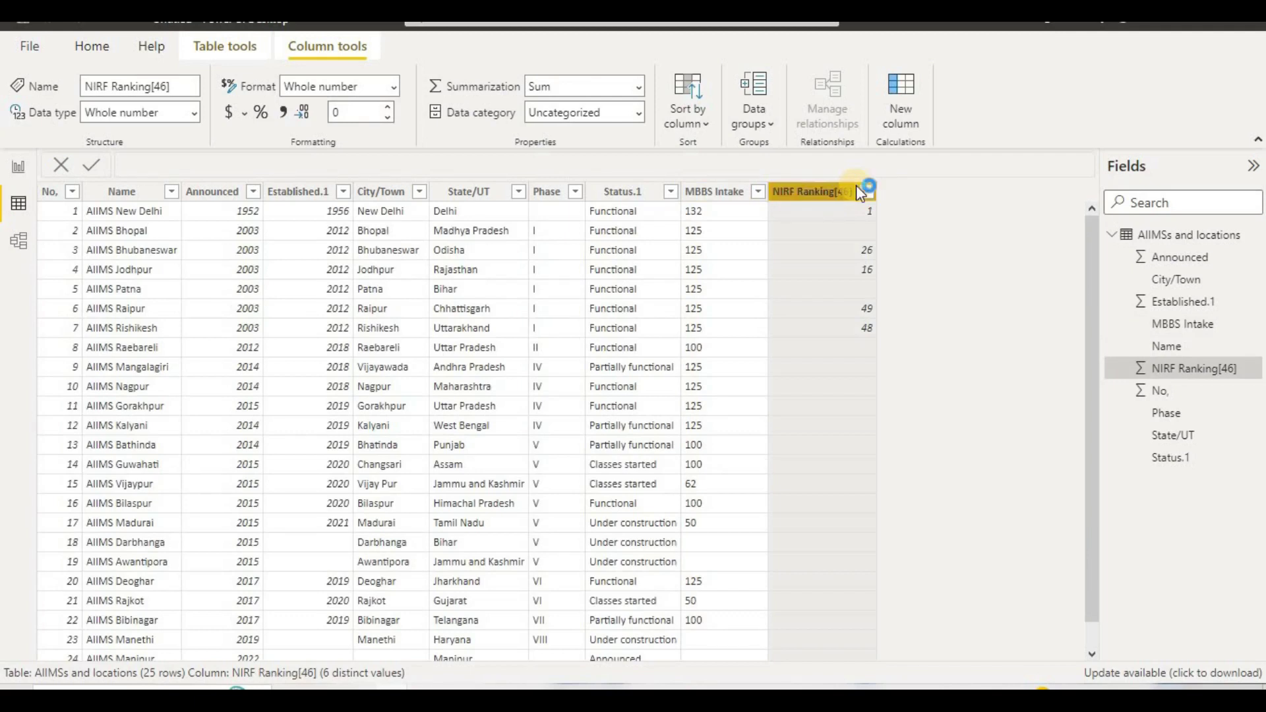
{"action": "key", "text": "Return"}
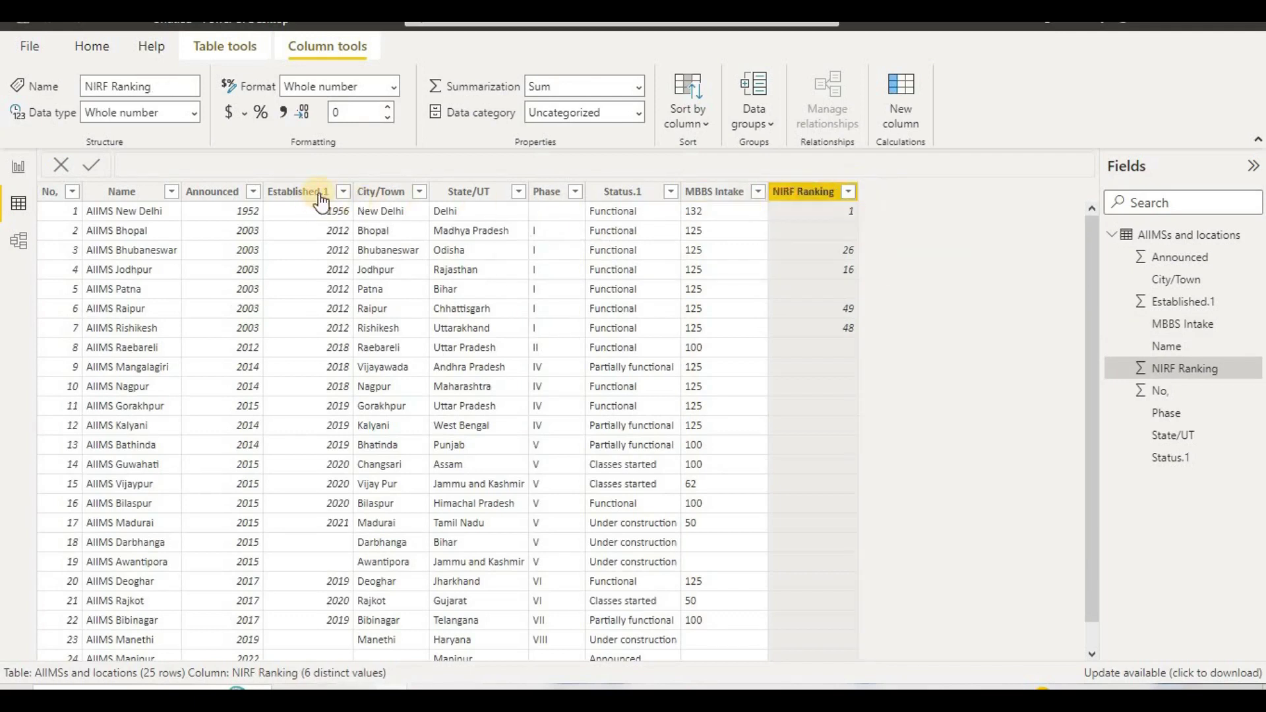
Rename the Established.1 column to Established
{"action": "left_click", "coordinate": [321, 192]}
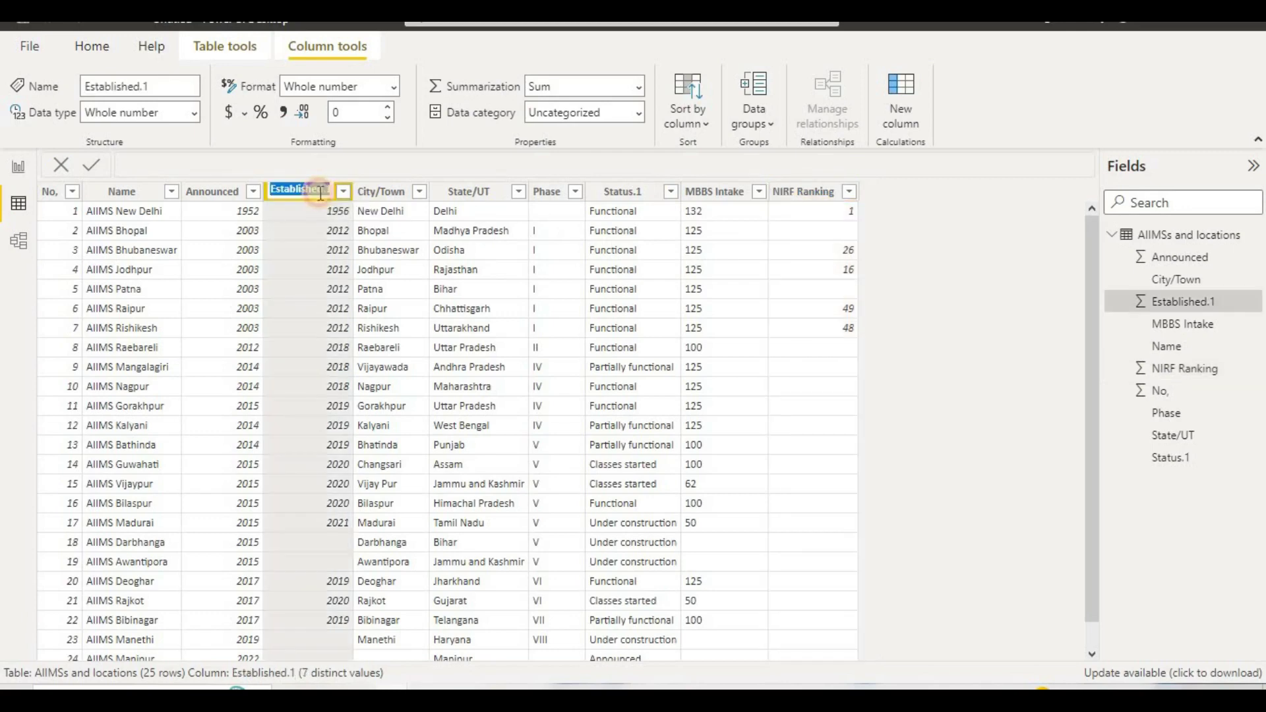
{"action": "double_click", "coordinate": [330, 190]}
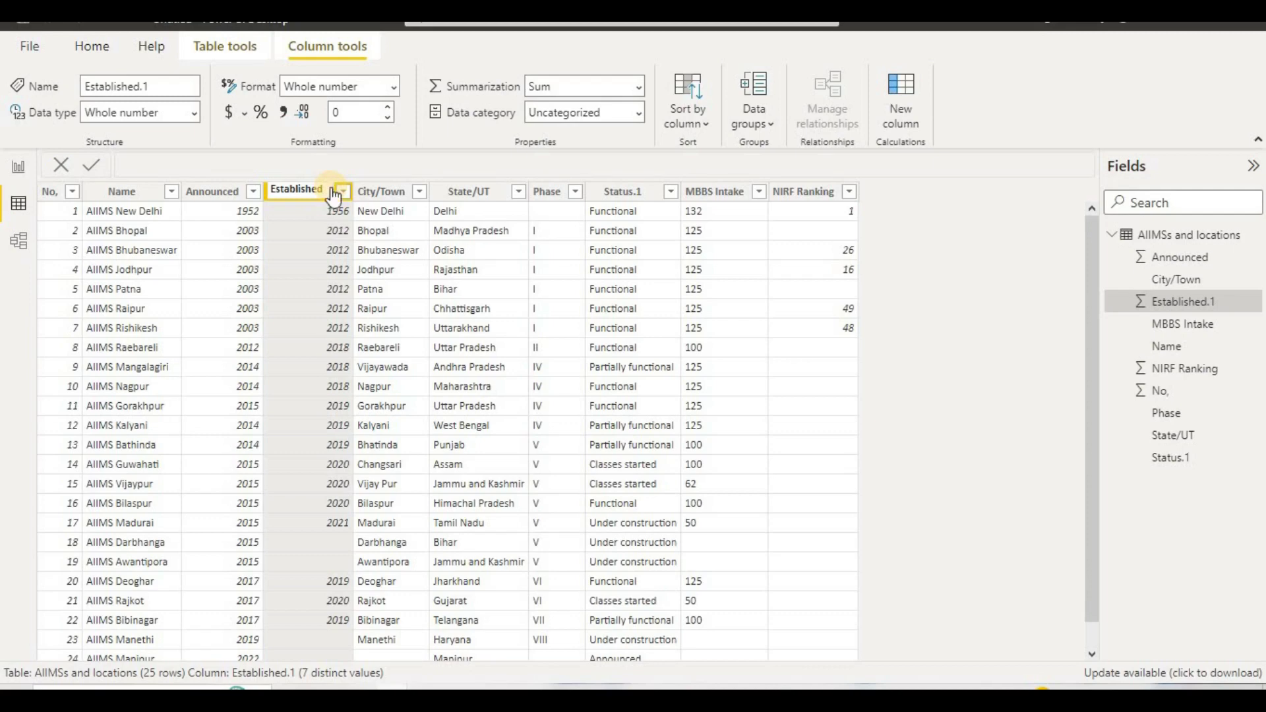
{"action": "key", "text": "Return"}
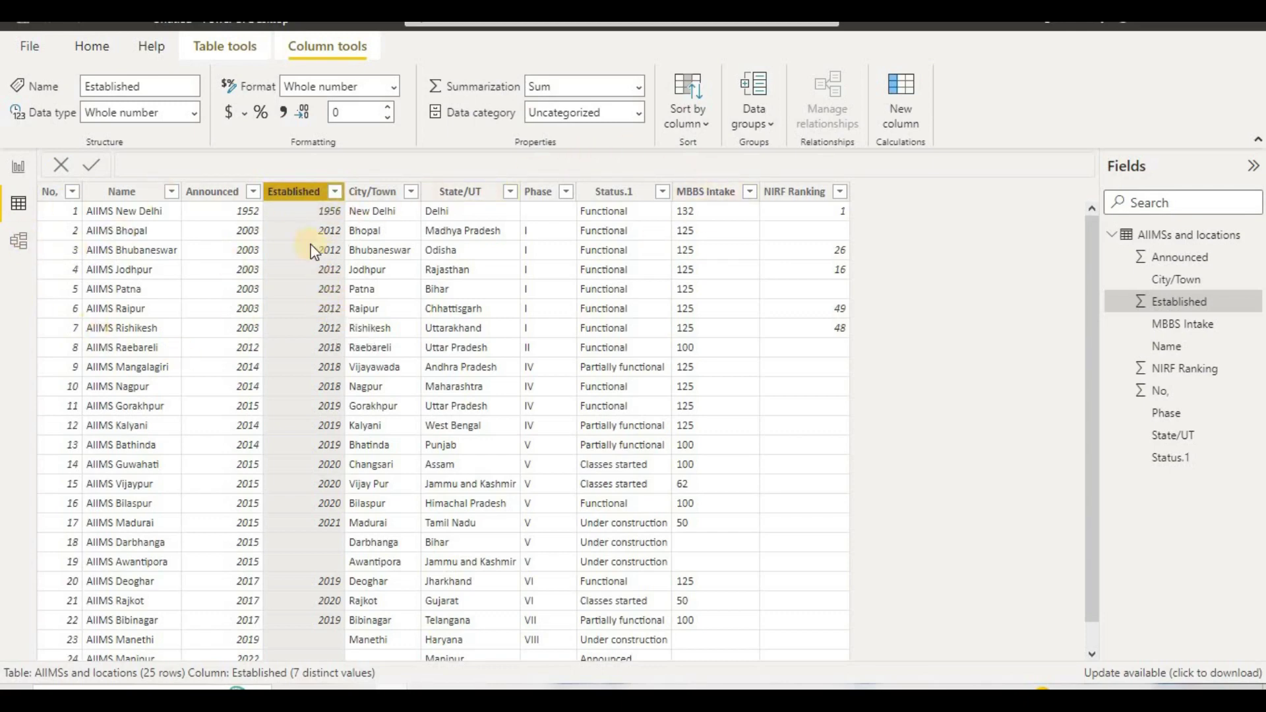
Add a calculated column named IN 25 YEARS and begin its formula with an IF function on ESTA
{"action": "left_click", "coordinate": [106, 48]}
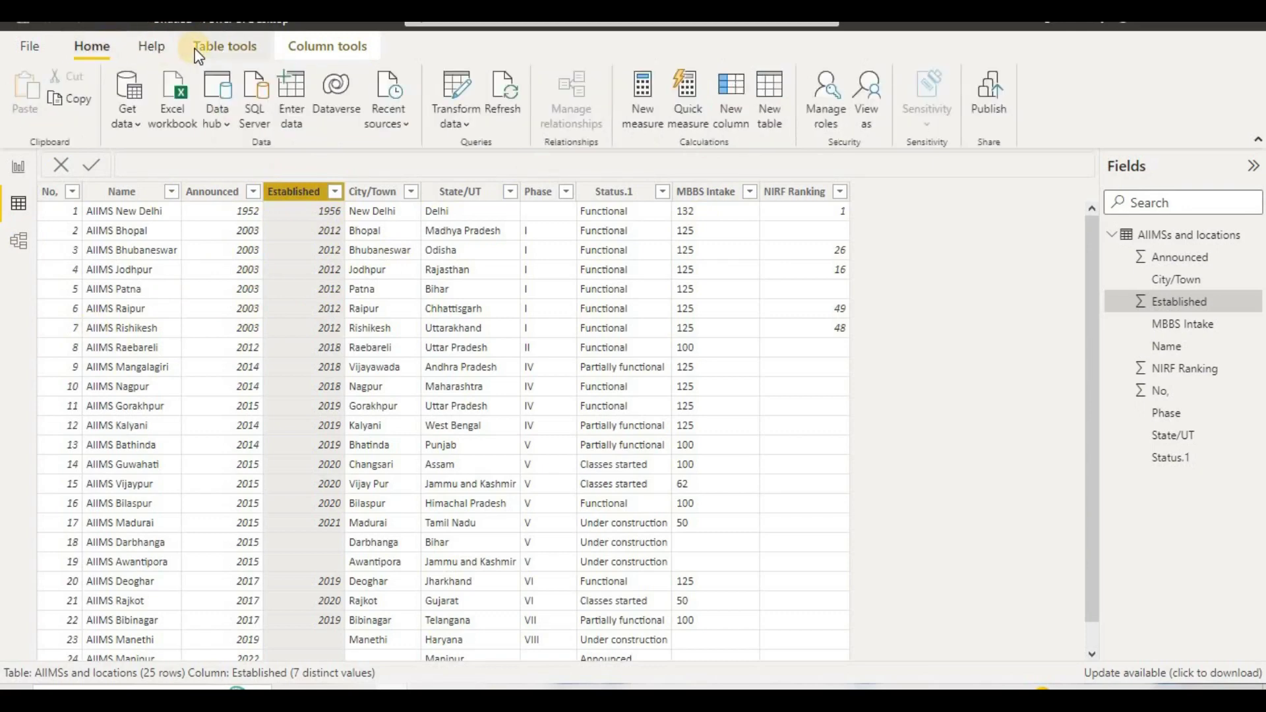
{"action": "left_click", "coordinate": [223, 44]}
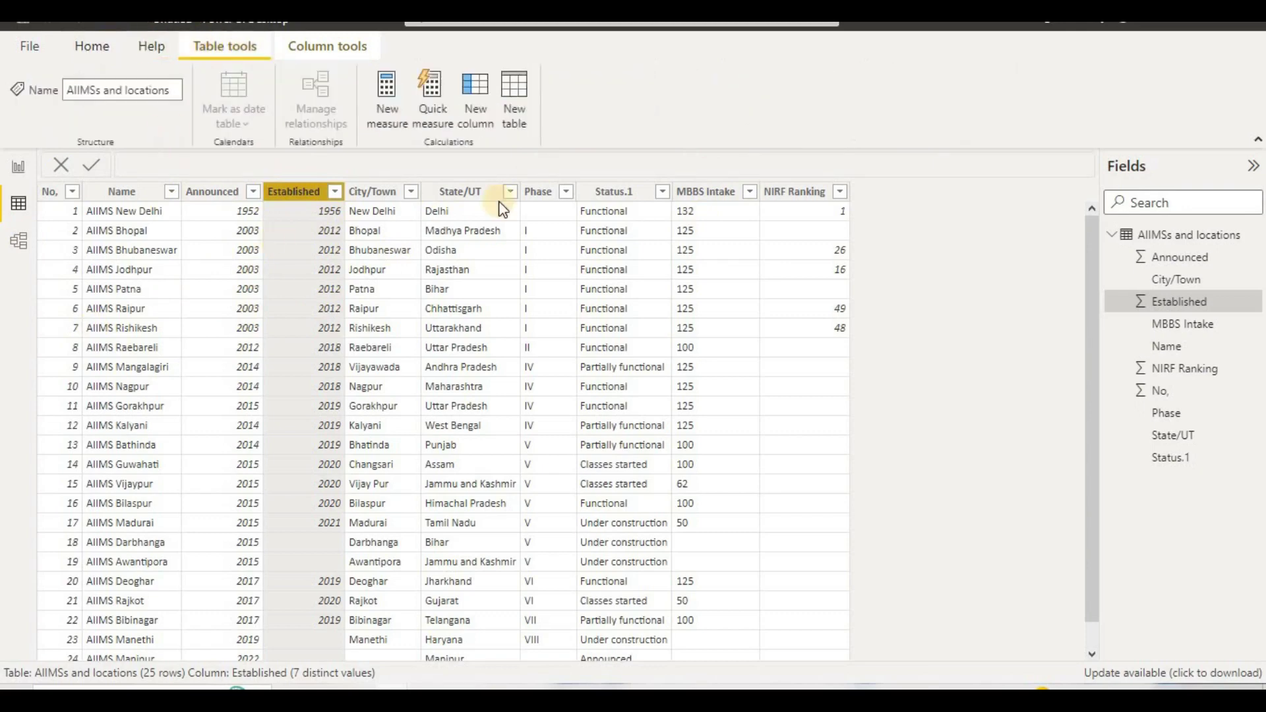
{"action": "left_click", "coordinate": [485, 108]}
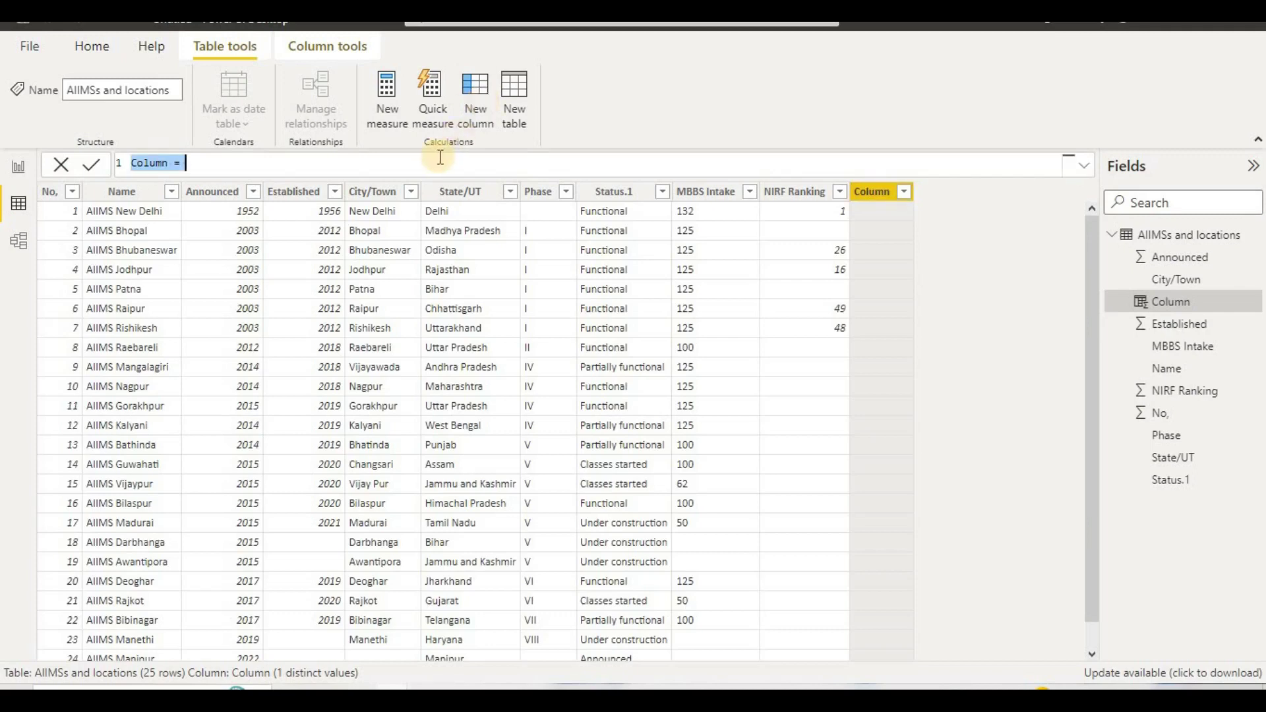
{"action": "key", "text": "BackSpace"}
{"action": "type", "text": "IN"}
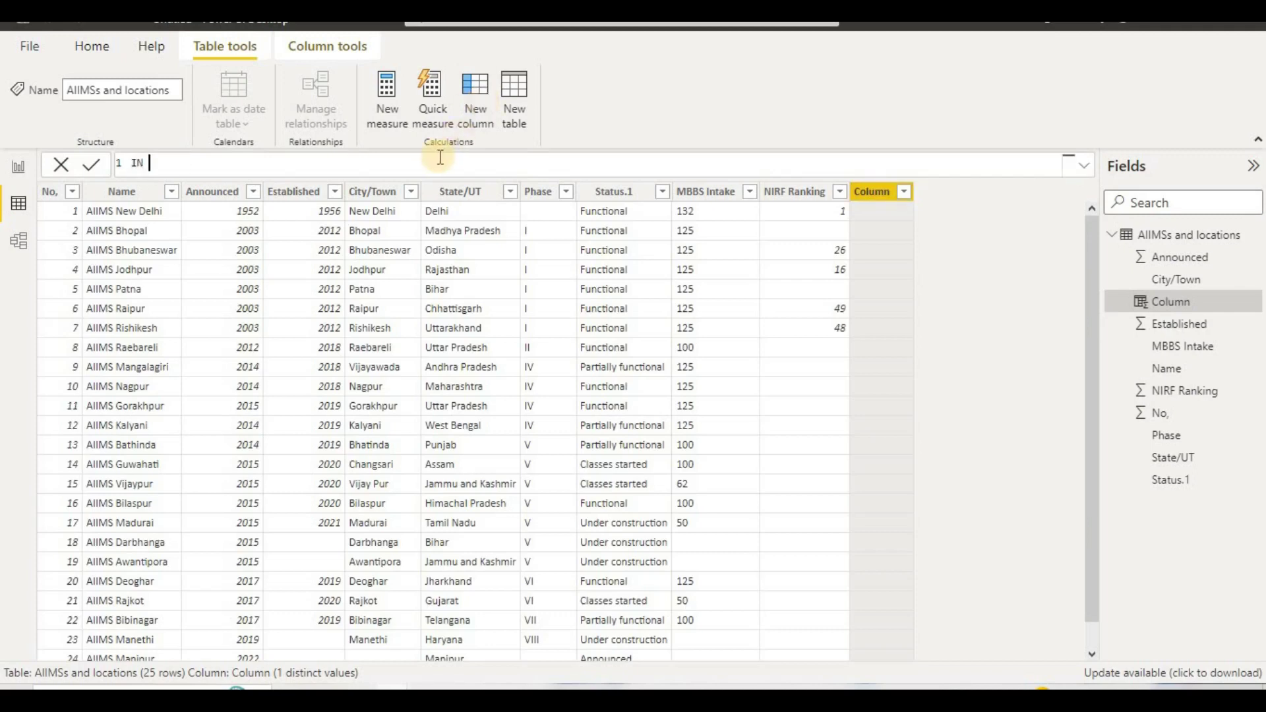
{"action": "type", "text": " 25 YEARS=IF"}
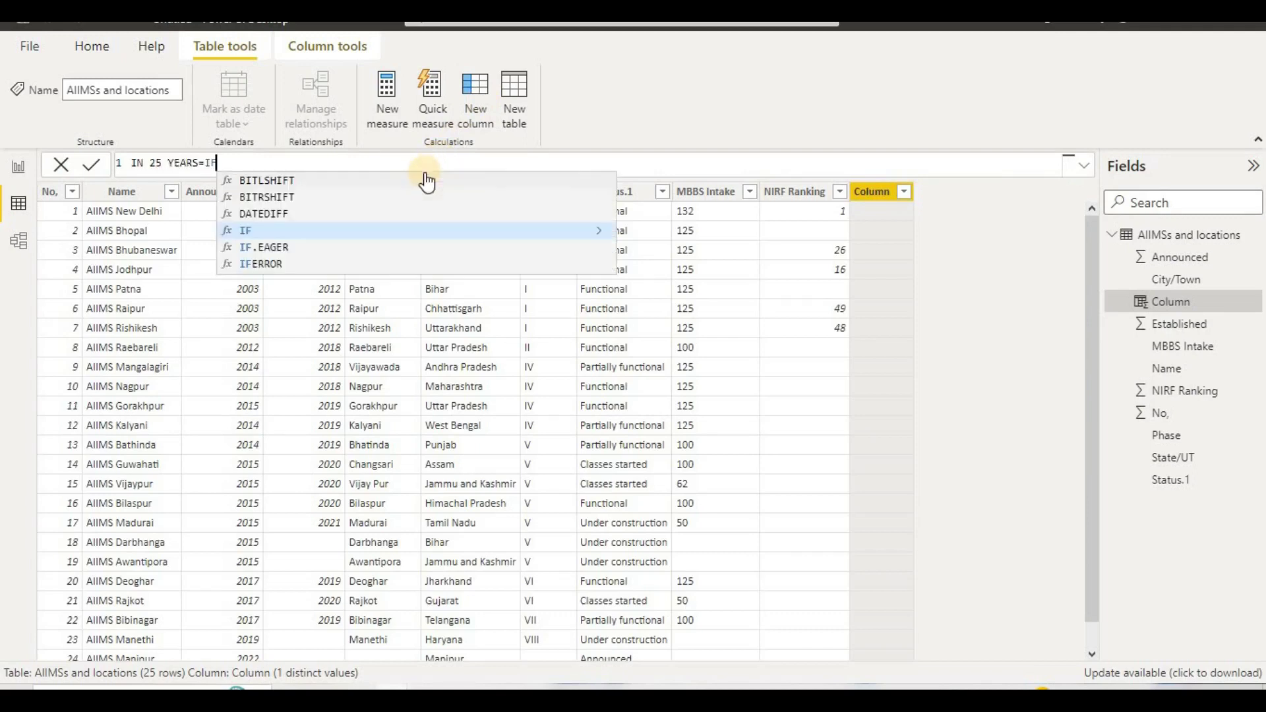
{"action": "type", "text": "("}
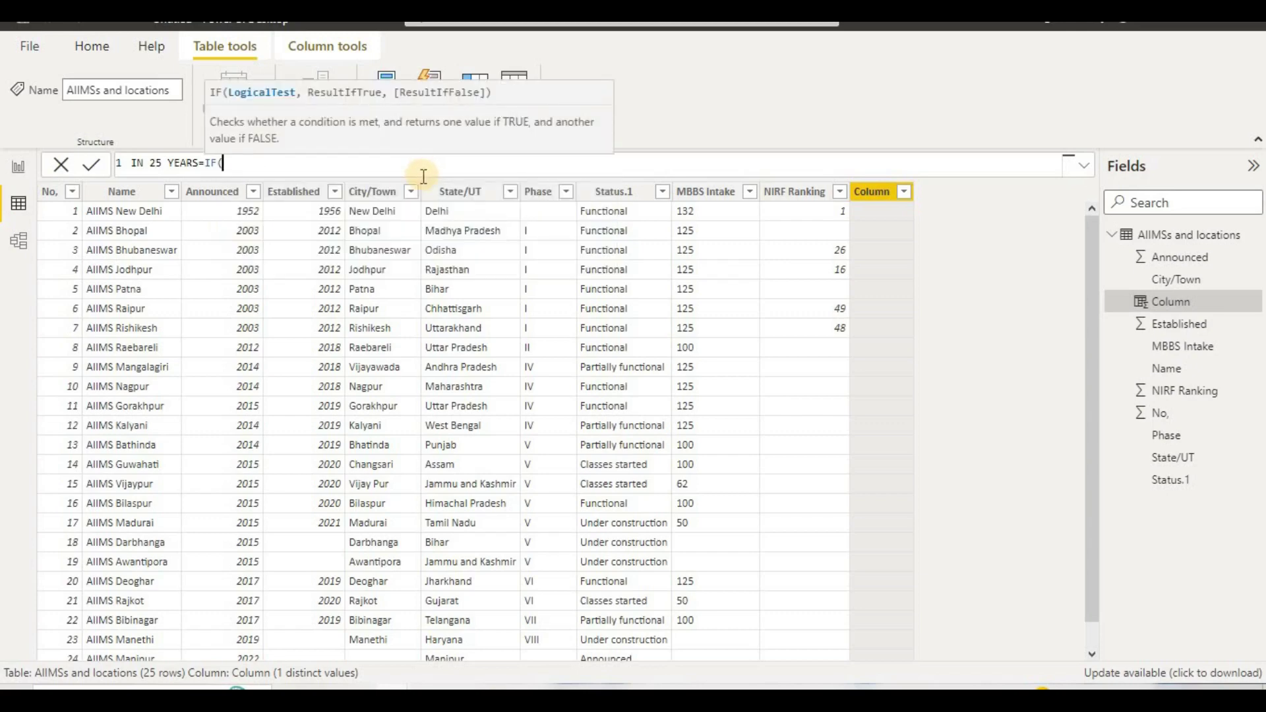
{"action": "type", "text": "E"}
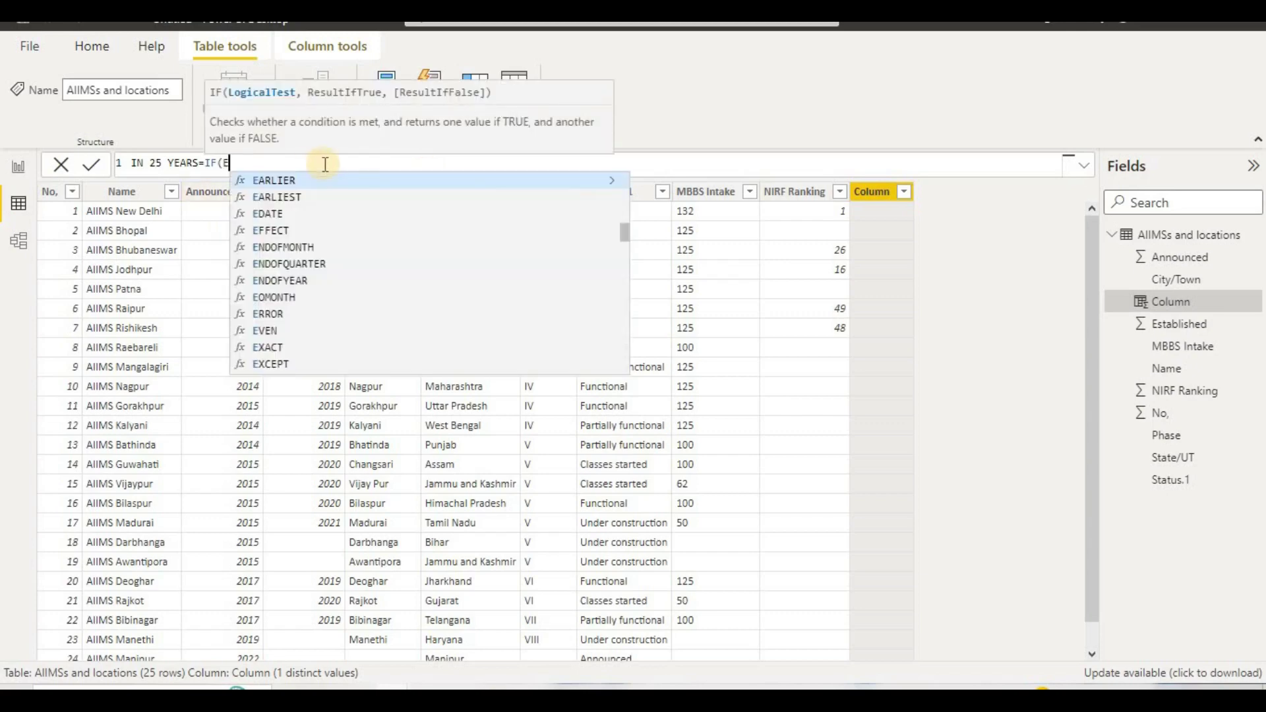
{"action": "type", "text": "STA"}
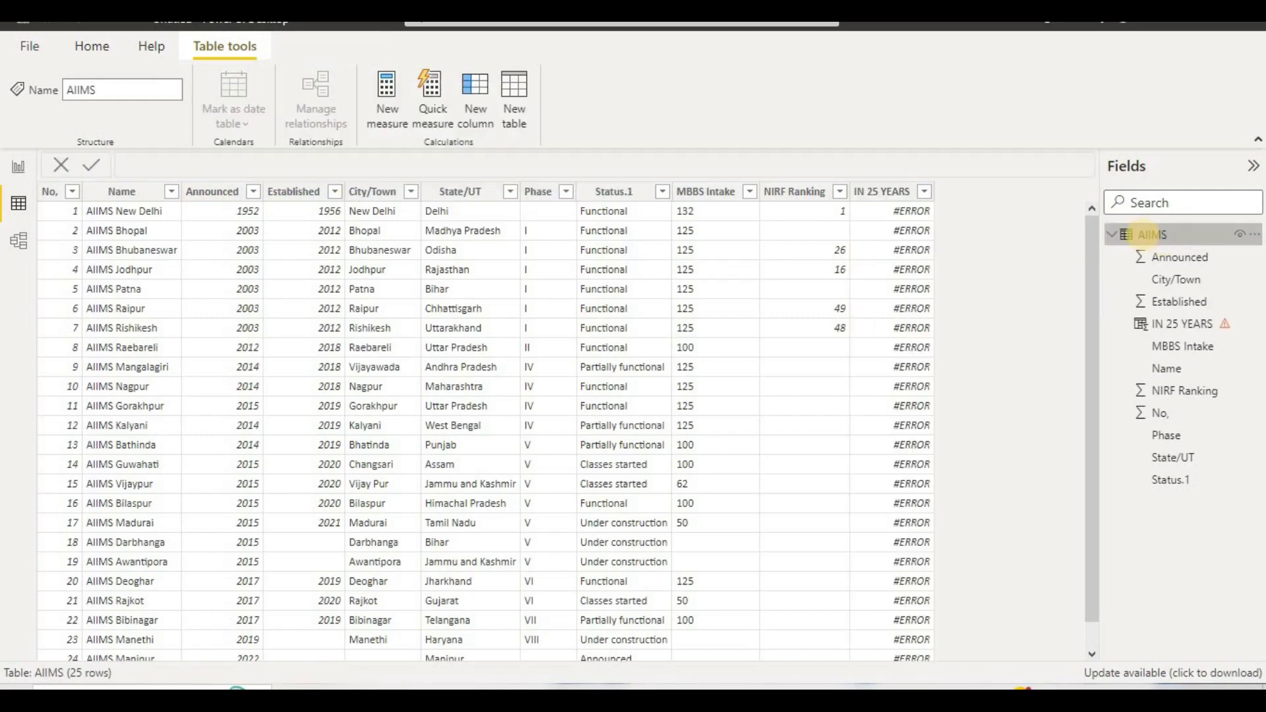
Replace ESTA in the IN 25 YEARS formula with AIIMS[Established] as the start of the IF condition
{"action": "left_click", "coordinate": [887, 197]}
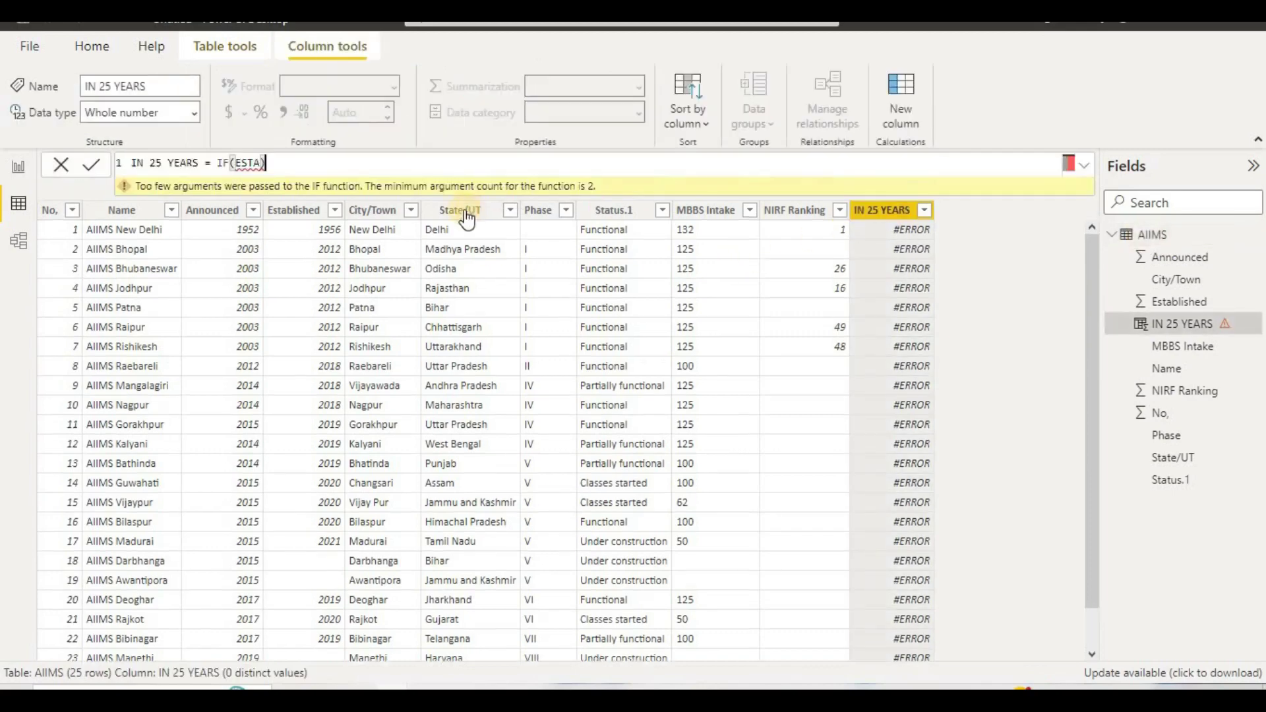
{"action": "left_click", "coordinate": [399, 167]}
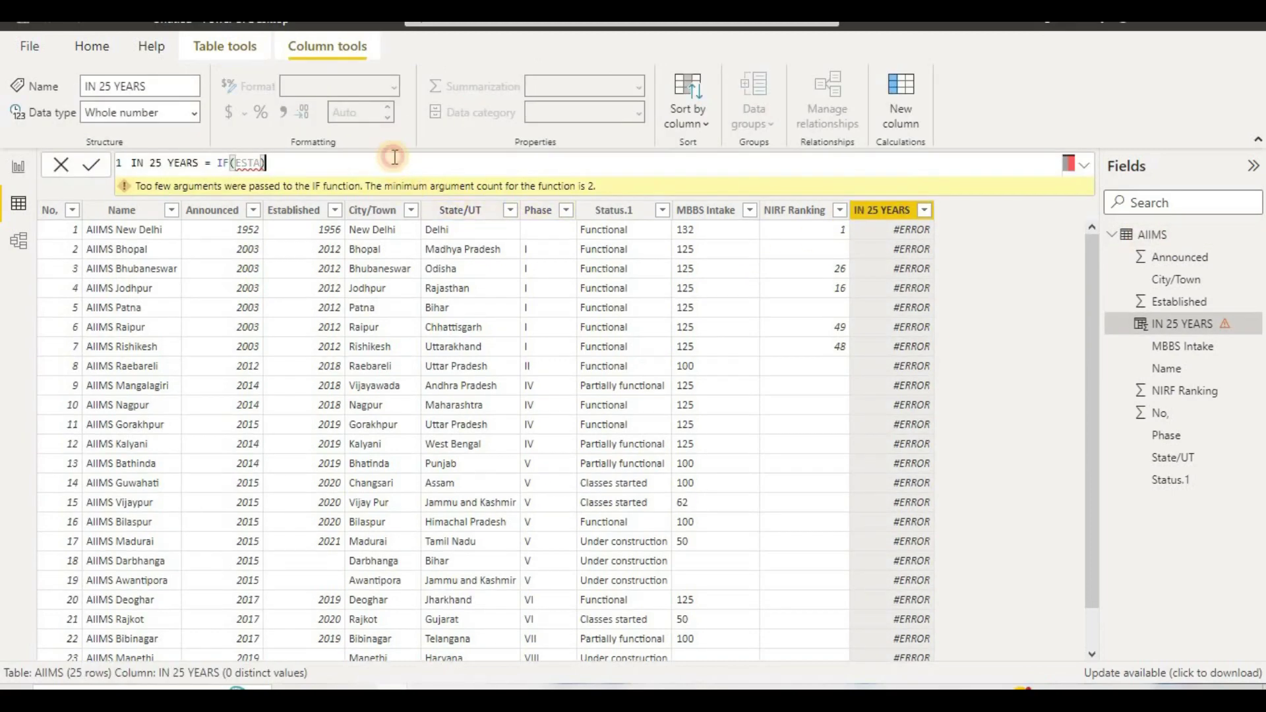
{"action": "key", "text": "BackSpace"}
{"action": "key", "text": "BackSpace"}
{"action": "key", "text": "BackSpace"}
{"action": "key", "text": "BackSpace"}
{"action": "key", "text": "BackSpace"}
{"action": "type", "text": "aii"}
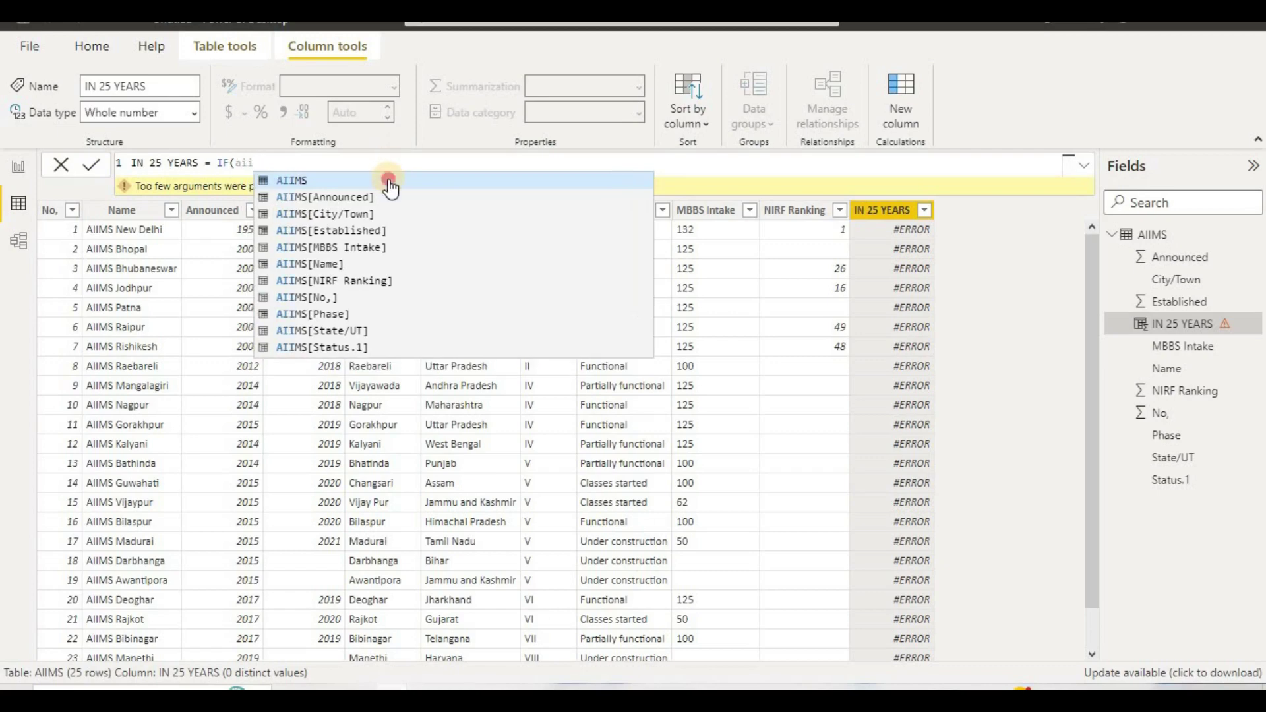
{"action": "left_click", "coordinate": [387, 180]}
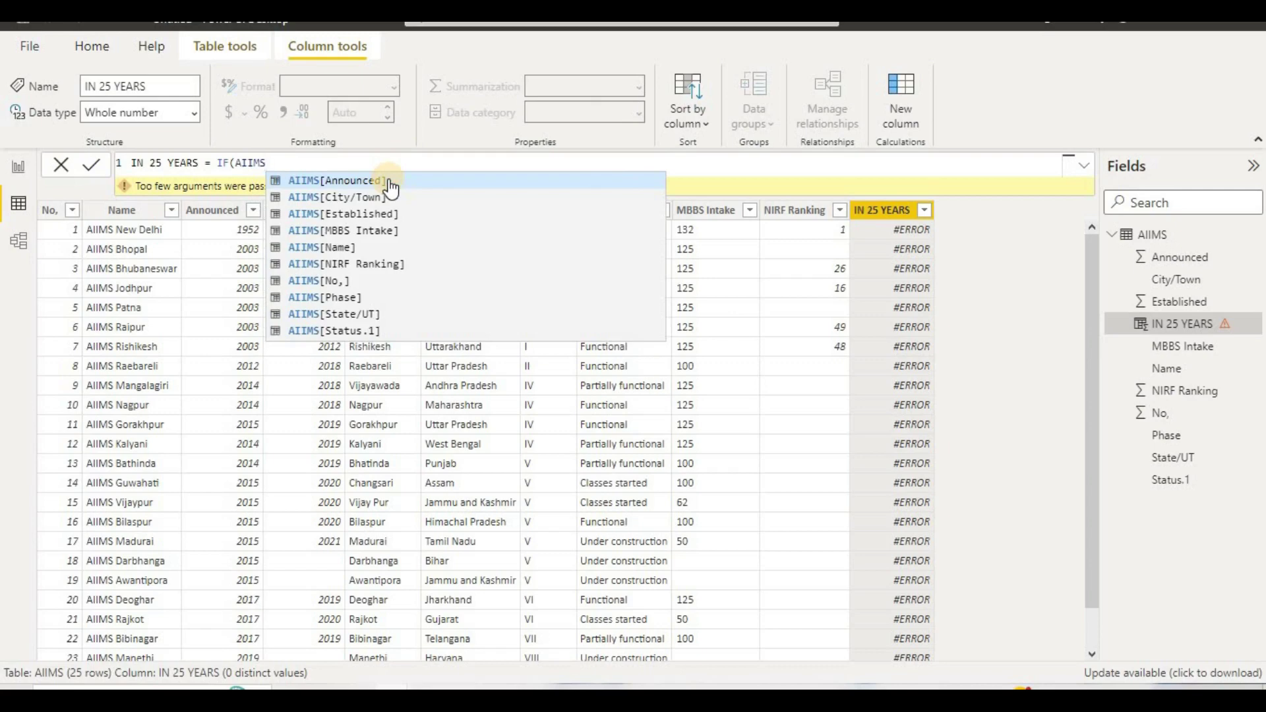
{"action": "left_click", "coordinate": [390, 214]}
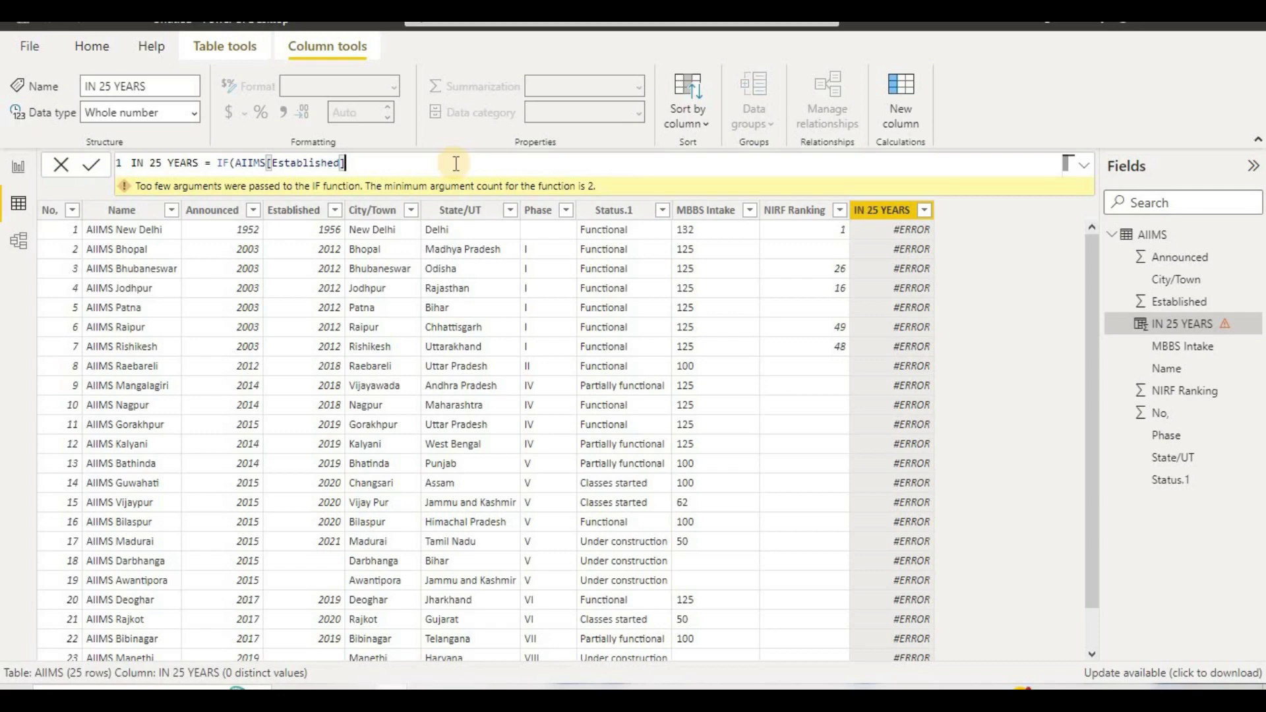
Complete the first IF condition as less than 1975 and make it return "I 25 Years"
{"action": "type", "text": "<1975,'"}
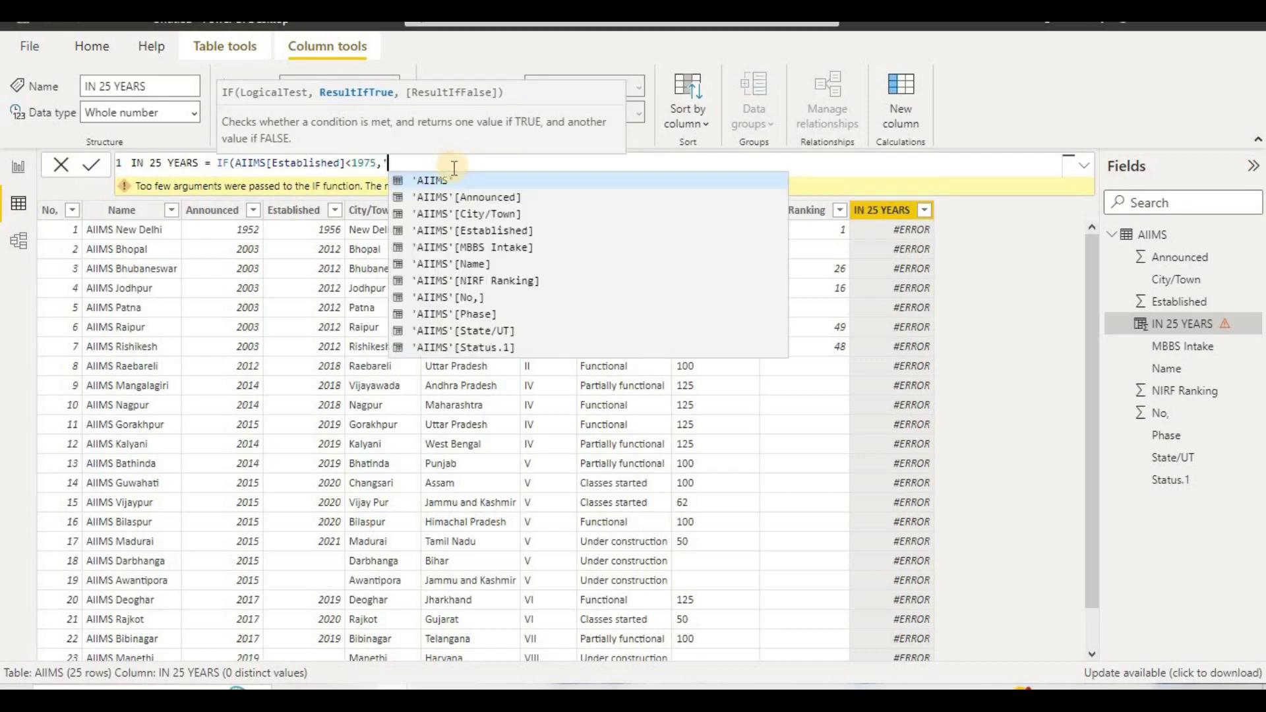
{"action": "key", "text": "BackSpace"}
{"action": "type", "text": "\""}
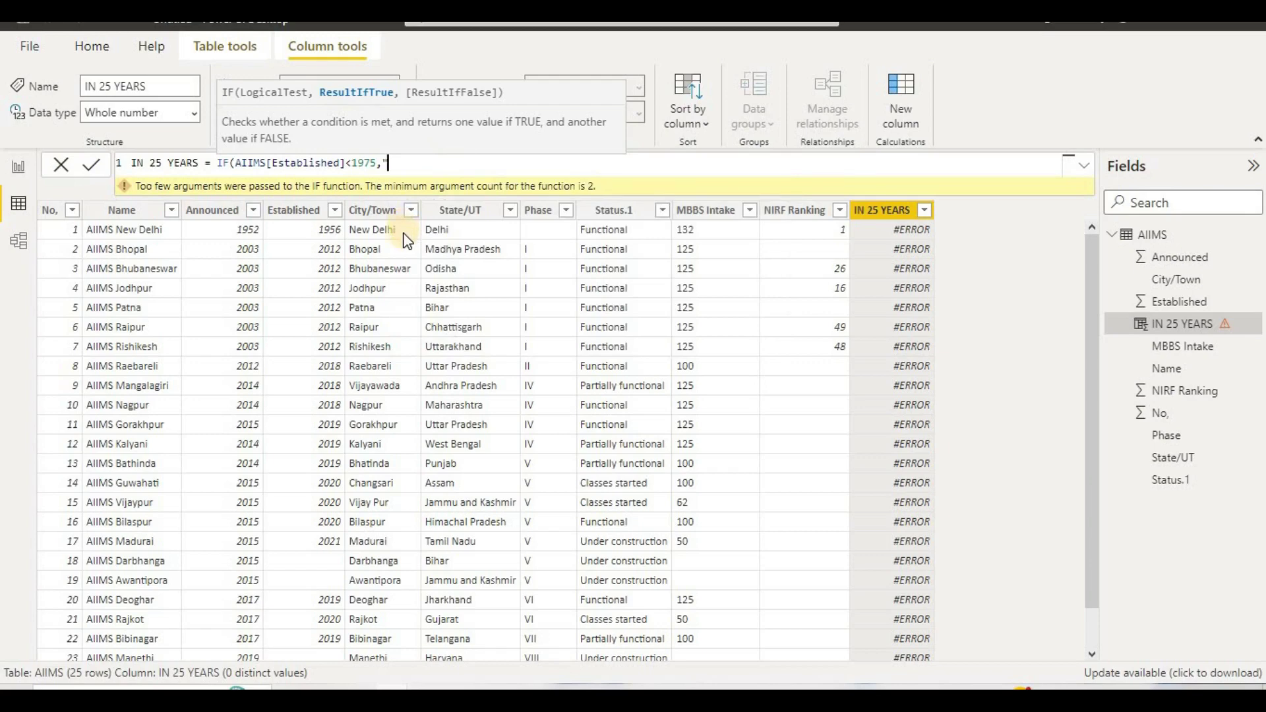
{"action": "type", "text": "I 25 Years"}
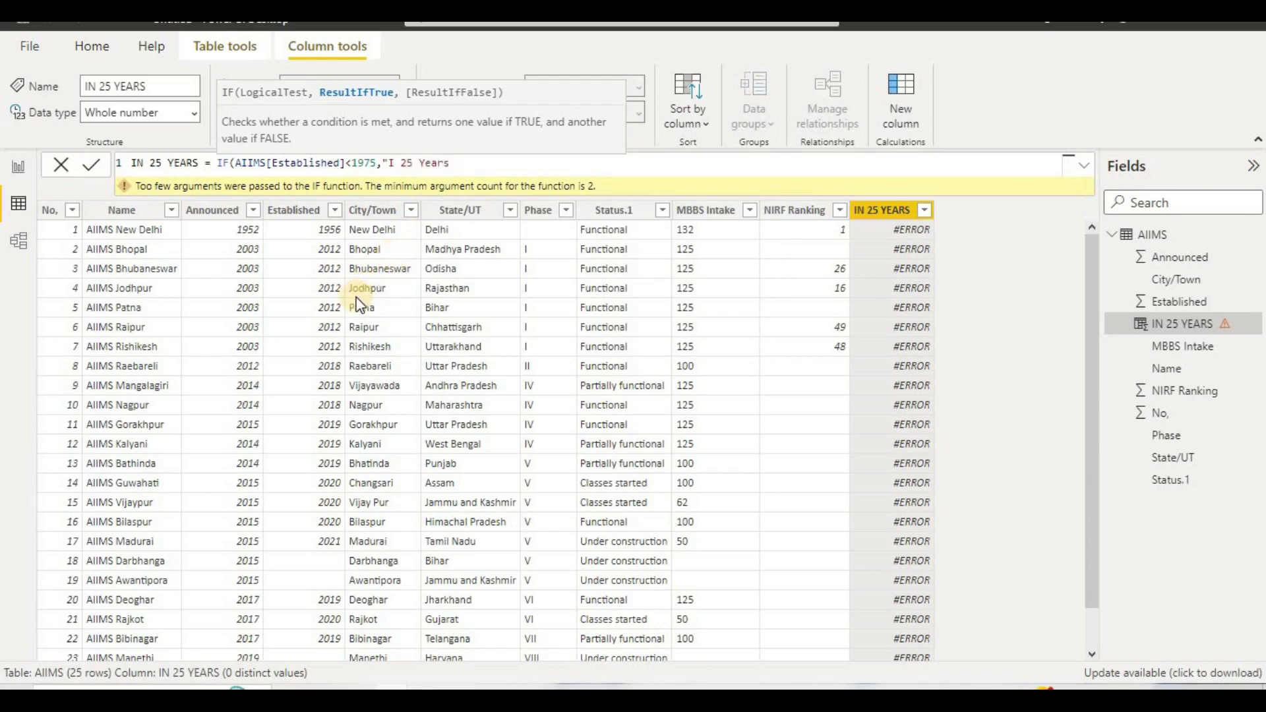
Nest a second IF in the formula that returns "II 25 Years" when AIIMS[Established] is less than 2000
{"action": "type", "text": "\",if"}
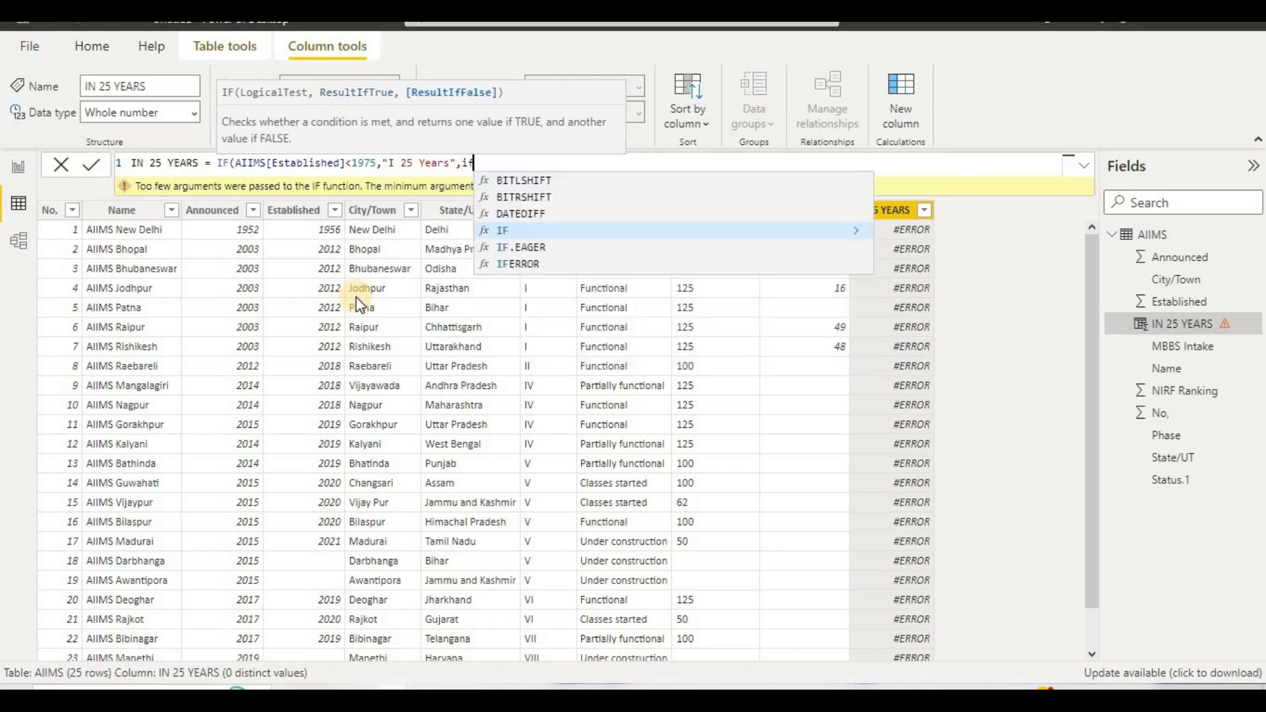
{"action": "type", "text": "("}
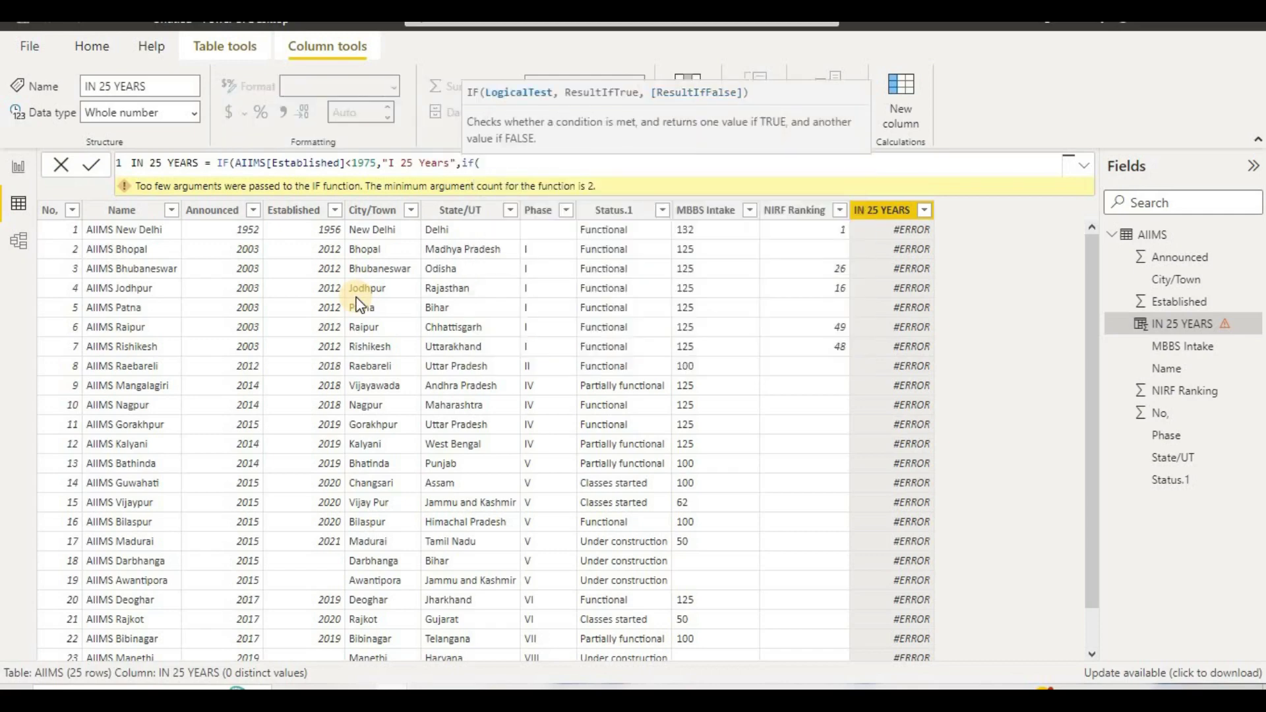
{"action": "type", "text": "aim"}
{"action": "key", "text": "BackSpace"}
{"action": "key", "text": "BackSpace"}
{"action": "key", "text": "BackSpace"}
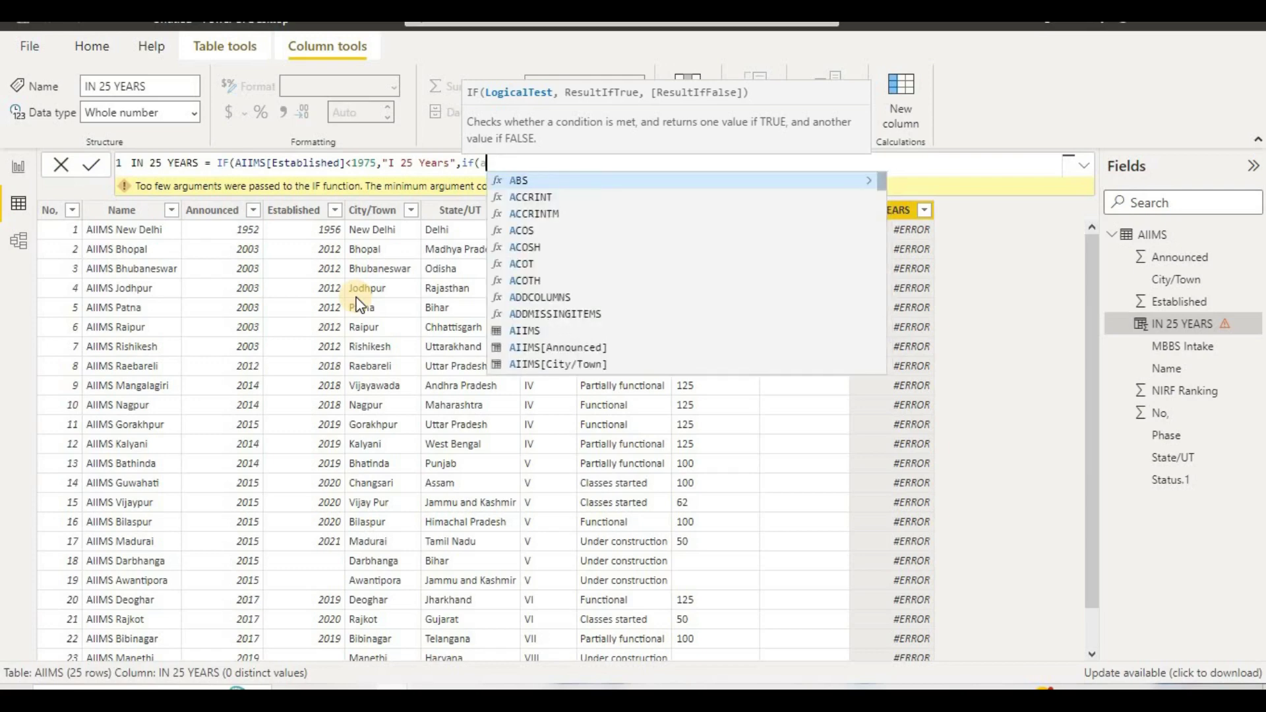
{"action": "type", "text": "i"}
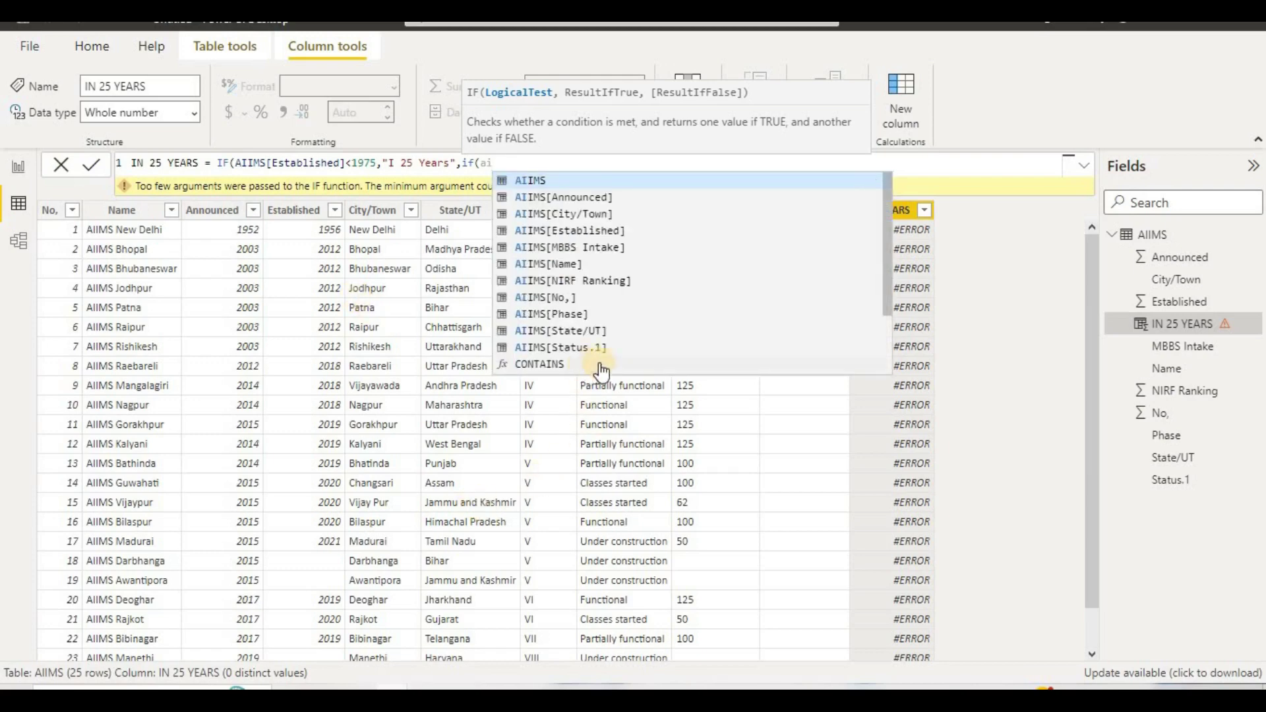
{"action": "left_click", "coordinate": [621, 231]}
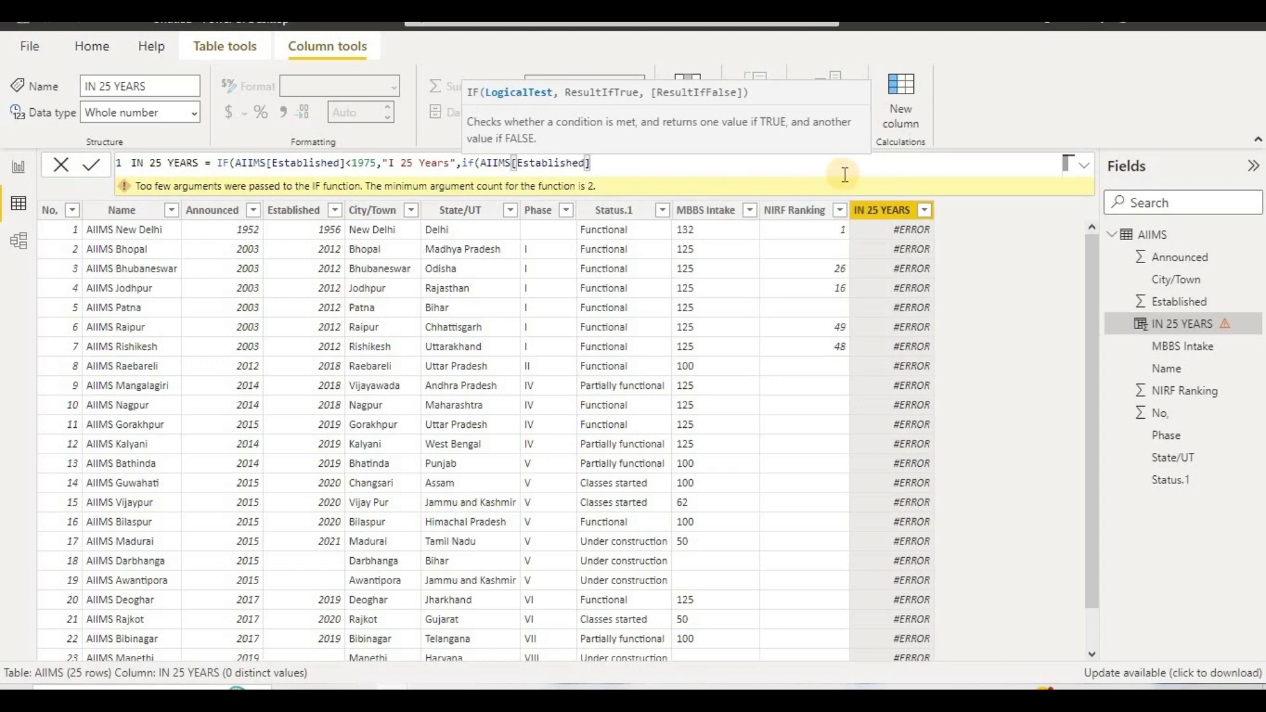
{"action": "type", "text": "<2000,\""}
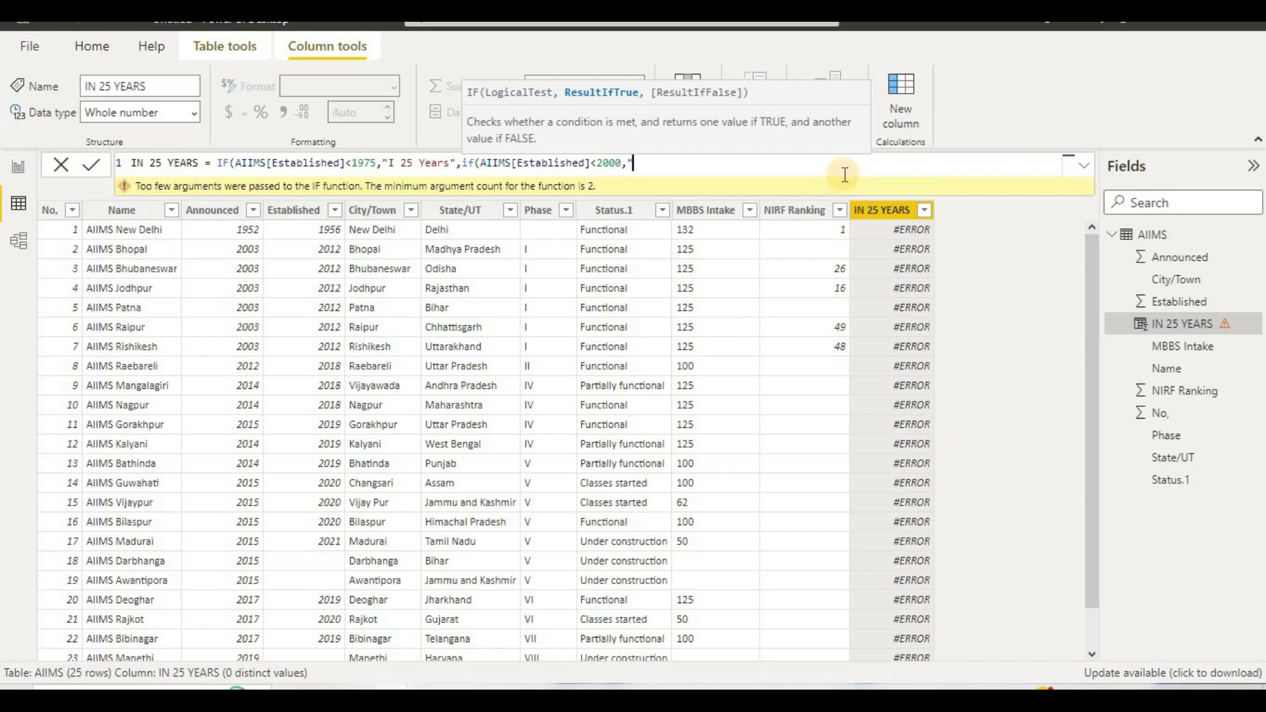
{"action": "type", "text": "II"}
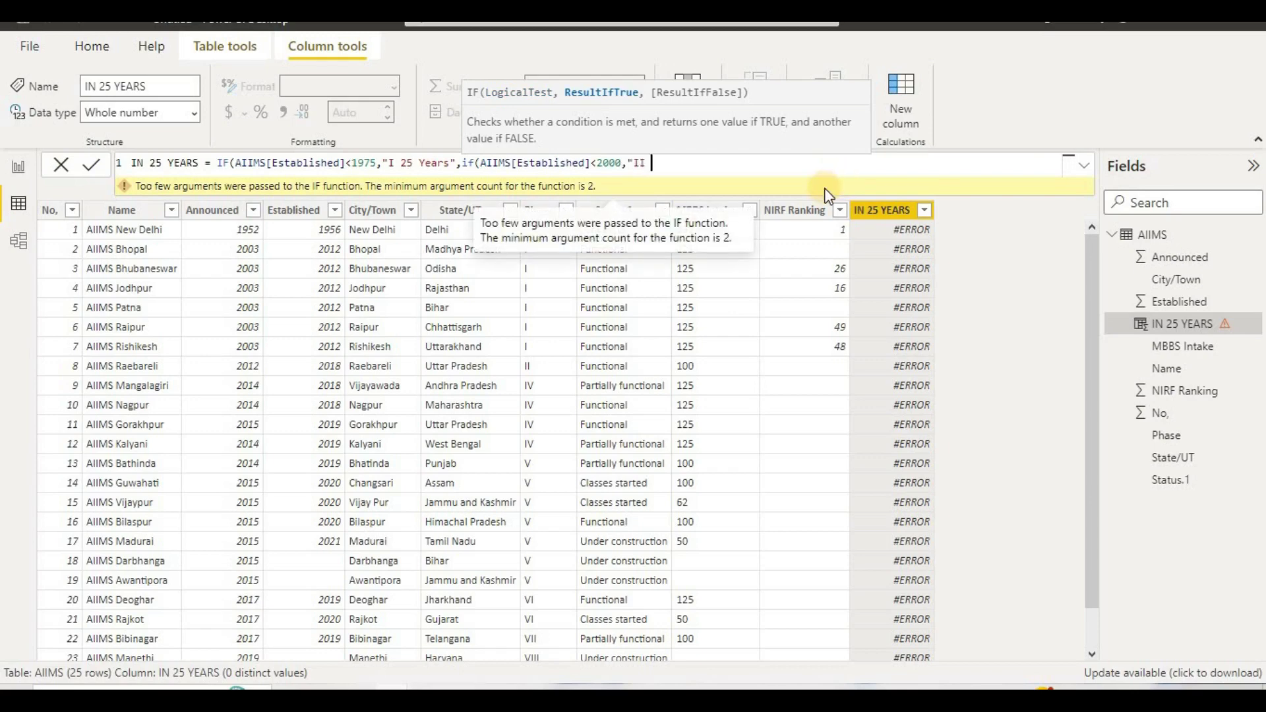
{"action": "type", "text": " 25 Years\""}
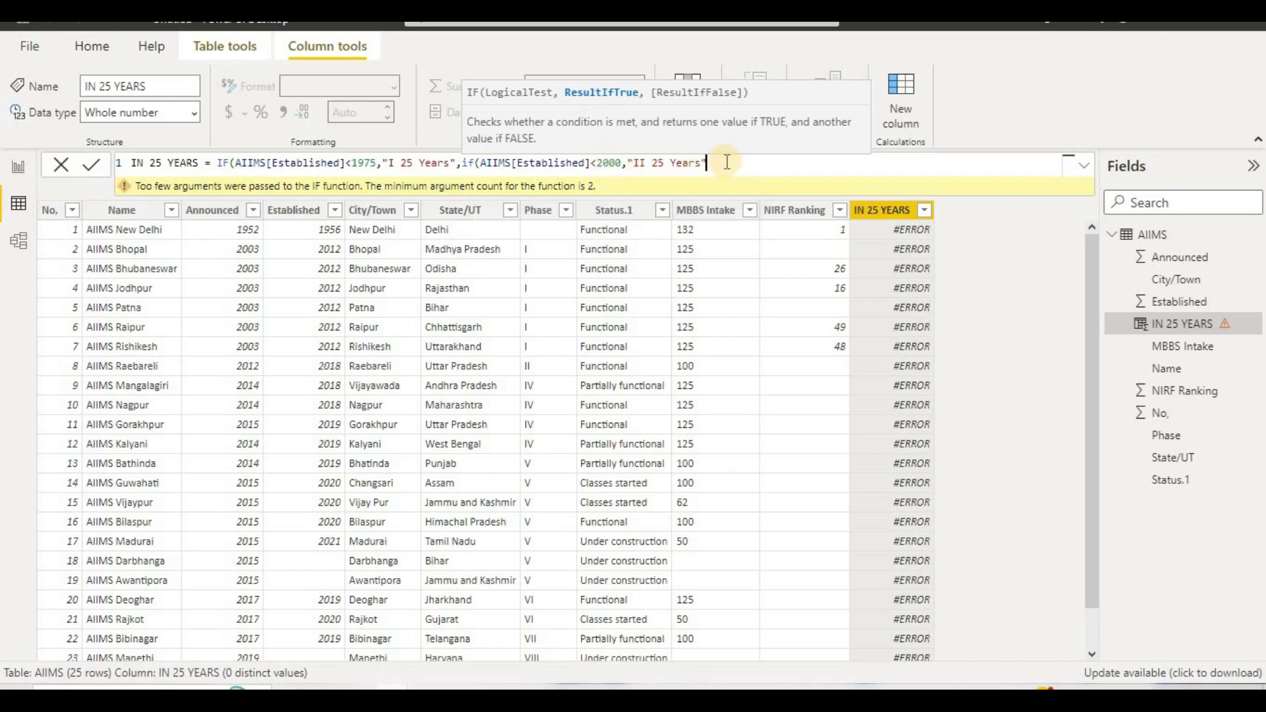
Nest a third IF in the formula that returns "III 25 Years" when AIIMS[Established] is less than 2023
{"action": "scroll", "coordinate": [727, 161], "scroll_direction": "up", "scroll_amount": 5, "text": "ctrl"}
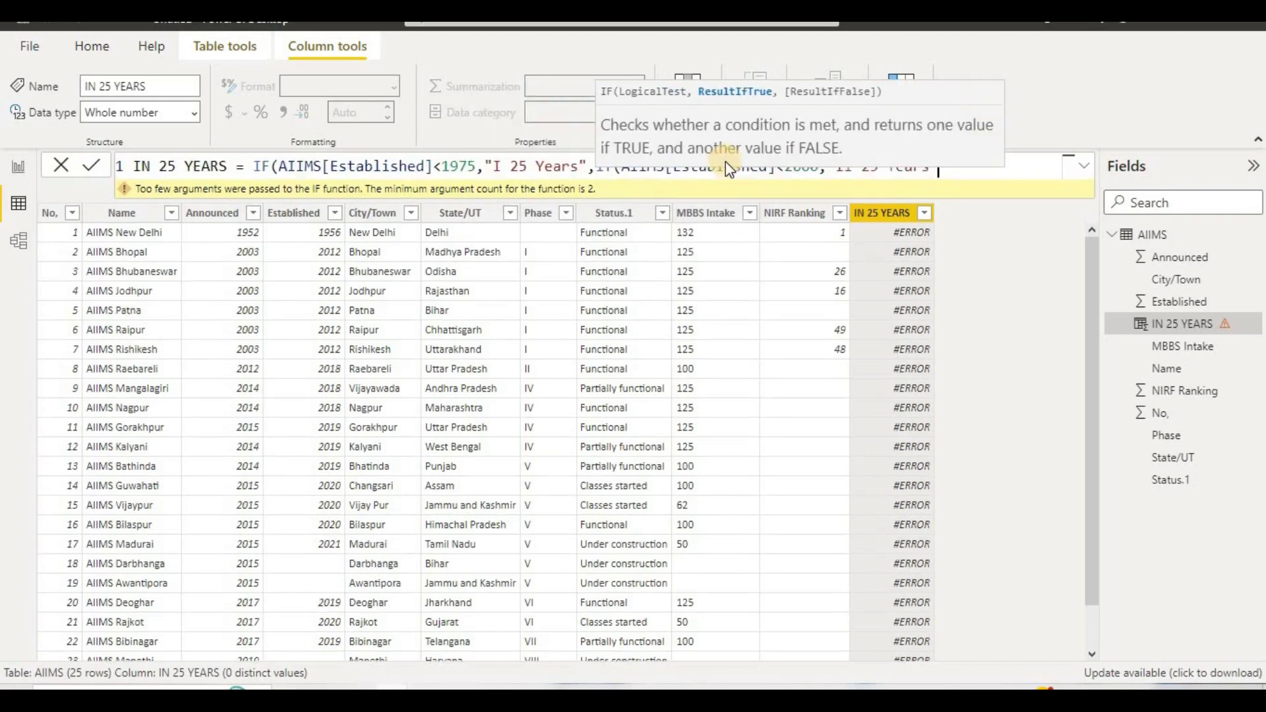
{"action": "scroll", "coordinate": [727, 161], "scroll_direction": "up", "scroll_amount": 1, "text": "ctrl"}
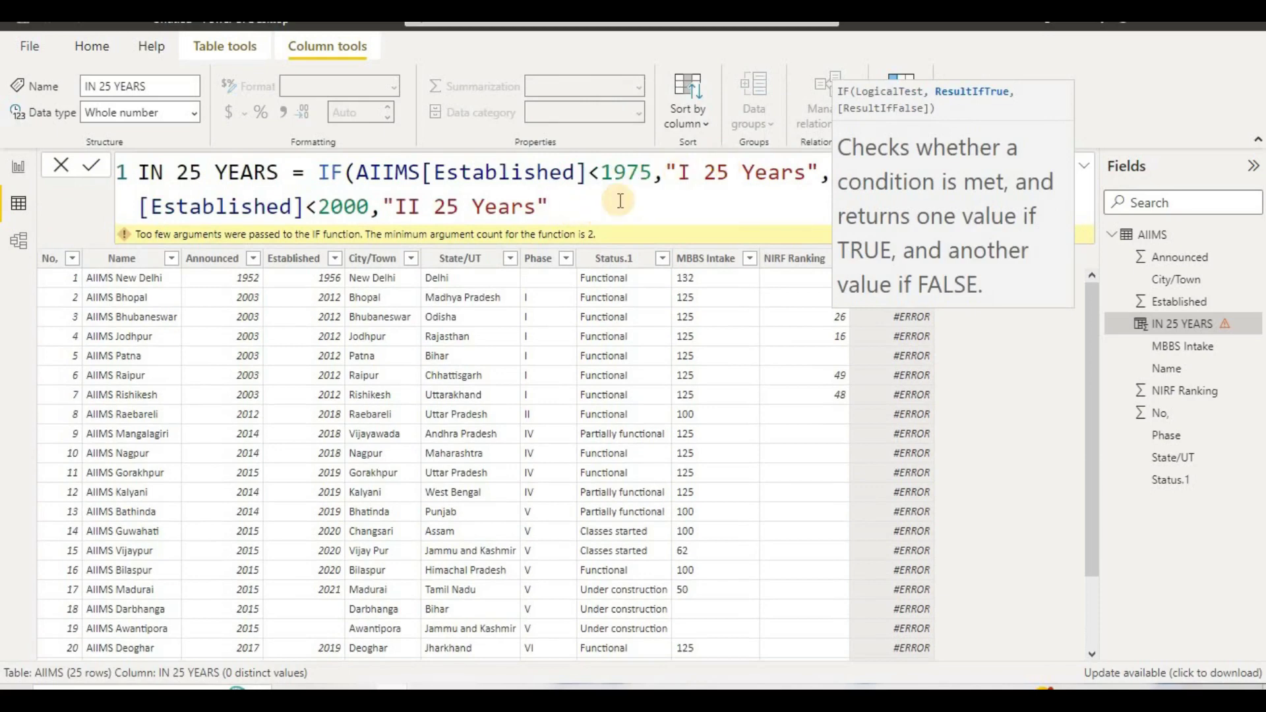
{"action": "type", "text": ","}
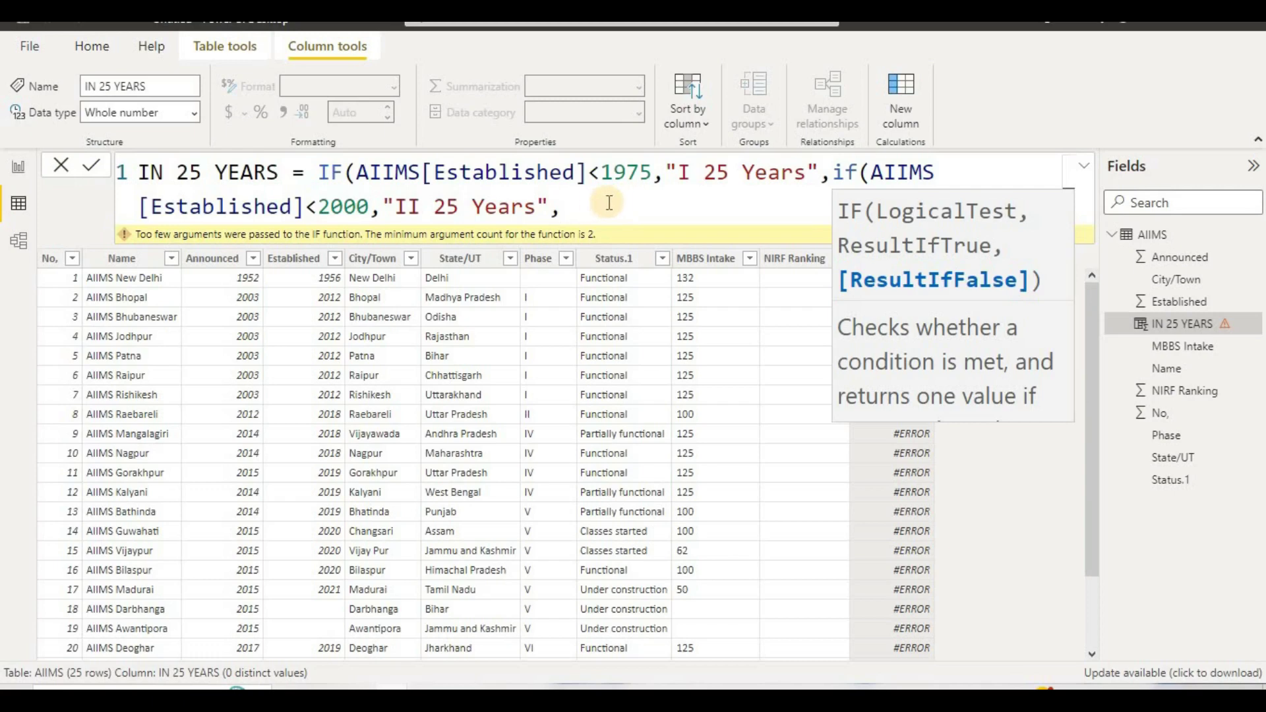
{"action": "type", "text": "if"}
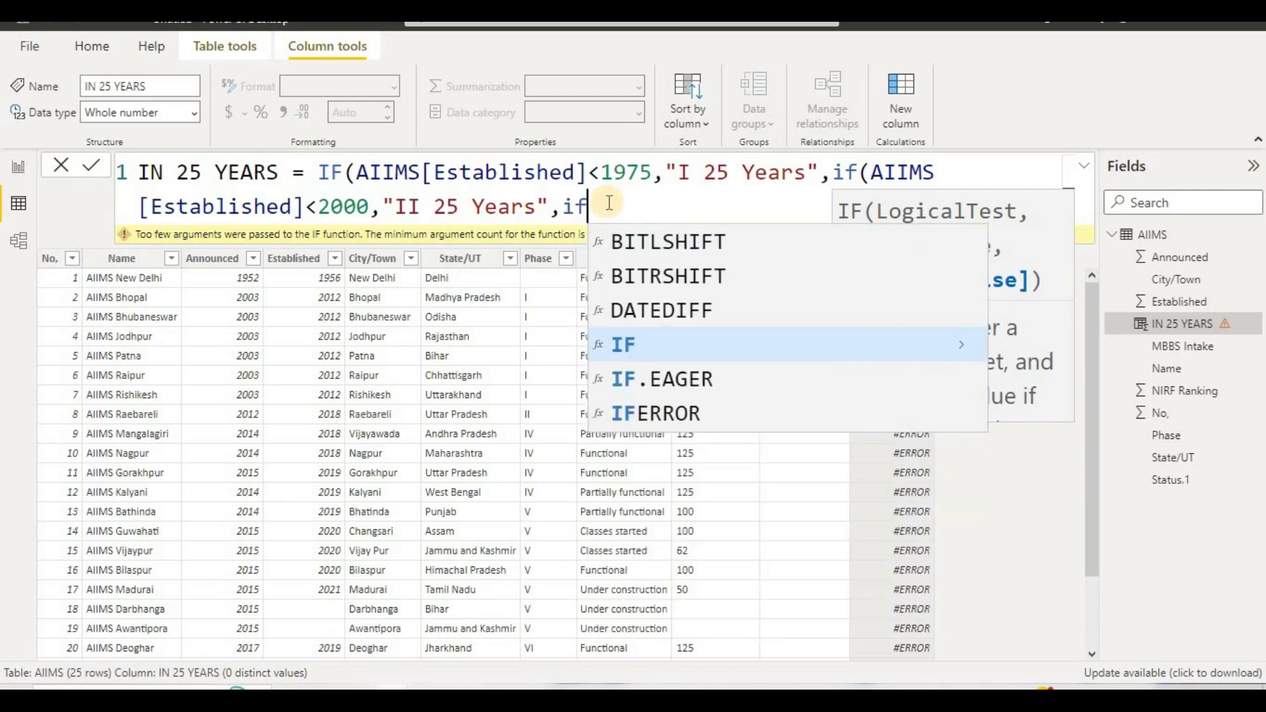
{"action": "type", "text": "(e"}
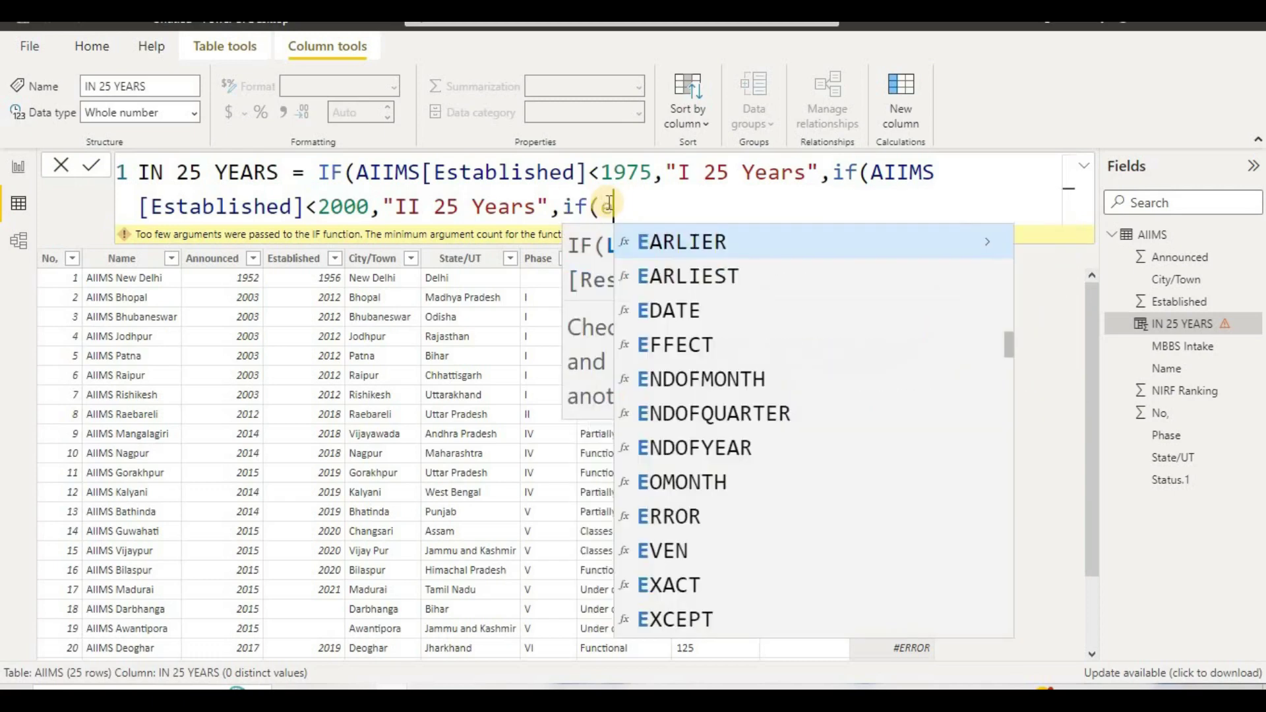
{"action": "key", "text": "BackSpace"}
{"action": "type", "text": "aii"}
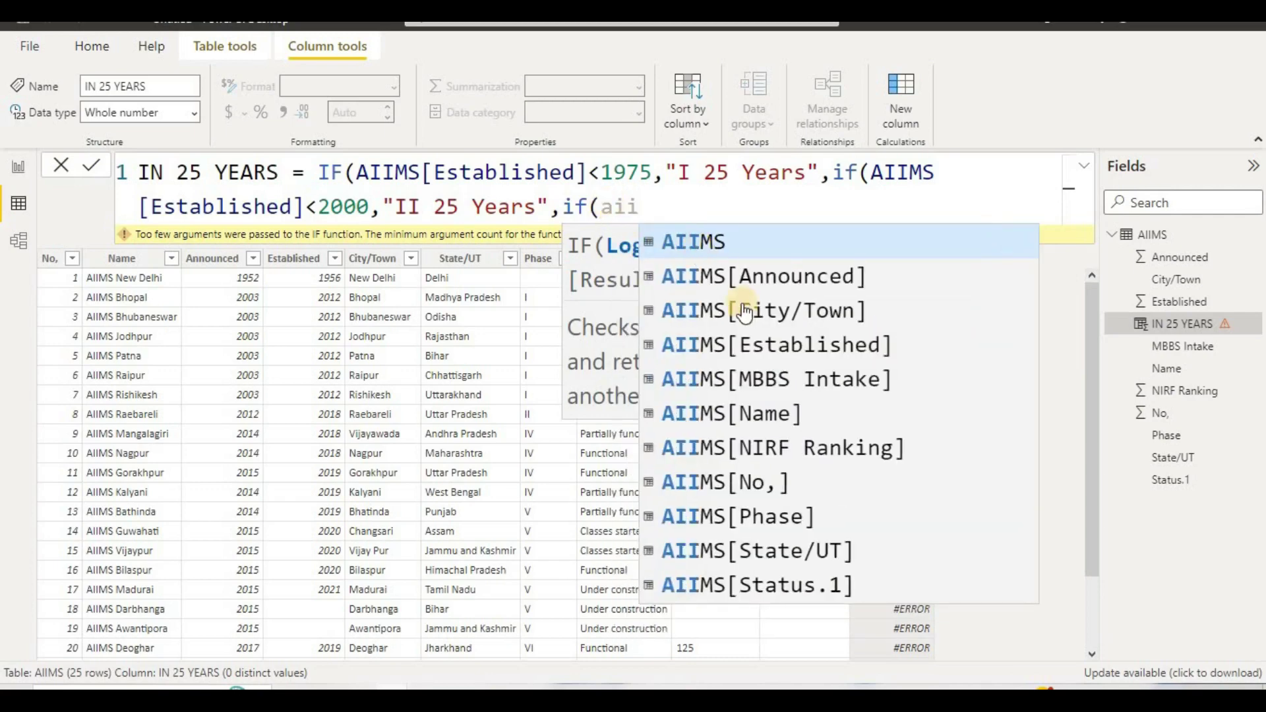
{"action": "left_click", "coordinate": [758, 344]}
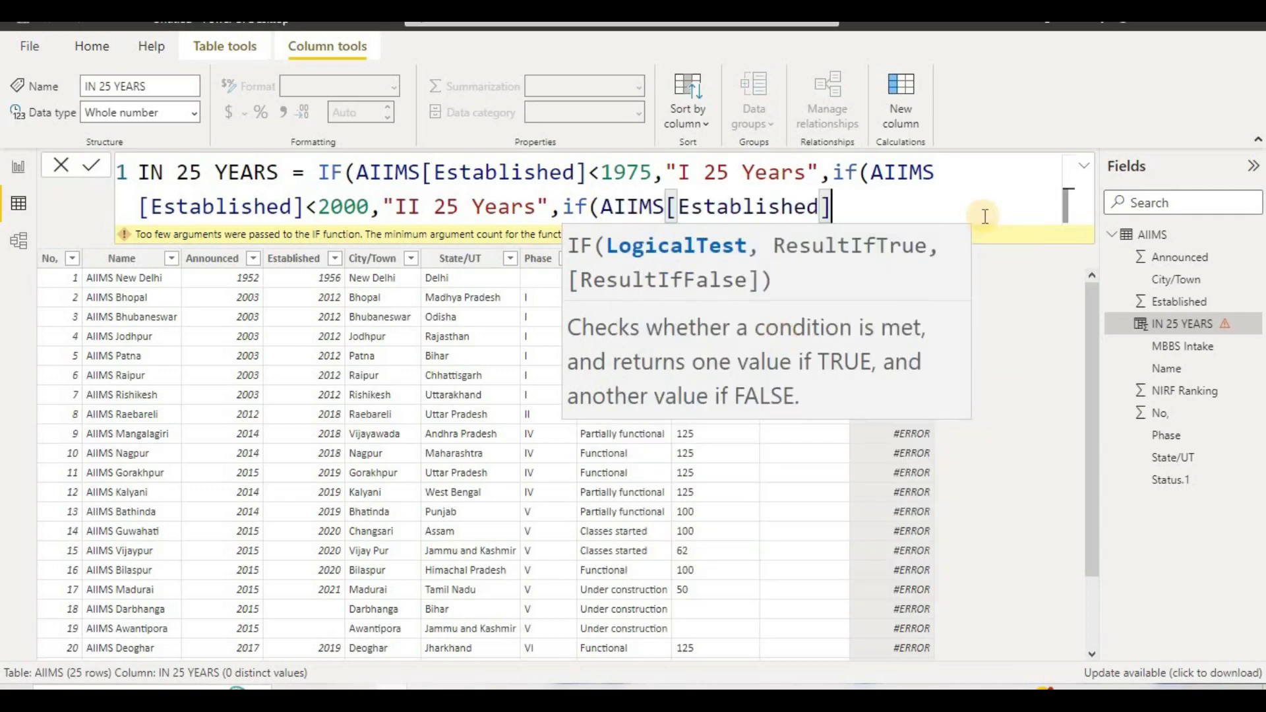
{"action": "type", "text": "<"}
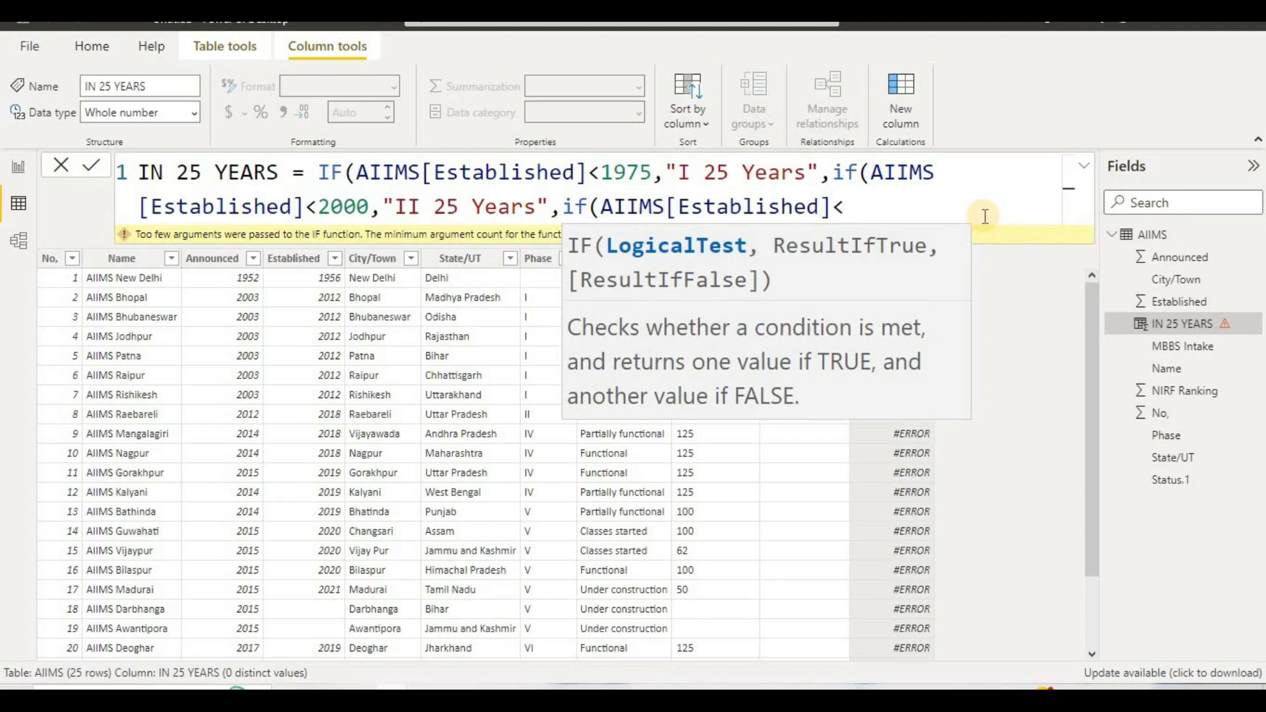
{"action": "type", "text": "2023,\""}
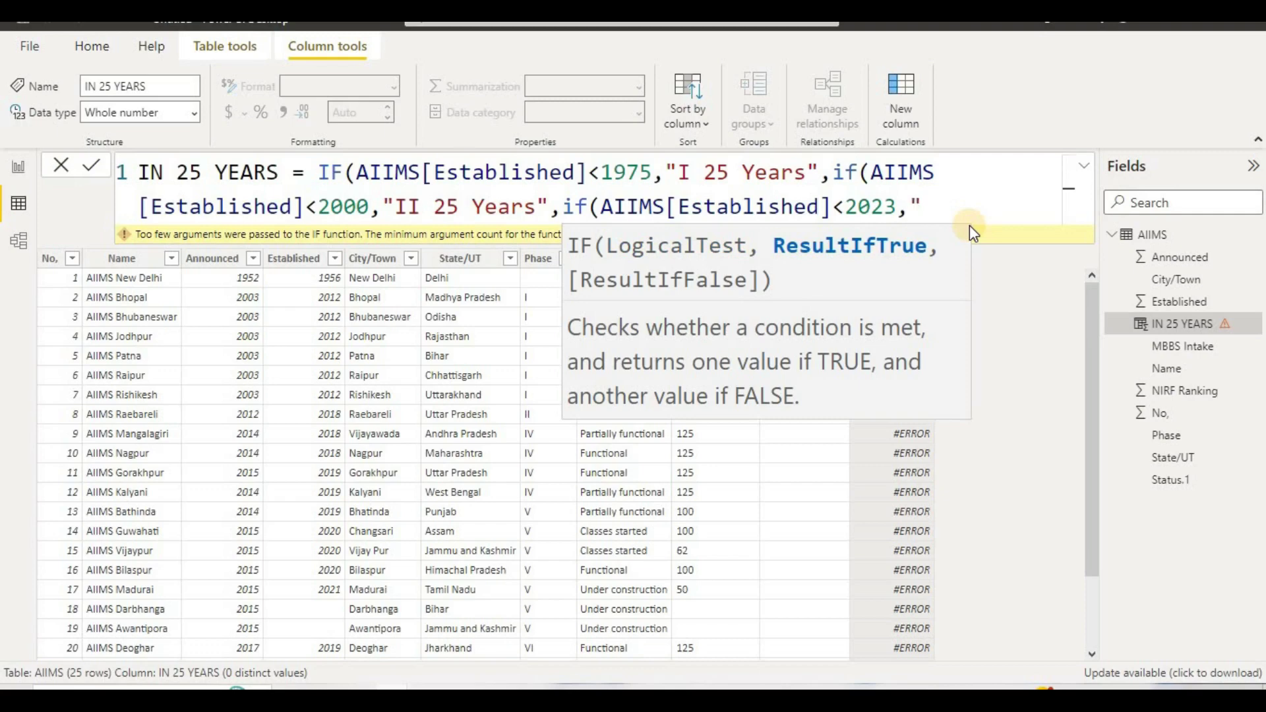
{"action": "type", "text": "III 25 Years"}
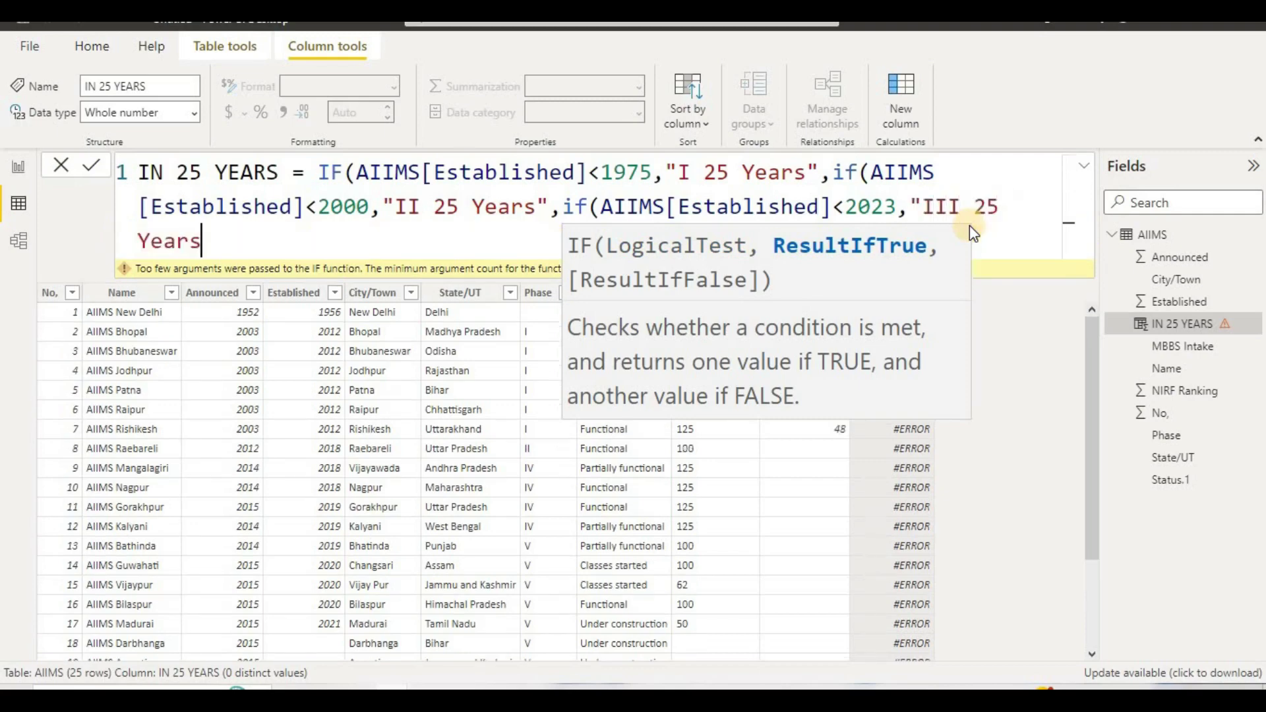
{"action": "type", "text": "\")"}
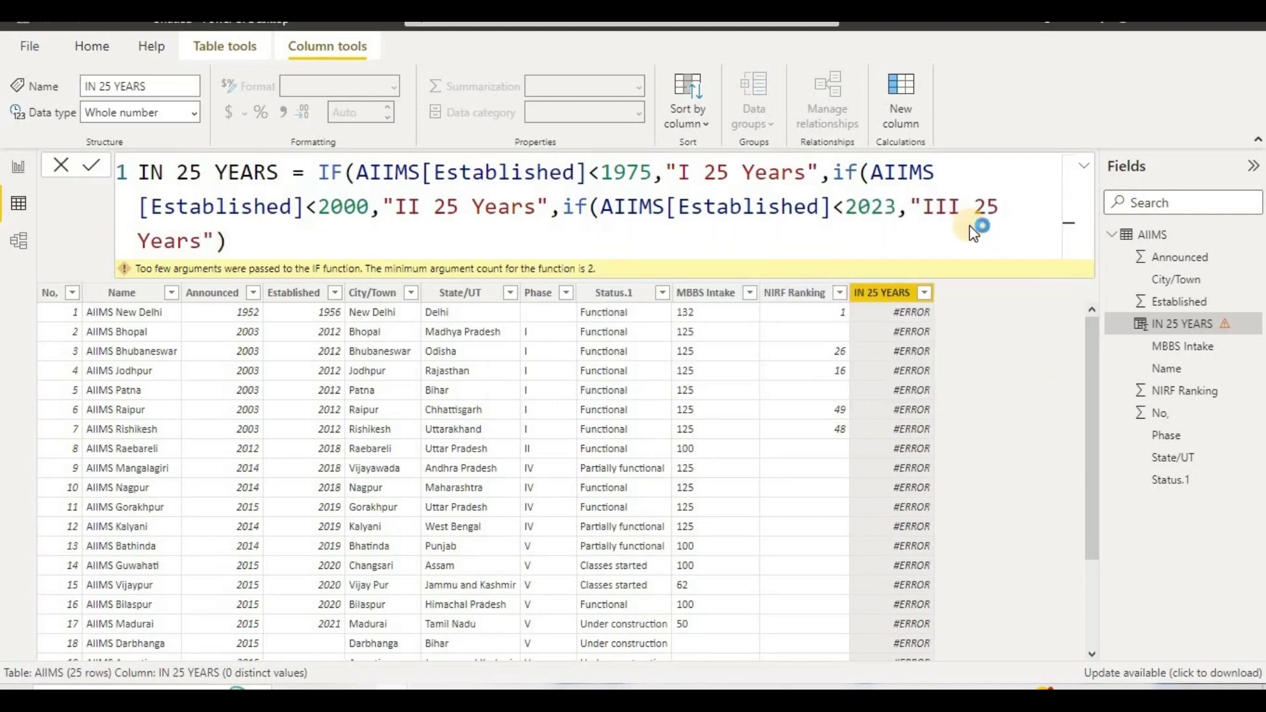
Close all the nested IF functions with the missing parentheses and commit the IN 25 YEARS formula
{"action": "key", "text": "Return"}
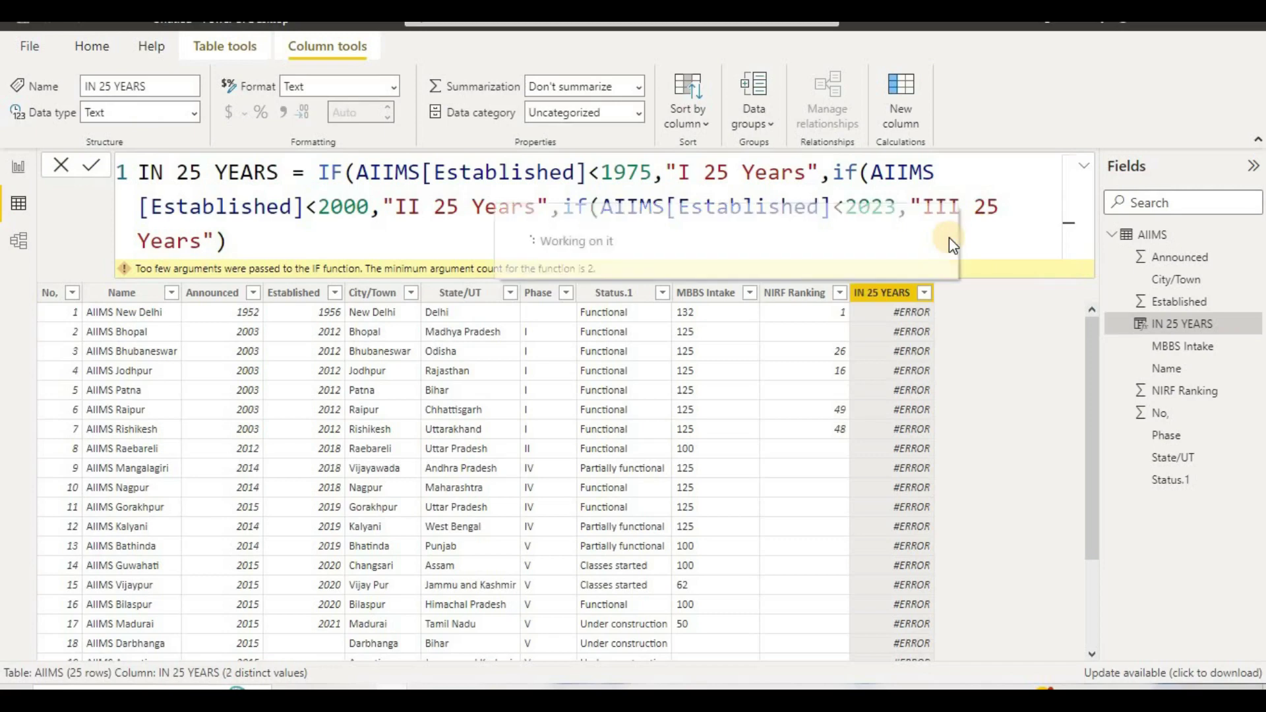
{"action": "type", "text": "))"}
{"action": "key", "text": "Return"}
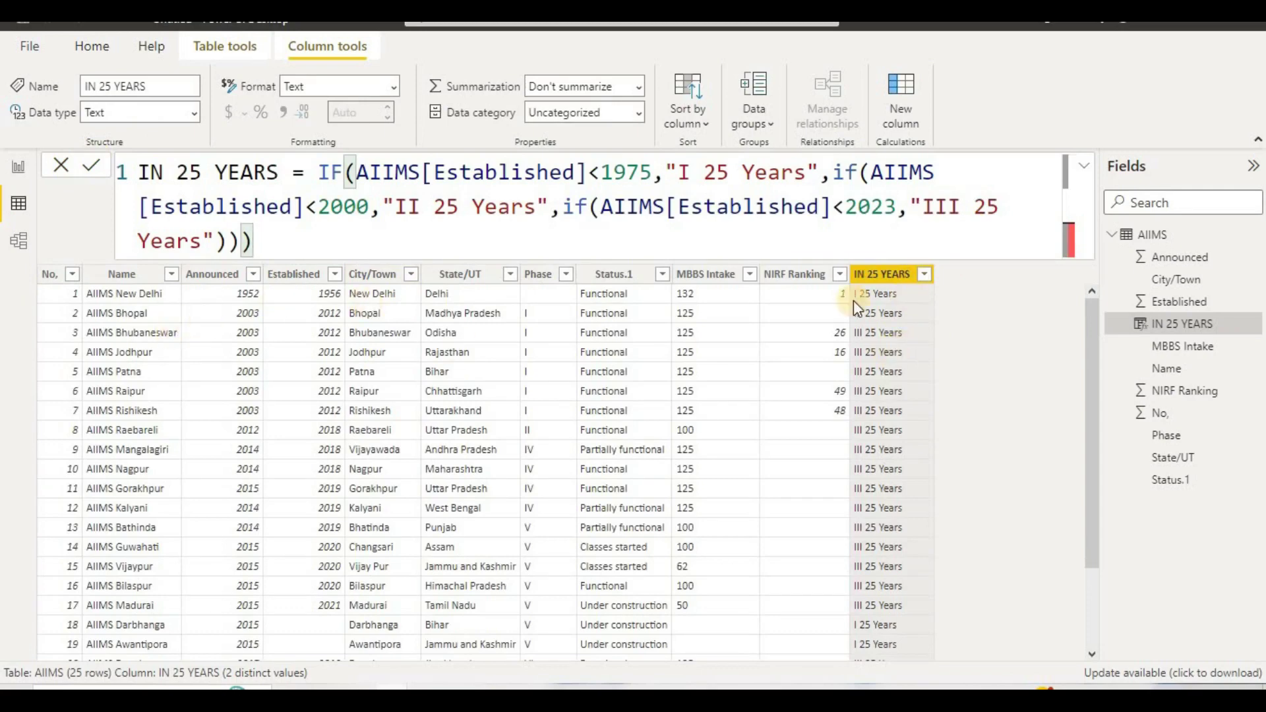
Review the IN 25 YEARS values down the whole table against the Established years and the full formula
{"action": "left_click", "coordinate": [981, 316]}
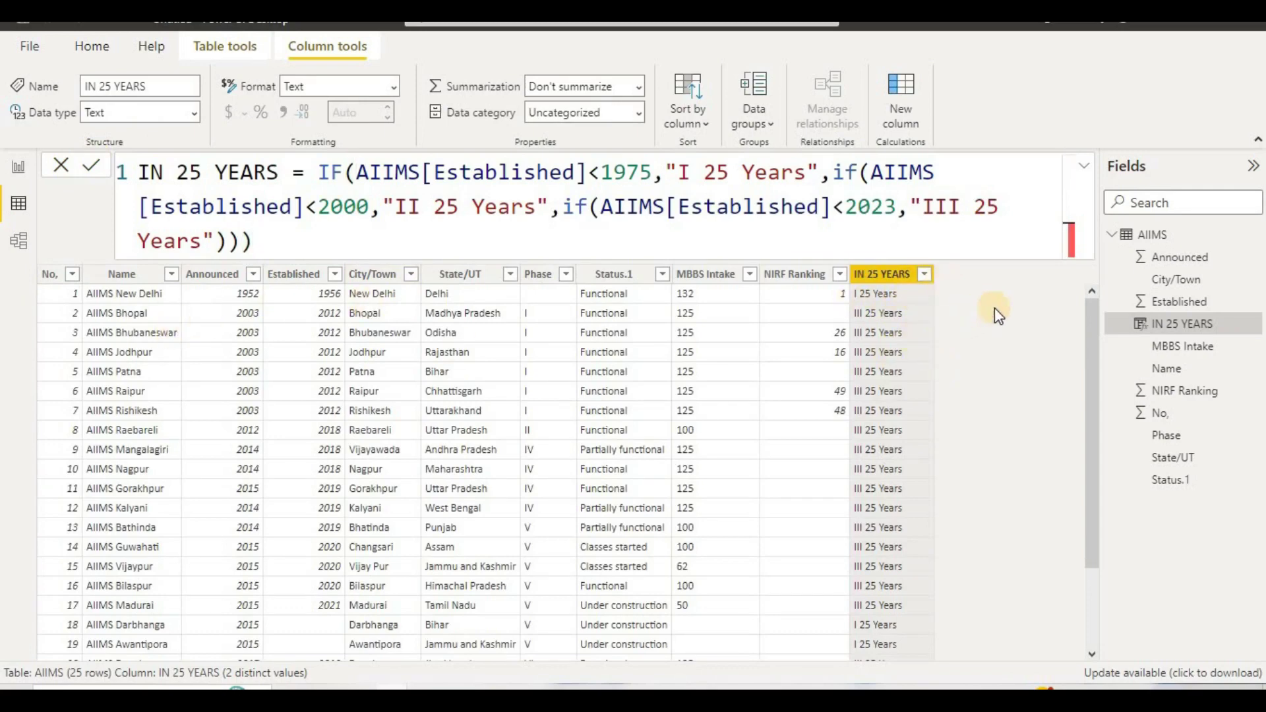
{"action": "left_click", "coordinate": [1085, 173]}
{"action": "scroll", "coordinate": [904, 298], "scroll_direction": "down", "scroll_amount": 1}
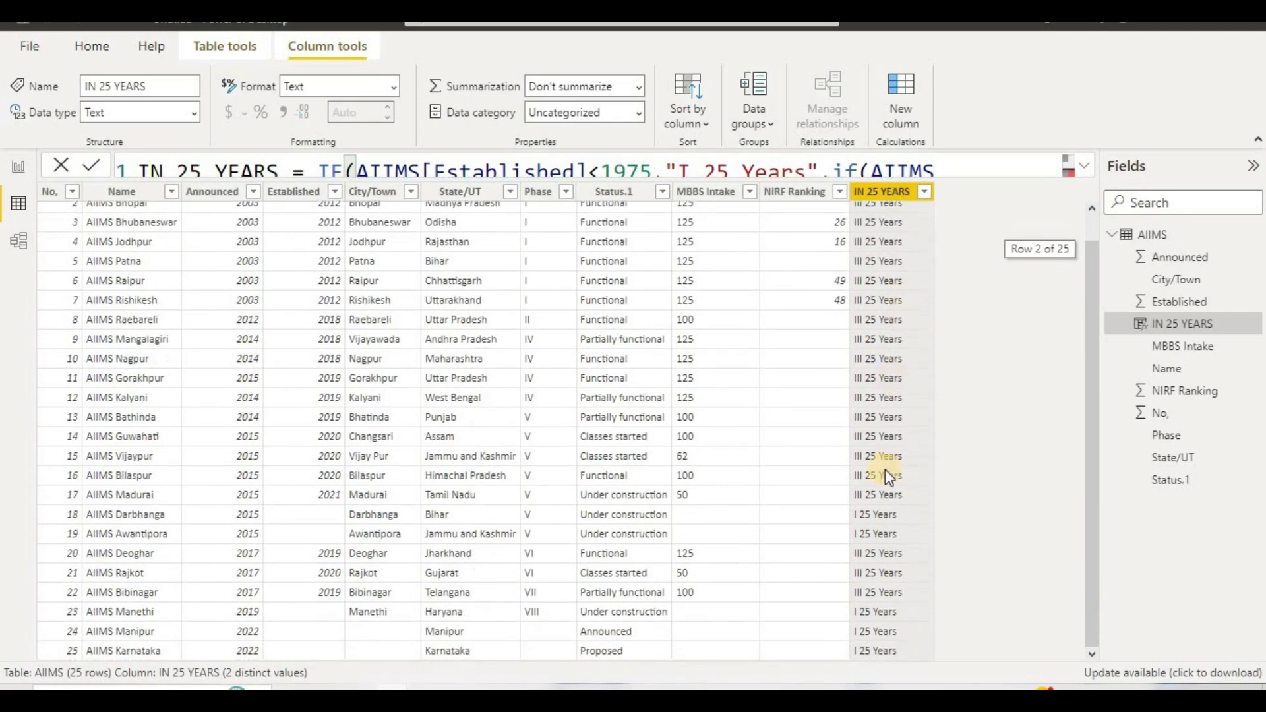
{"action": "scroll", "coordinate": [885, 475], "scroll_direction": "up", "scroll_amount": 1}
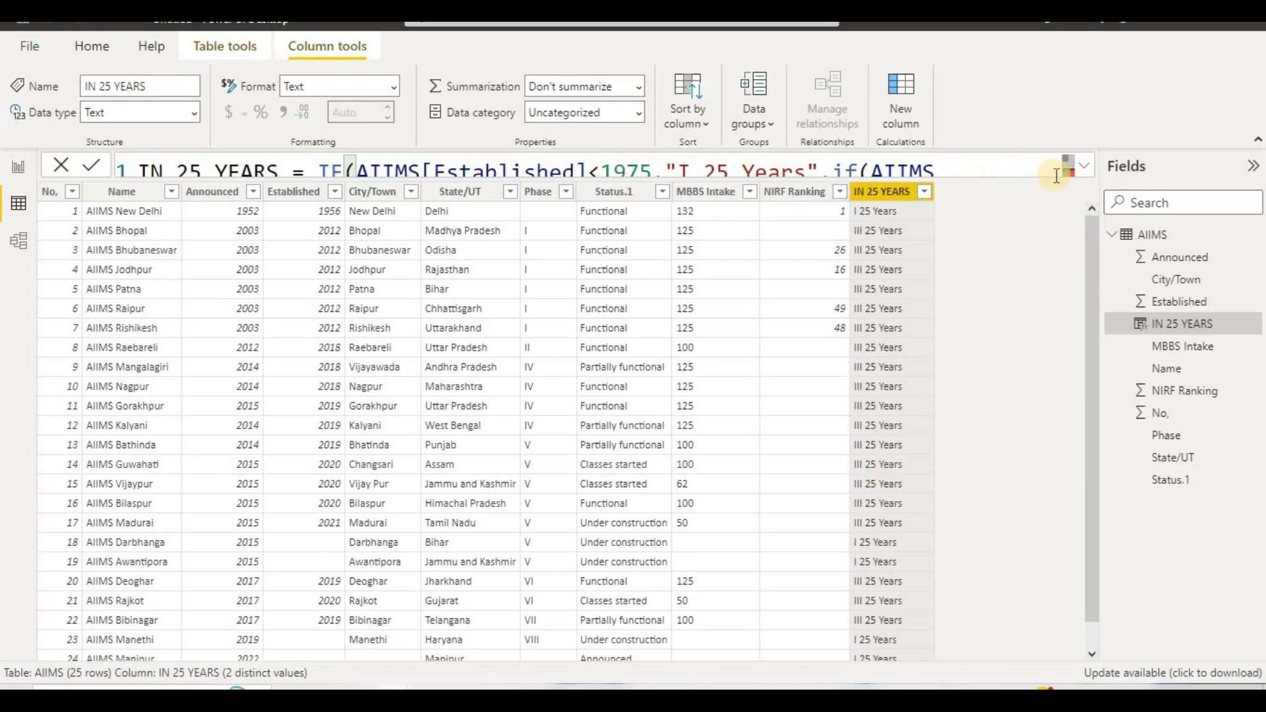
{"action": "left_click", "coordinate": [1083, 166]}
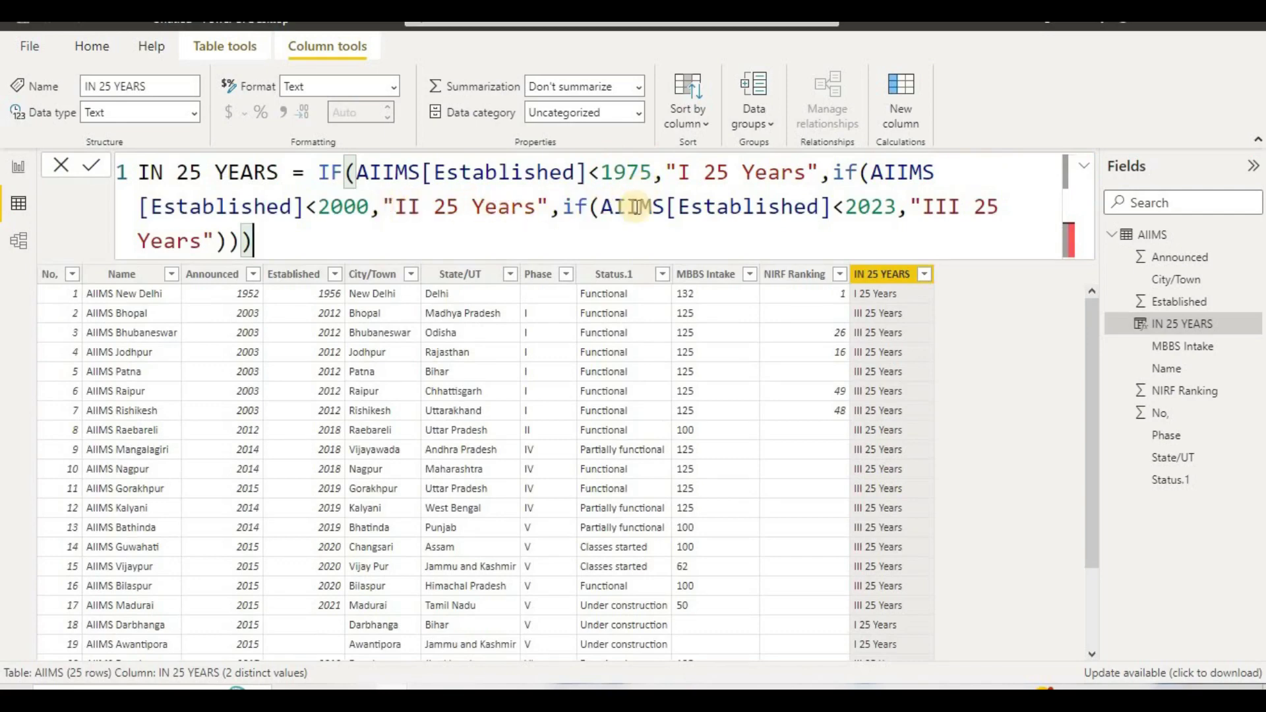
{"action": "scroll", "coordinate": [798, 432], "scroll_direction": "down", "scroll_amount": 2}
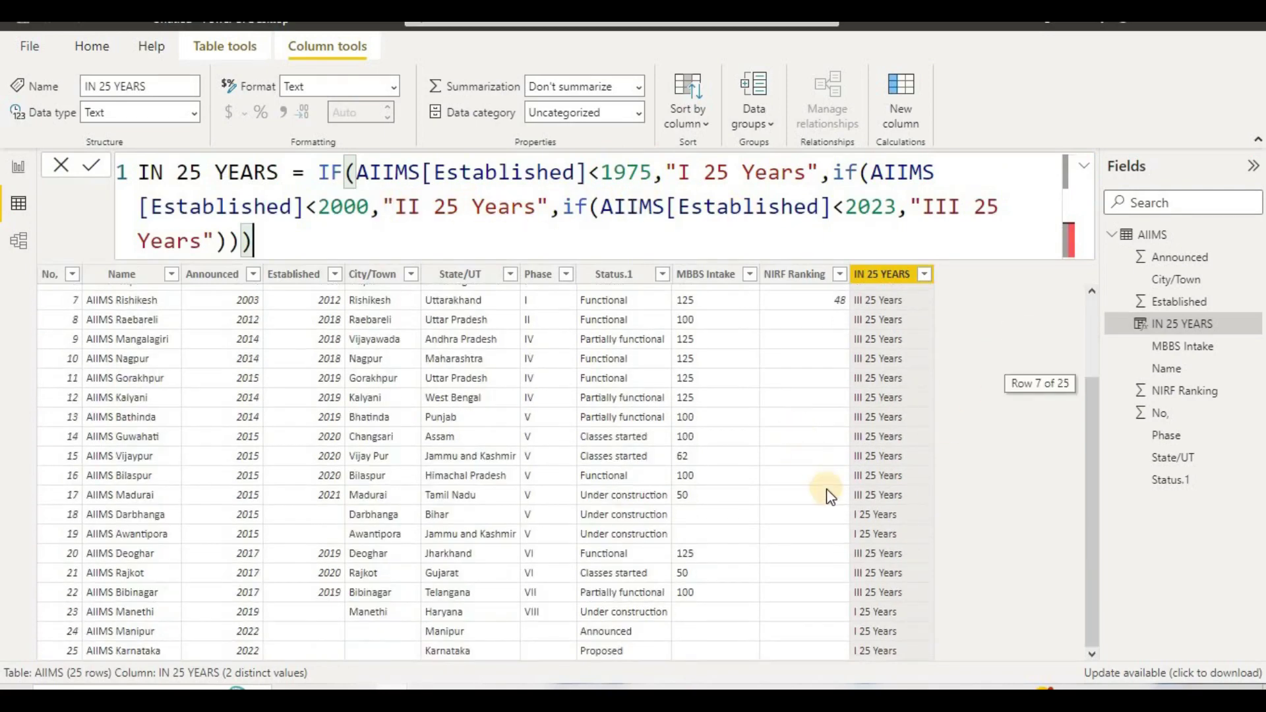
{"action": "scroll", "coordinate": [827, 488], "scroll_direction": "up", "scroll_amount": 2}
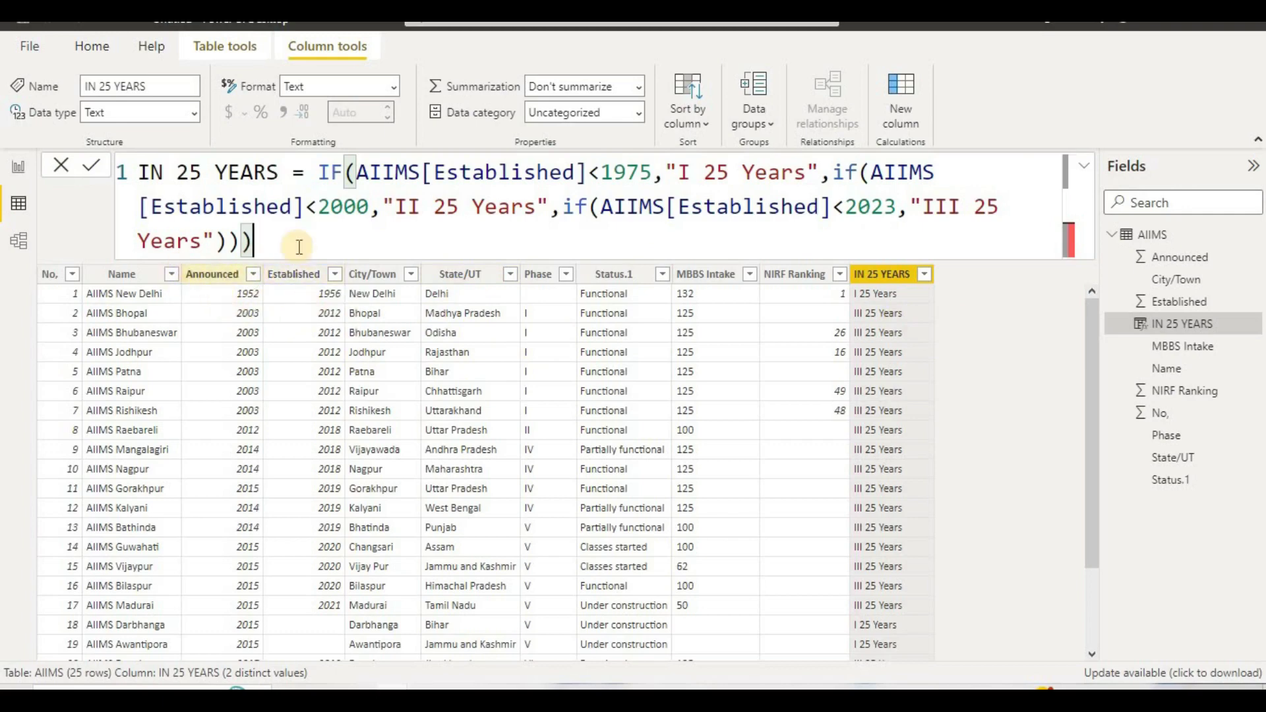
Add another calculated column to the AIIMS table, name it Time and start its formula with an IF function
{"action": "left_click", "coordinate": [226, 47]}
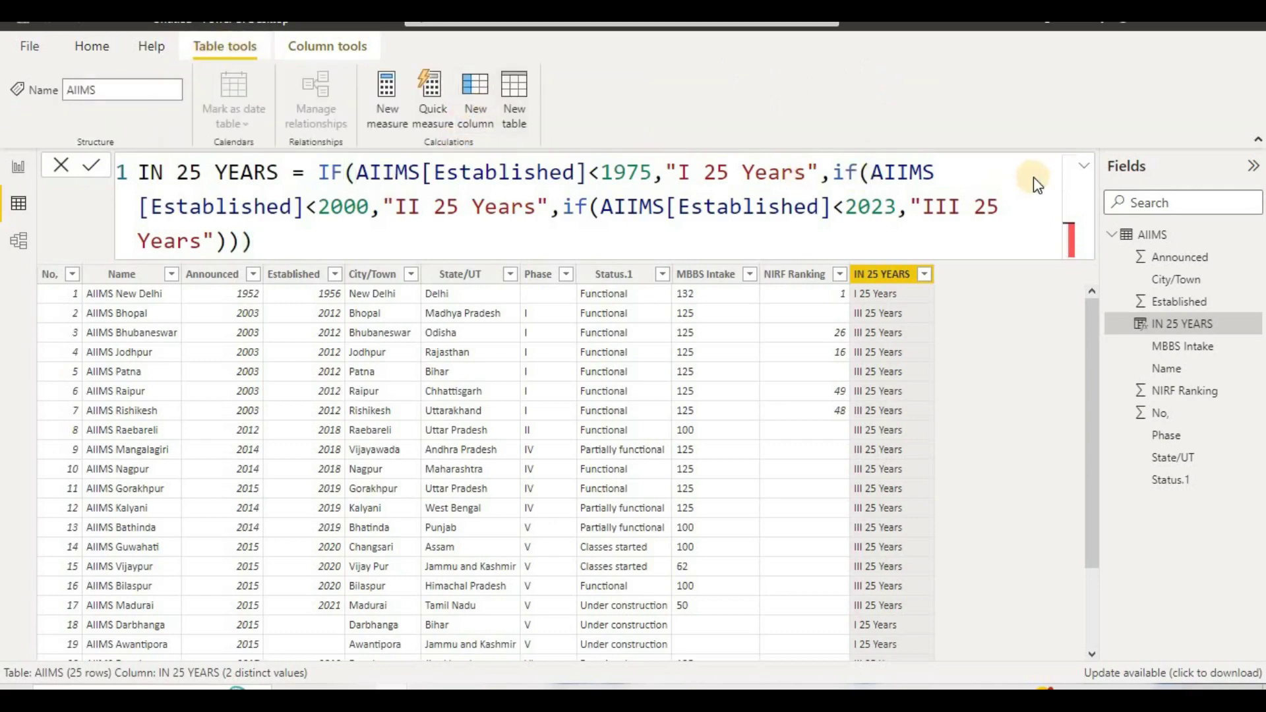
{"action": "key", "text": "Return"}
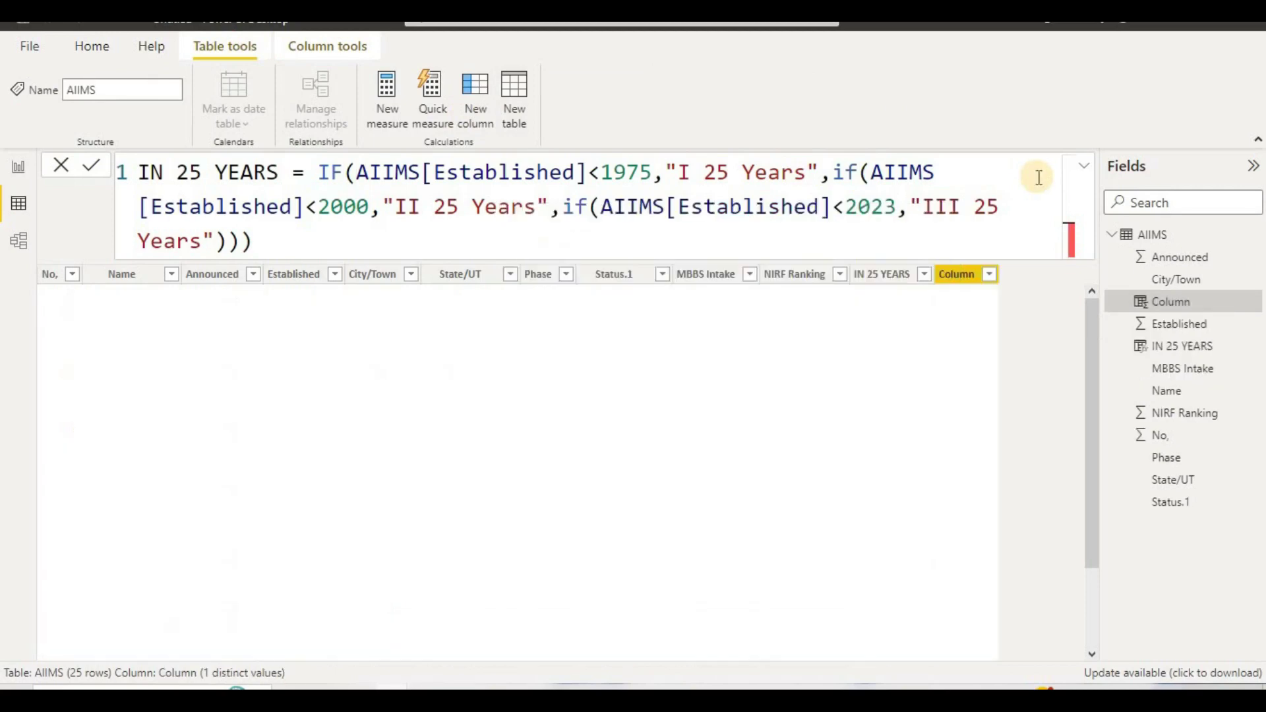
{"action": "type", "text": "ti"}
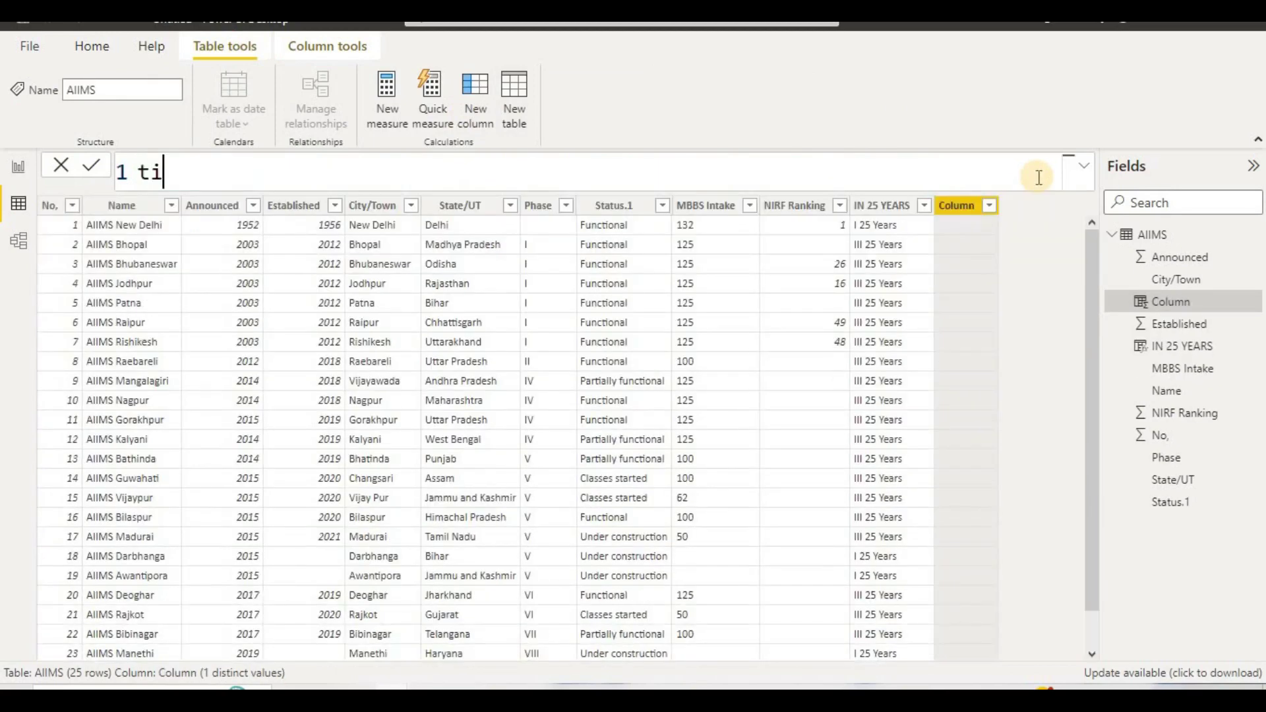
{"action": "type", "text": "me"}
{"action": "key", "text": "BackSpace"}
{"action": "key", "text": "BackSpace"}
{"action": "key", "text": "BackSpace"}
{"action": "type", "text": "Time=if"}
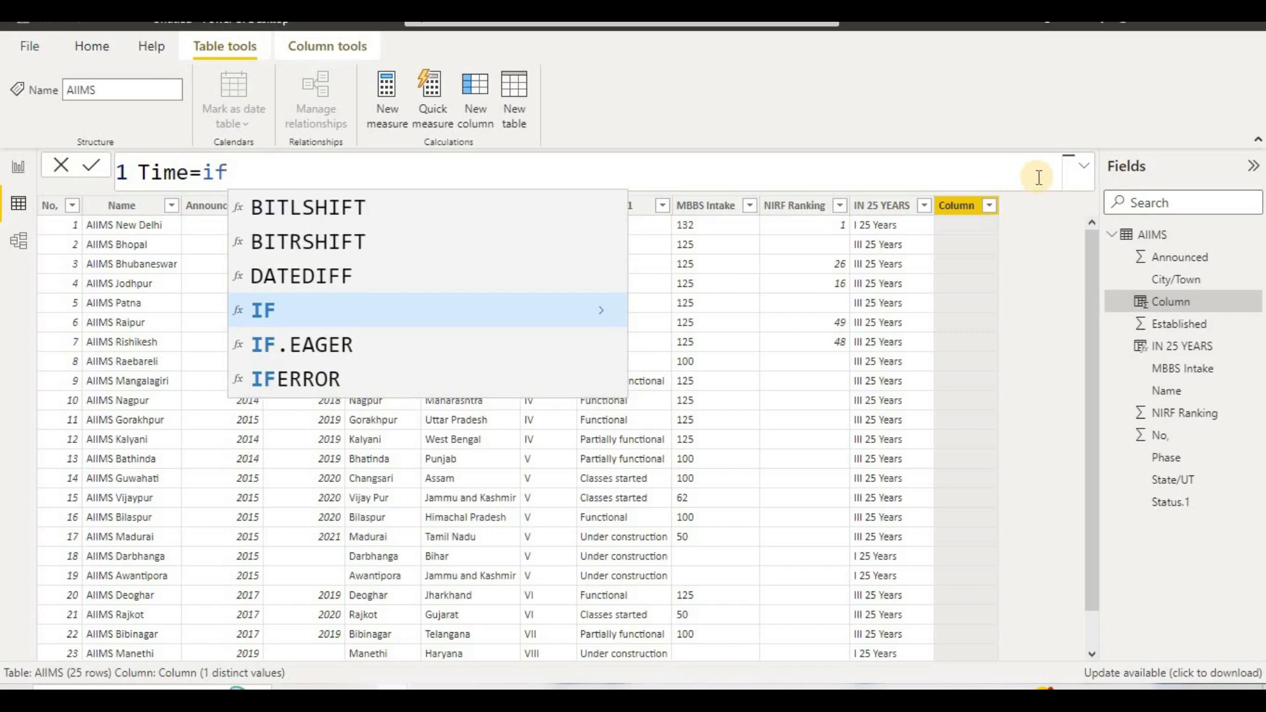
{"action": "type", "text": "("}
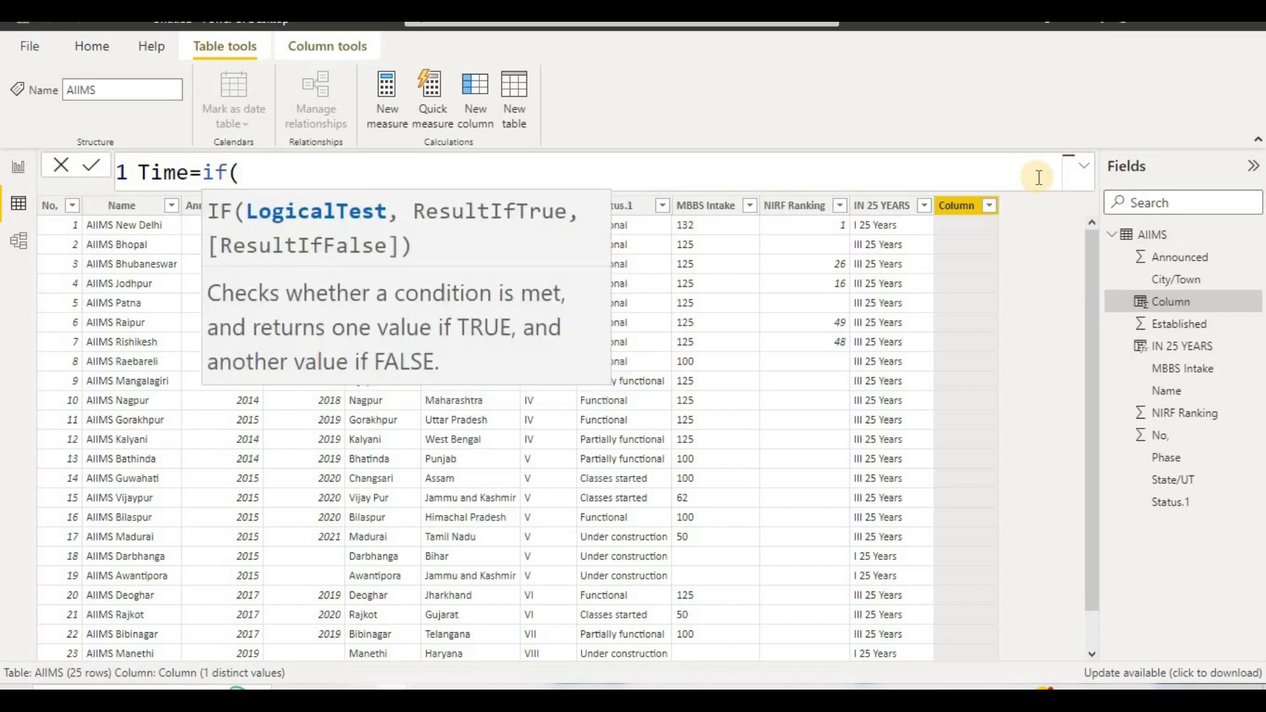
Use ISBLANK on AIIMS[Established] as the logical test of the Time formula
{"action": "type", "text": "isblan"}
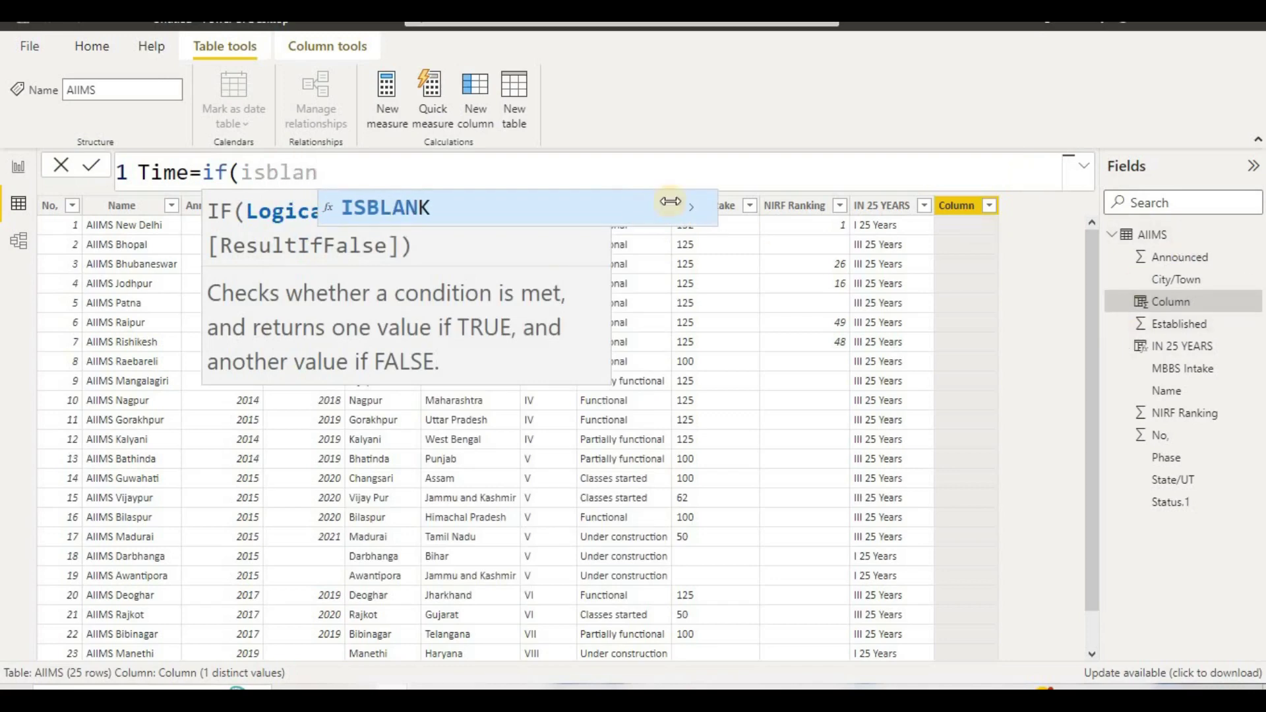
{"action": "left_click", "coordinate": [370, 221]}
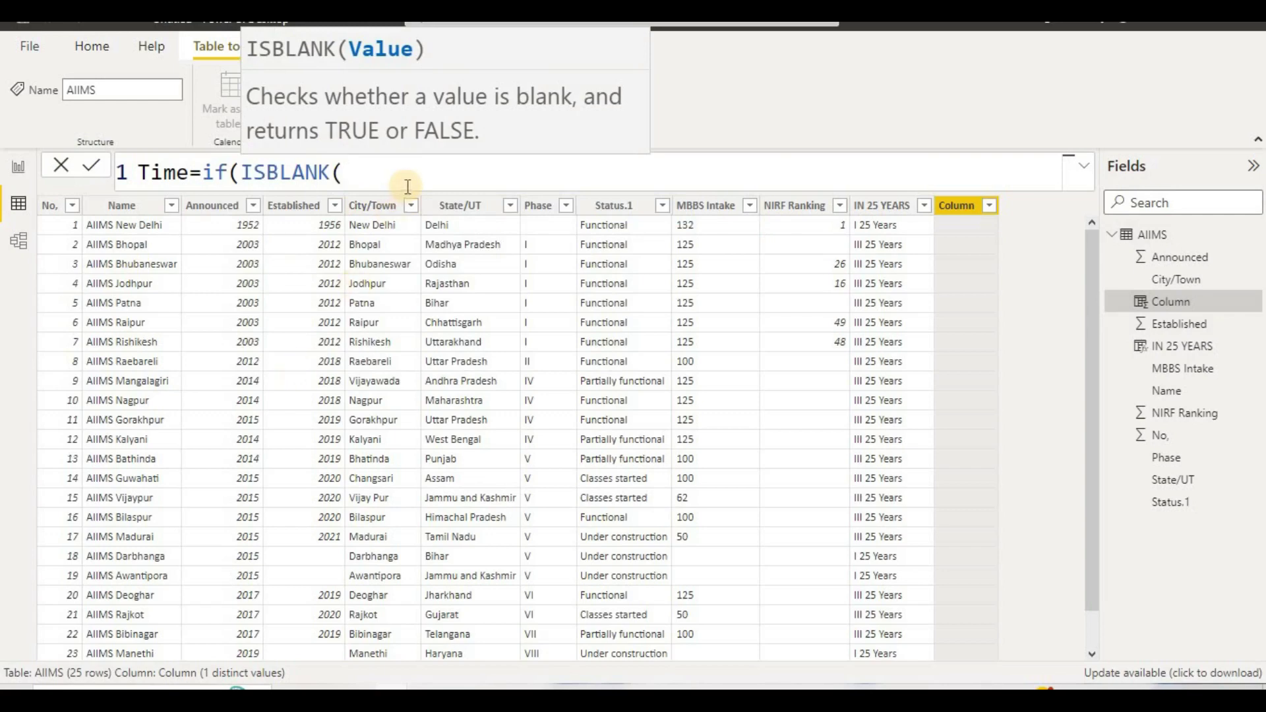
{"action": "type", "text": "esta"}
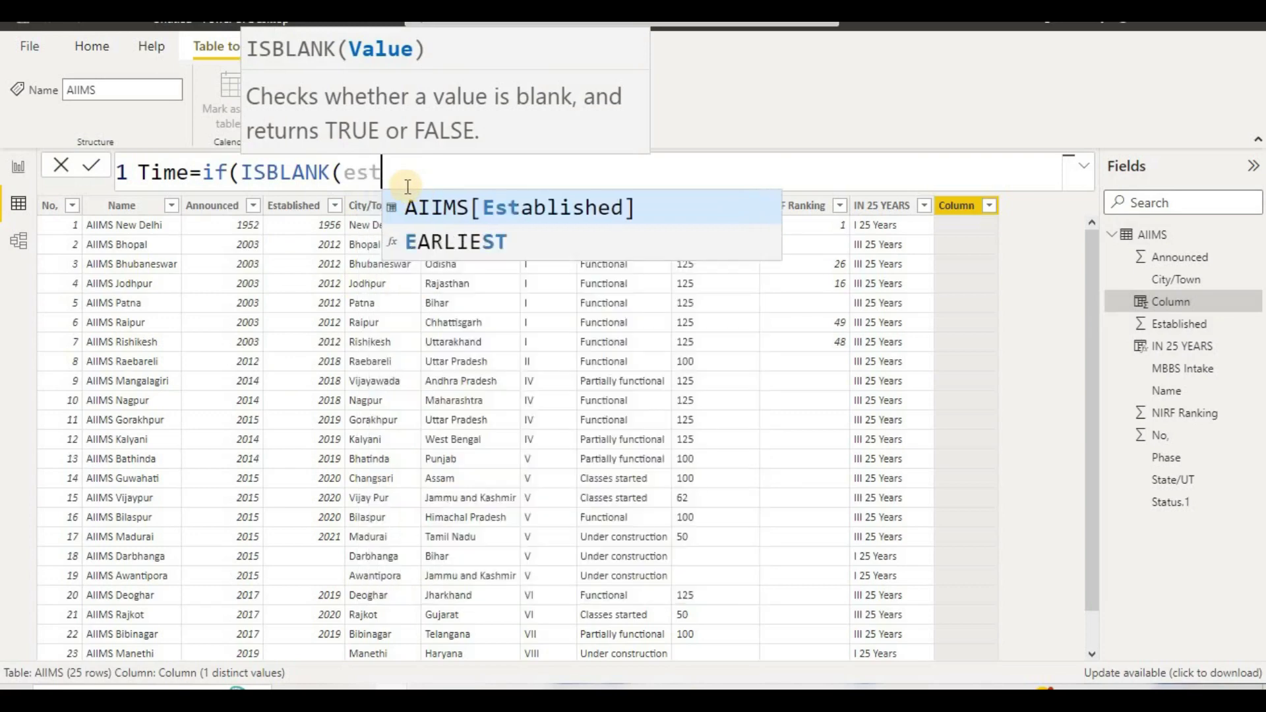
{"action": "left_click", "coordinate": [474, 222]}
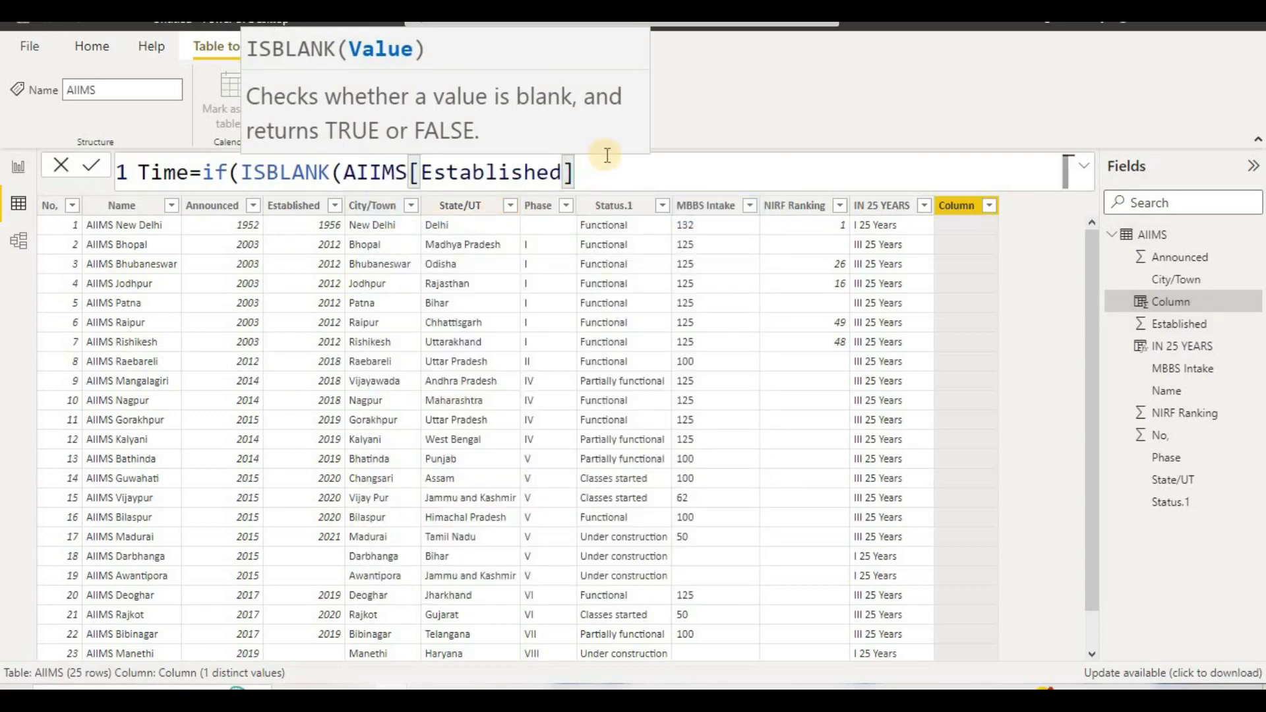
Add 0 and the subtraction AIIMS[Established]-AIIMS[Announced] as the result arguments, and commit the Time formula
{"action": "type", "text": ",0,"}
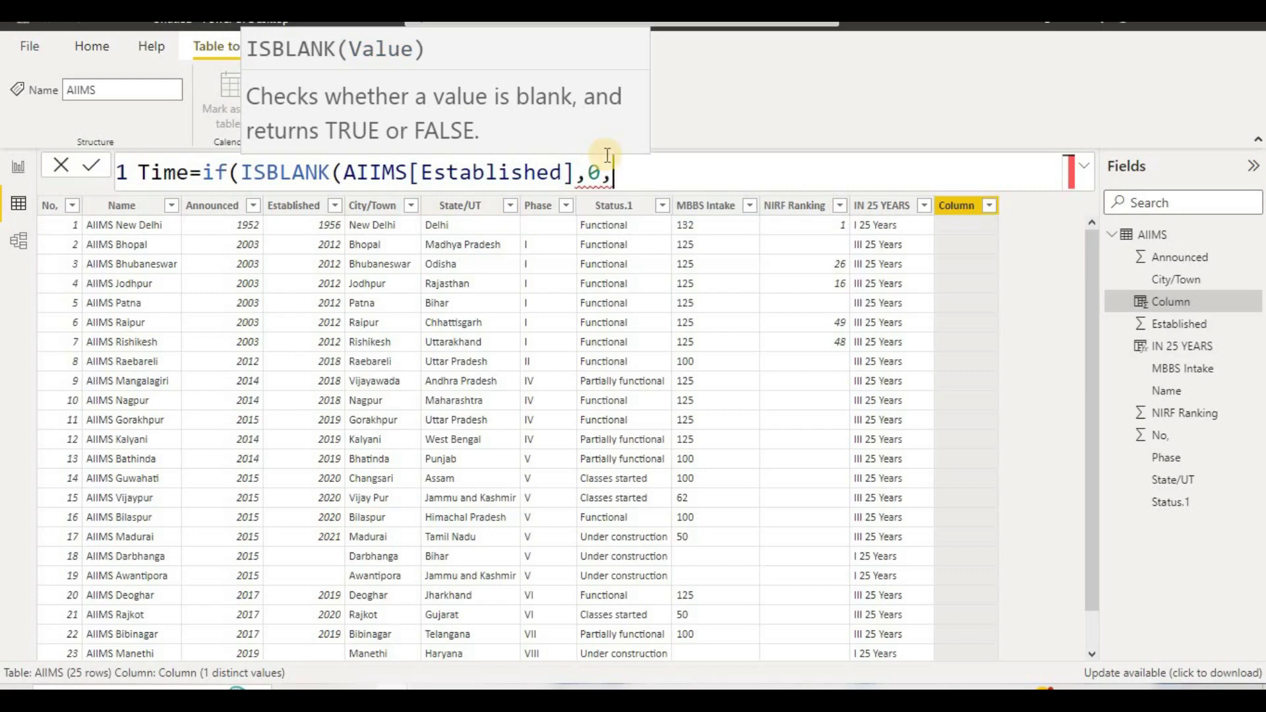
{"action": "type", "text": "aii"}
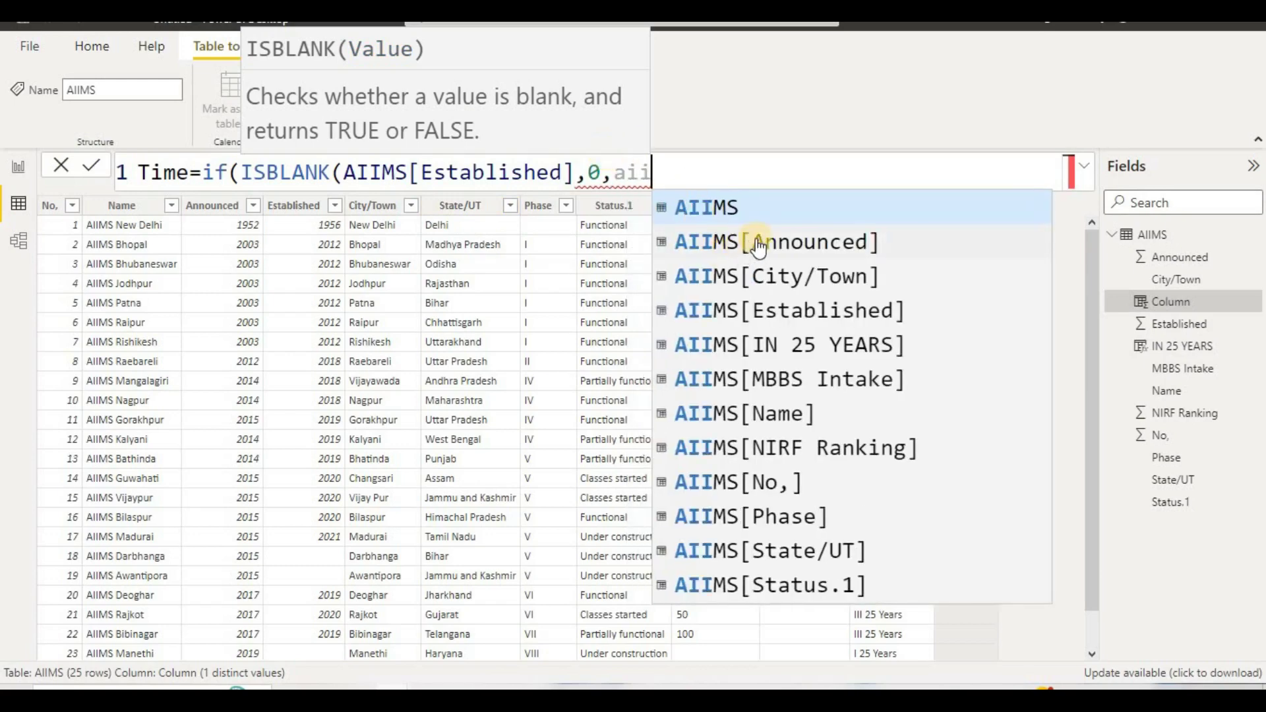
{"action": "double_click", "coordinate": [765, 310]}
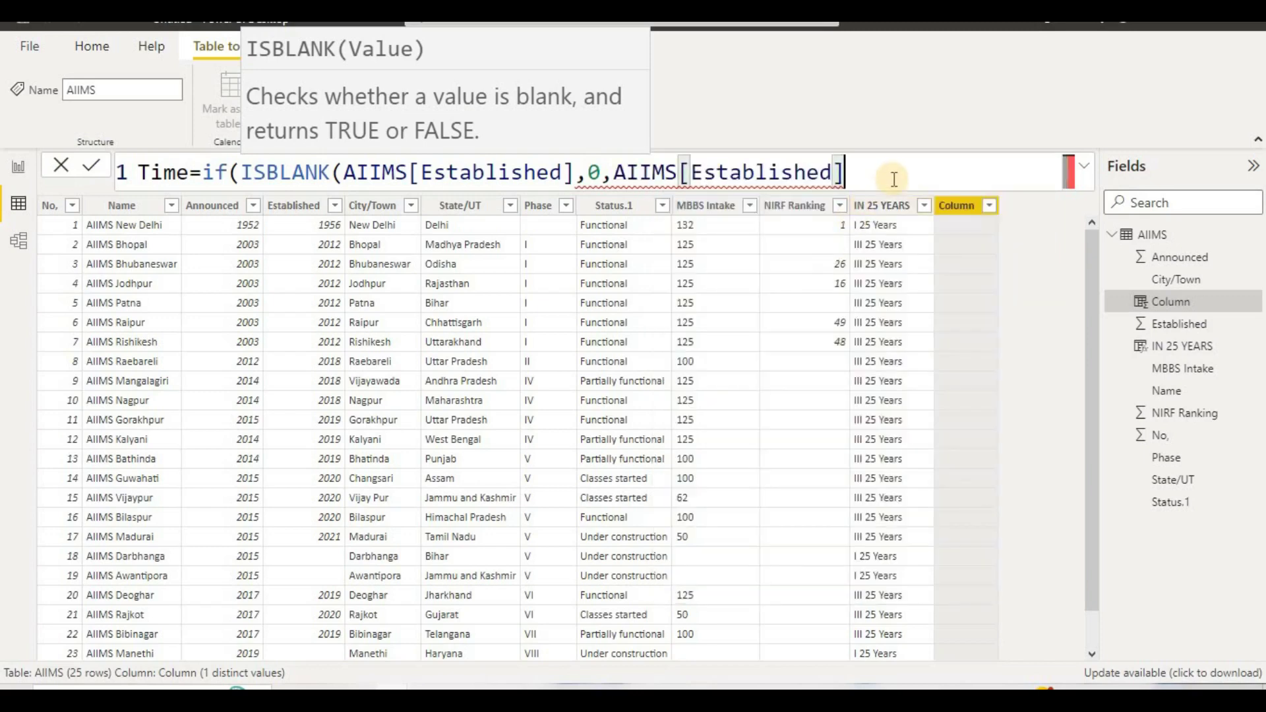
{"action": "type", "text": "-"}
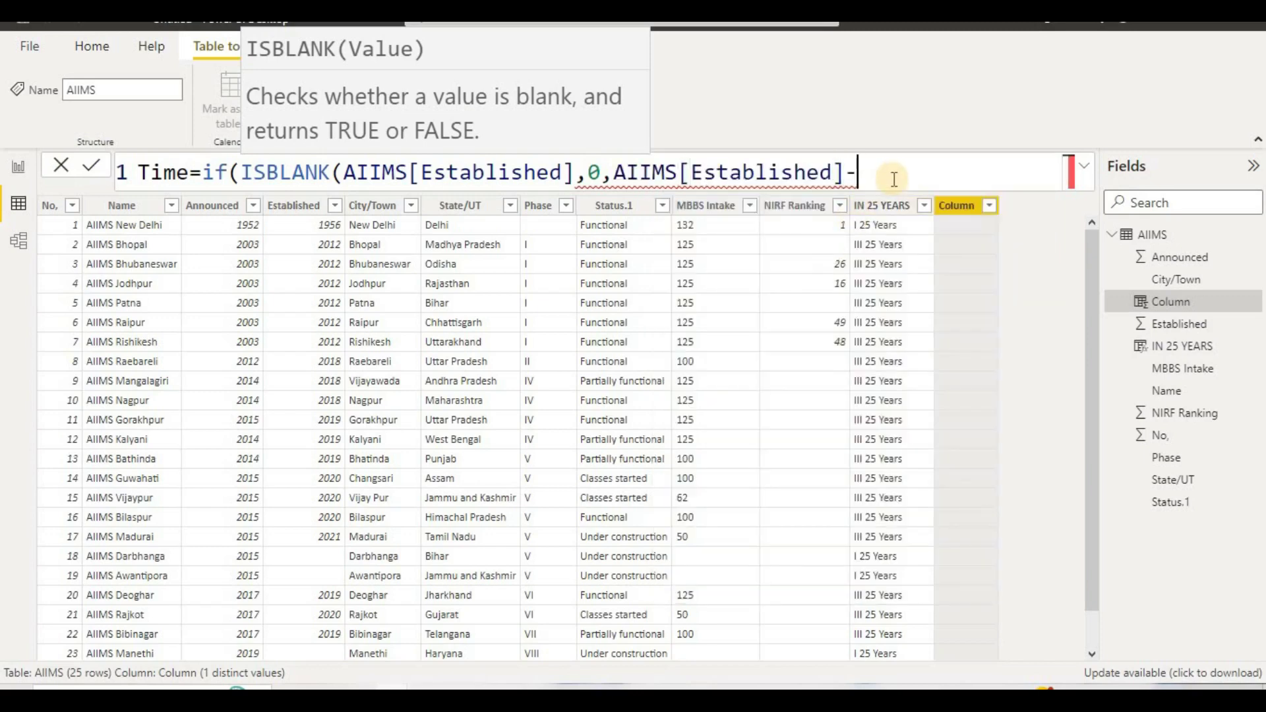
{"action": "type", "text": "ai"}
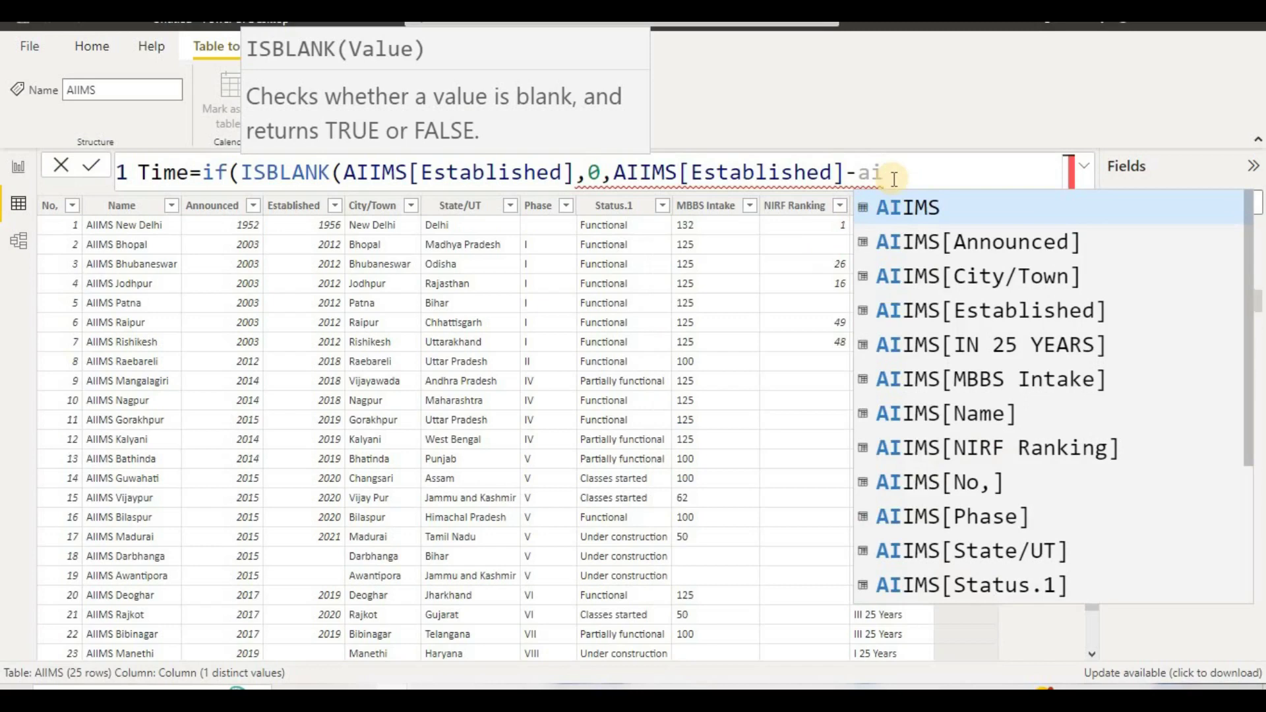
{"action": "double_click", "coordinate": [918, 243]}
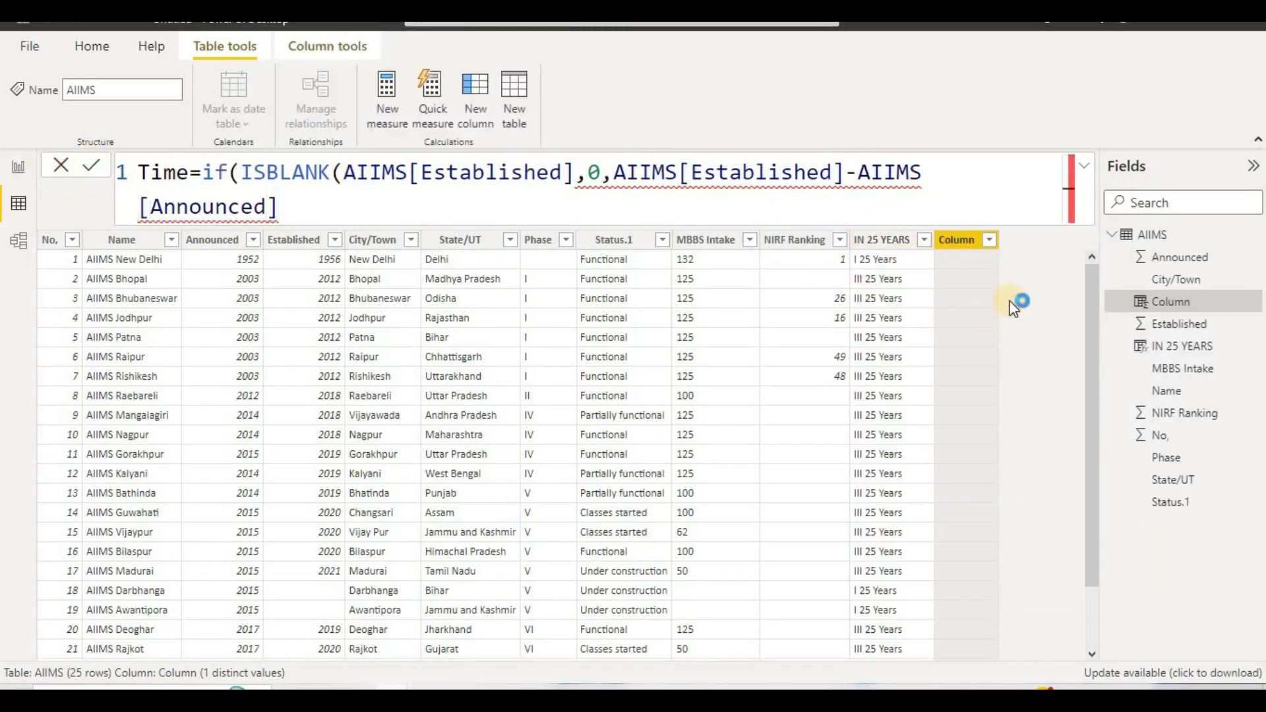
{"action": "key", "text": "Return"}
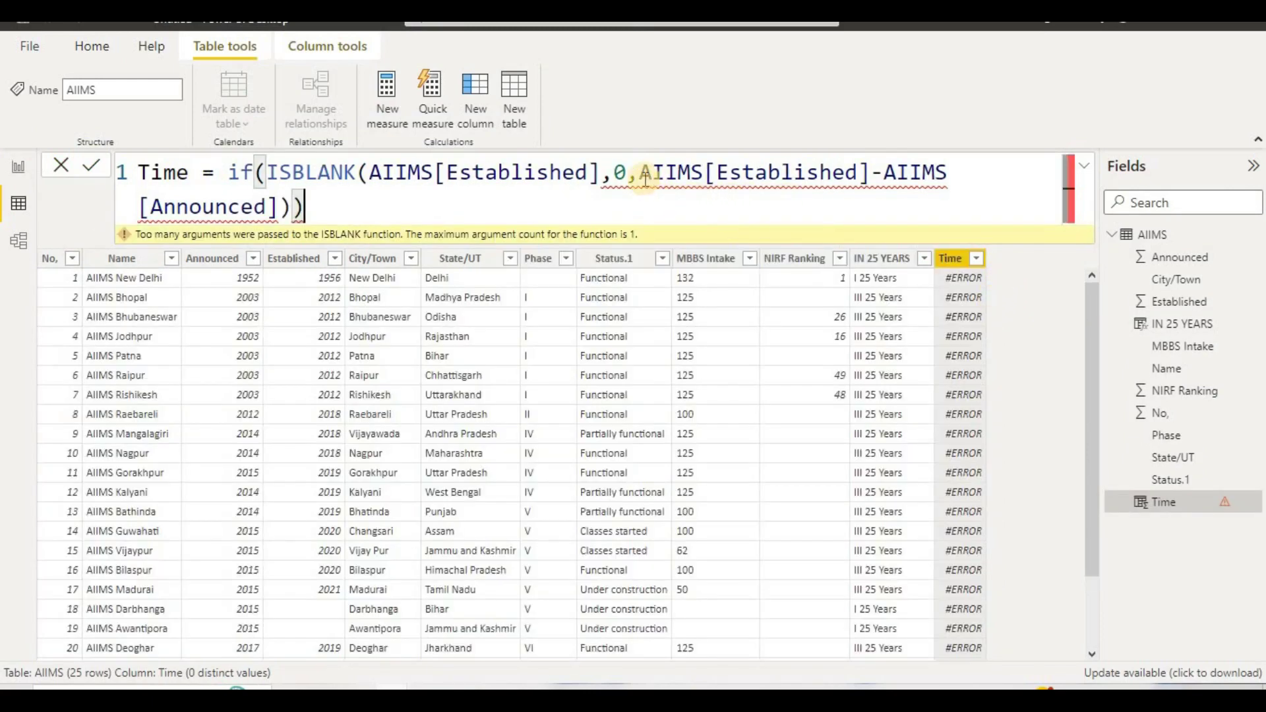
Replace the Established reference after the 0 in the Time formula with the quoted form 'AIIMS'[Established]
{"action": "mouse_move", "coordinate": [644, 178]}
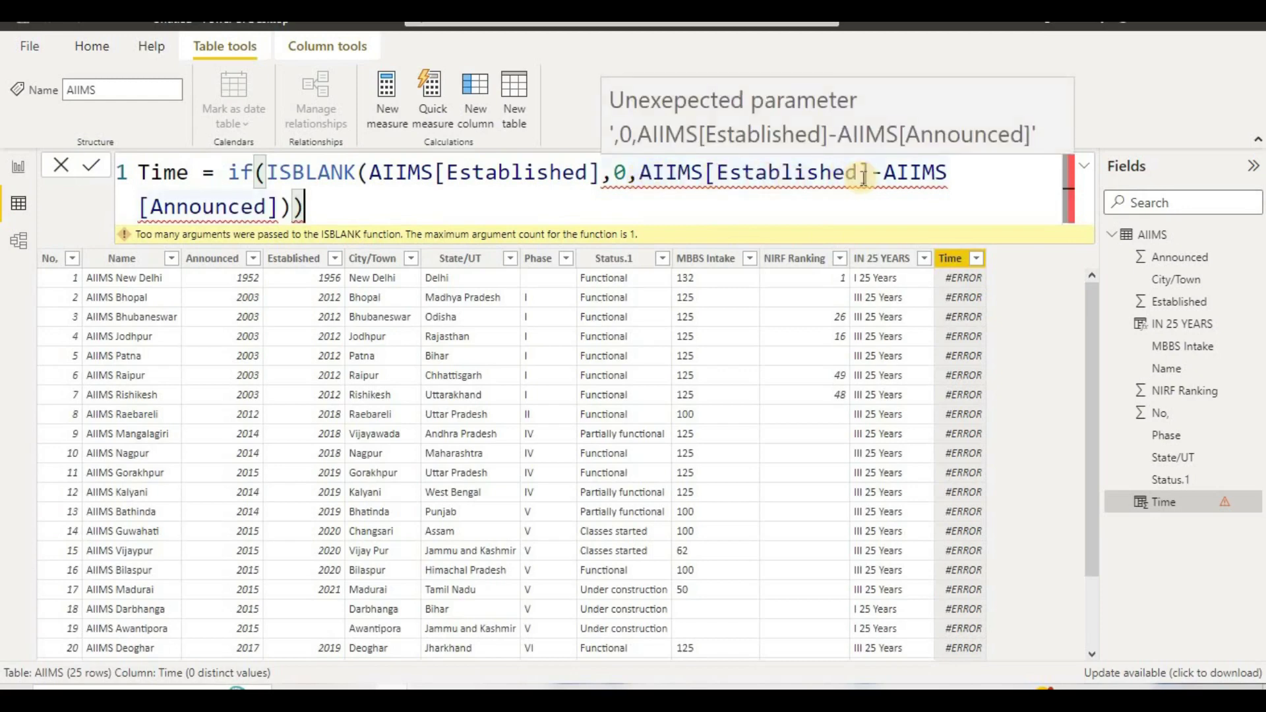
{"action": "left_click", "coordinate": [660, 187]}
{"action": "mouse_move", "coordinate": [659, 186]}
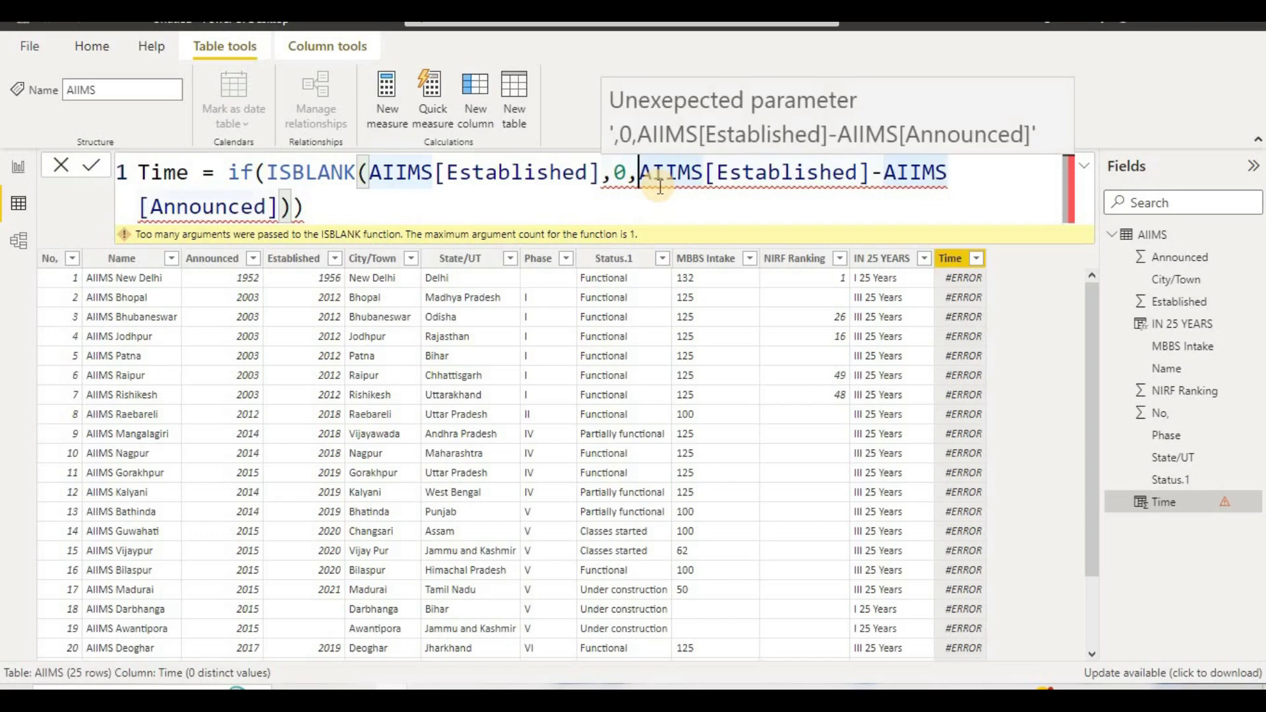
{"action": "type", "text": "'"}
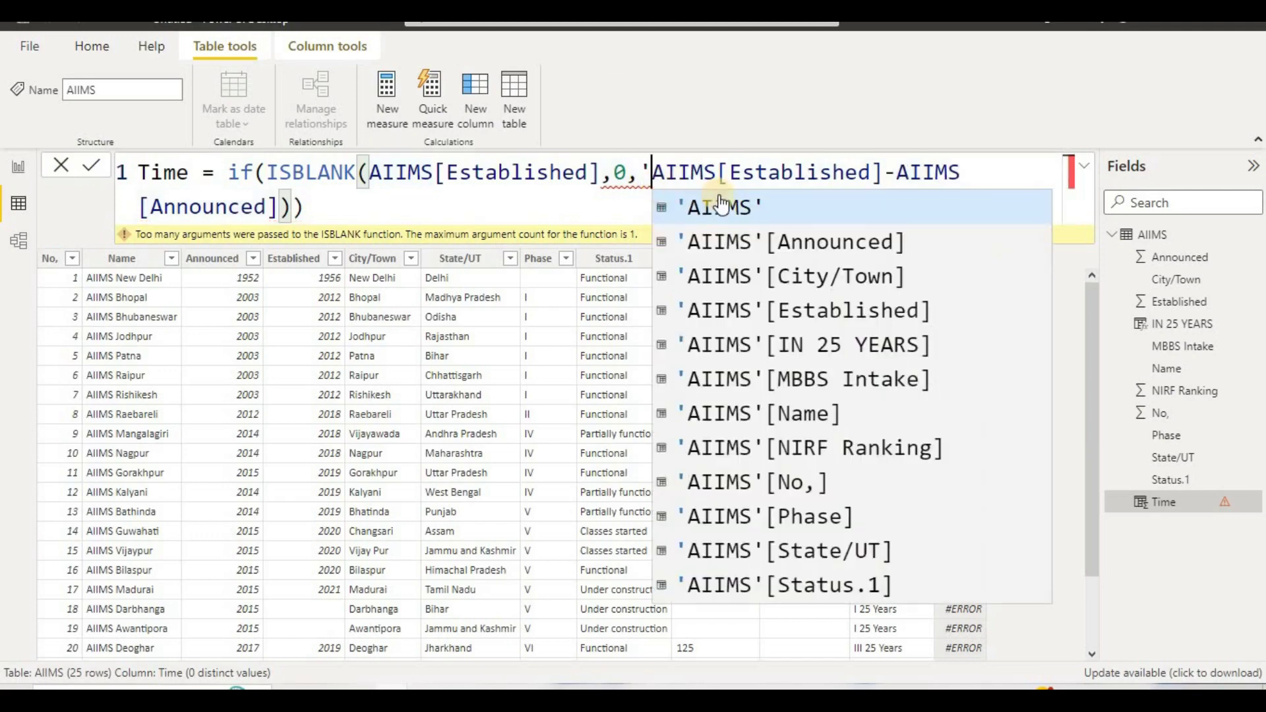
{"action": "left_click", "coordinate": [735, 310]}
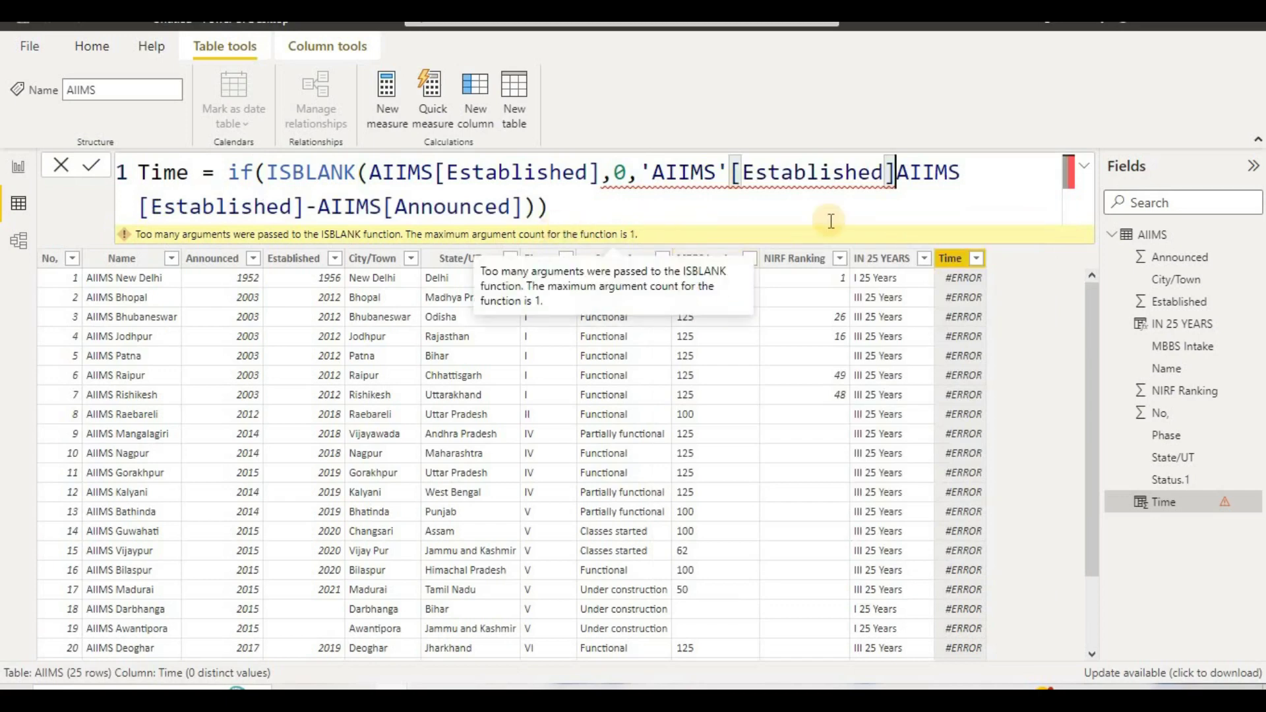
{"action": "left_click_drag", "start_coordinate": [897, 173], "coordinate": [305, 207]}
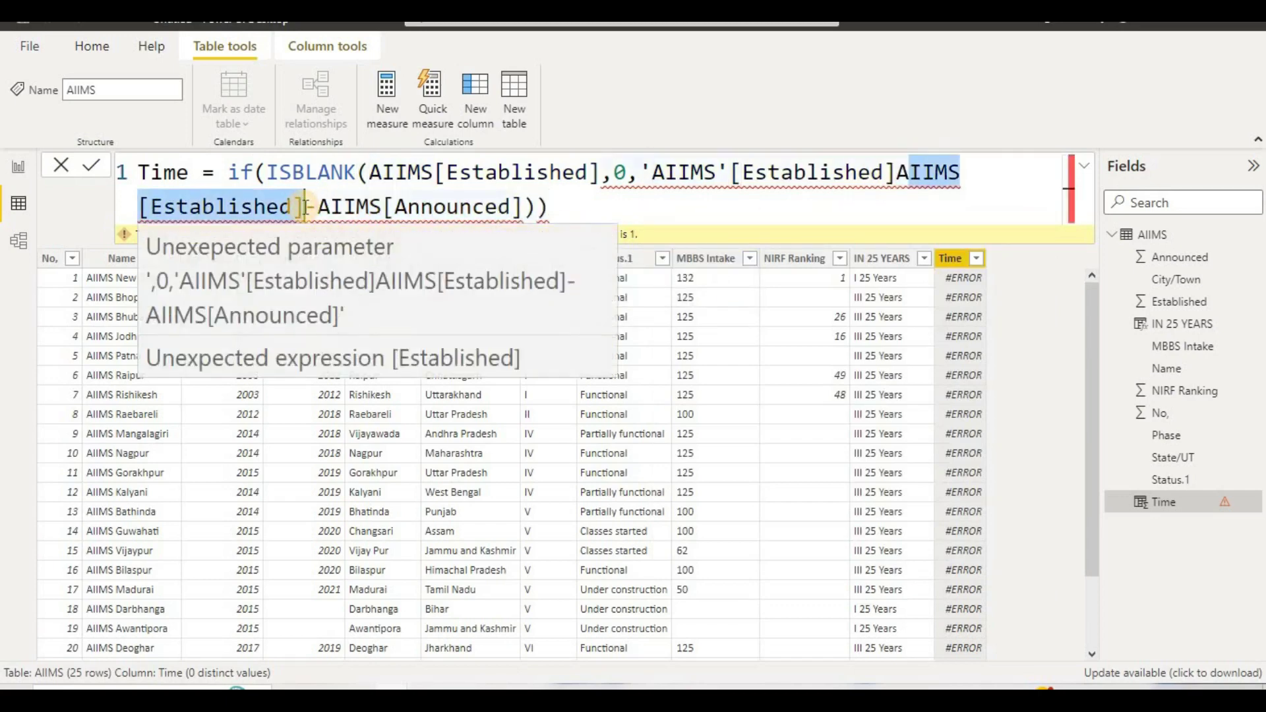
{"action": "key", "text": "BackSpace"}
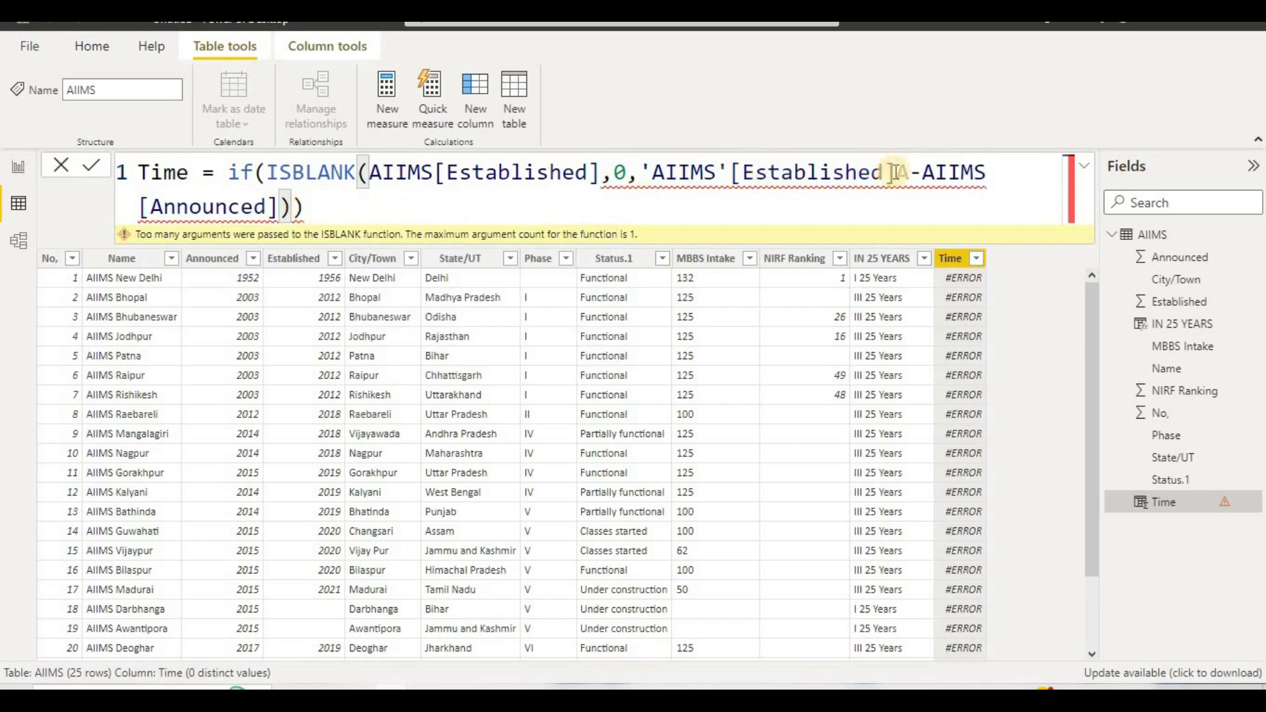
Replace the rest of the Time formula with a subtraction of 'AIIMS'[Announced] and two closing parentheses
{"action": "left_click_drag", "start_coordinate": [897, 173], "coordinate": [1067, 201]}
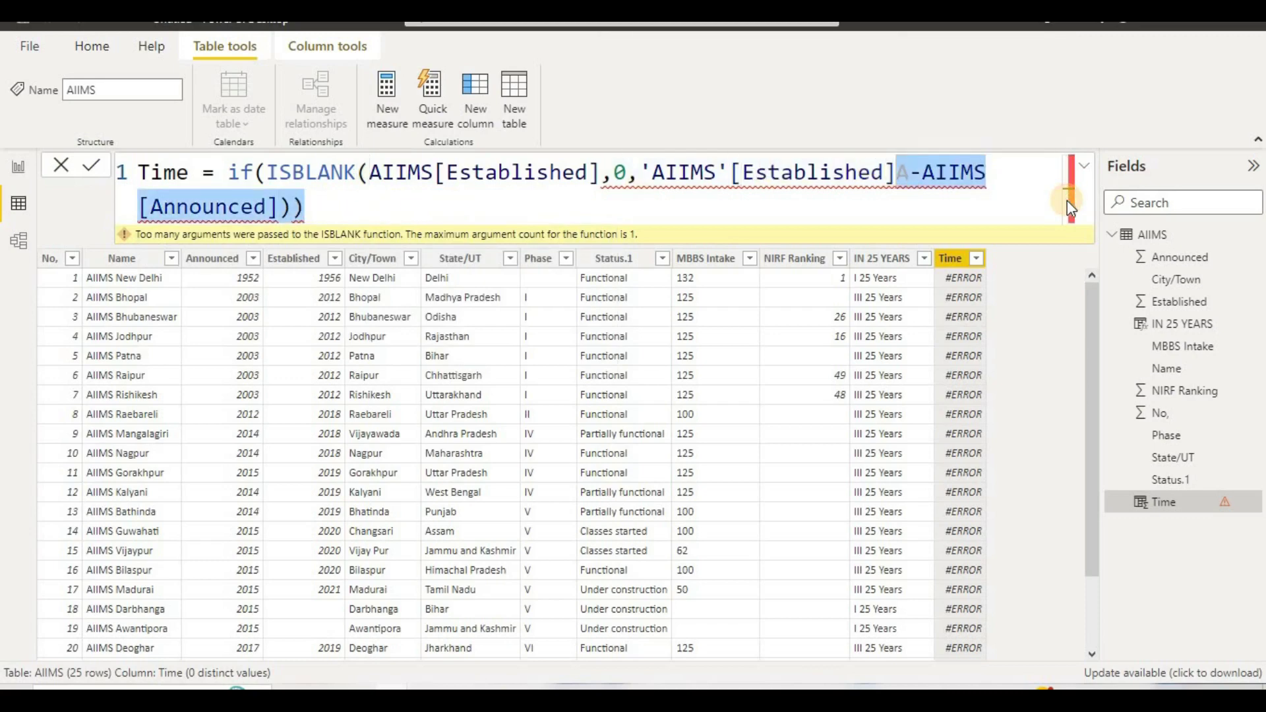
{"action": "key", "text": "BackSpace"}
{"action": "type", "text": "-"}
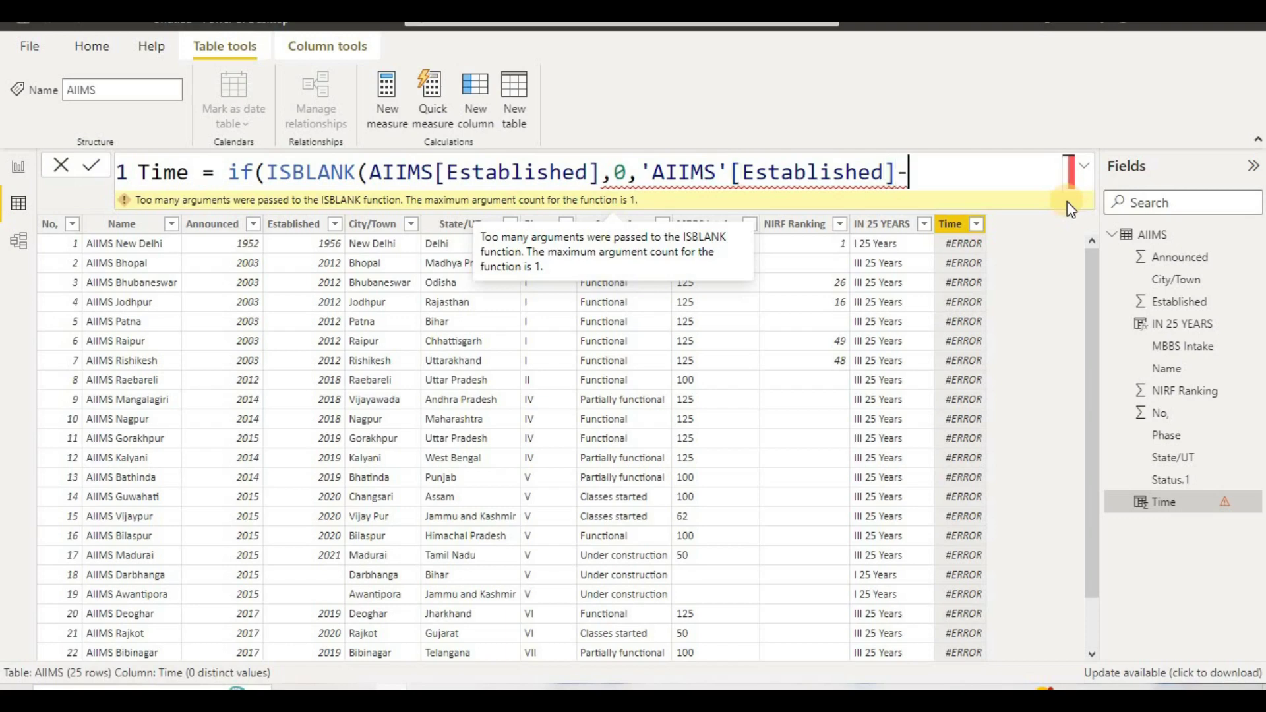
{"action": "type", "text": "'a"}
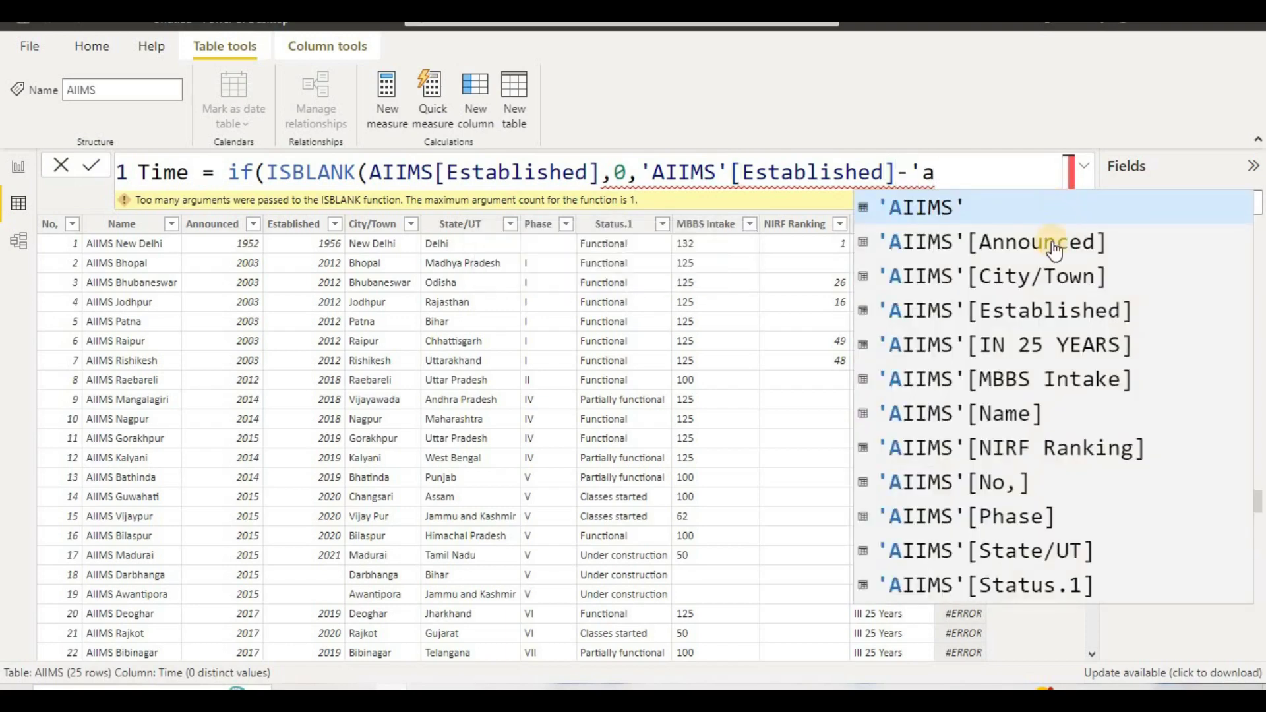
{"action": "left_click", "coordinate": [1051, 243]}
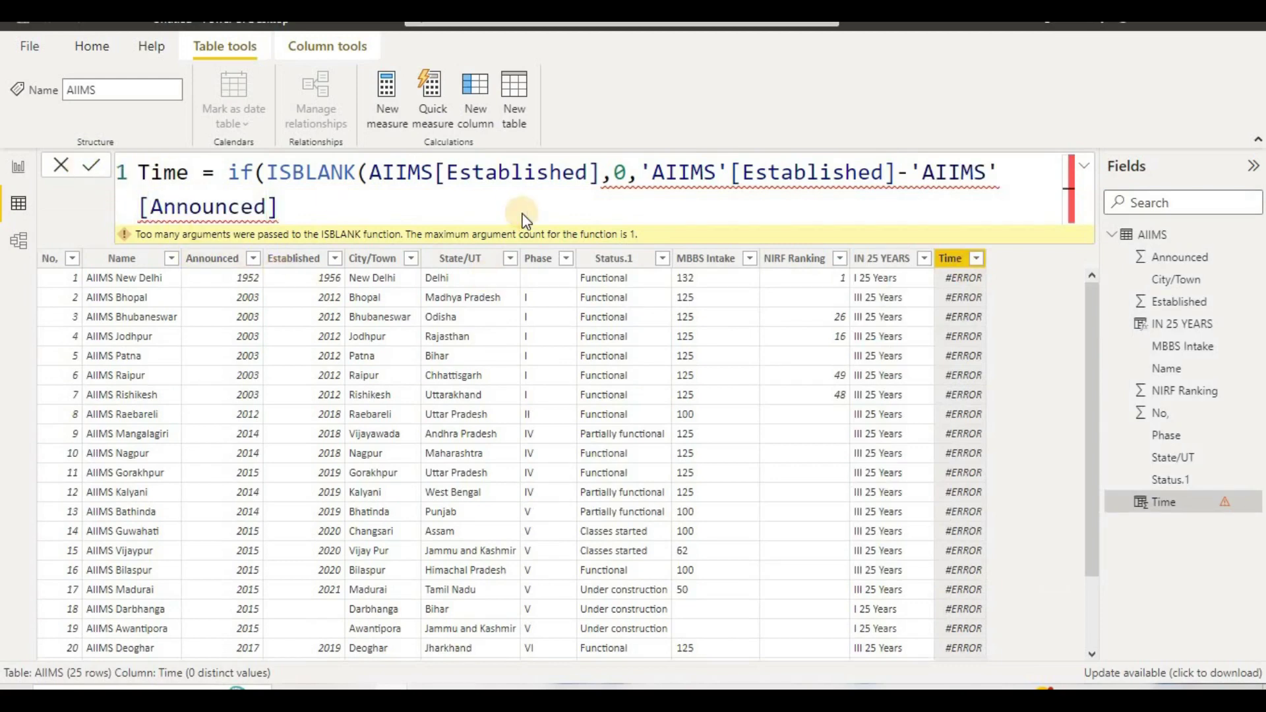
{"action": "type", "text": "))"}
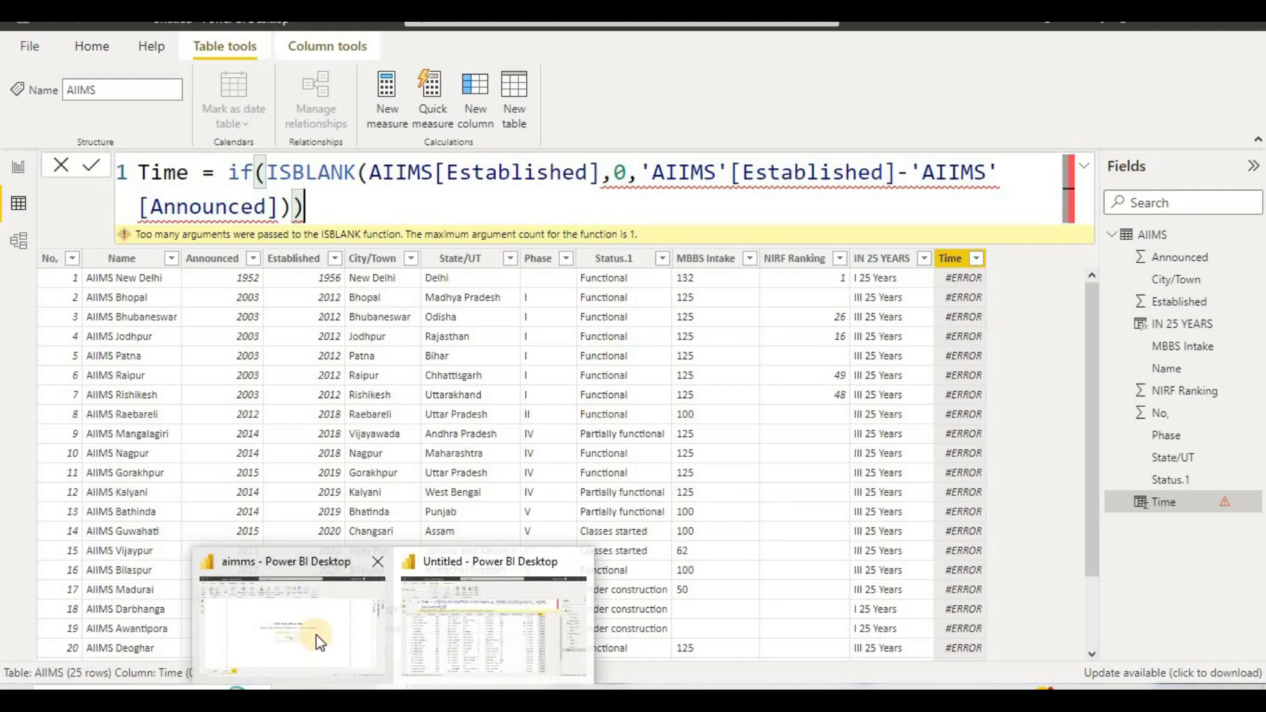
Switch to the aimms report and examine its TIME column formula for comparison, and return to the untitled report
{"action": "left_click", "coordinate": [315, 635]}
{"action": "left_click", "coordinate": [227, 620]}
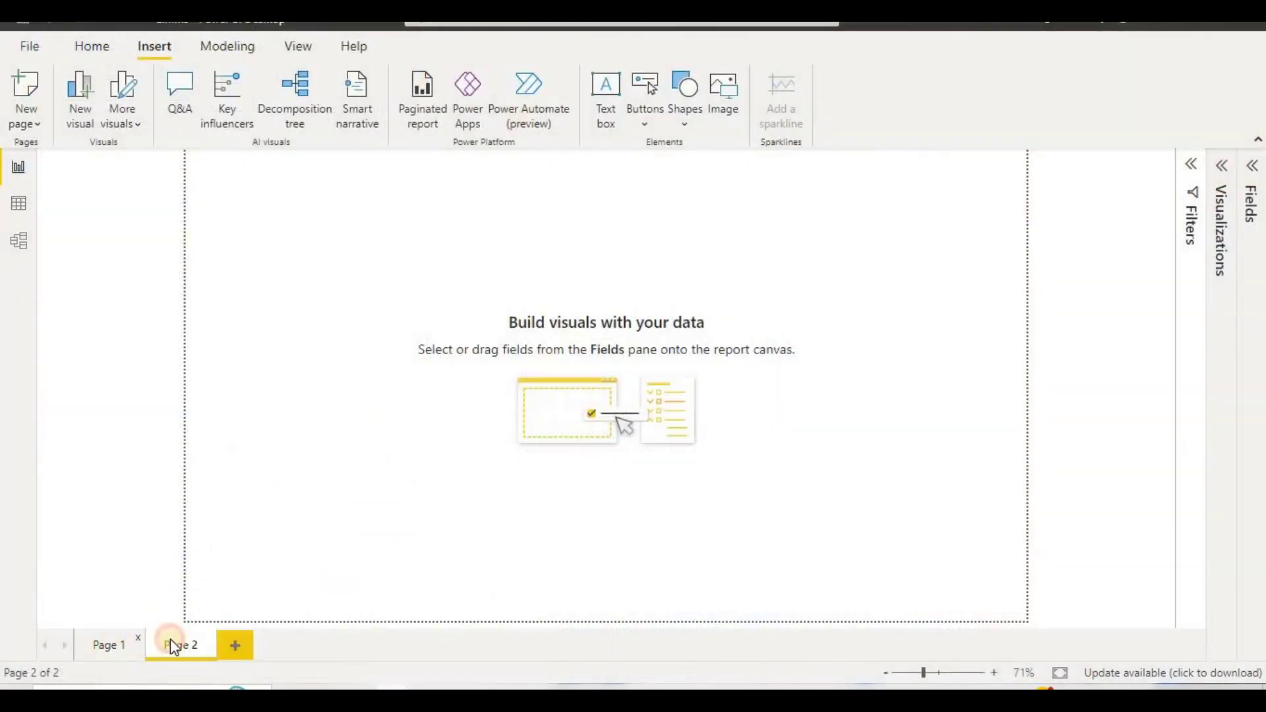
{"action": "left_click", "coordinate": [125, 642]}
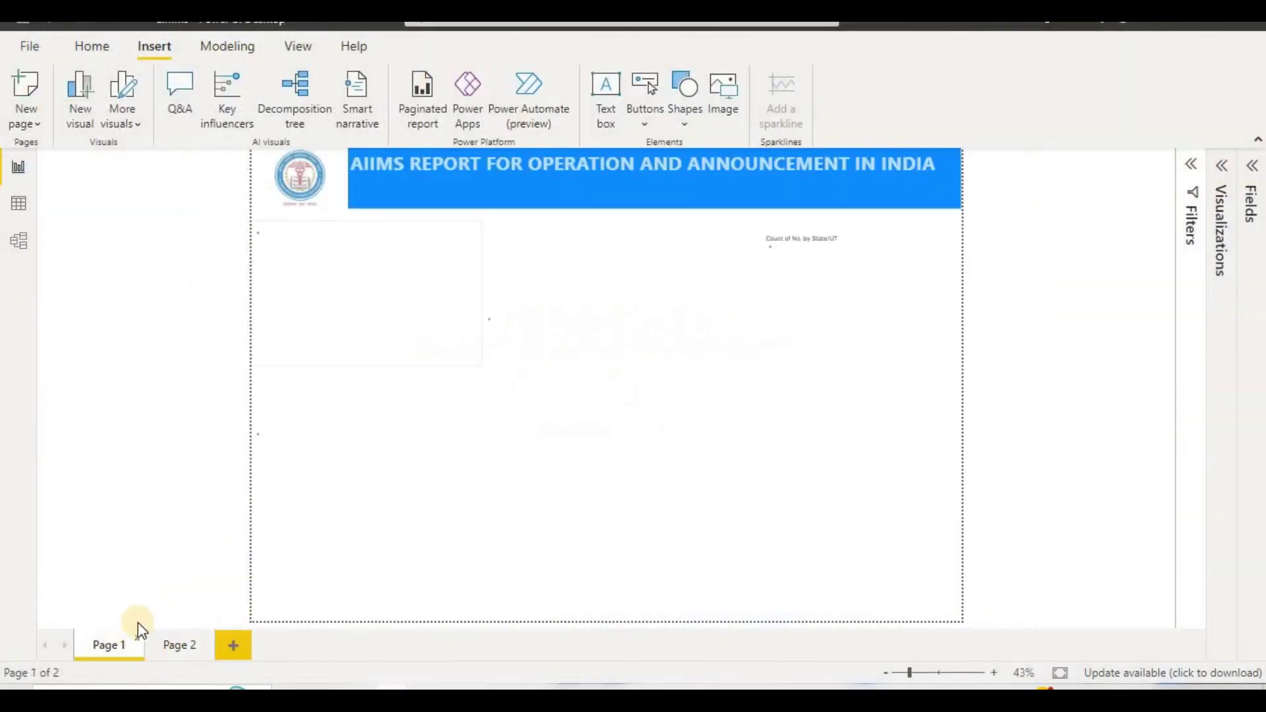
{"action": "left_click", "coordinate": [19, 204]}
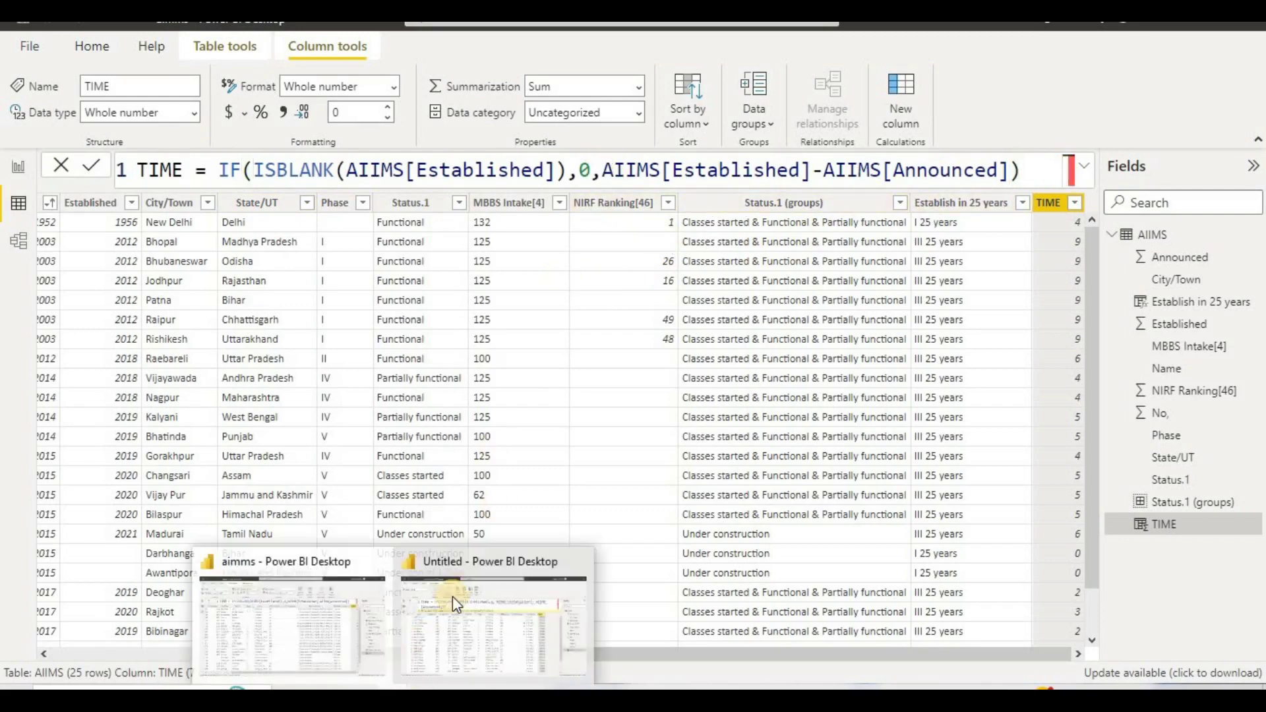
{"action": "left_click", "coordinate": [587, 581]}
Close the ISBLANK parenthesis after AIIMS[Established] in the Time formula and replace everything after the 0 argument with AIIMS[Established]
{"action": "left_click", "coordinate": [601, 173]}
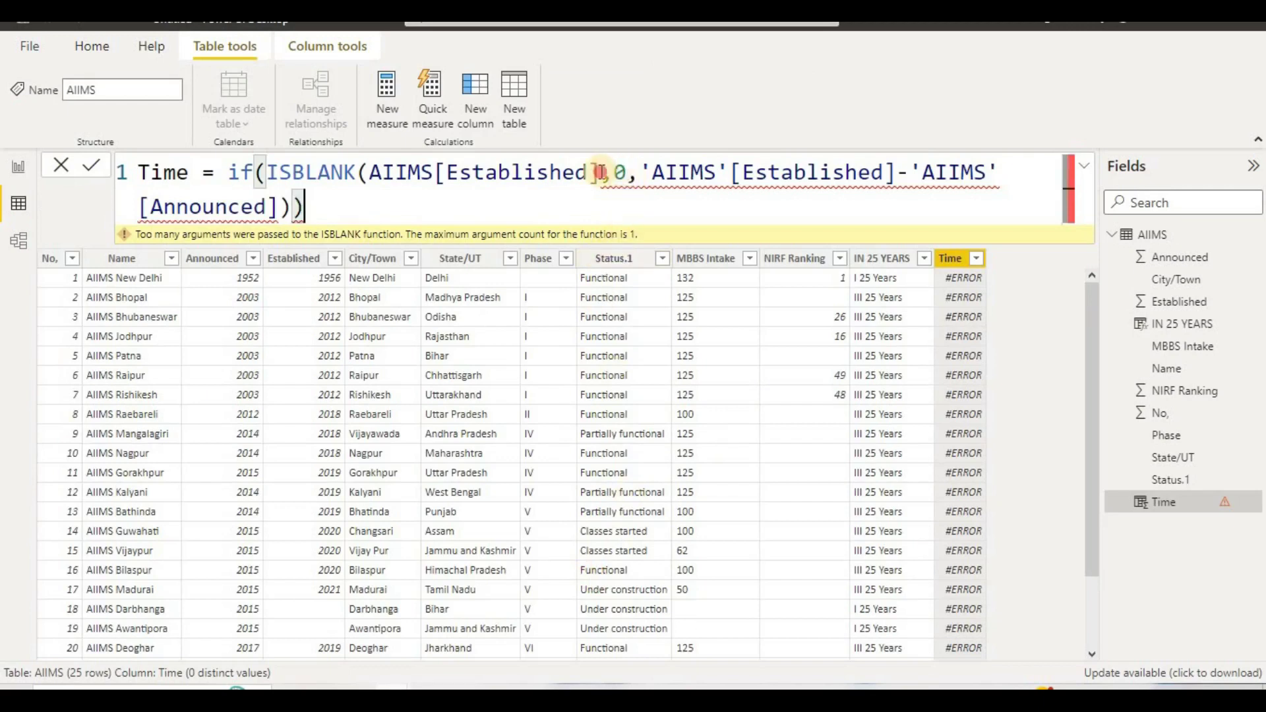
{"action": "type", "text": ")"}
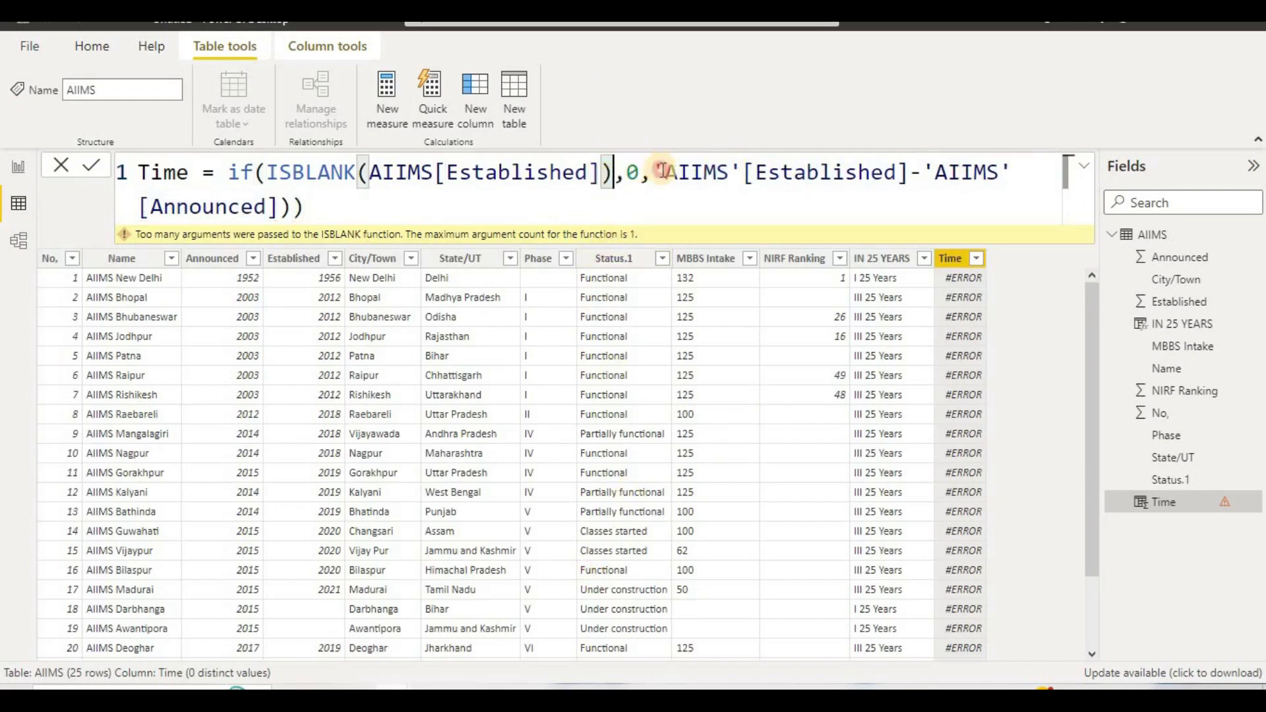
{"action": "left_click", "coordinate": [661, 173]}
{"action": "key", "text": "BackSpace"}
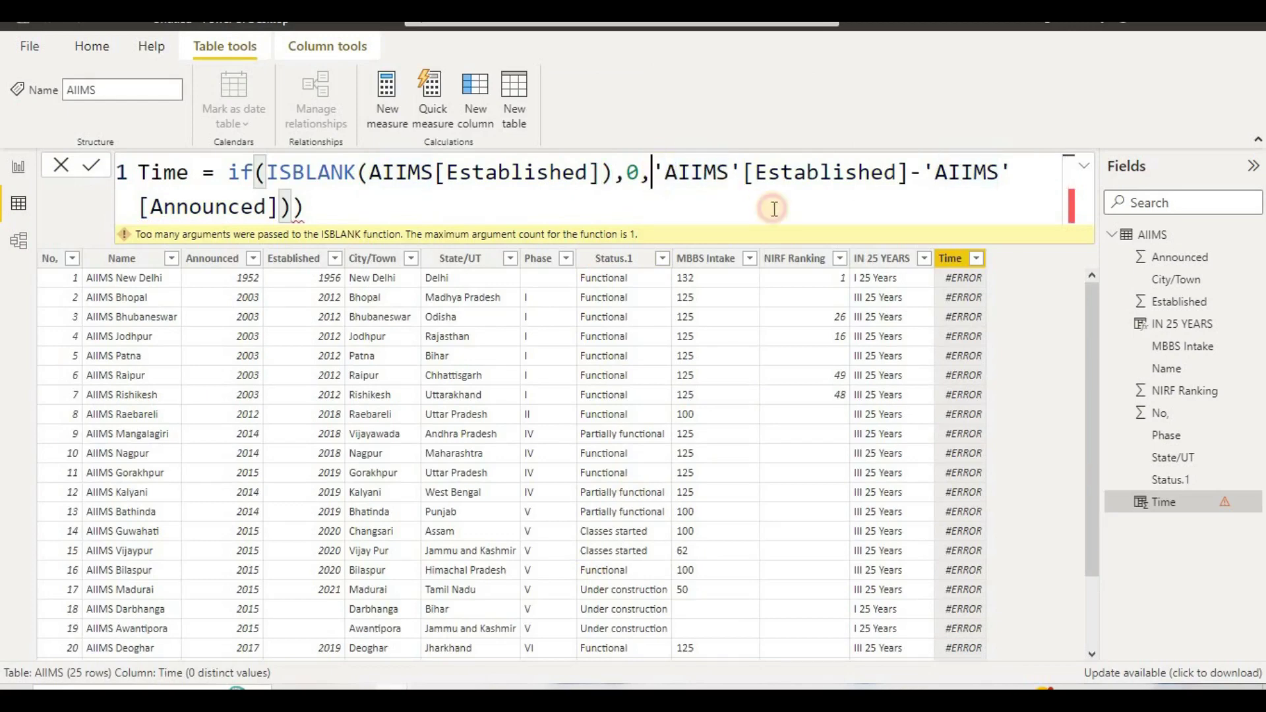
{"action": "left_click", "coordinate": [774, 209], "text": "shift"}
{"action": "key", "text": "BackSpace"}
{"action": "type", "text": "aii"}
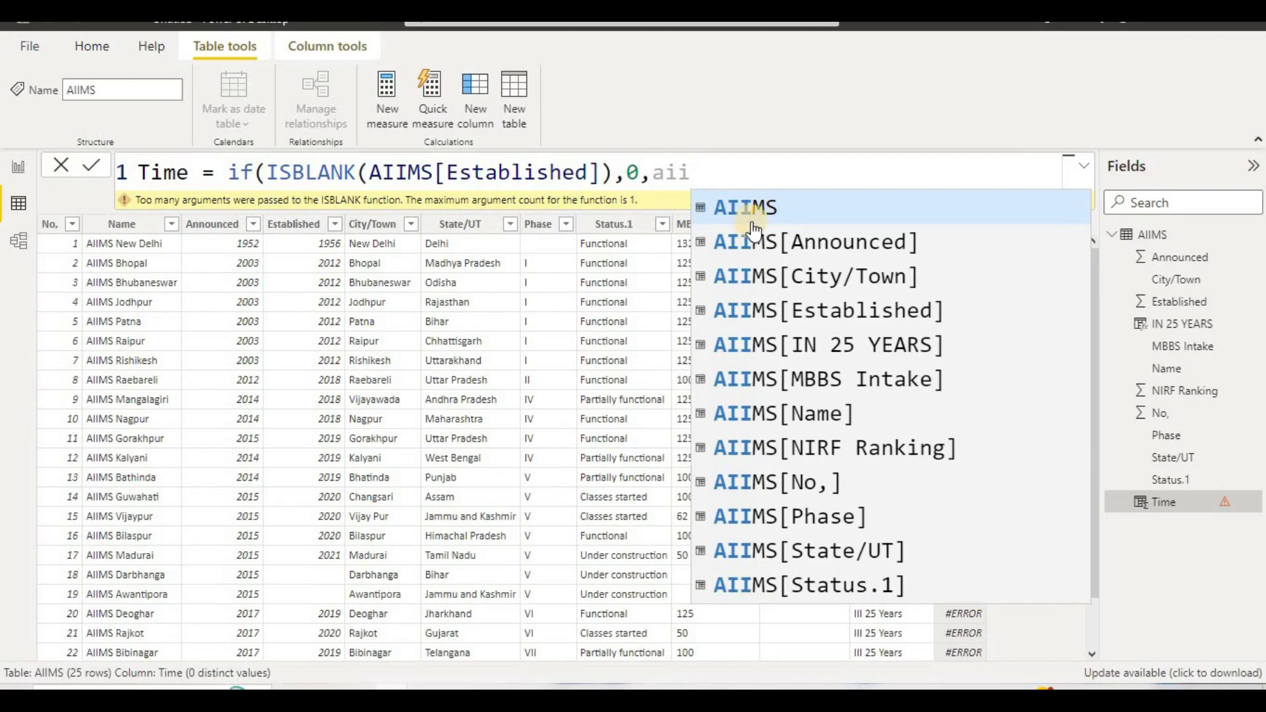
{"action": "left_click", "coordinate": [820, 311]}
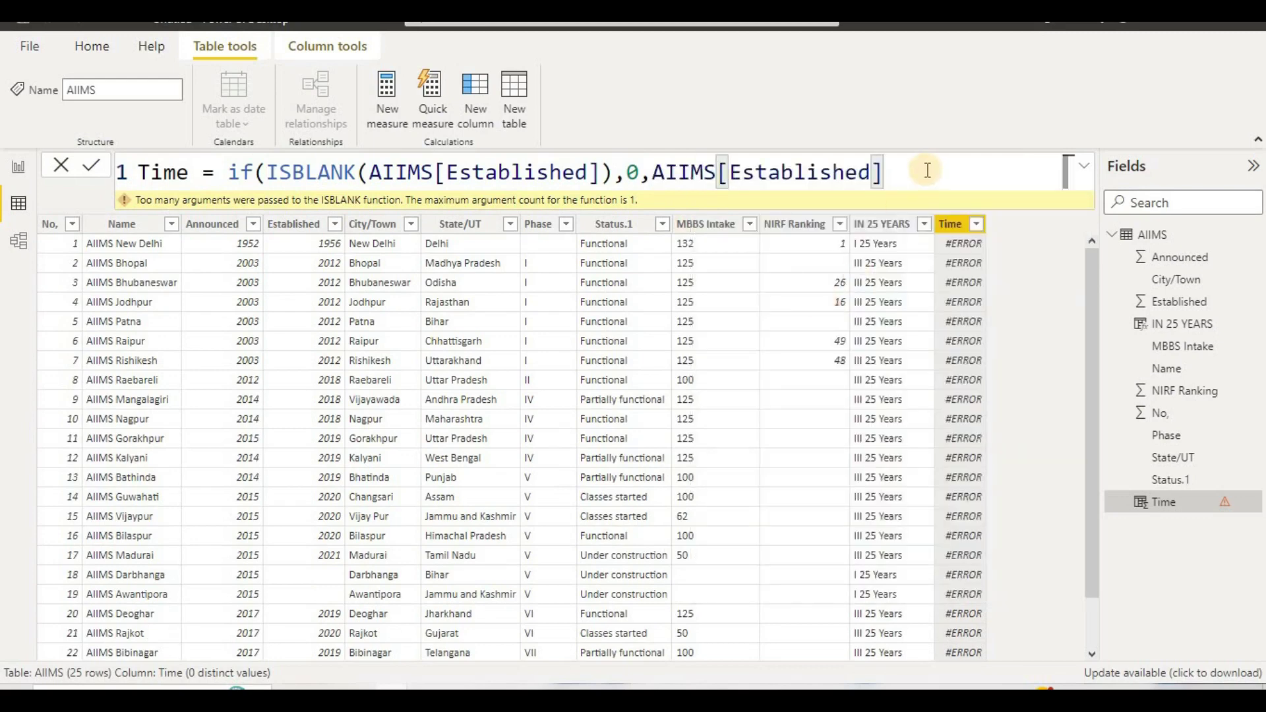
Complete the Time formula by subtracting AIIMS[Announced], close the IF parenthesis, and commit it
{"action": "type", "text": "-a"}
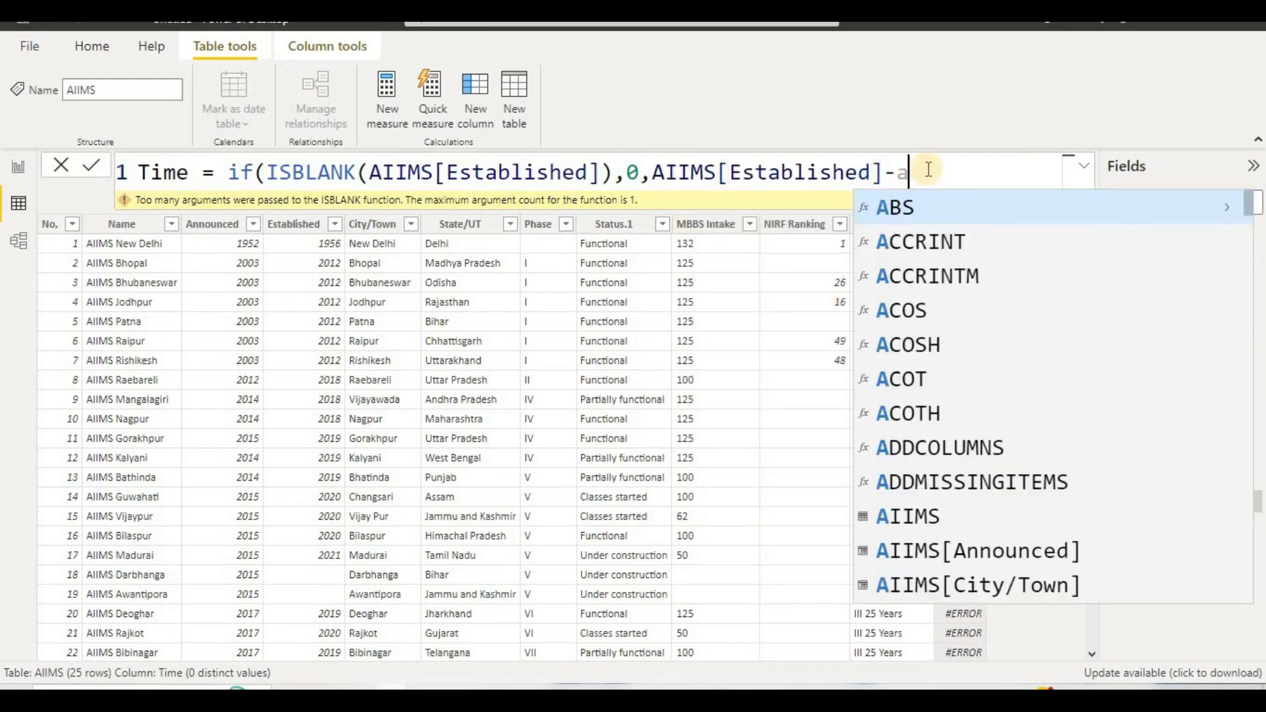
{"action": "type", "text": "i"}
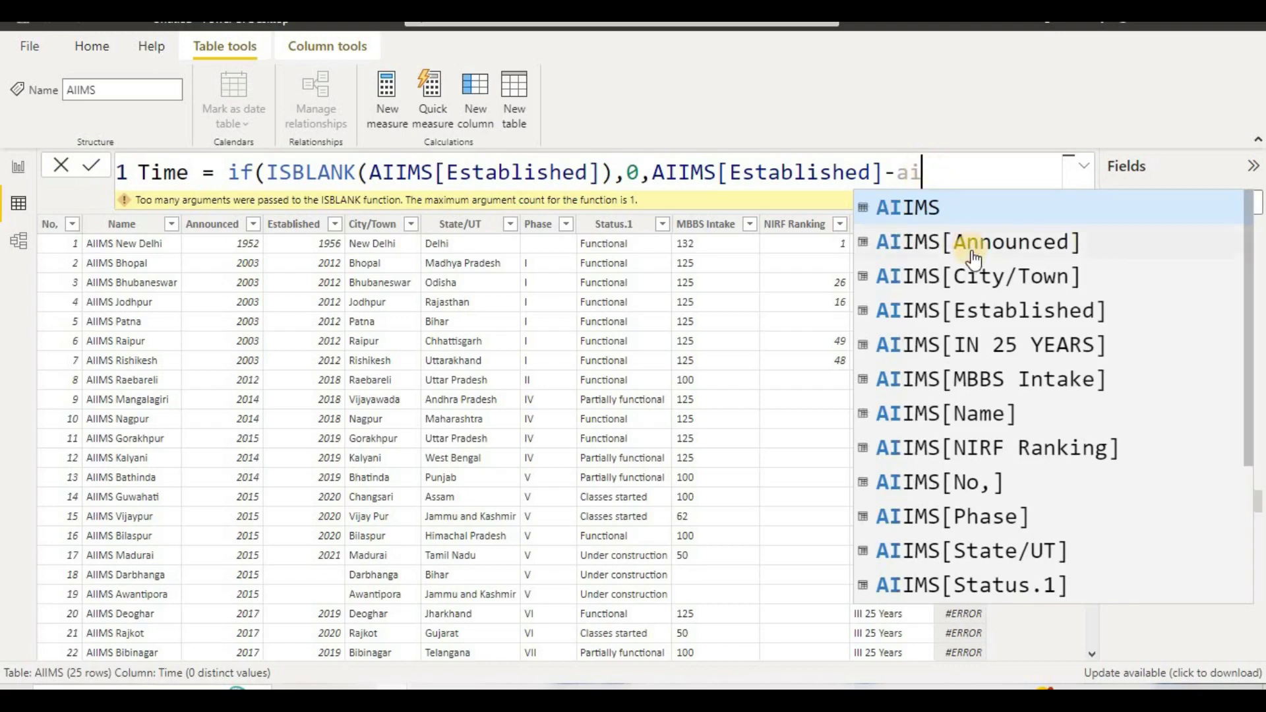
{"action": "left_click", "coordinate": [950, 244]}
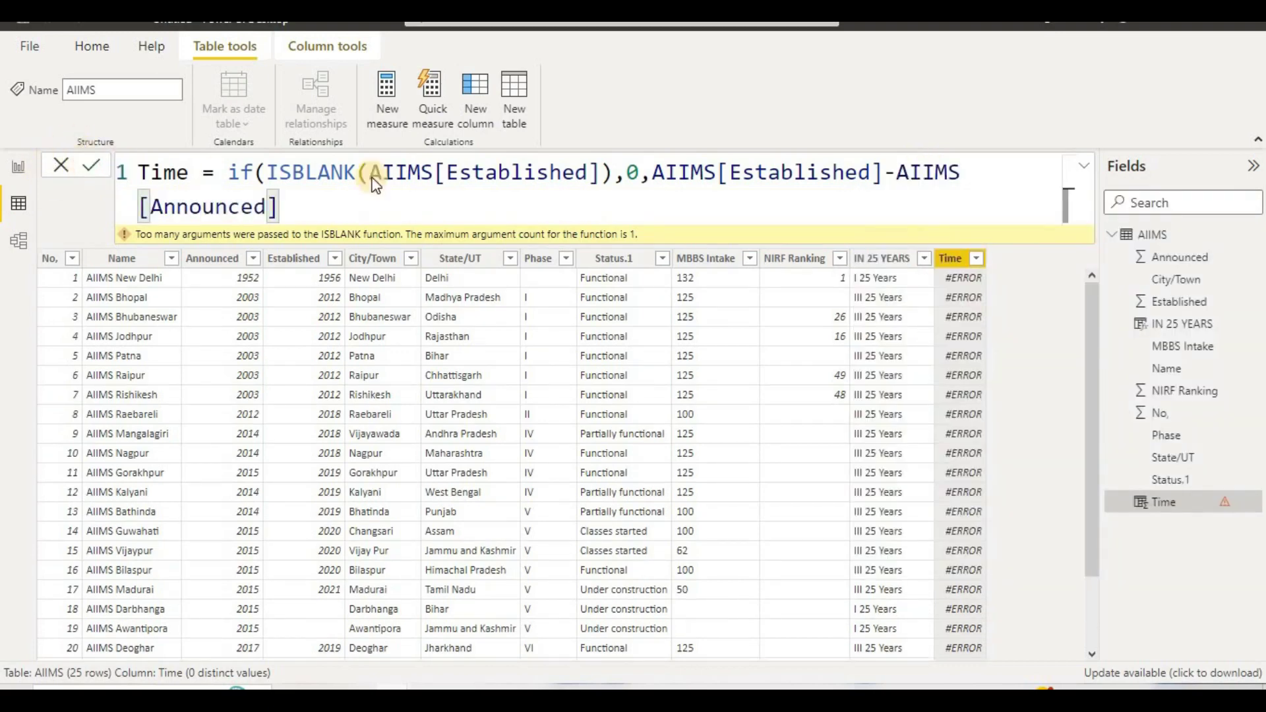
{"action": "left_click", "coordinate": [606, 174]}
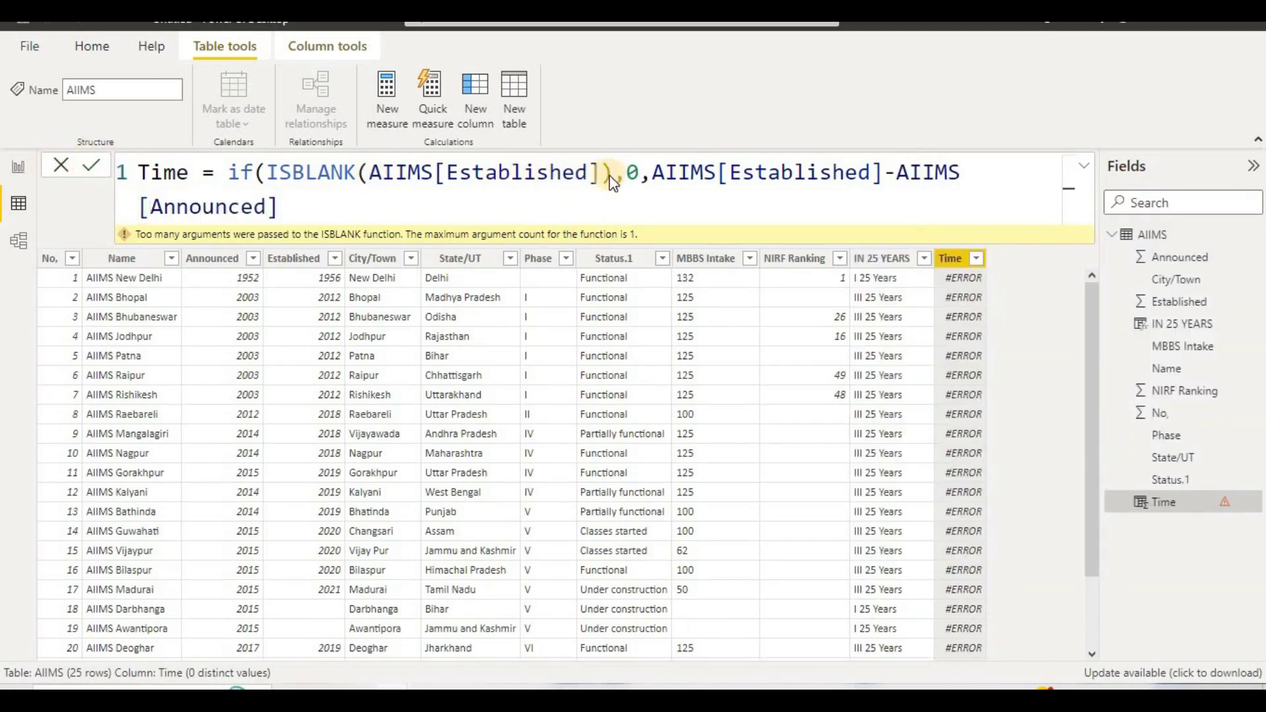
{"action": "key", "text": "Return"}
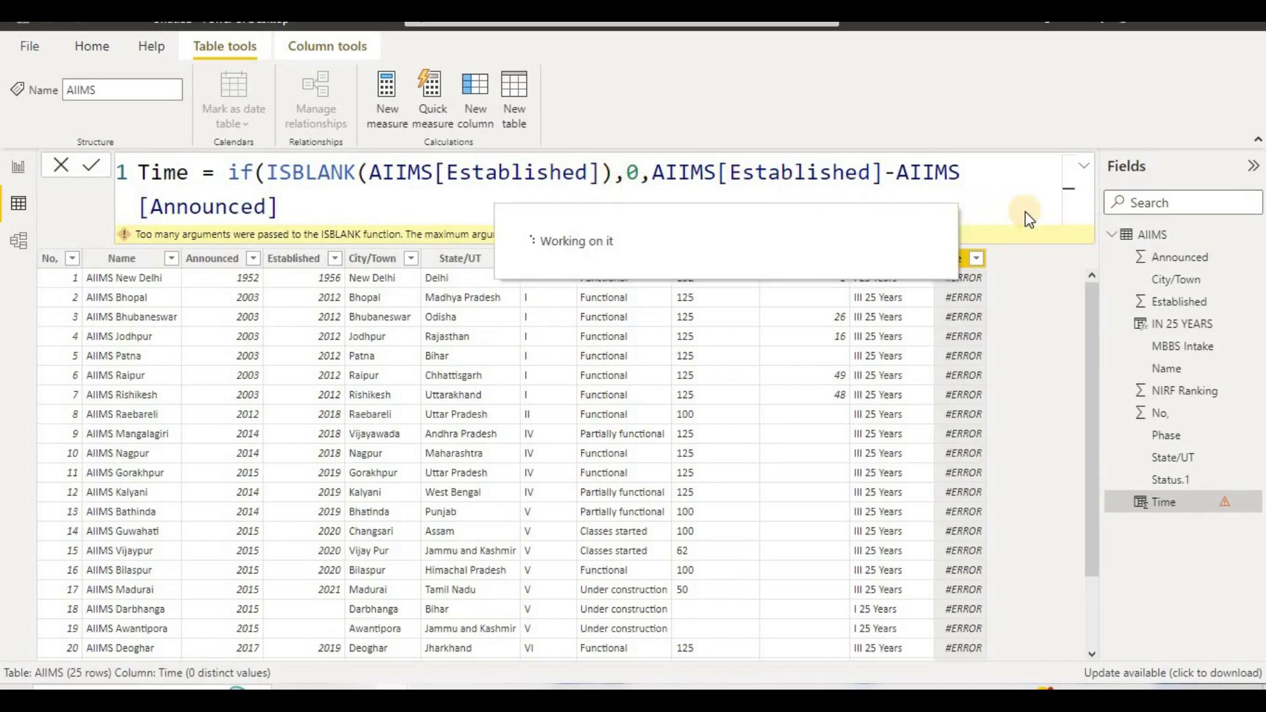
{"action": "left_click", "coordinate": [1047, 212]}
{"action": "type", "text": ")"}
{"action": "key", "text": "Return"}
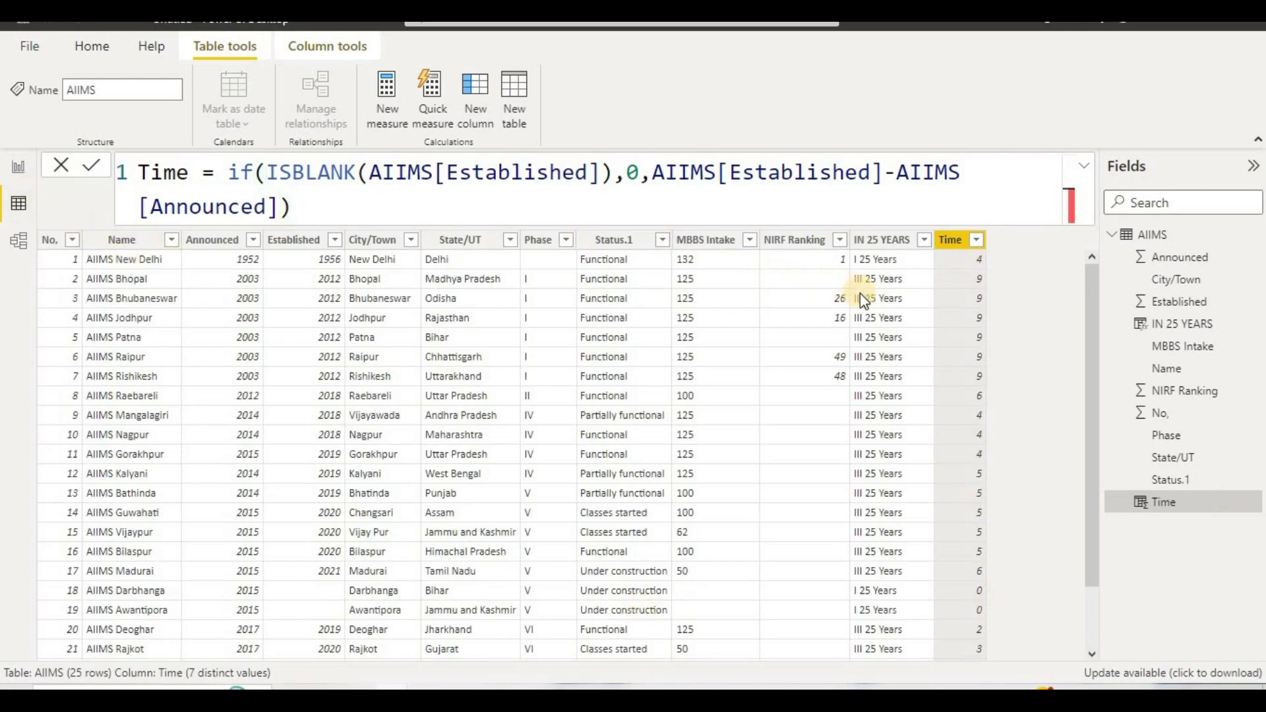
Add a multi-row card to the empty report page and make it wider and taller
{"action": "left_click", "coordinate": [17, 169]}
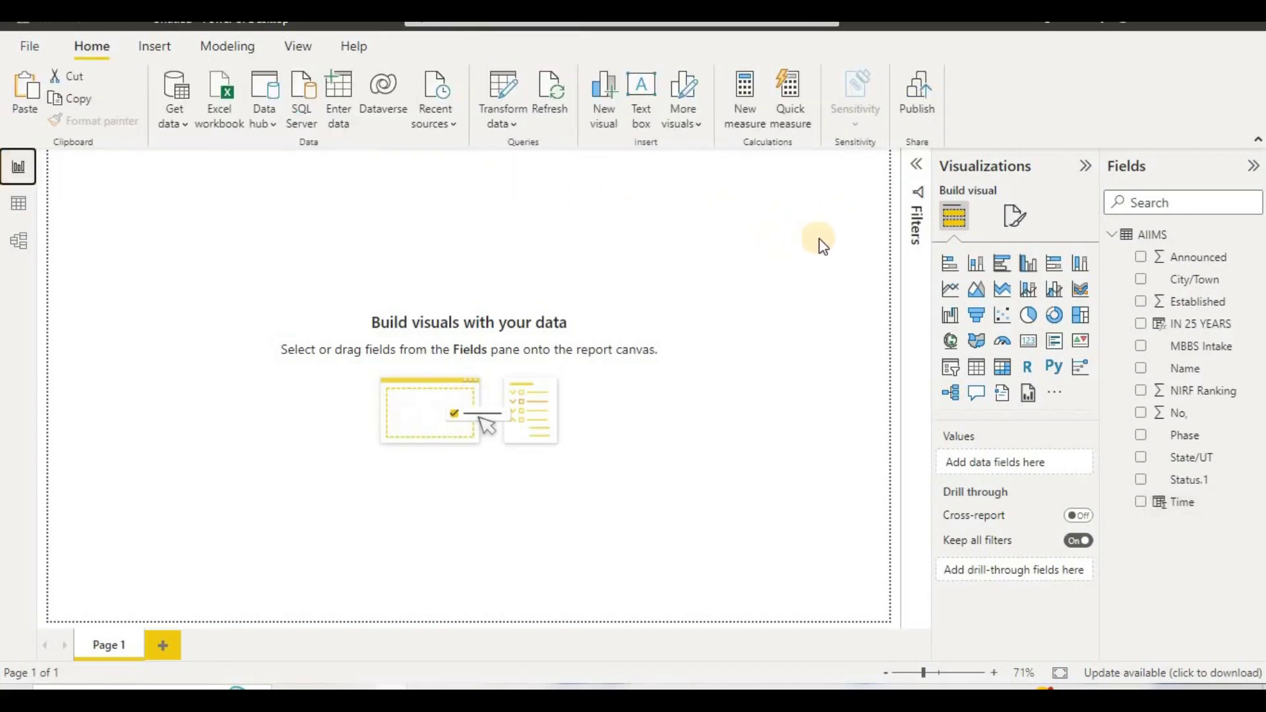
{"action": "left_click", "coordinate": [1064, 351]}
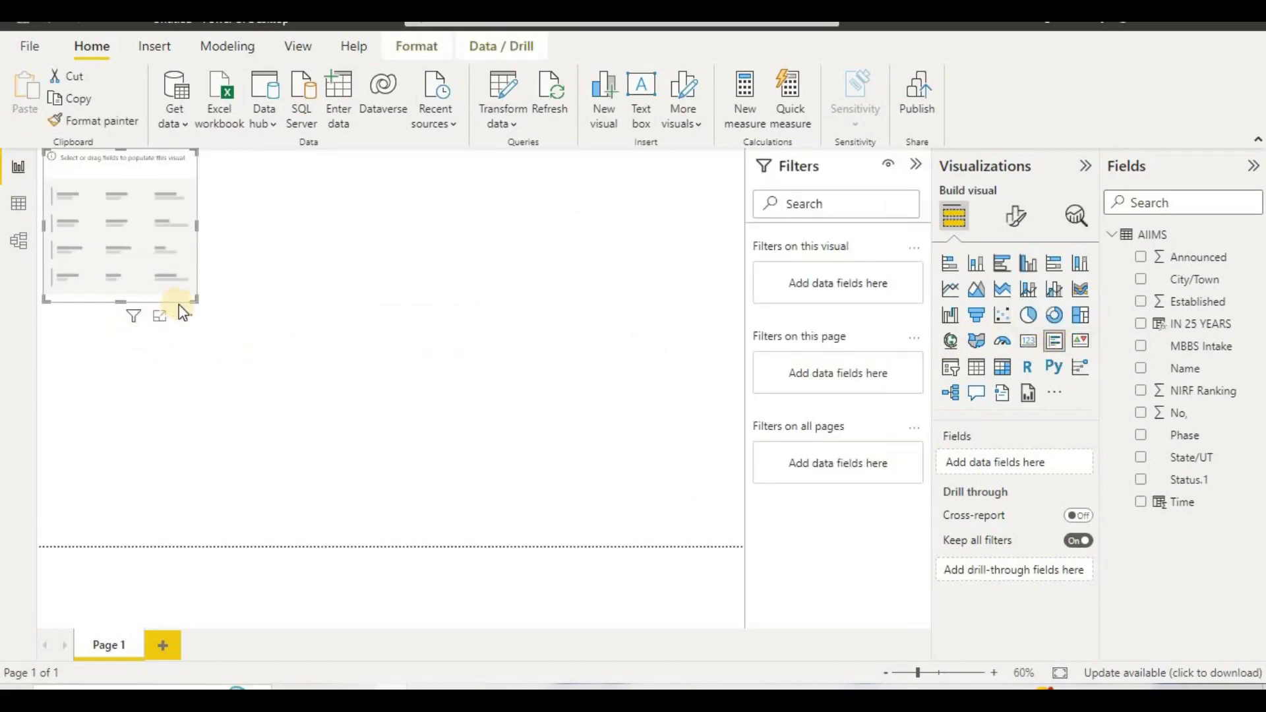
{"action": "left_click_drag", "start_coordinate": [195, 303], "coordinate": [232, 420]}
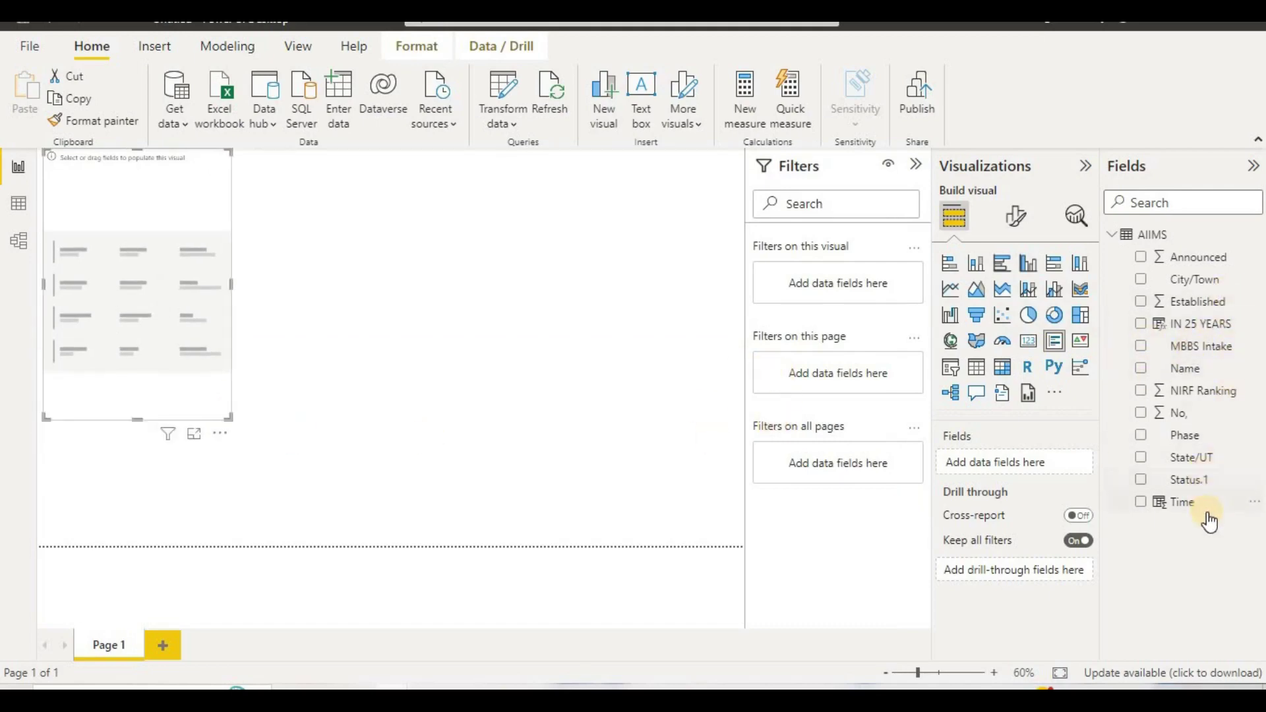
{"action": "mouse_move", "coordinate": [1185, 494]}
{"action": "left_mouse_down"}
{"action": "mouse_move", "coordinate": [996, 472]}
{"action": "mouse_move", "coordinate": [1181, 484]}
{"action": "mouse_move", "coordinate": [1171, 503]}
{"action": "left_mouse_up"}
{"action": "right_click", "coordinate": [1170, 502]}
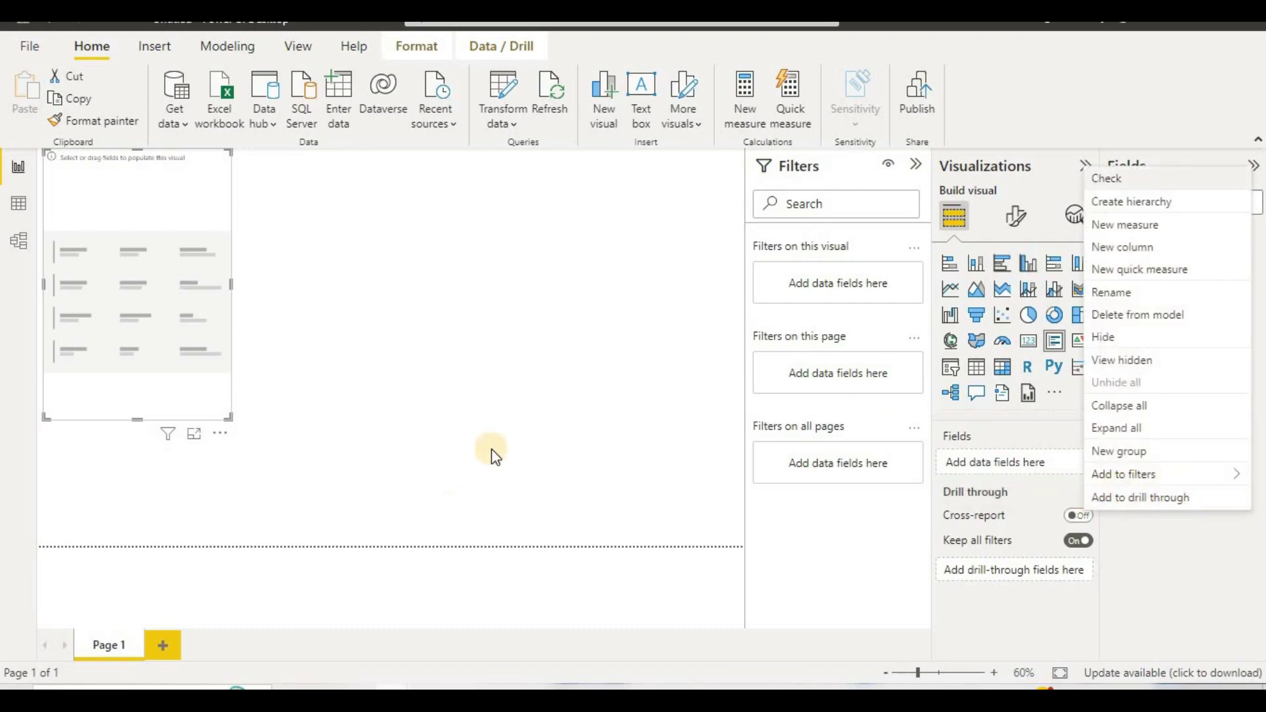
{"action": "left_click", "coordinate": [496, 427]}
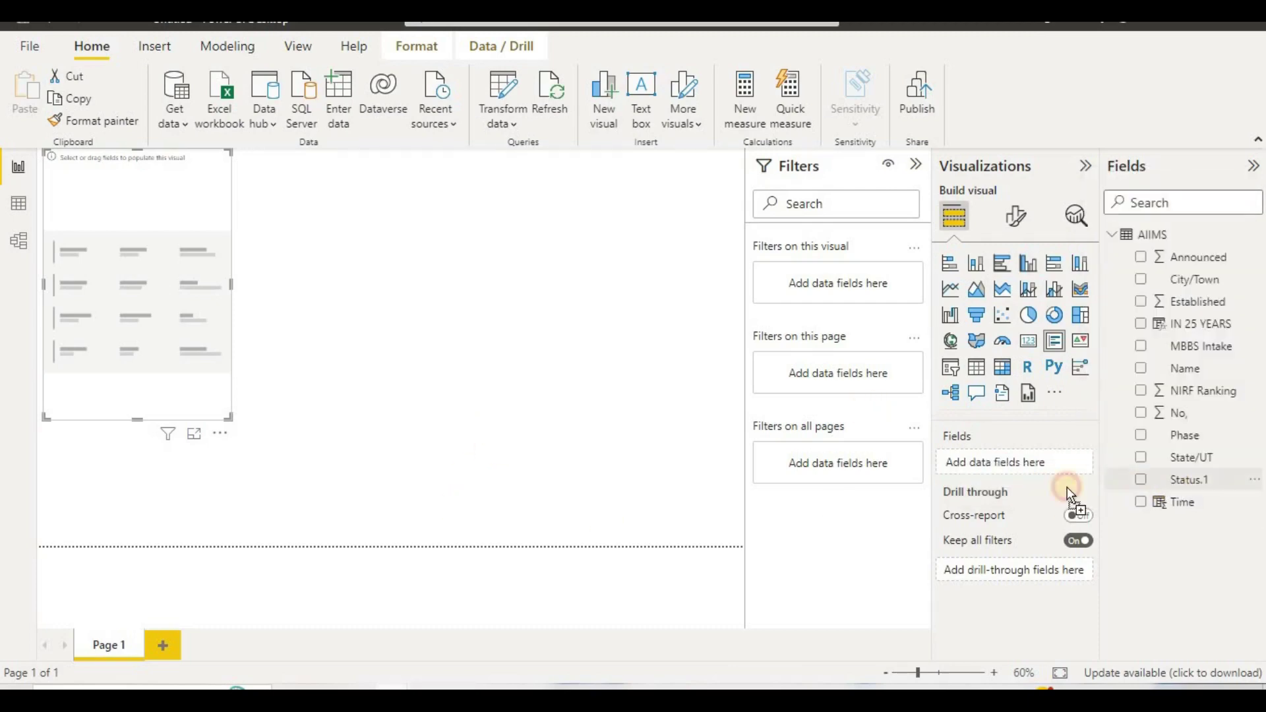
Add the Status.1 and No, fields to the multi-row card
{"action": "left_click_drag", "start_coordinate": [1067, 487], "coordinate": [1012, 467]}
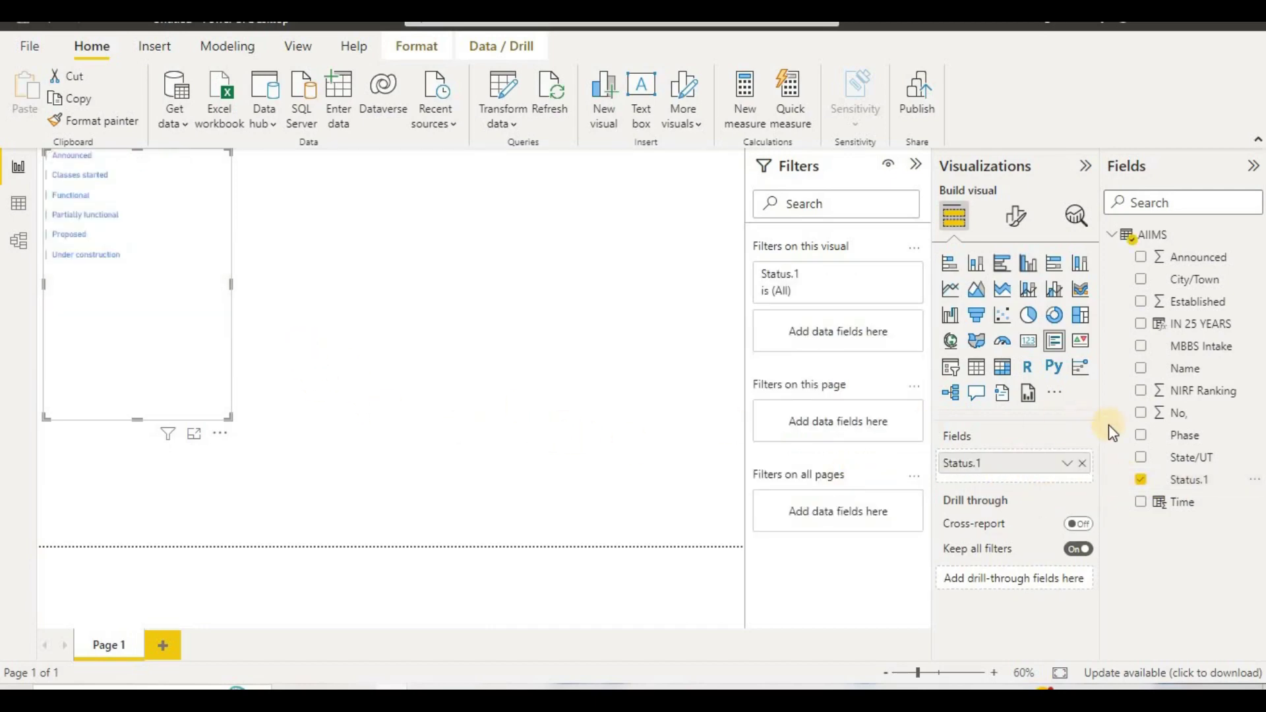
{"action": "left_click_drag", "start_coordinate": [1146, 414], "coordinate": [1004, 475]}
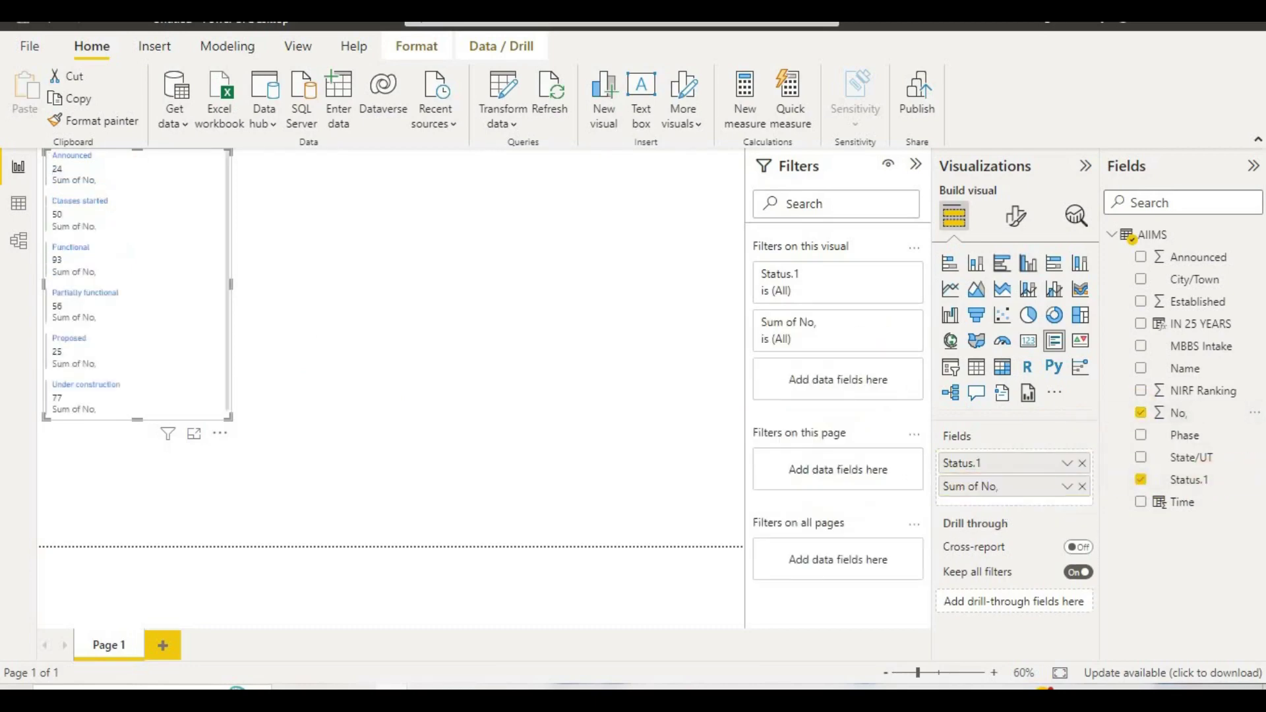
Create a Status.1 (groups) field that combines Classes started, Functional and Partially functional into one group
{"action": "right_click", "coordinate": [1176, 485]}
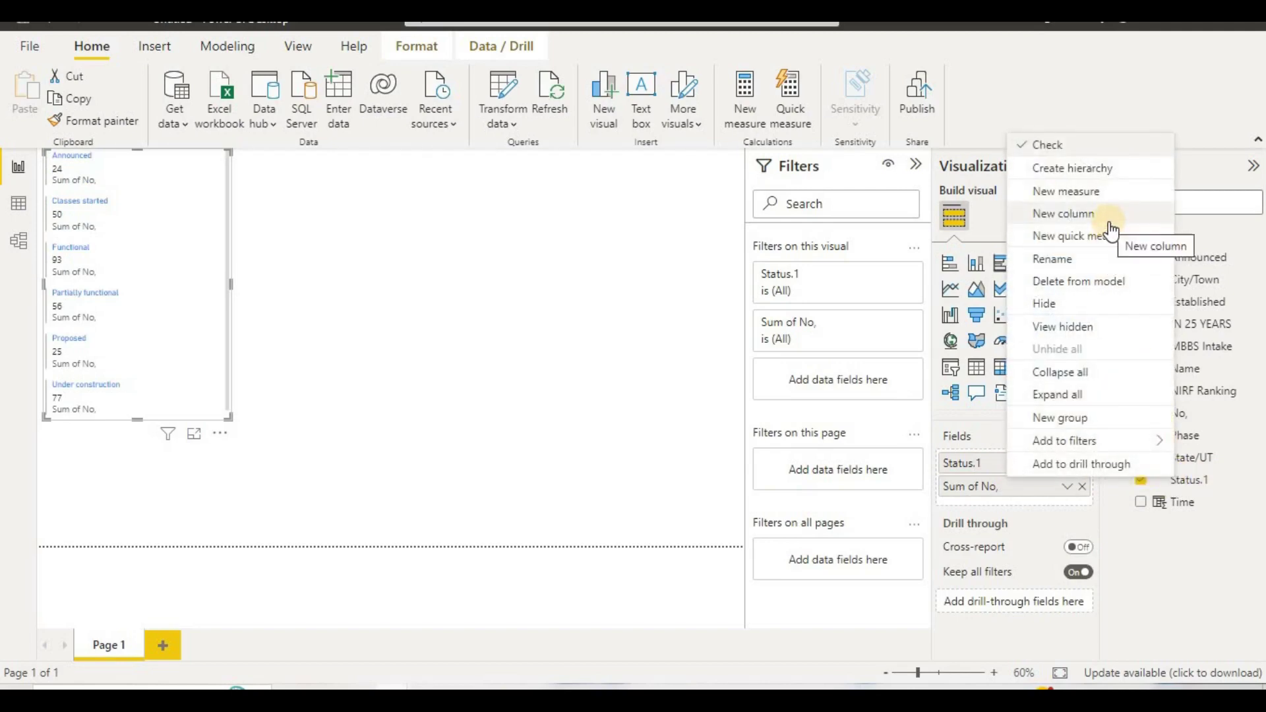
{"action": "left_click", "coordinate": [1109, 415]}
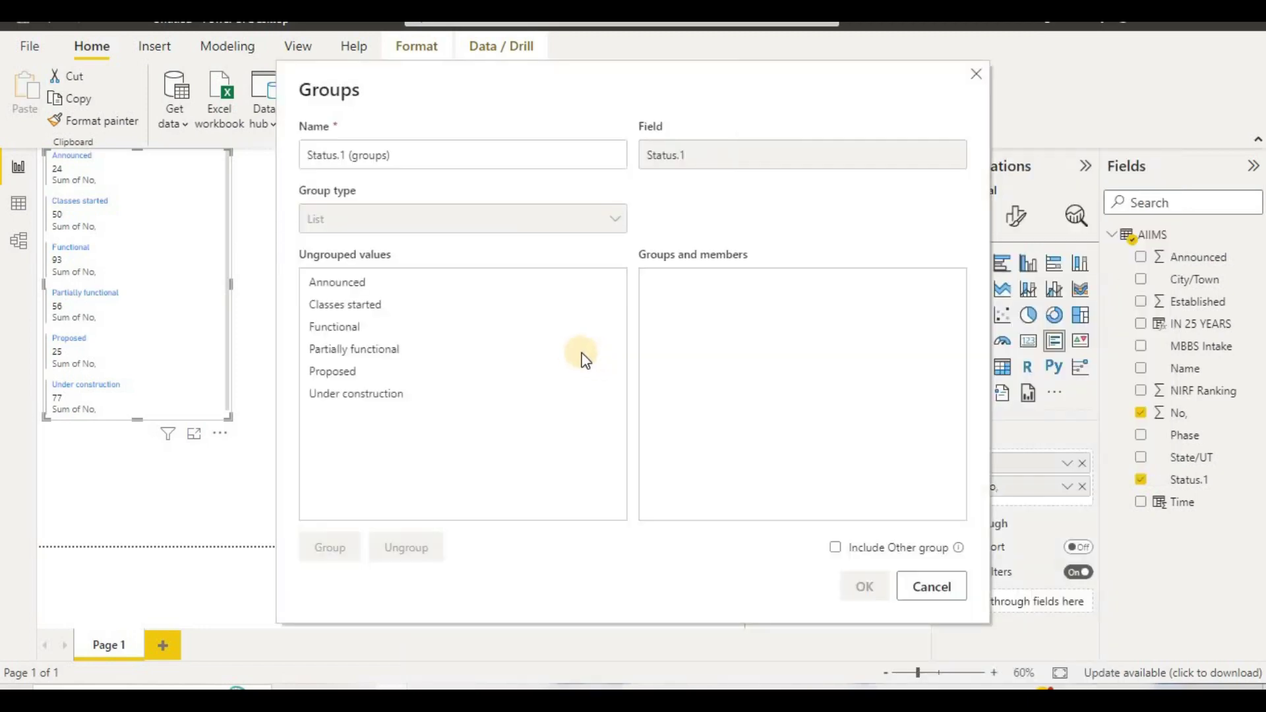
{"action": "left_click", "coordinate": [394, 304]}
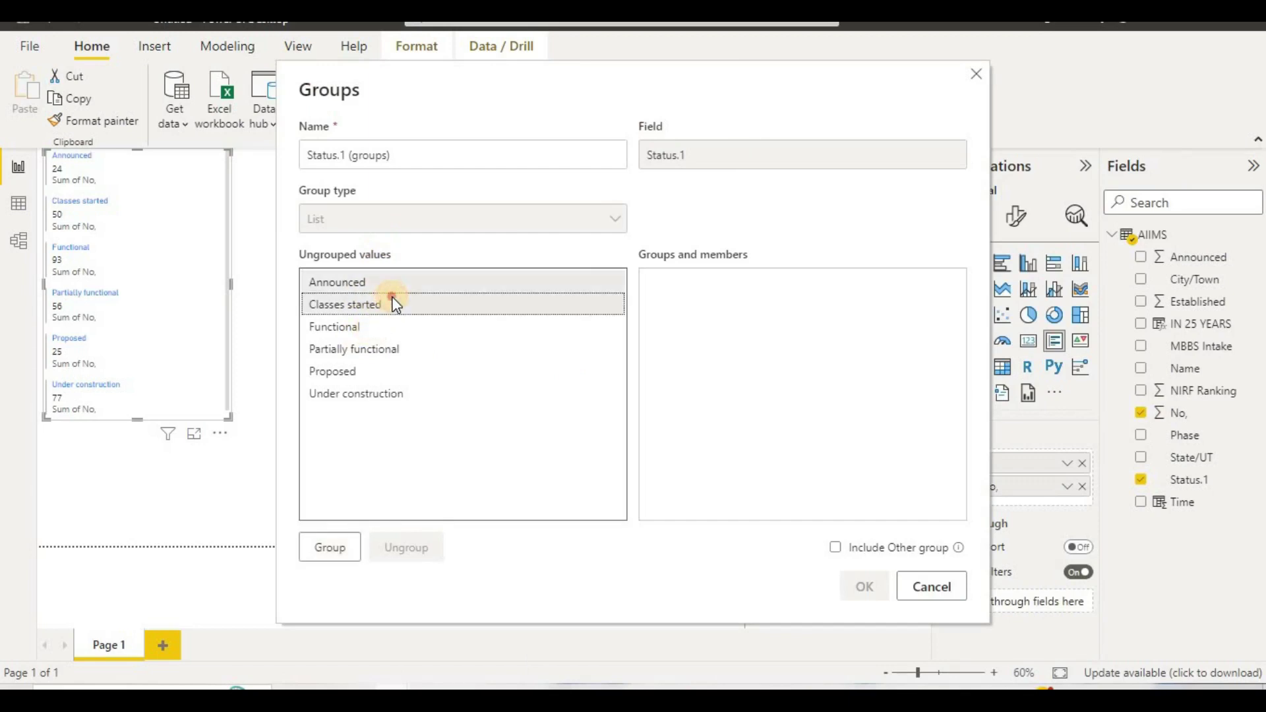
{"action": "left_click", "coordinate": [386, 328], "text": "ctrl"}
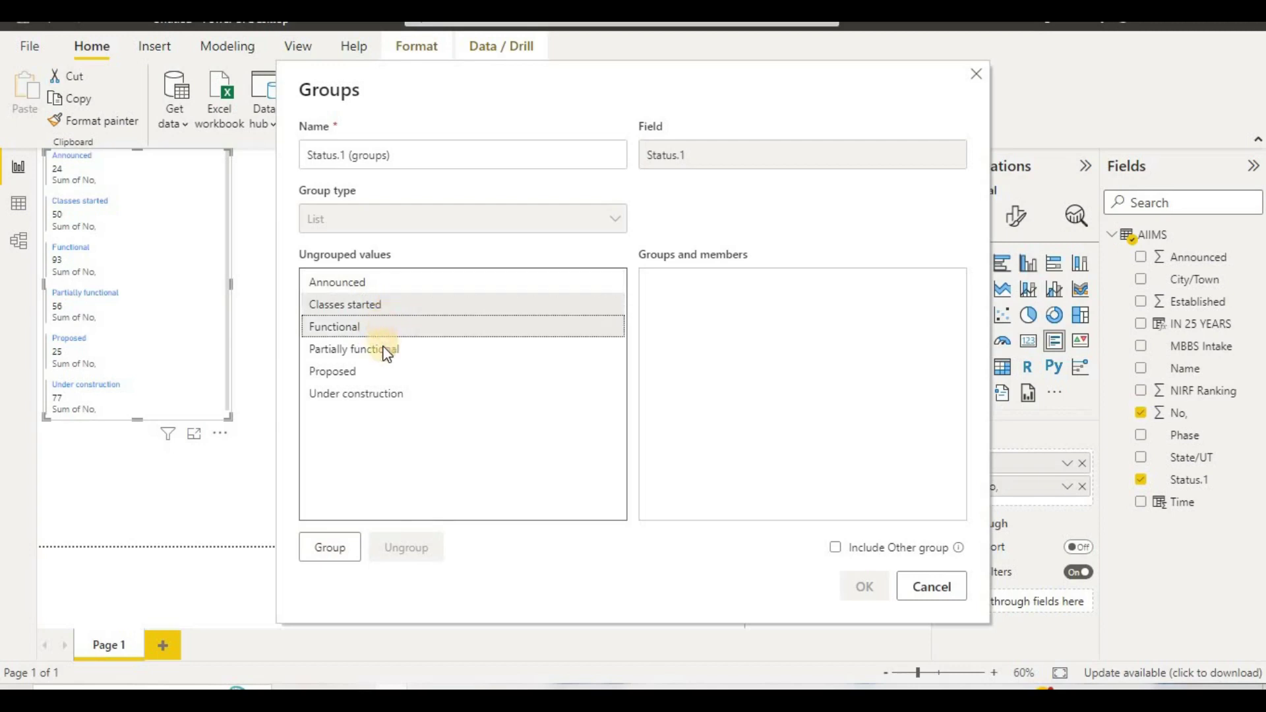
{"action": "left_click", "coordinate": [386, 351], "text": "ctrl"}
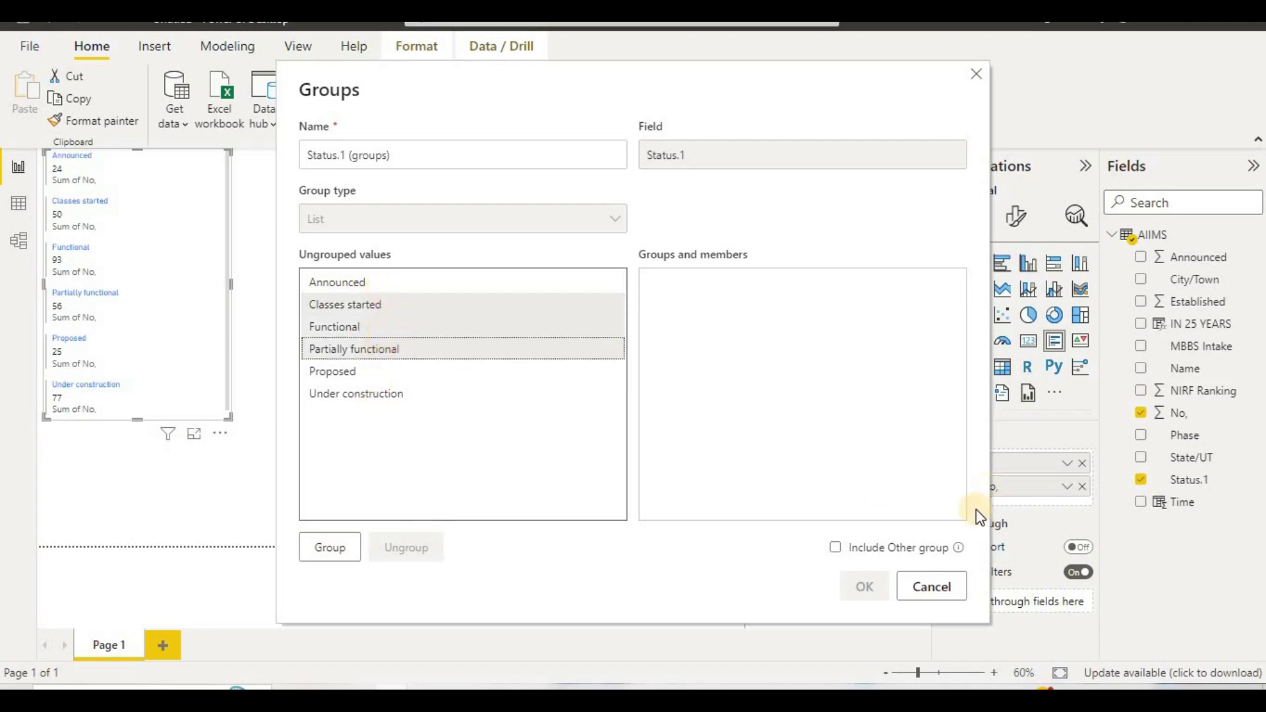
{"action": "left_click", "coordinate": [344, 557]}
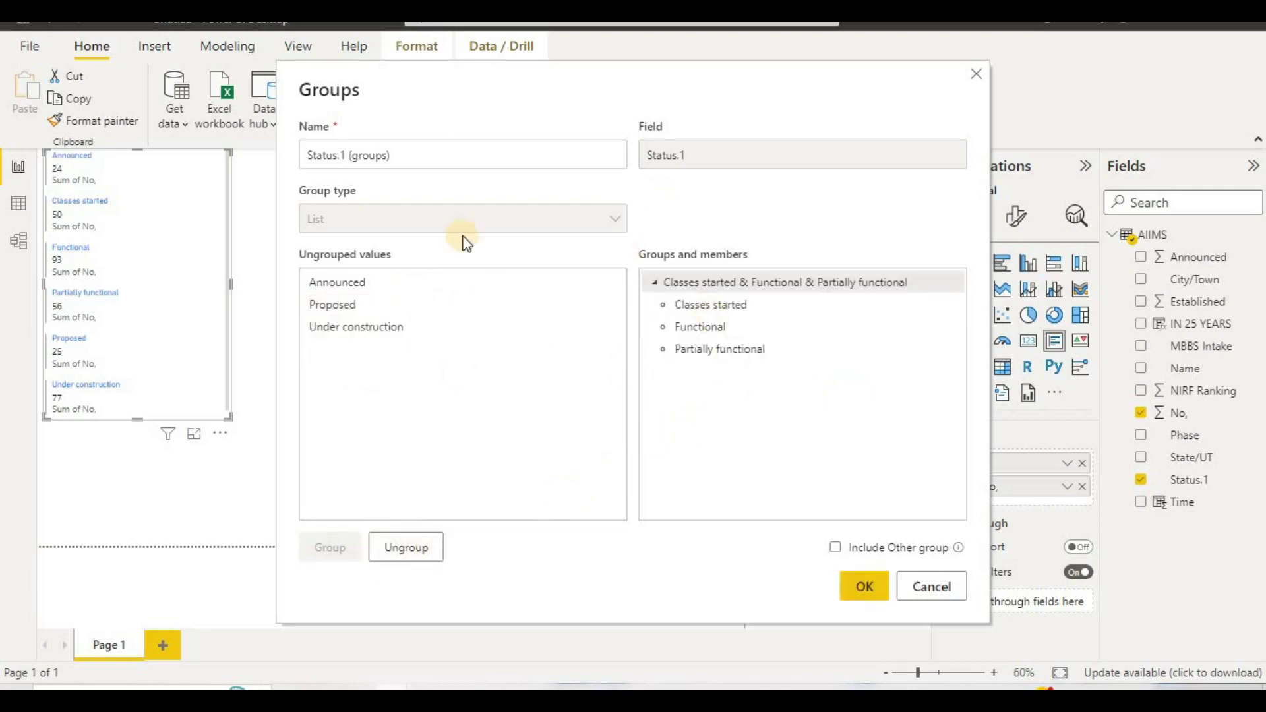
{"action": "left_click", "coordinate": [886, 585]}
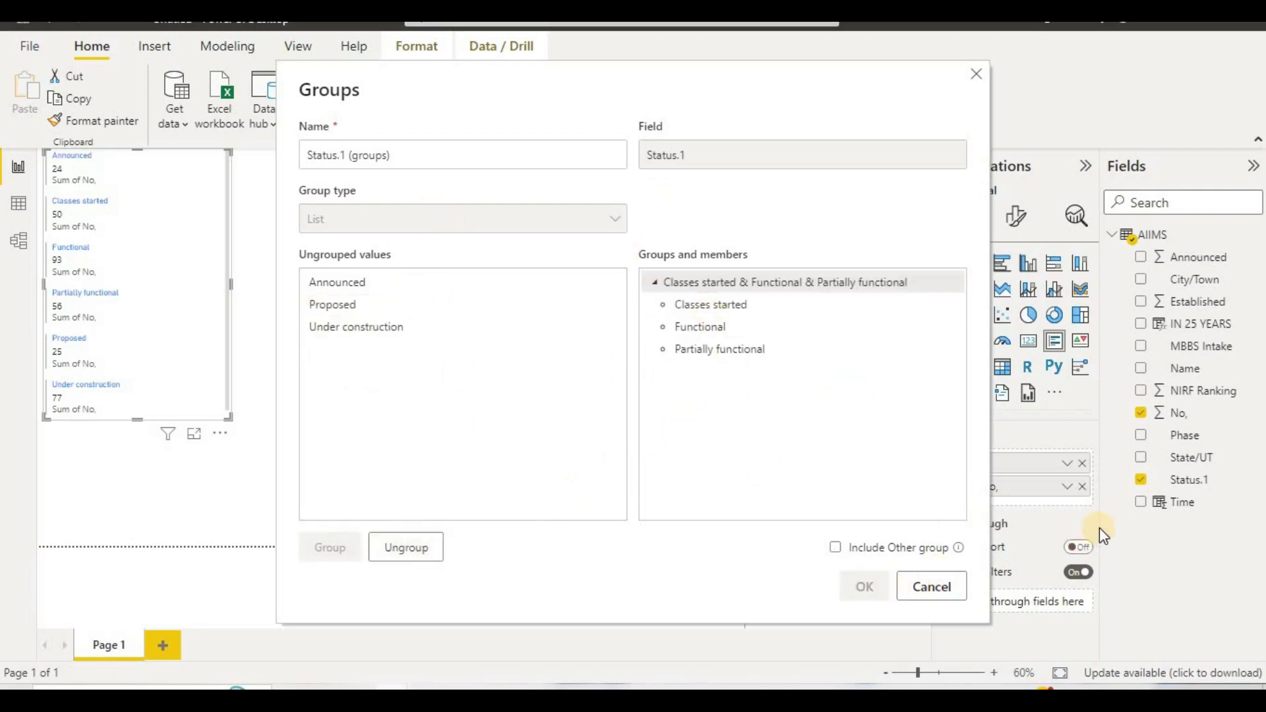
{"action": "left_click", "coordinate": [938, 588]}
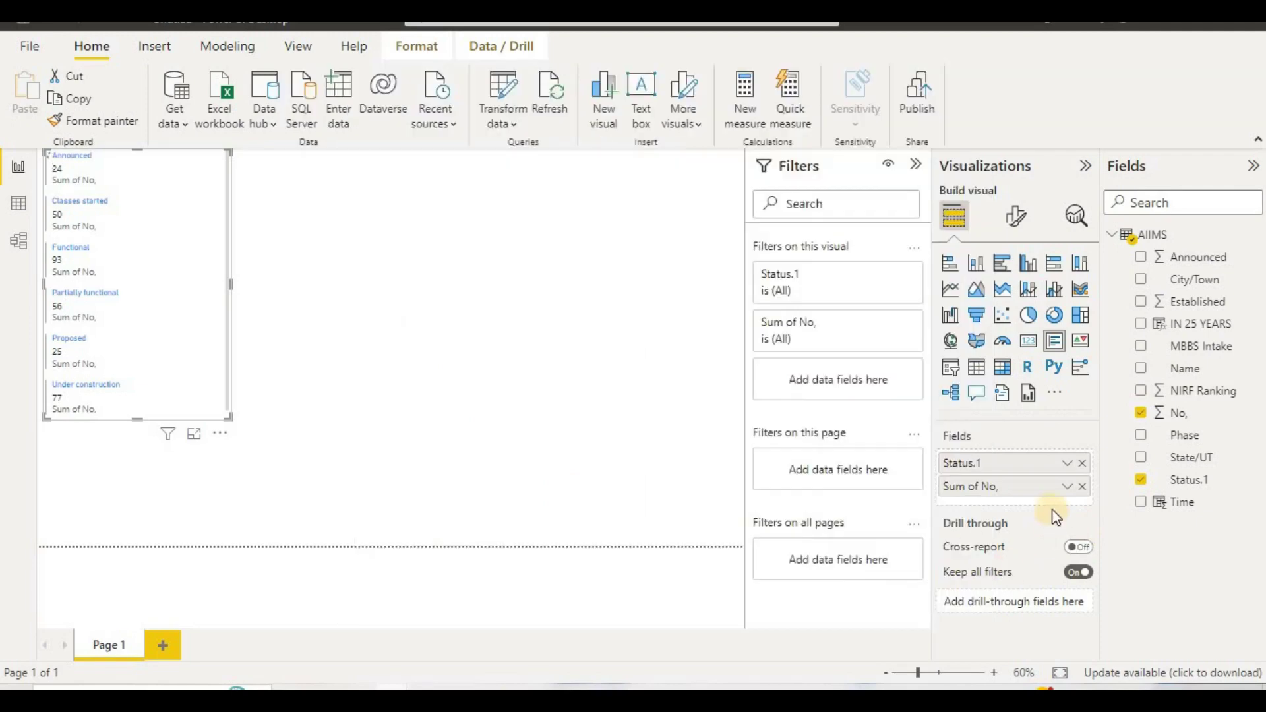
Replace the card's fields with Status.1 (groups) and No,, and summarize No, by Count
{"action": "left_click", "coordinate": [1083, 465]}
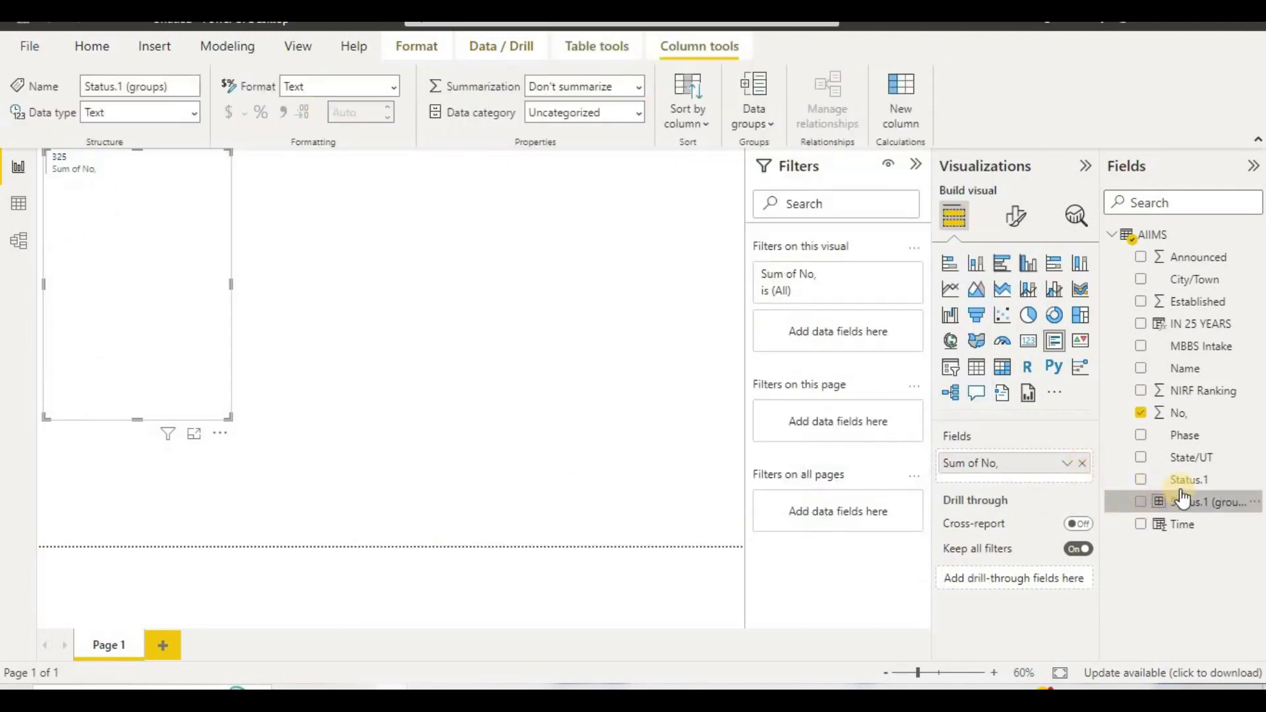
{"action": "left_click", "coordinate": [1087, 464]}
{"action": "left_click_drag", "start_coordinate": [1151, 502], "coordinate": [1007, 469]}
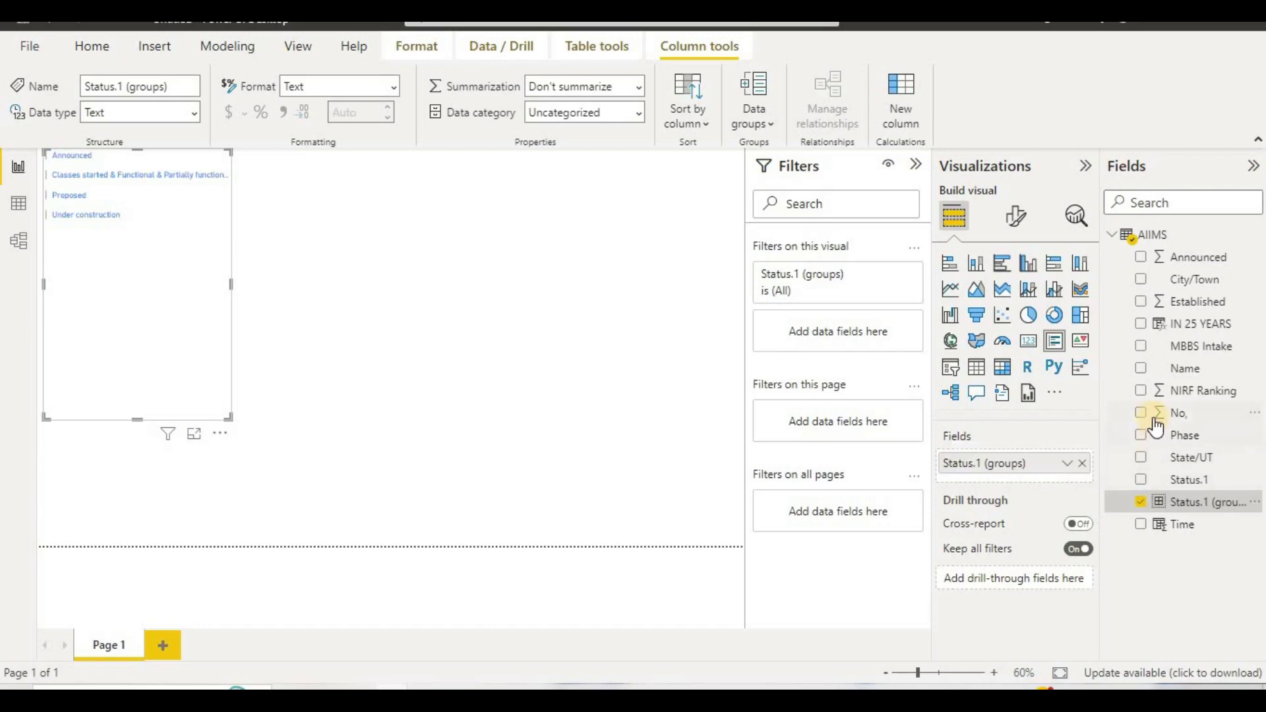
{"action": "left_click_drag", "start_coordinate": [1161, 412], "coordinate": [1003, 490]}
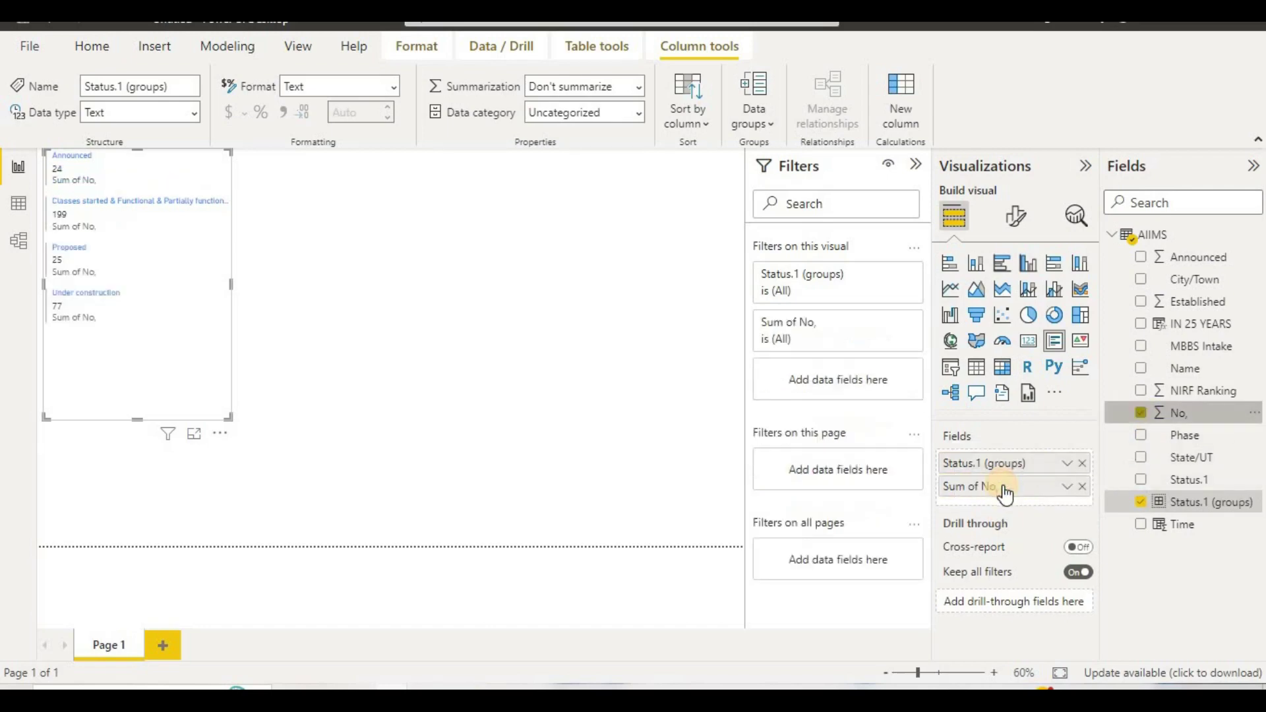
{"action": "right_click", "coordinate": [1013, 491]}
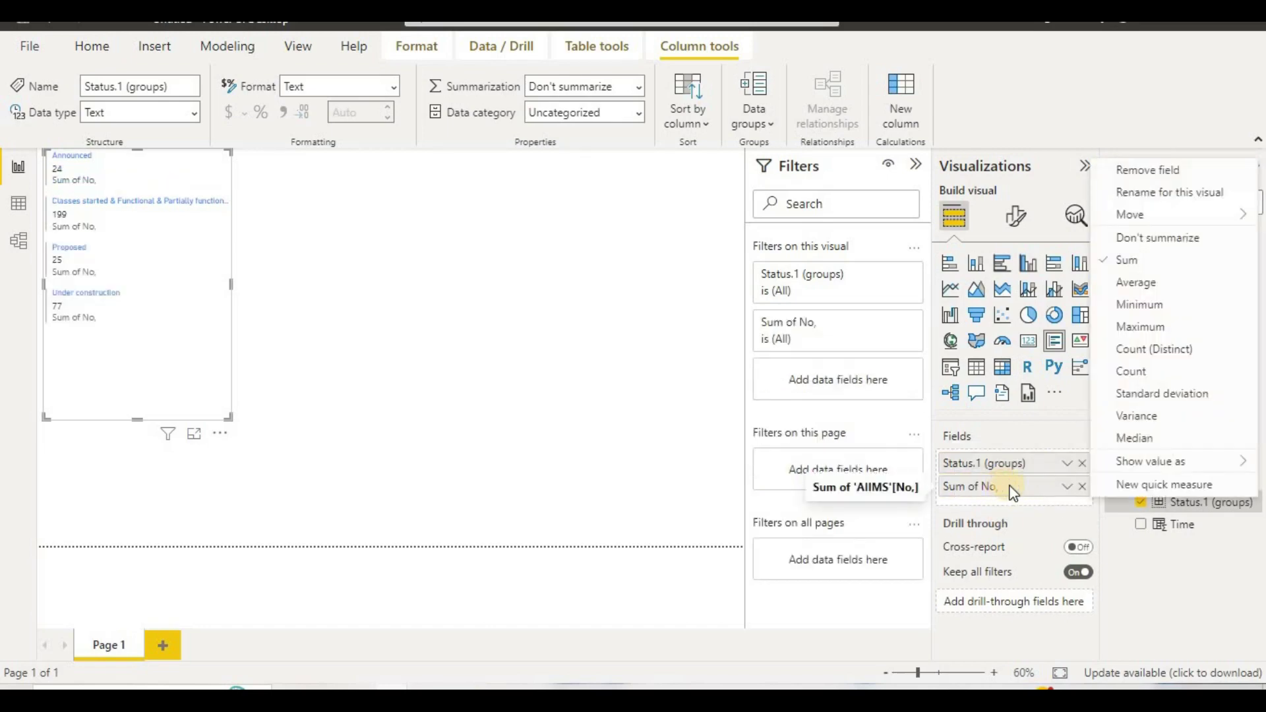
{"action": "left_click", "coordinate": [1129, 372]}
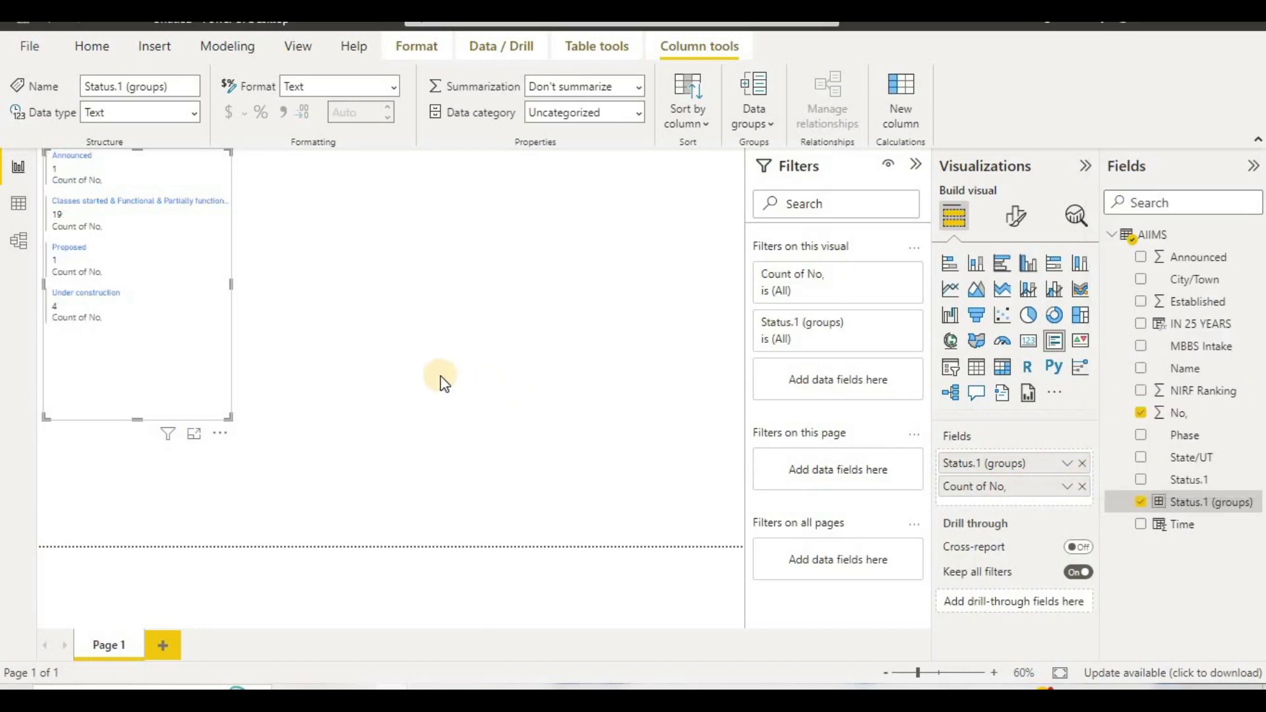
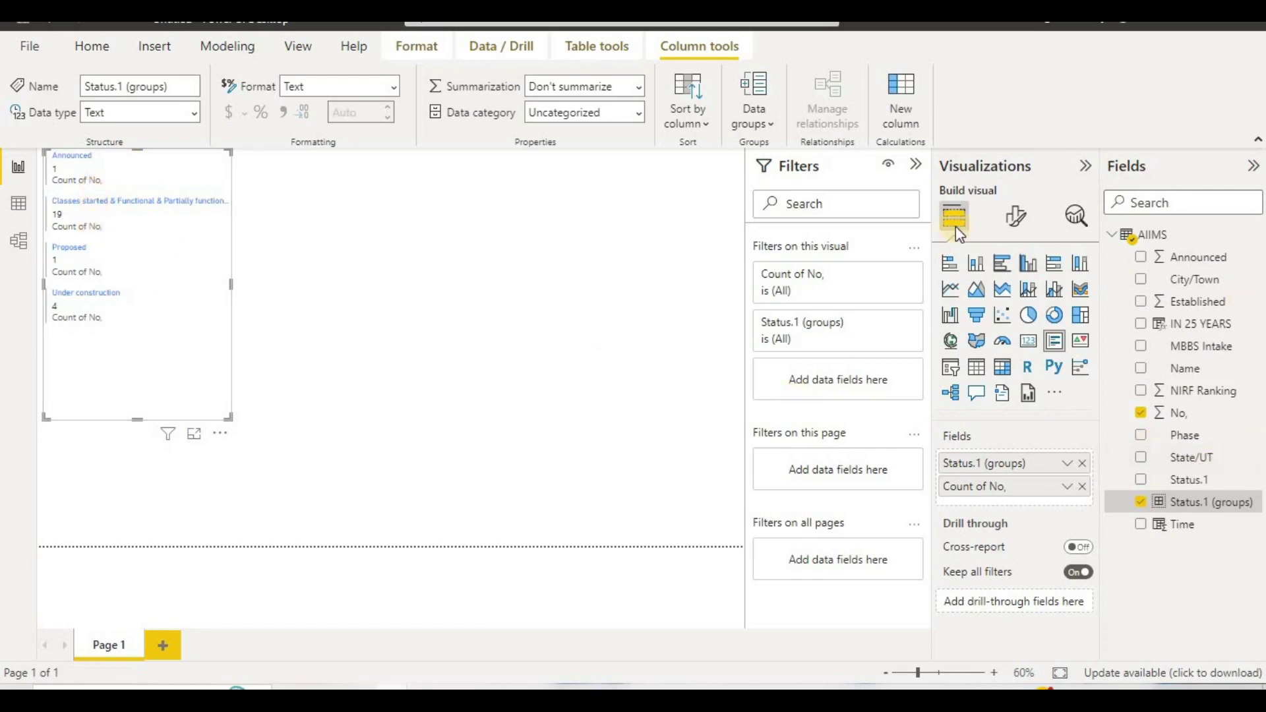
Make the multi-row card's callout values bold at size 19 and turn off its category labels
{"action": "left_click", "coordinate": [1021, 223]}
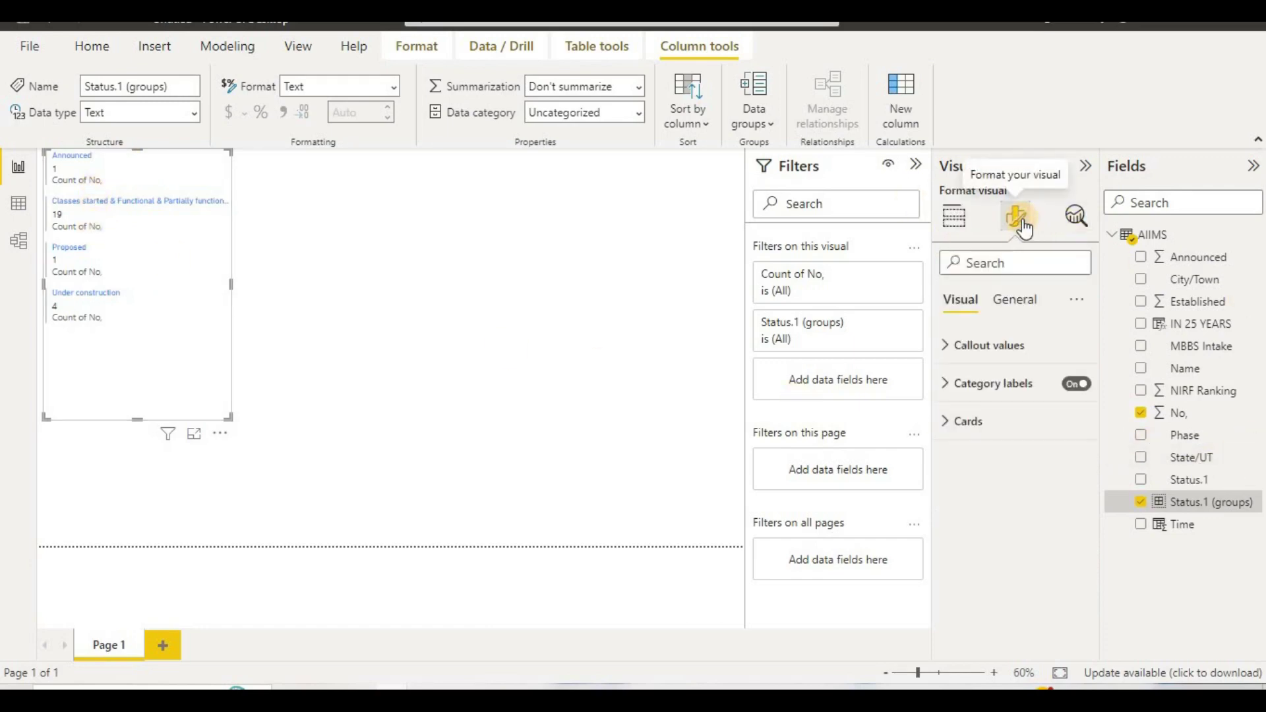
{"action": "left_click", "coordinate": [989, 344]}
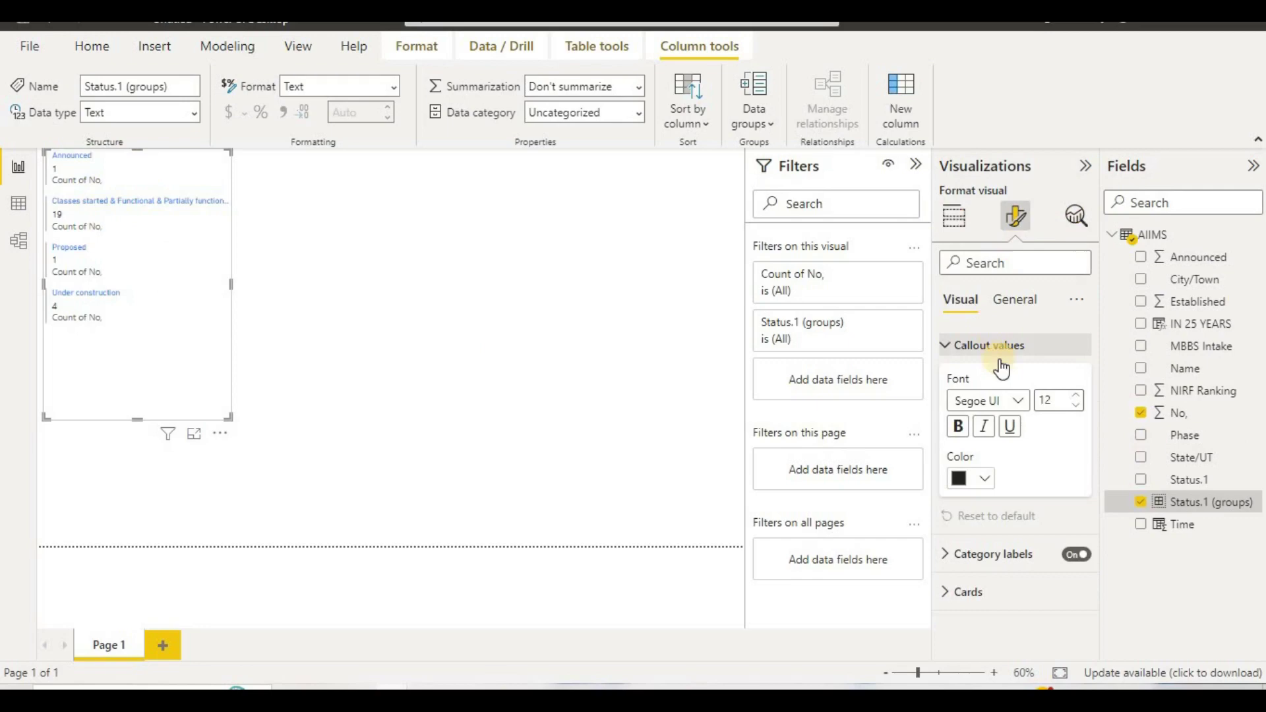
{"action": "left_click", "coordinate": [956, 425]}
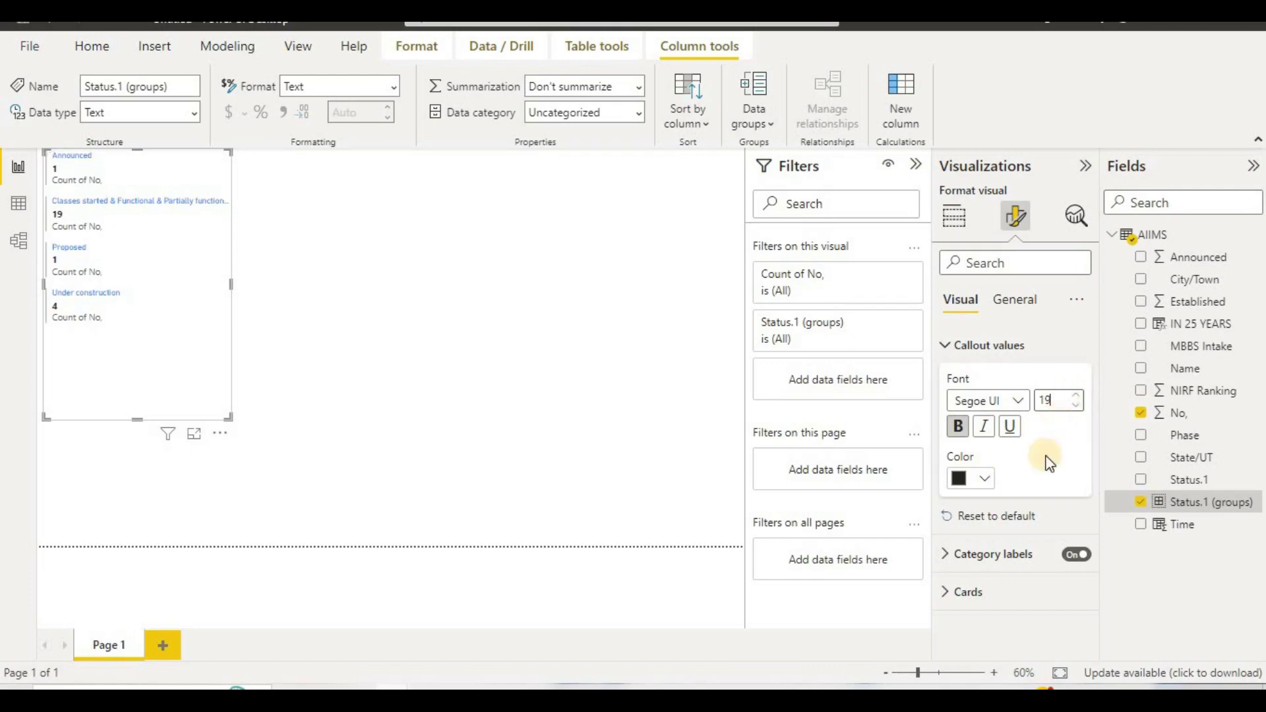
{"action": "left_click", "coordinate": [1074, 558]}
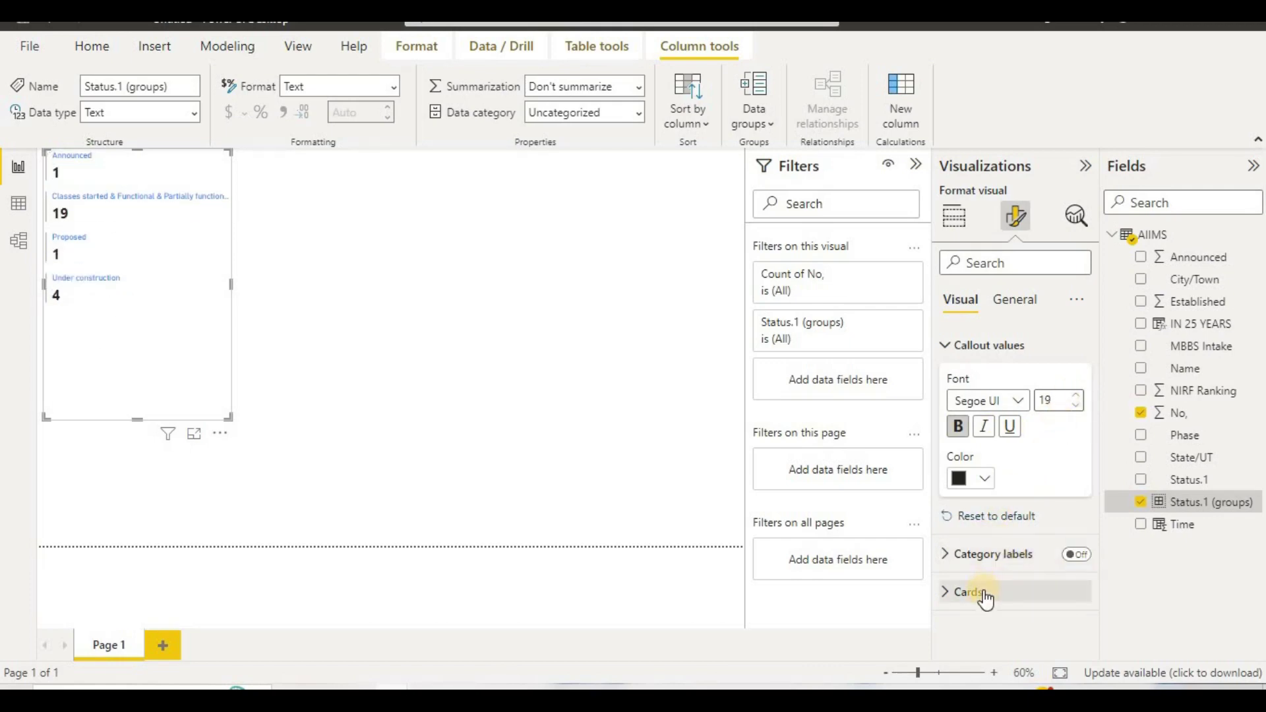
{"action": "left_click", "coordinate": [994, 558]}
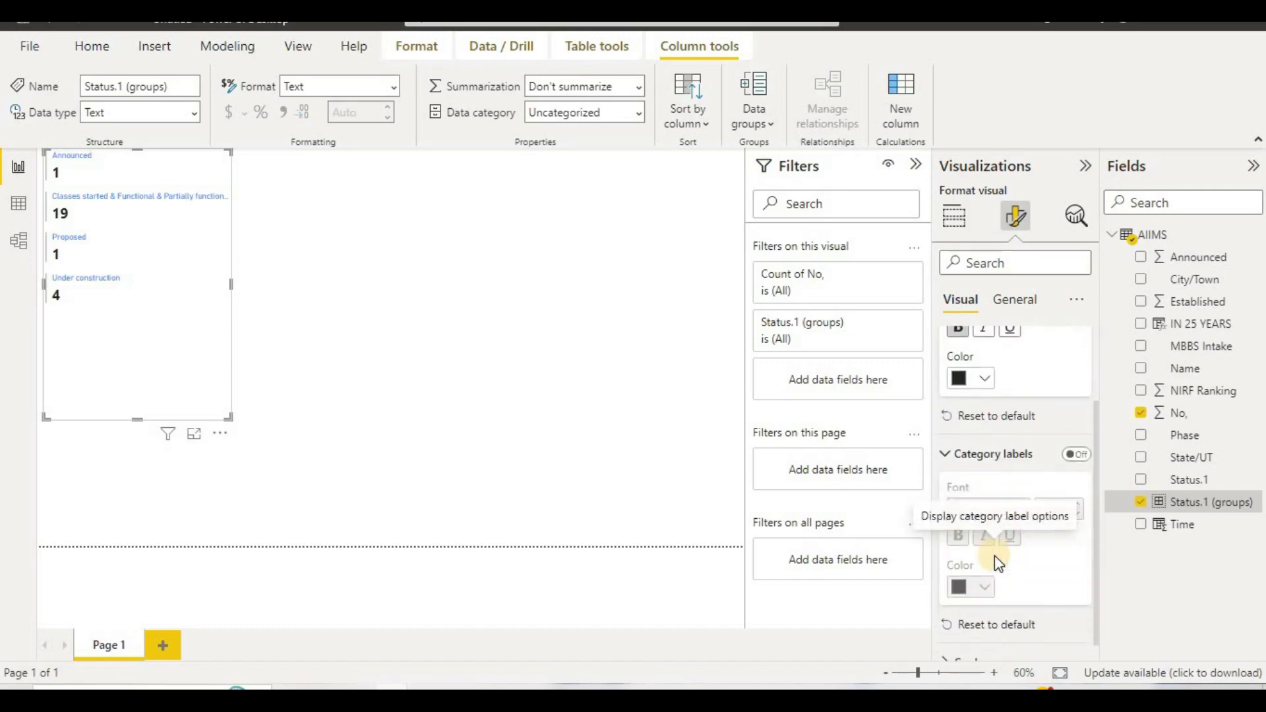
{"action": "scroll", "coordinate": [995, 556], "scroll_direction": "up", "scroll_amount": 3}
{"action": "left_click", "coordinate": [1021, 303]}
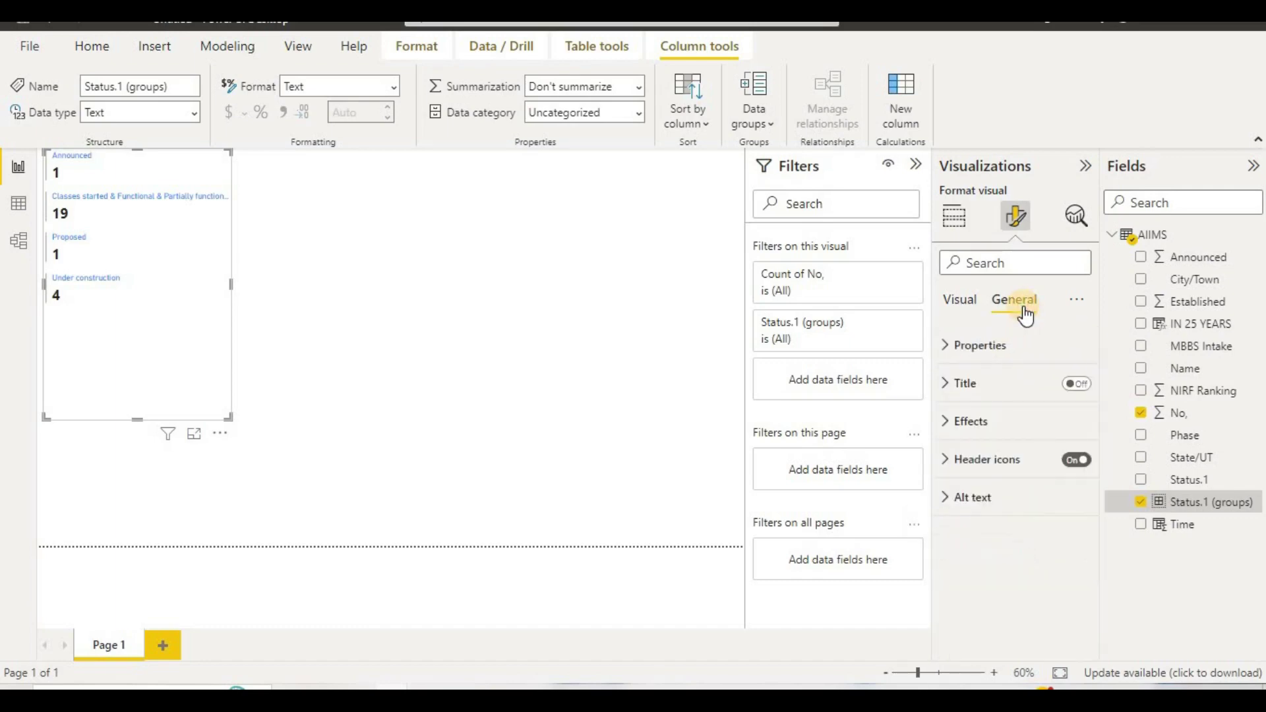
{"action": "left_click", "coordinate": [989, 386]}
{"action": "left_click", "coordinate": [988, 385]}
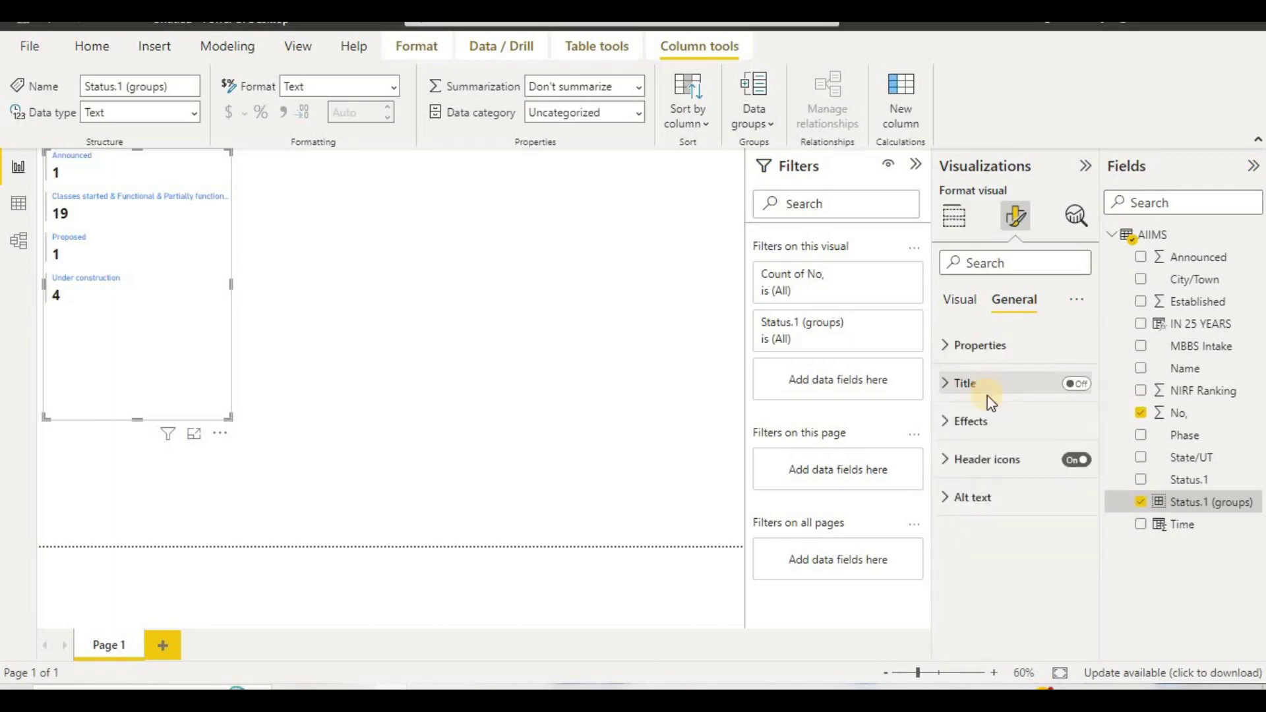
{"action": "left_click", "coordinate": [968, 303]}
{"action": "scroll", "coordinate": [1017, 544], "scroll_direction": "down", "scroll_amount": 2}
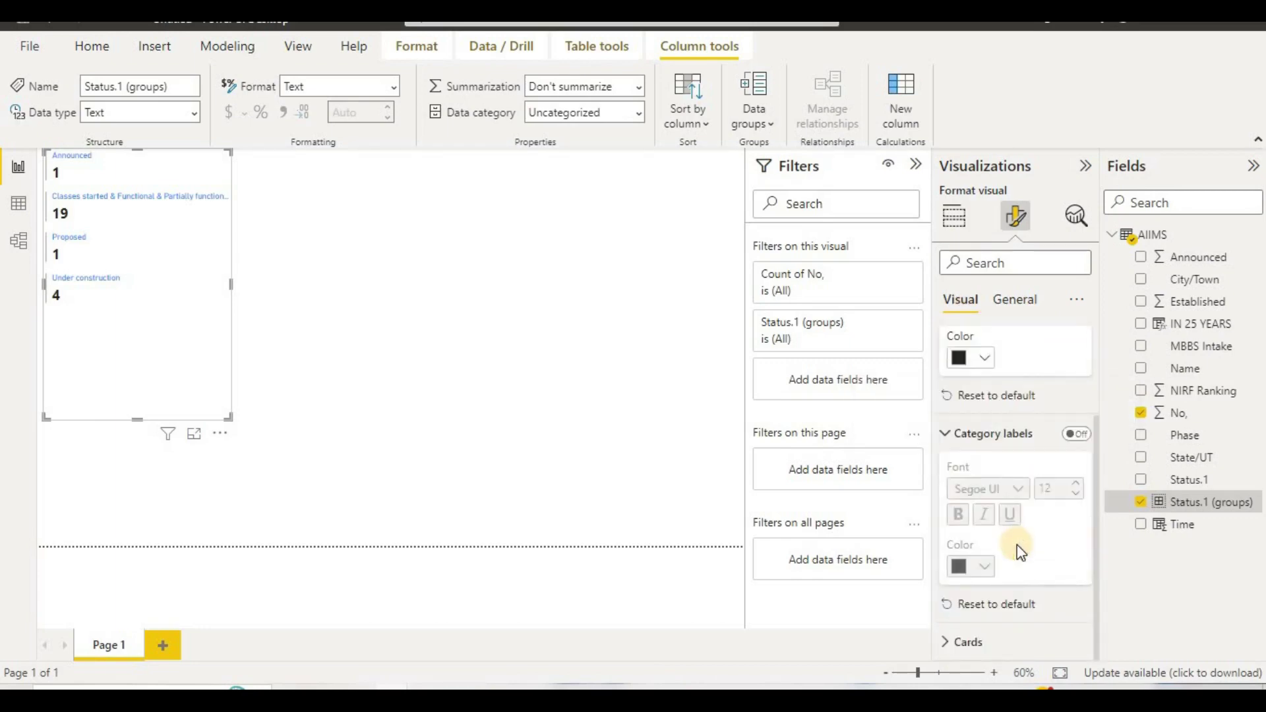
{"action": "scroll", "coordinate": [997, 374], "scroll_direction": "up", "scroll_amount": 2}
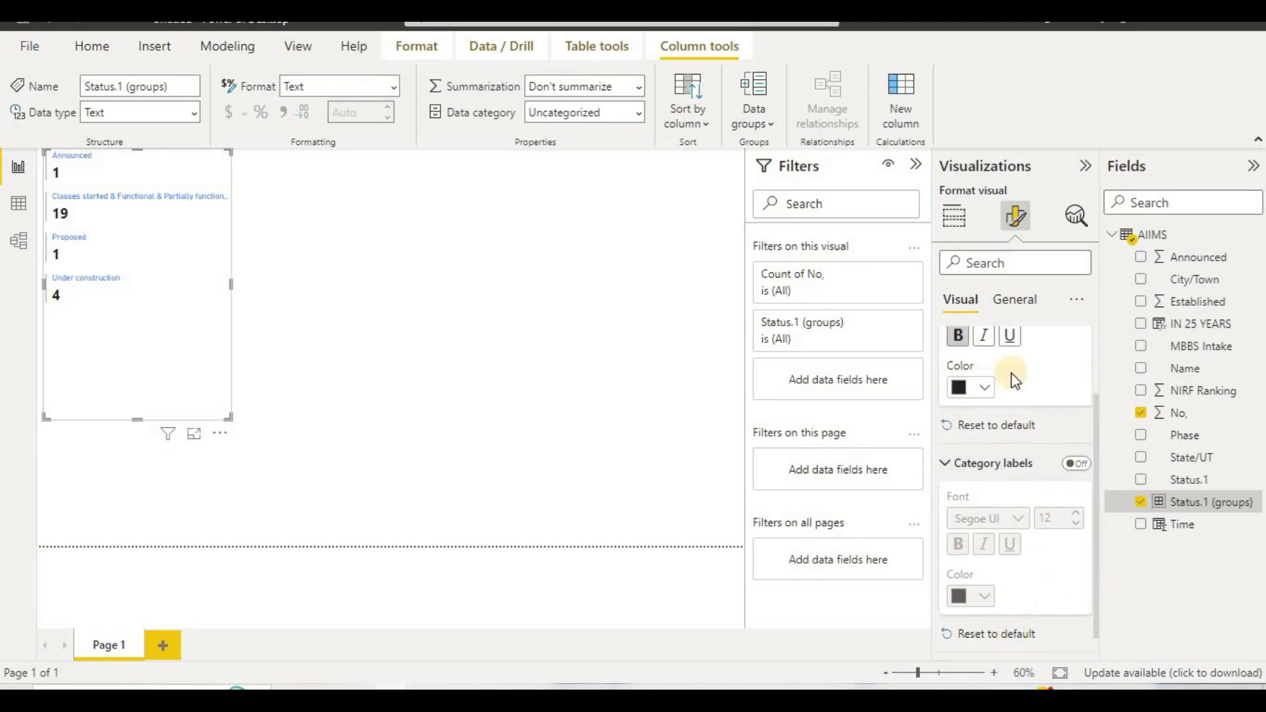
Make the titles of the multi-row card's entries bold and set their font size to 22
{"action": "left_click", "coordinate": [992, 346]}
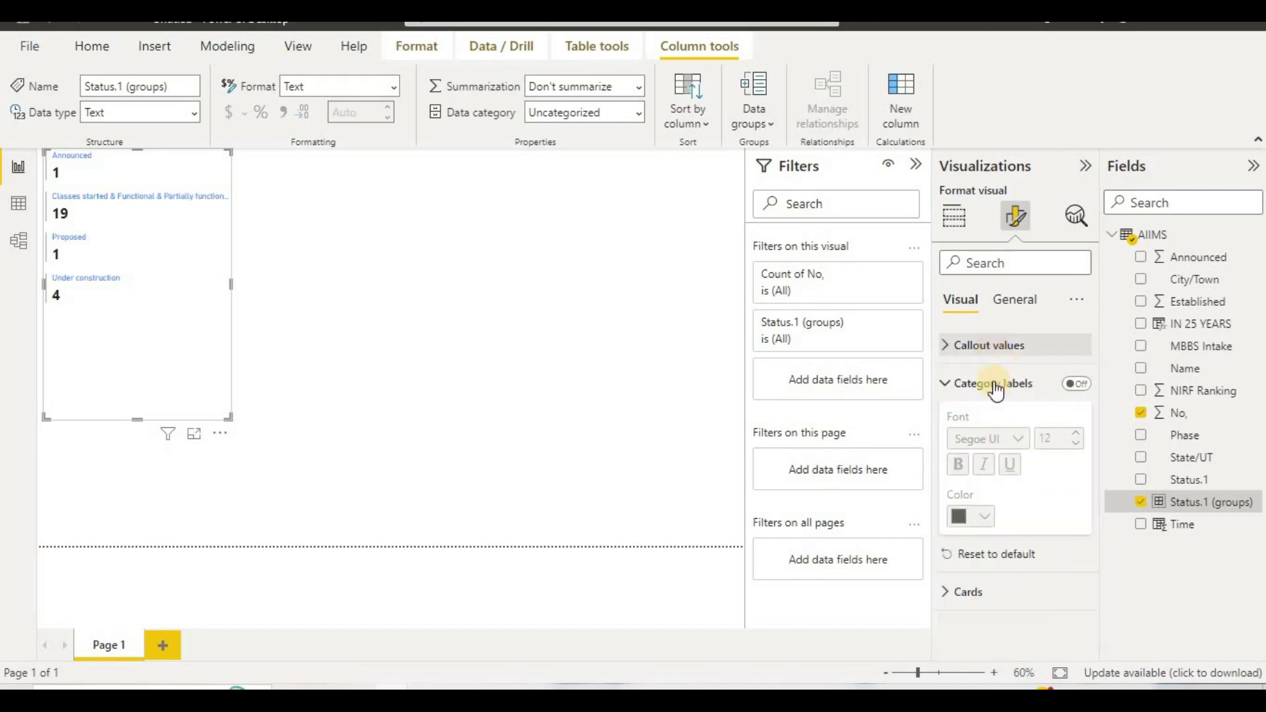
{"action": "left_click", "coordinate": [970, 592]}
{"action": "scroll", "coordinate": [983, 586], "scroll_direction": "down", "scroll_amount": 4}
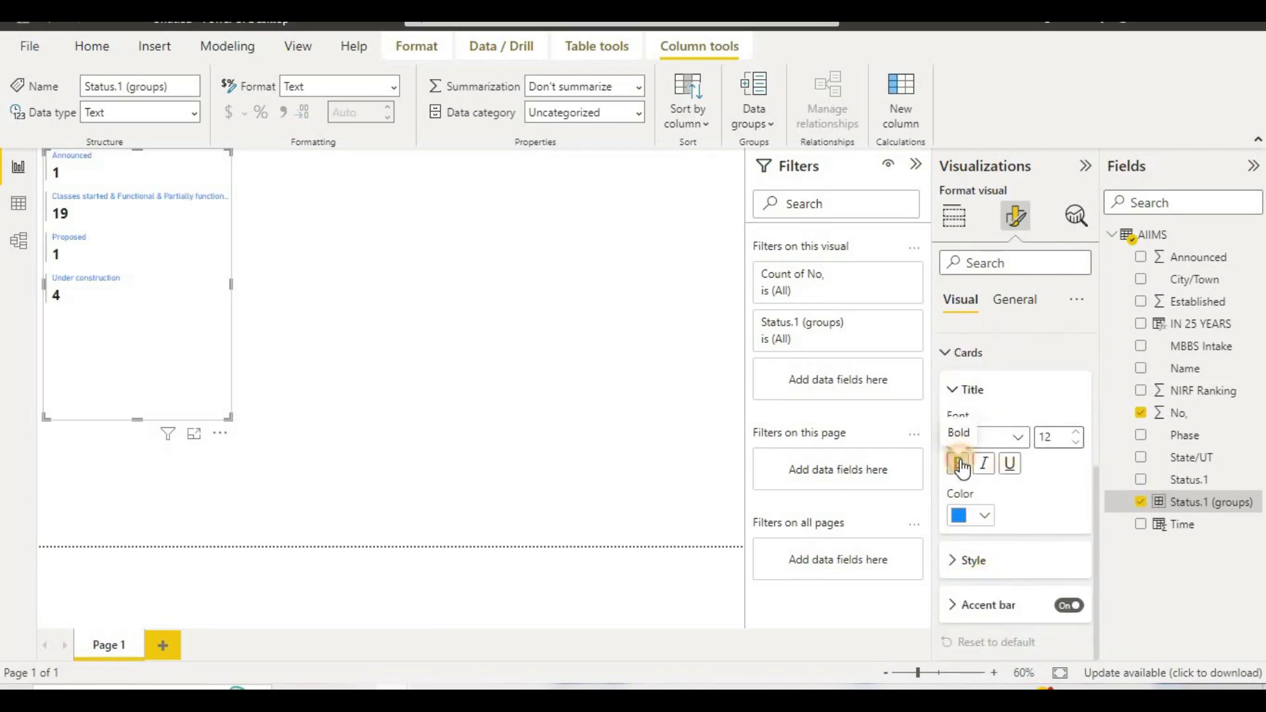
{"action": "left_click", "coordinate": [958, 463]}
{"action": "double_click", "coordinate": [1047, 434]}
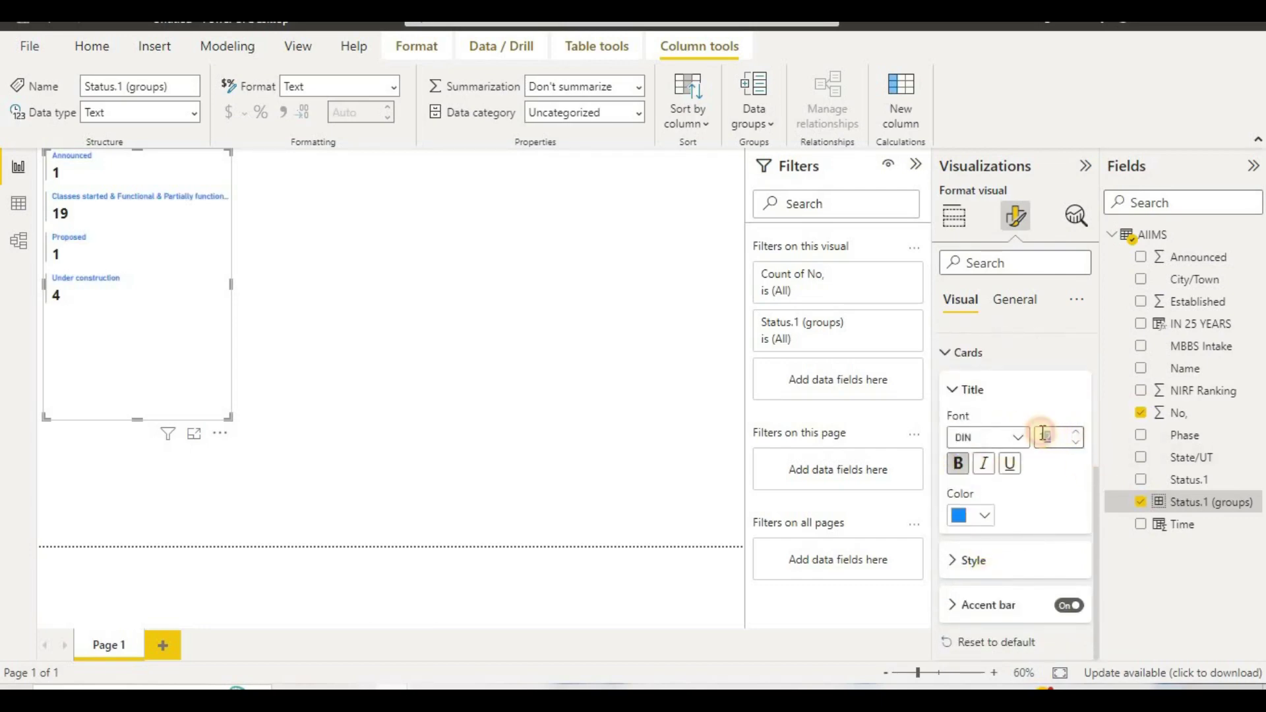
{"action": "type", "text": "22"}
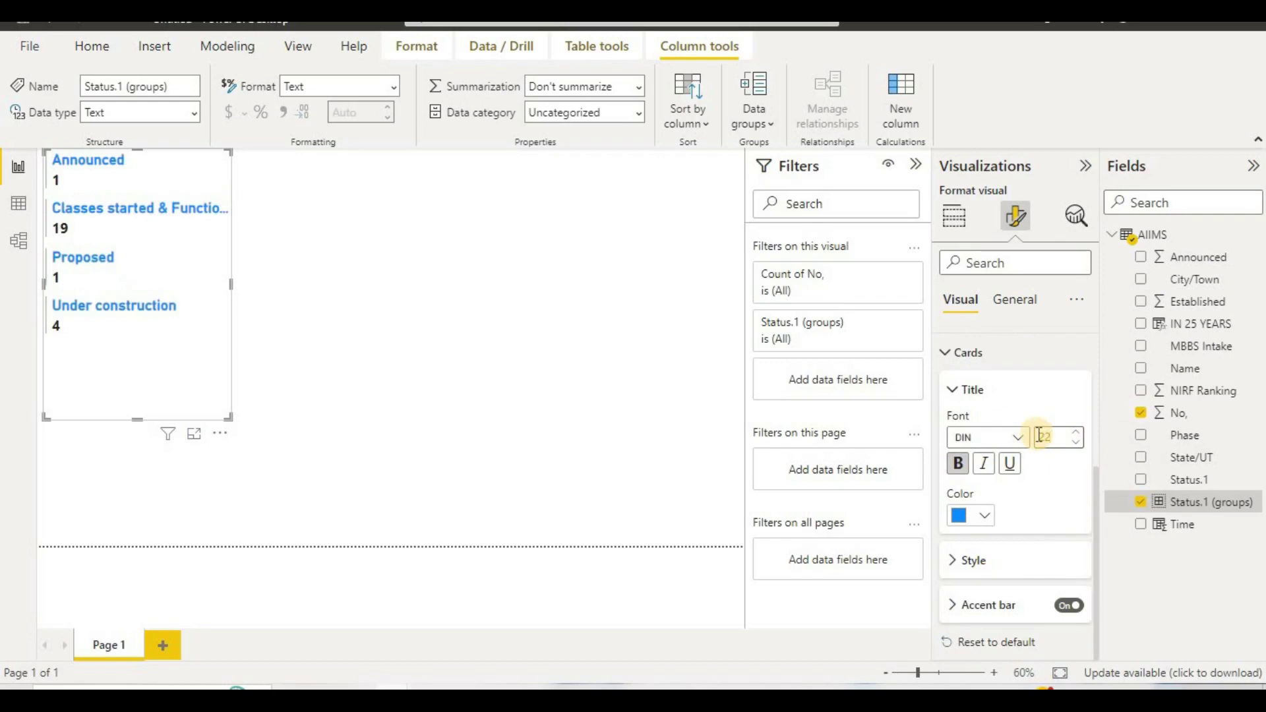
{"action": "left_click", "coordinate": [156, 430]}
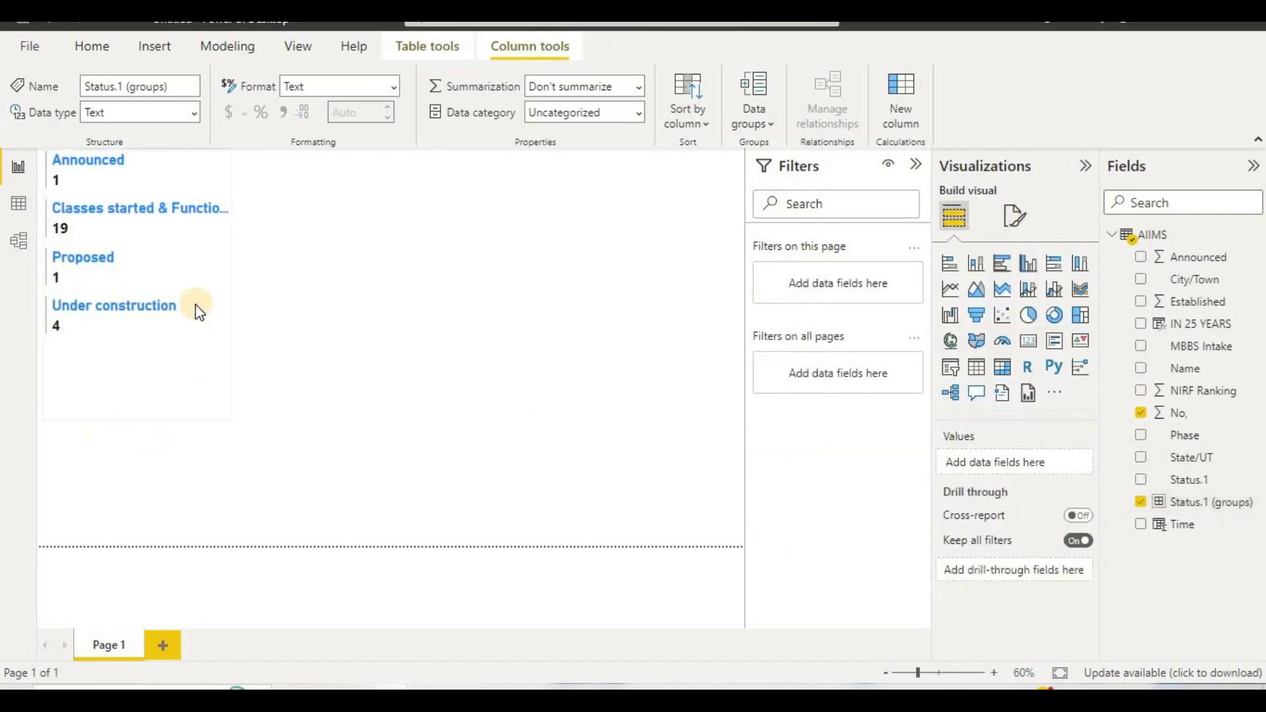
Move the multi-row card lower on the page and highlight its Proposed group
{"action": "left_click", "coordinate": [198, 251]}
{"action": "left_click_drag", "start_coordinate": [220, 335], "coordinate": [192, 328]}
{"action": "left_click", "coordinate": [192, 328]}
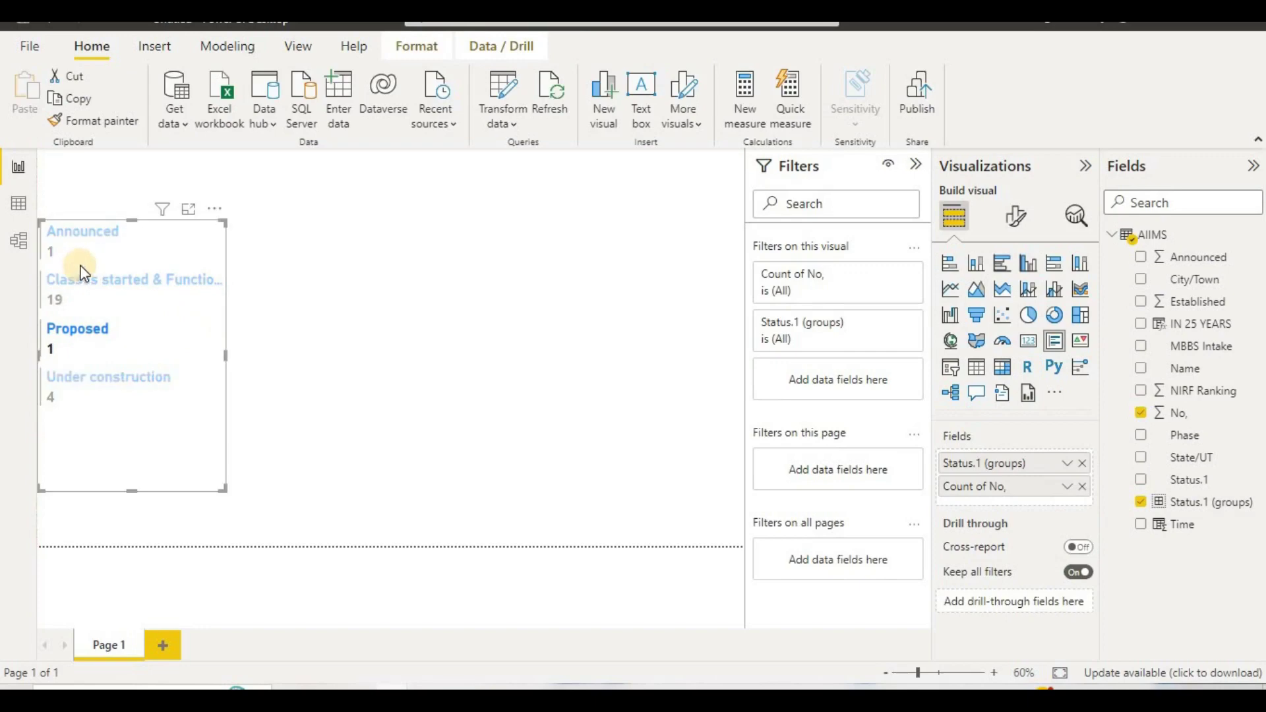
Add a clustered column chart with IN 25 YEARS on the X-axis and the count of Name on the Y-axis
{"action": "left_click", "coordinate": [328, 377]}
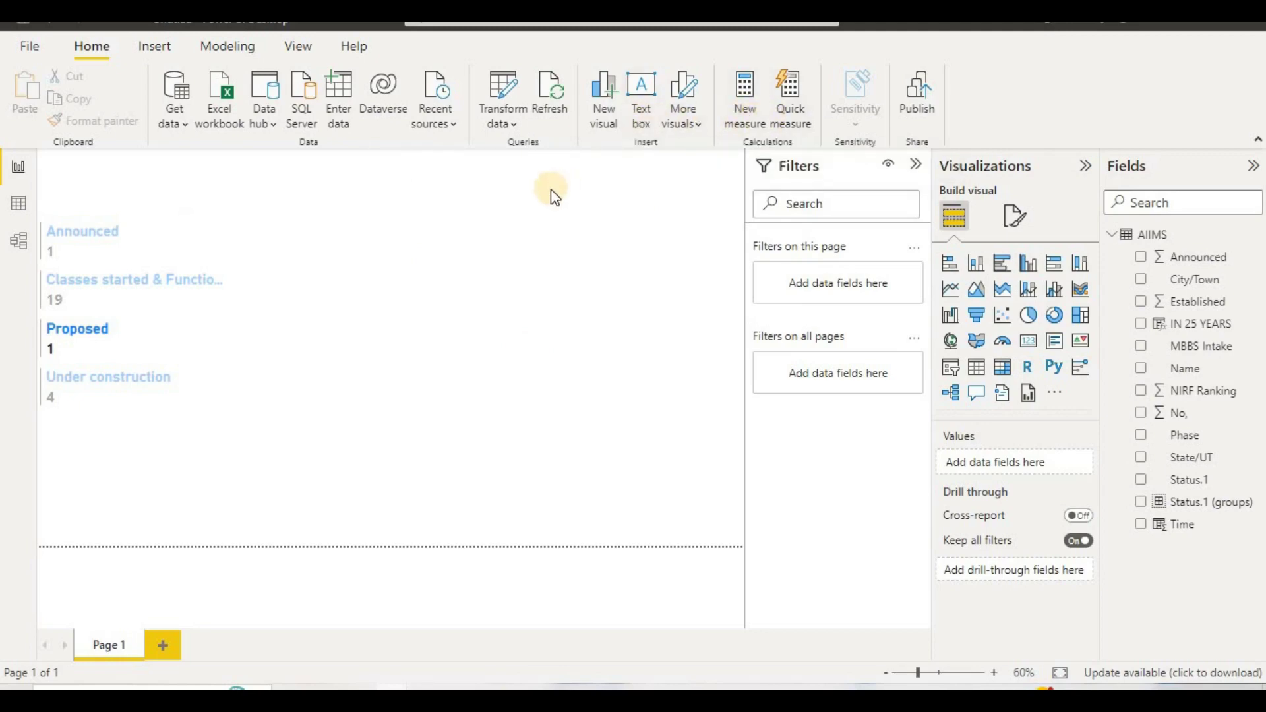
{"action": "left_click", "coordinate": [494, 282]}
{"action": "left_click", "coordinate": [1029, 264]}
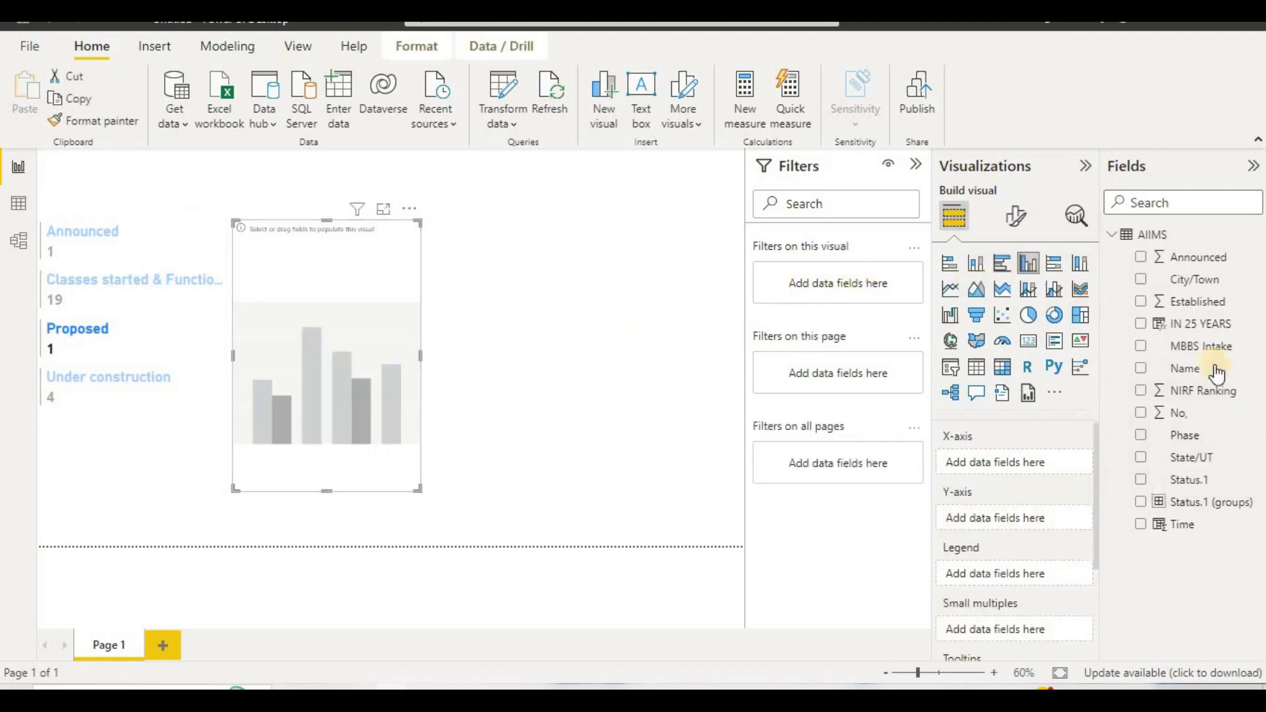
{"action": "left_click_drag", "start_coordinate": [1180, 328], "coordinate": [1173, 463]}
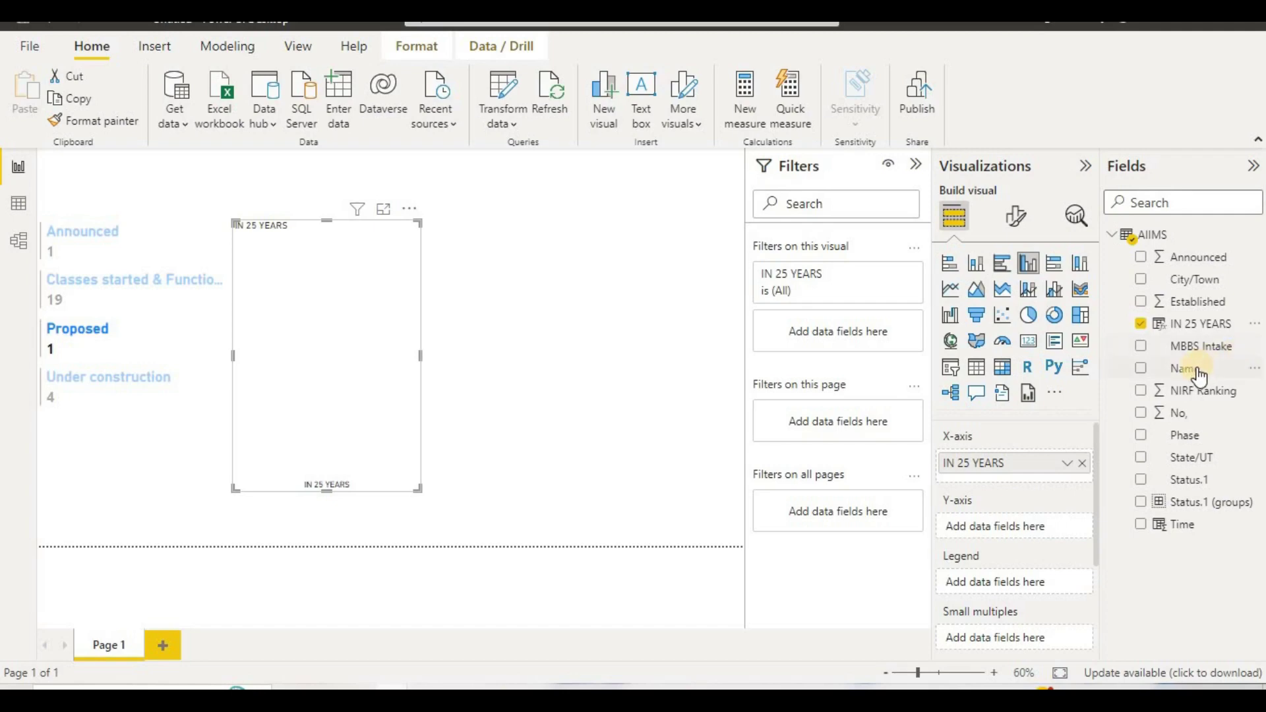
{"action": "left_click_drag", "start_coordinate": [1207, 369], "coordinate": [1038, 528]}
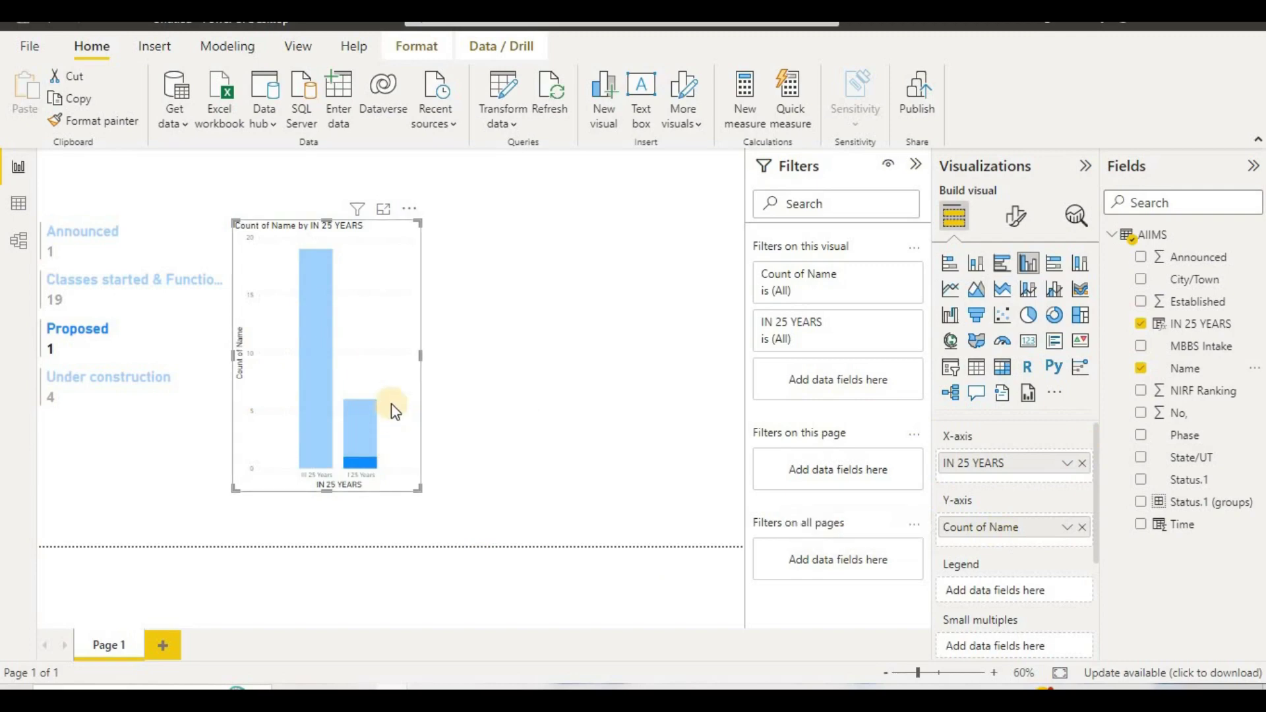
Resize the column chart so that it is wider and shorter, keeping it beside the multi-row card
{"action": "left_click_drag", "start_coordinate": [421, 356], "coordinate": [623, 357]}
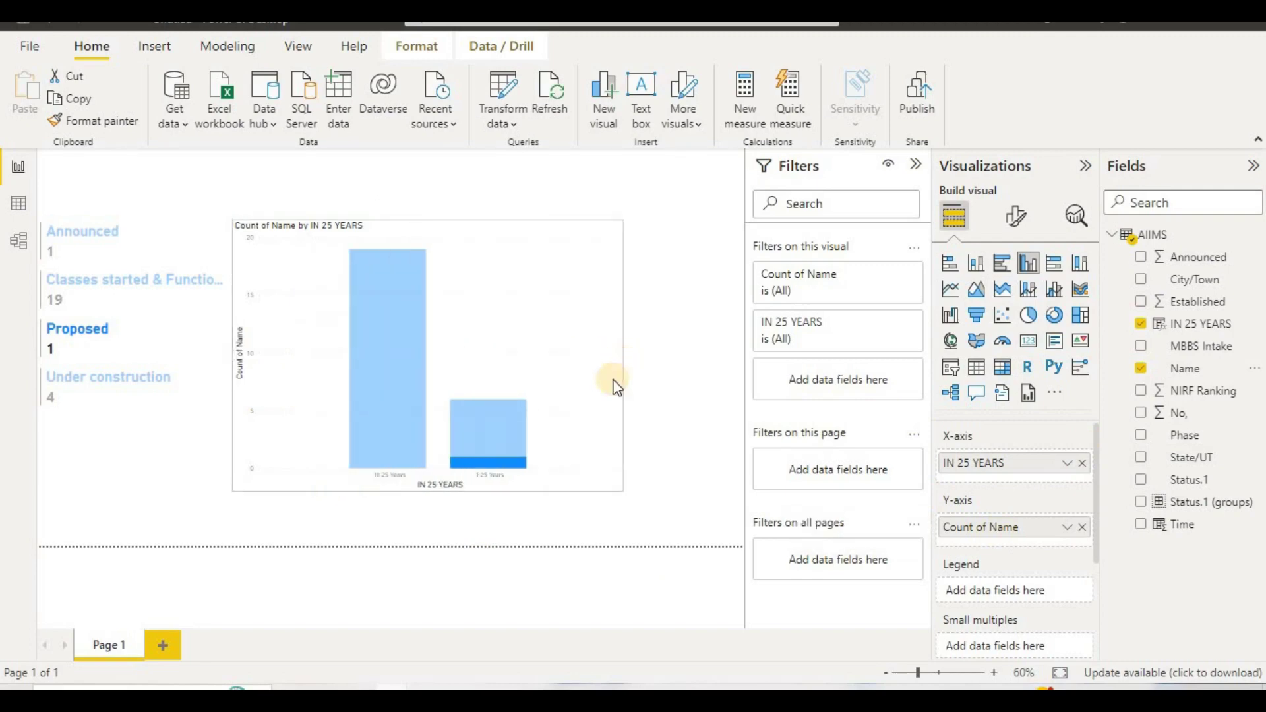
{"action": "mouse_move", "coordinate": [496, 442]}
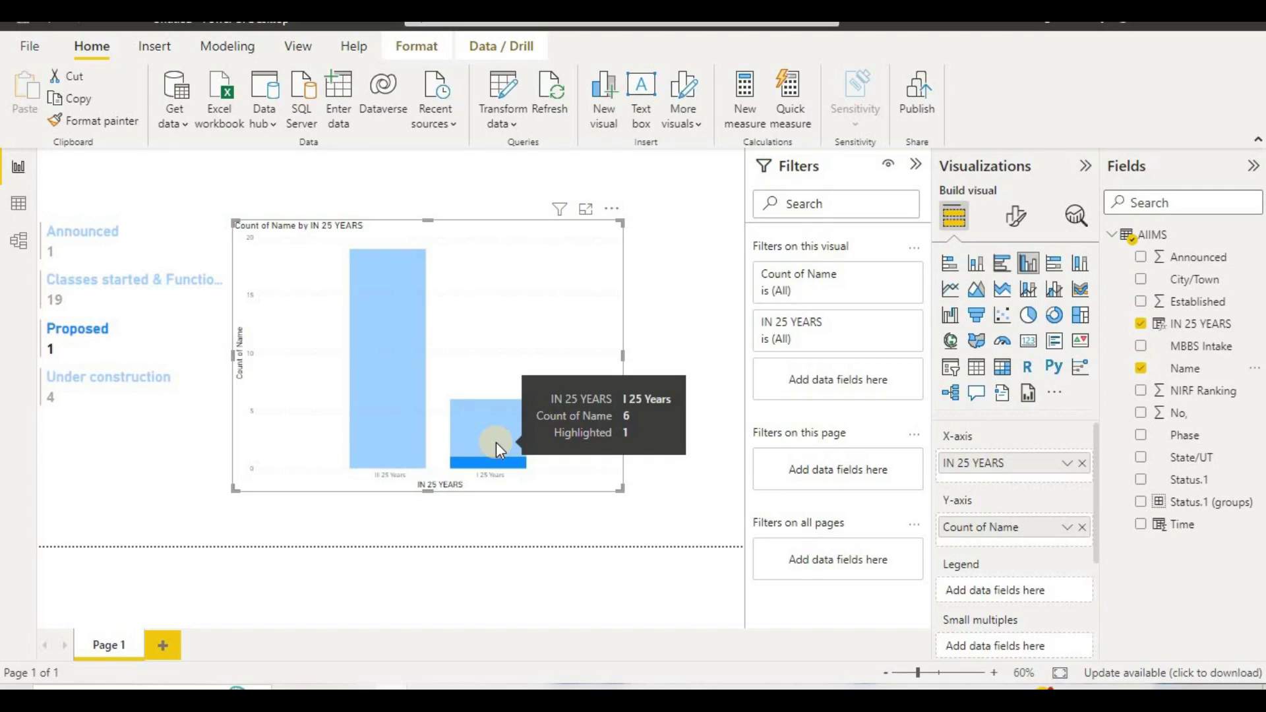
{"action": "mouse_move", "coordinate": [363, 437]}
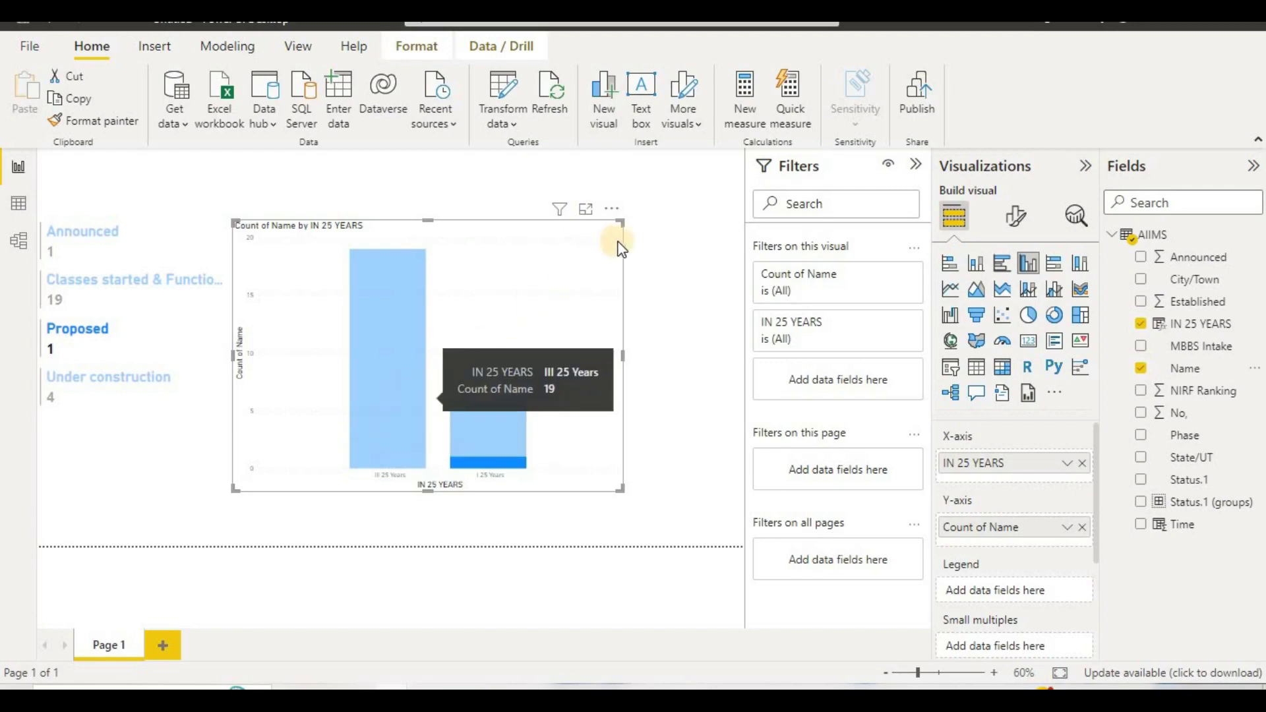
{"action": "left_click_drag", "start_coordinate": [620, 220], "coordinate": [528, 285]}
{"action": "left_click", "coordinate": [661, 368]}
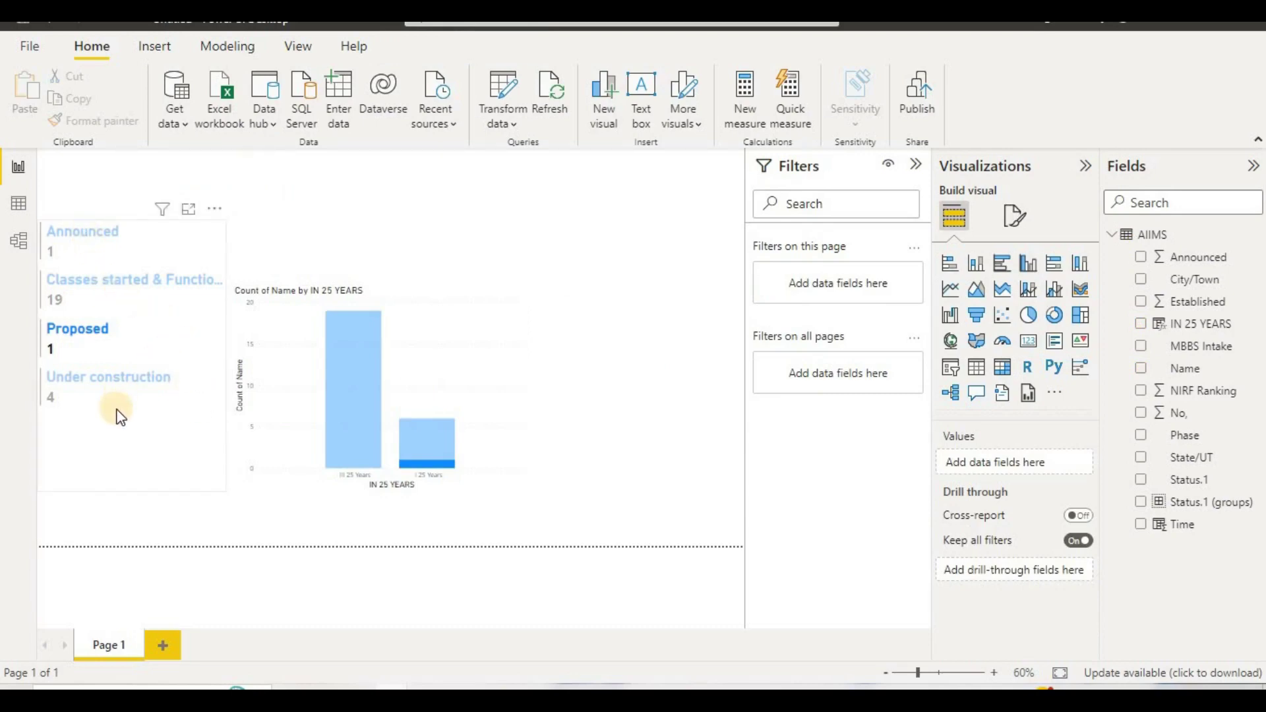
Examine how each status group in the card highlights the column chart, from the combined Classes started group through Announced
{"action": "left_click", "coordinate": [73, 281]}
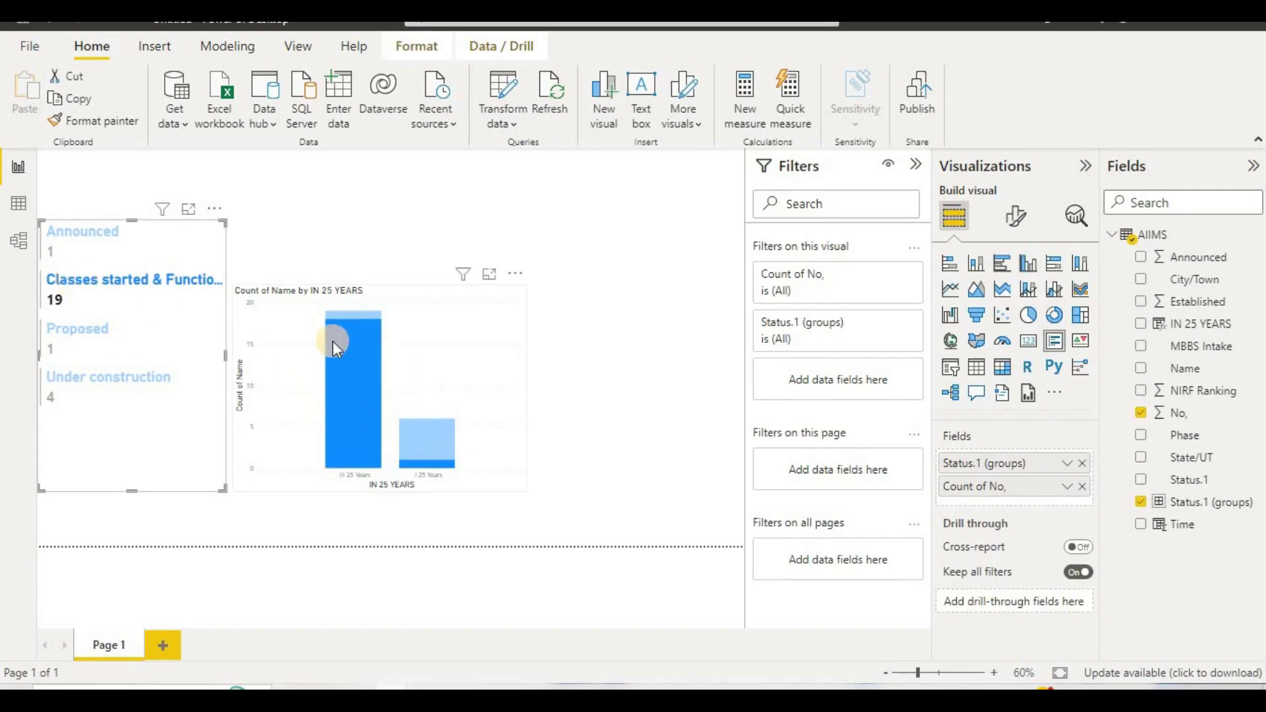
{"action": "left_click", "coordinate": [92, 332]}
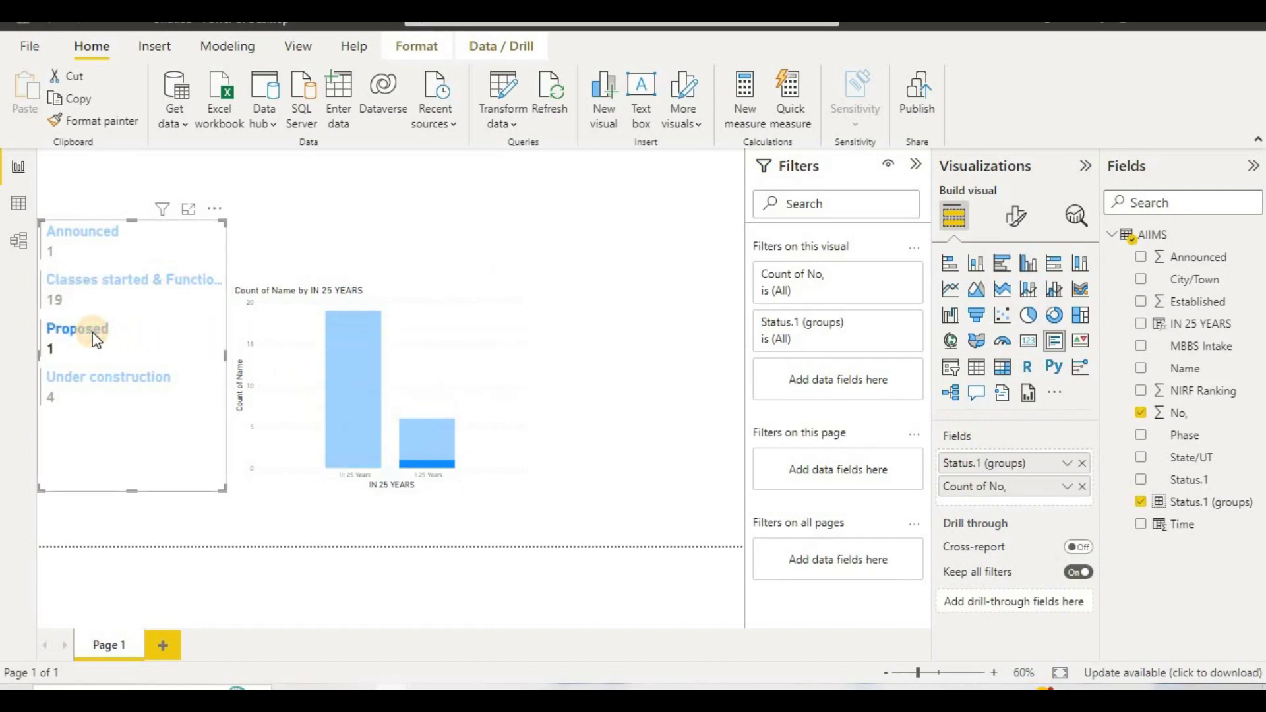
{"action": "left_click", "coordinate": [95, 378]}
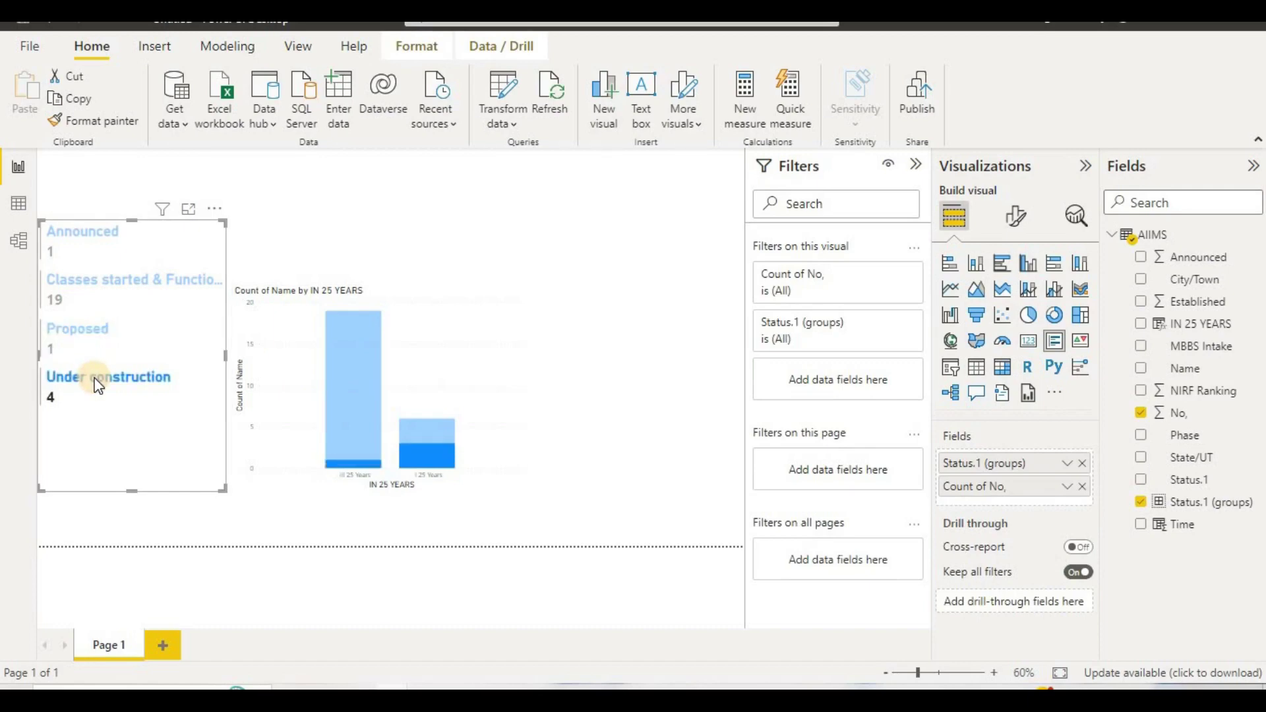
{"action": "left_click", "coordinate": [92, 234]}
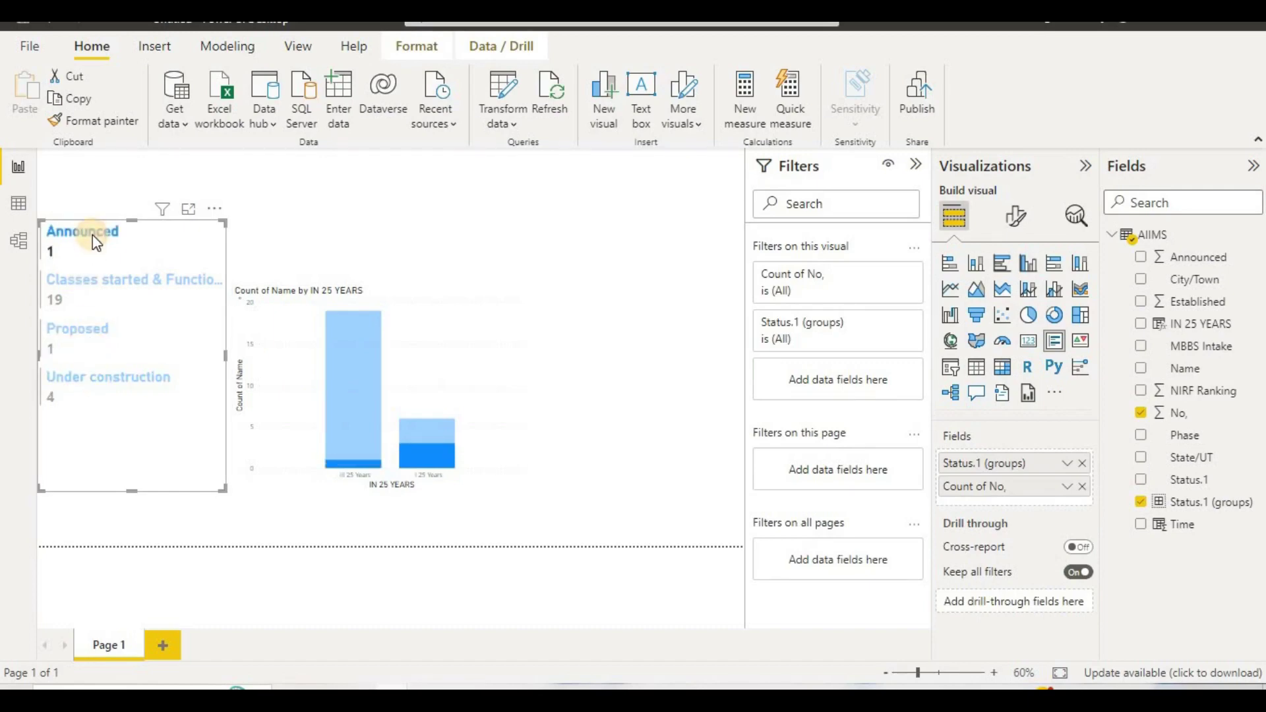
{"action": "left_click", "coordinate": [548, 247]}
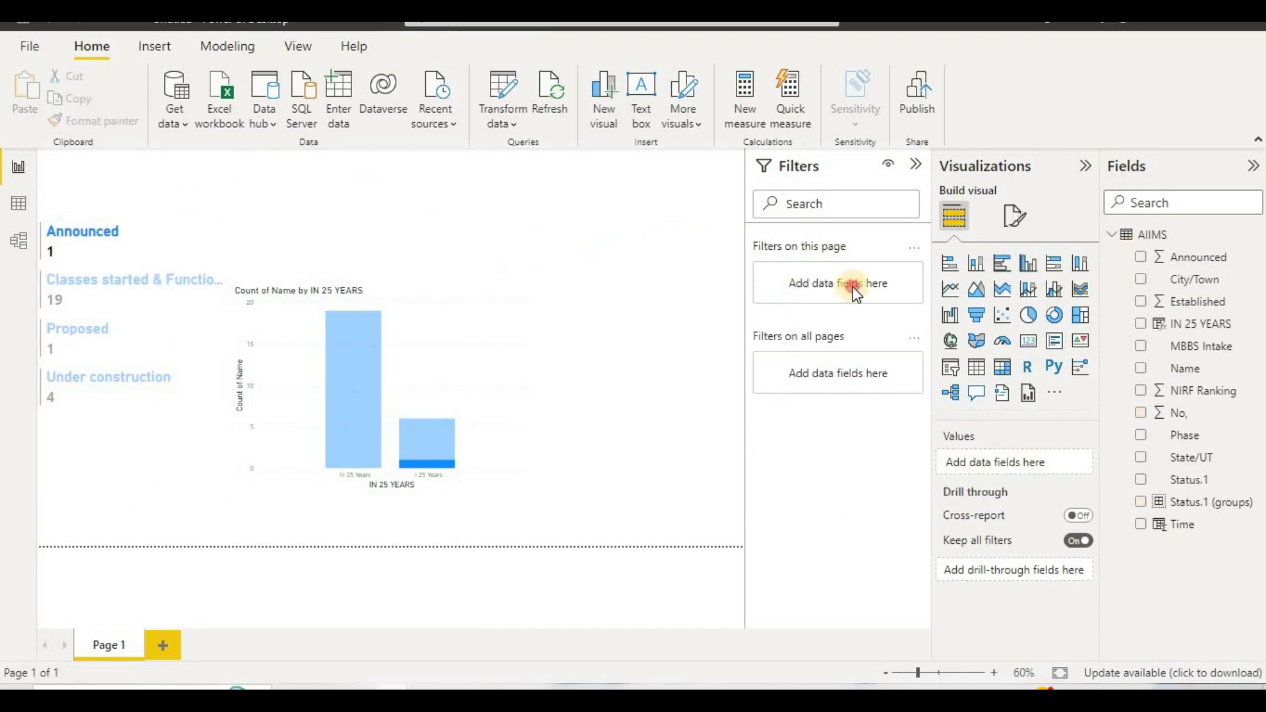
Move the column chart and the multi-row card lower on the report page
{"action": "left_click_drag", "start_coordinate": [425, 393], "coordinate": [463, 436]}
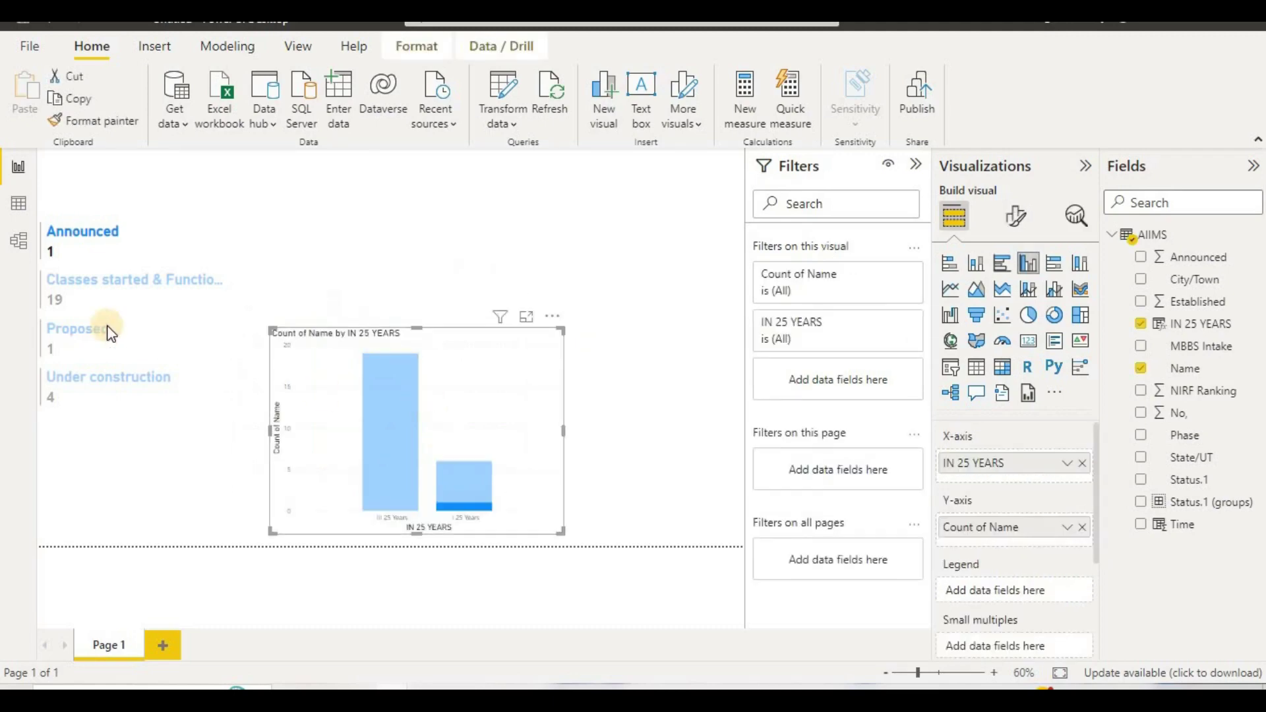
{"action": "left_click", "coordinate": [101, 420]}
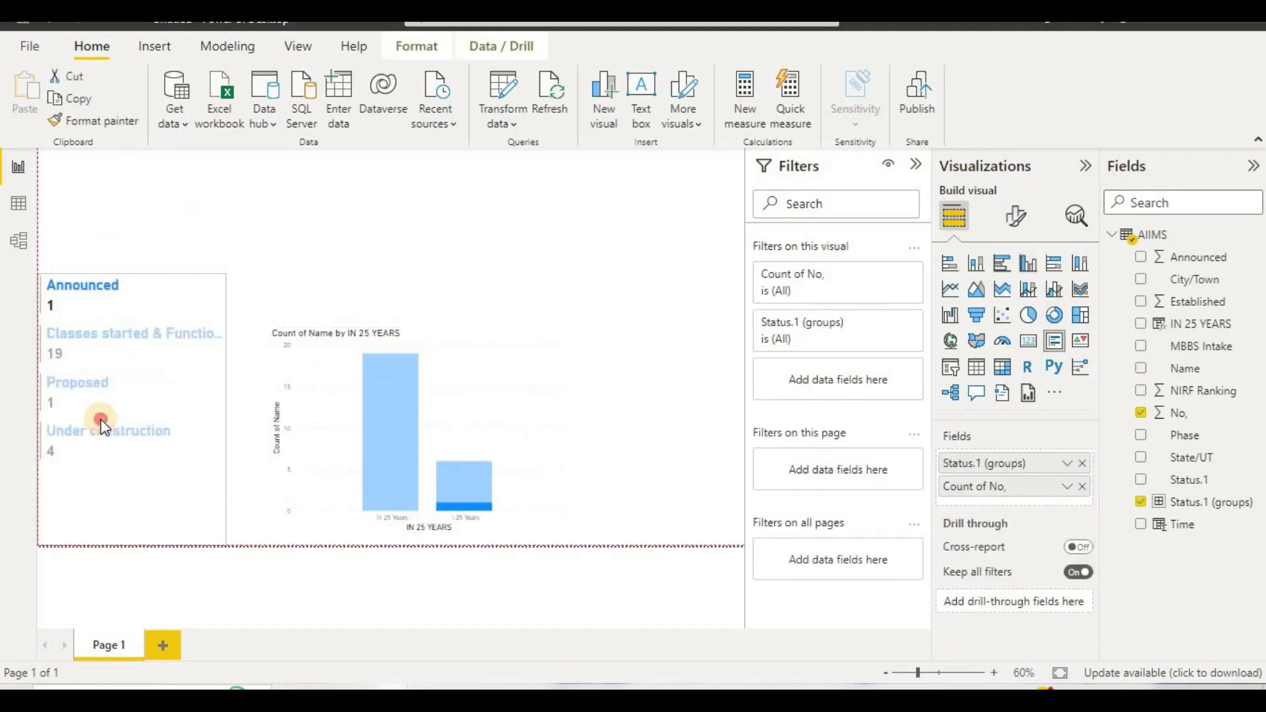
{"action": "left_click", "coordinate": [780, 296]}
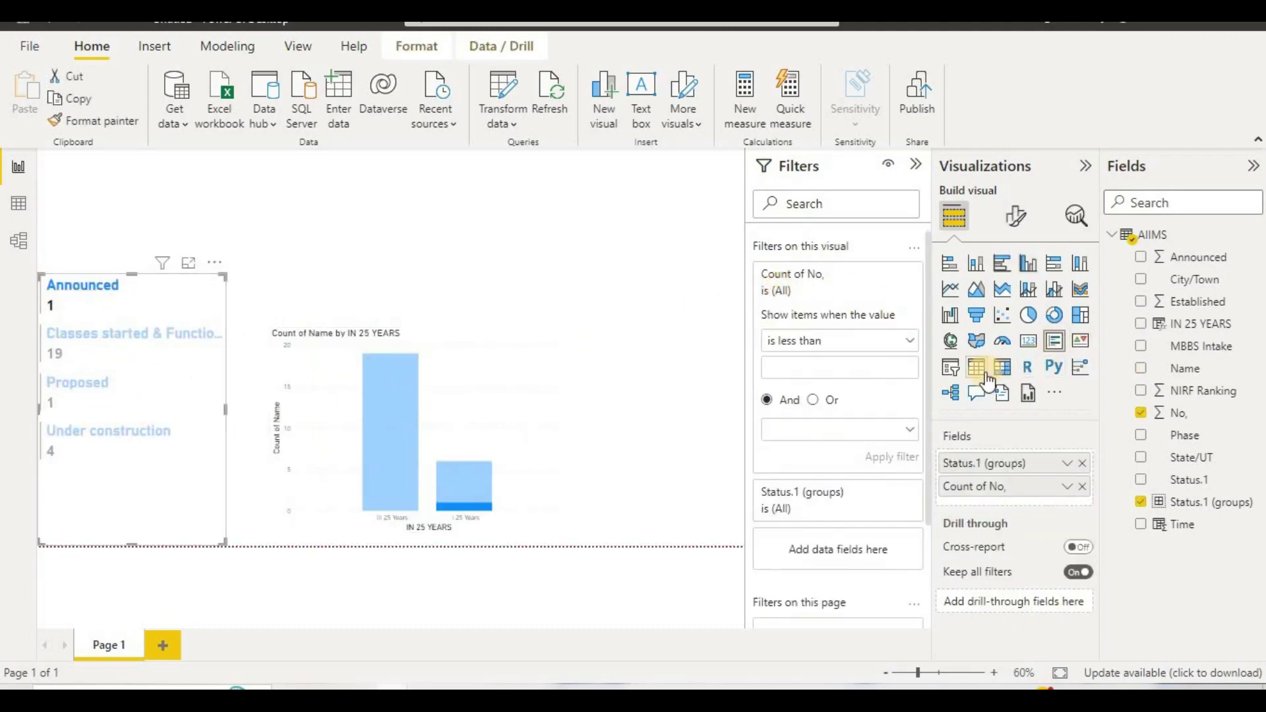
Add an empty table visual to the page and place it above the column chart's right side
{"action": "left_click", "coordinate": [726, 338]}
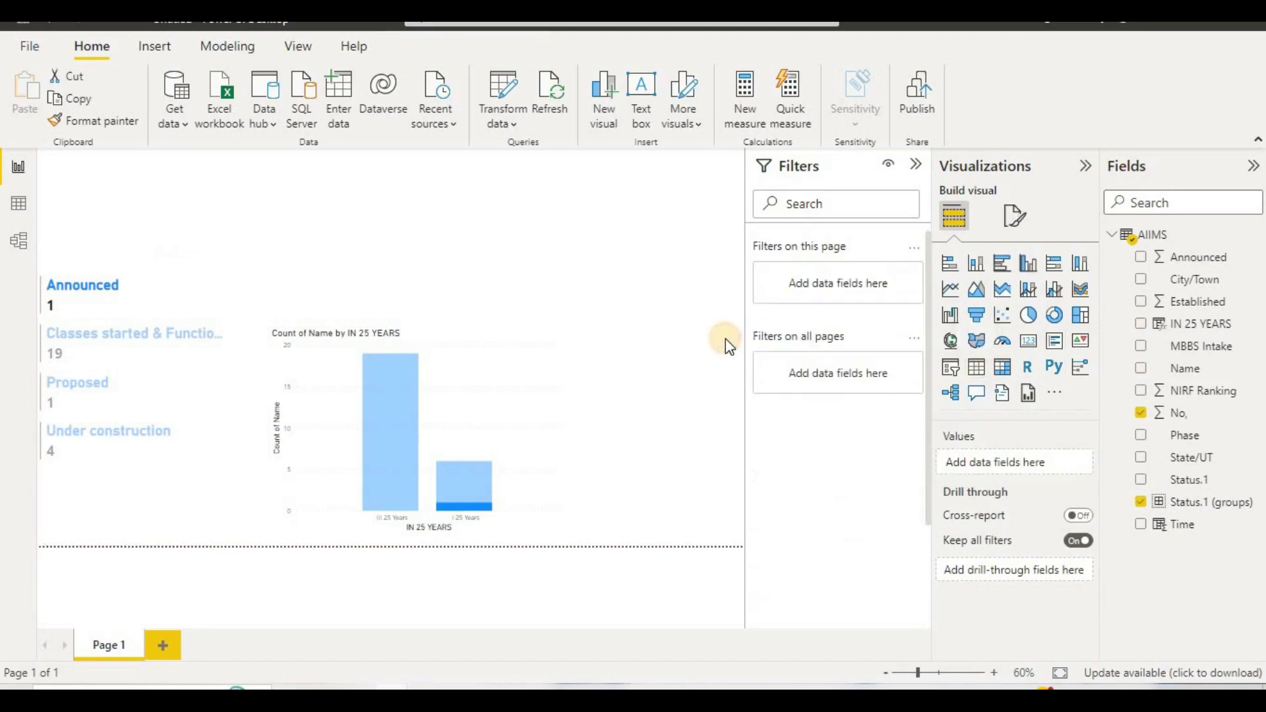
{"action": "left_click", "coordinate": [977, 382]}
{"action": "left_click_drag", "start_coordinate": [132, 260], "coordinate": [540, 304]}
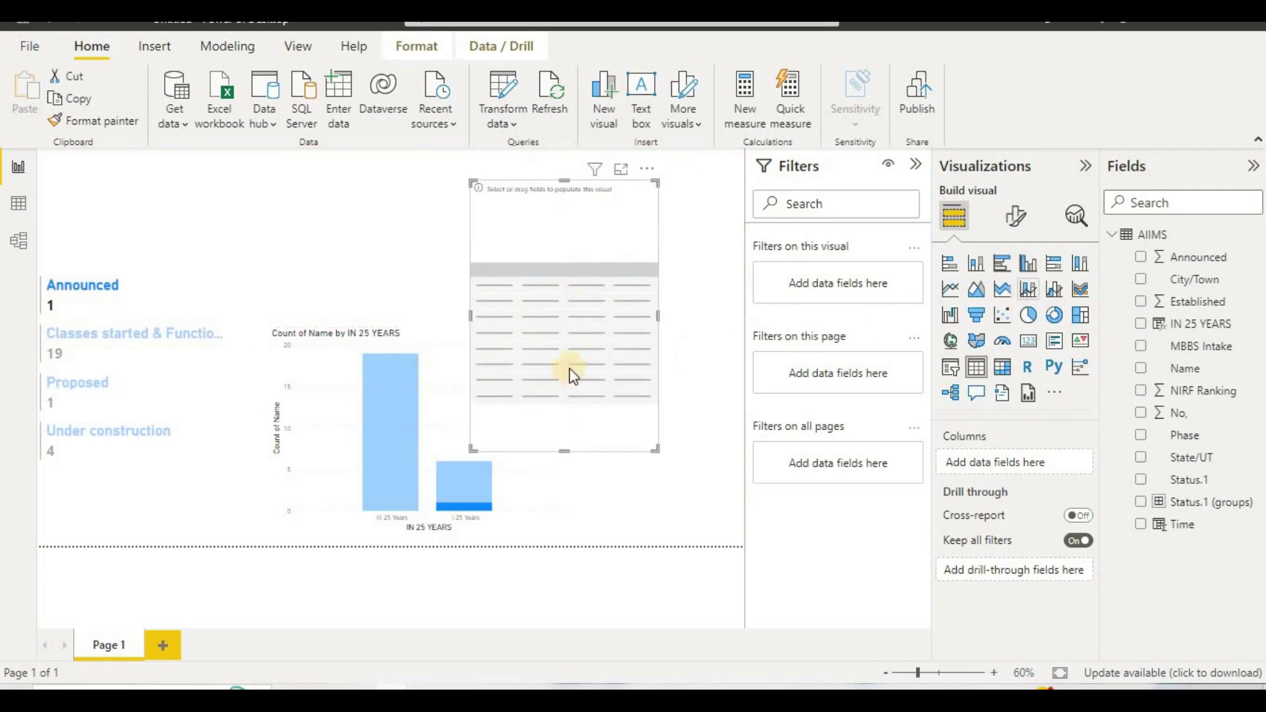
Set the report page's canvas to a custom size, 1200 px high and 1800 px wide
{"action": "left_click", "coordinate": [342, 219]}
{"action": "left_click", "coordinate": [1016, 216]}
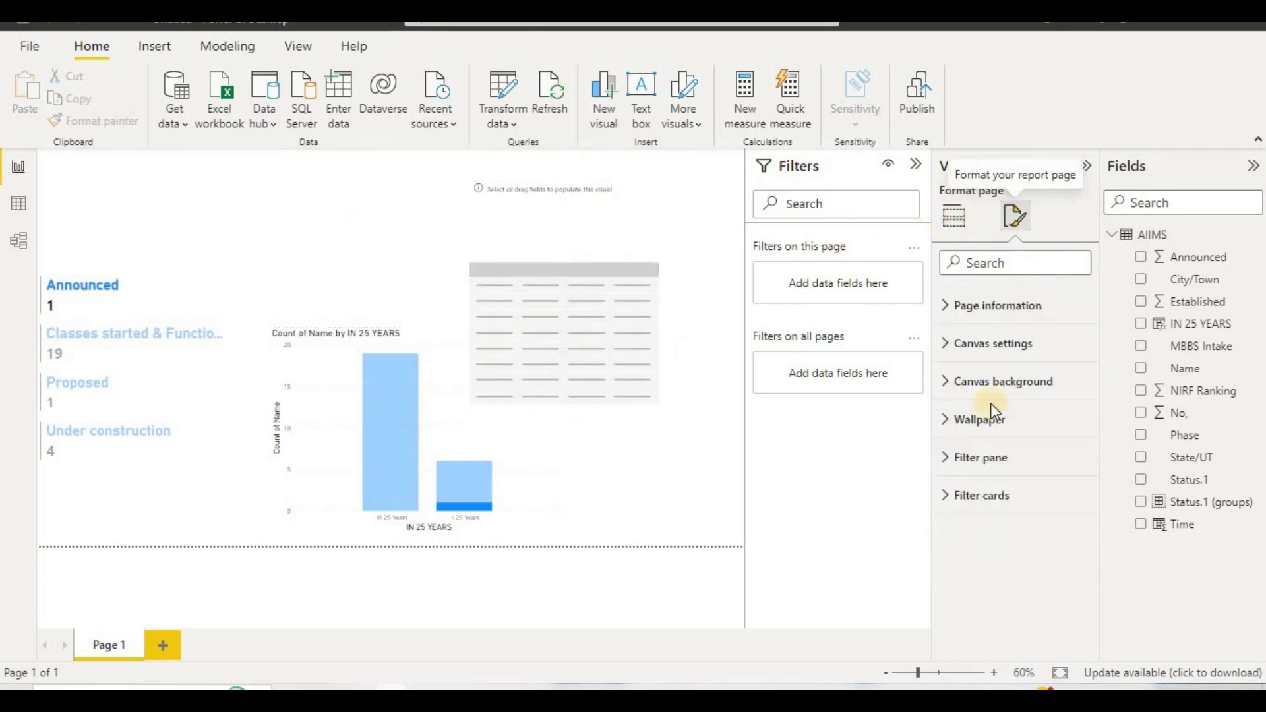
{"action": "left_click", "coordinate": [994, 344]}
{"action": "scroll", "coordinate": [1001, 338], "scroll_direction": "down", "scroll_amount": 1}
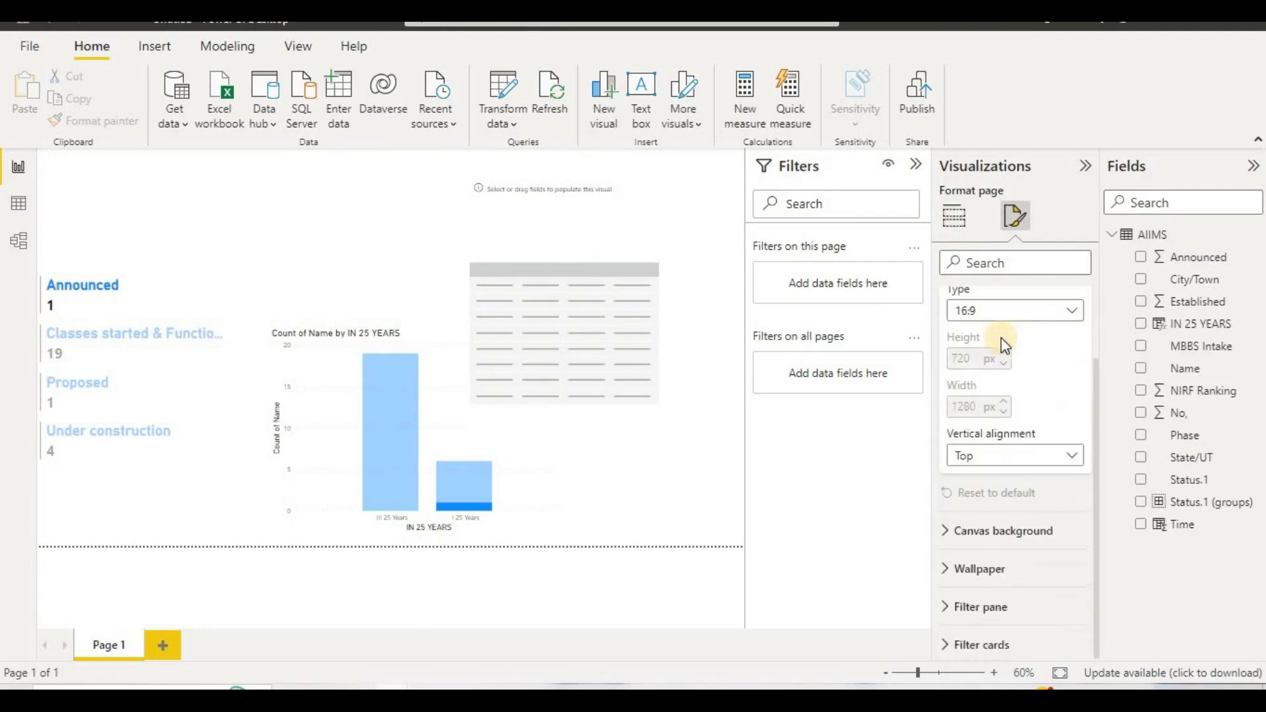
{"action": "scroll", "coordinate": [1001, 337], "scroll_direction": "up", "scroll_amount": 1}
{"action": "left_click", "coordinate": [1004, 365]}
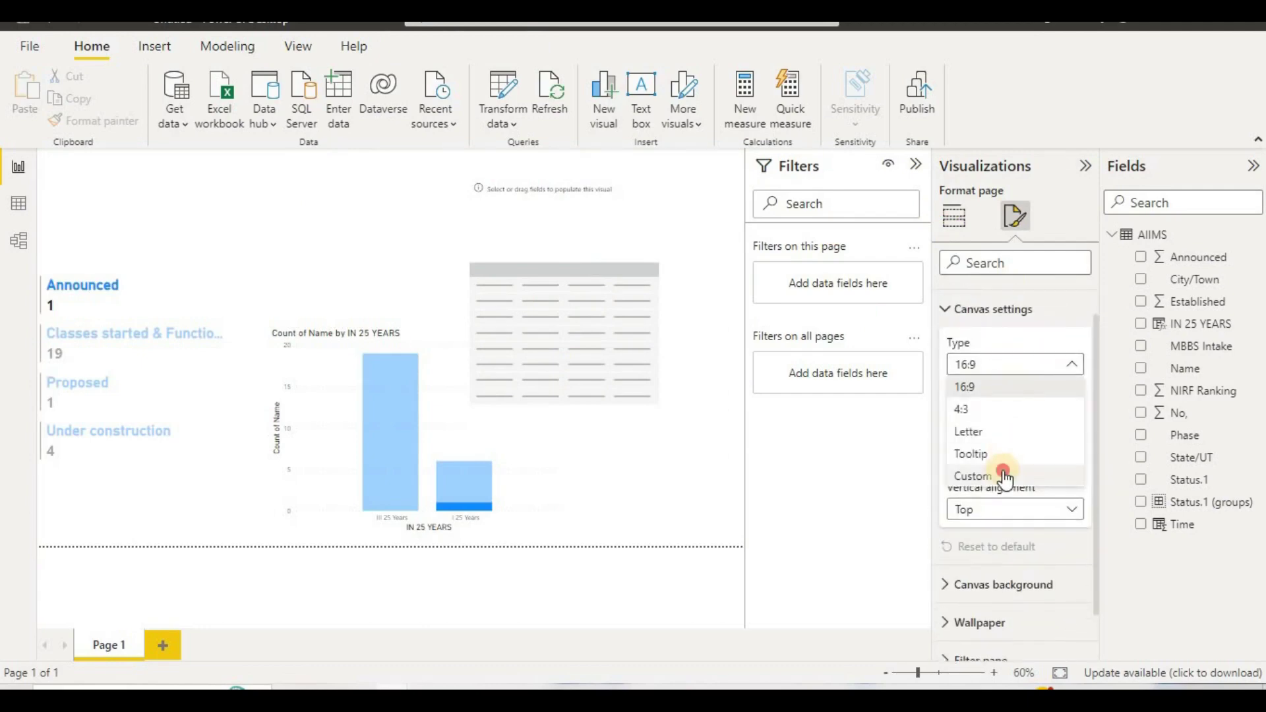
{"action": "left_click", "coordinate": [1003, 475]}
{"action": "left_click_drag", "start_coordinate": [975, 412], "coordinate": [947, 413]}
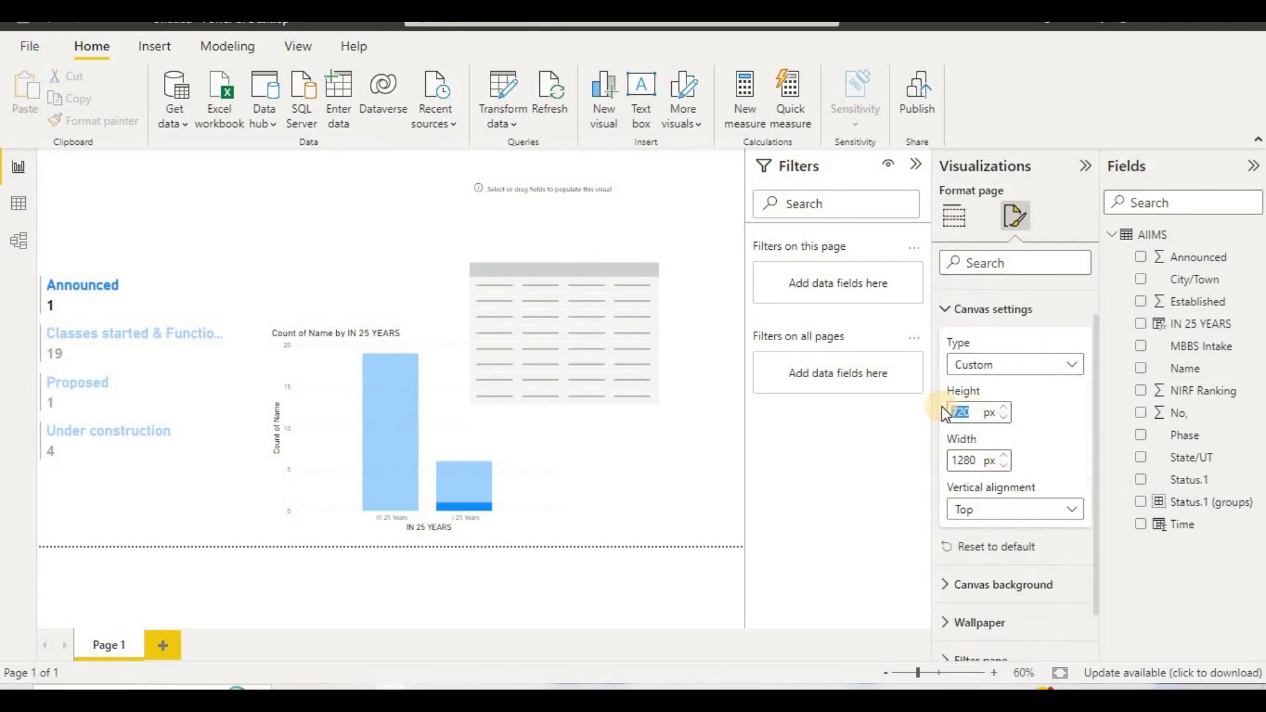
{"action": "type", "text": "1200"}
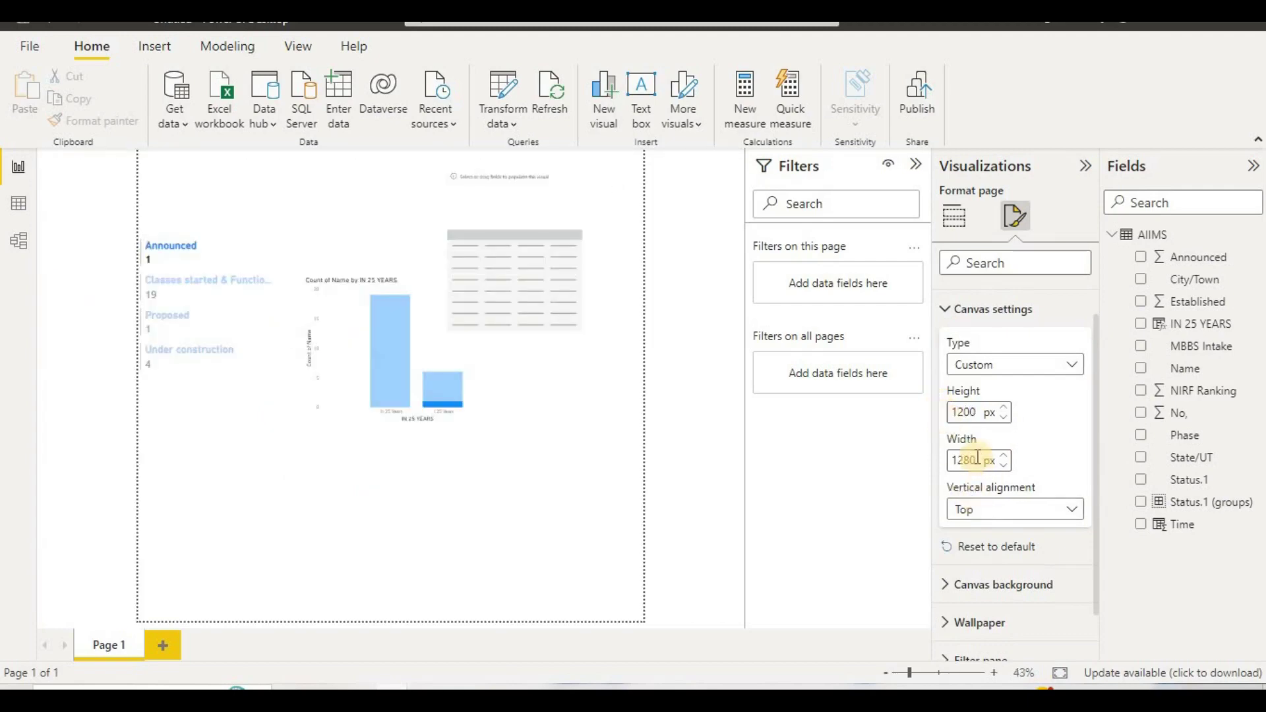
{"action": "left_click_drag", "start_coordinate": [978, 459], "coordinate": [940, 456]}
{"action": "type", "text": "1800"}
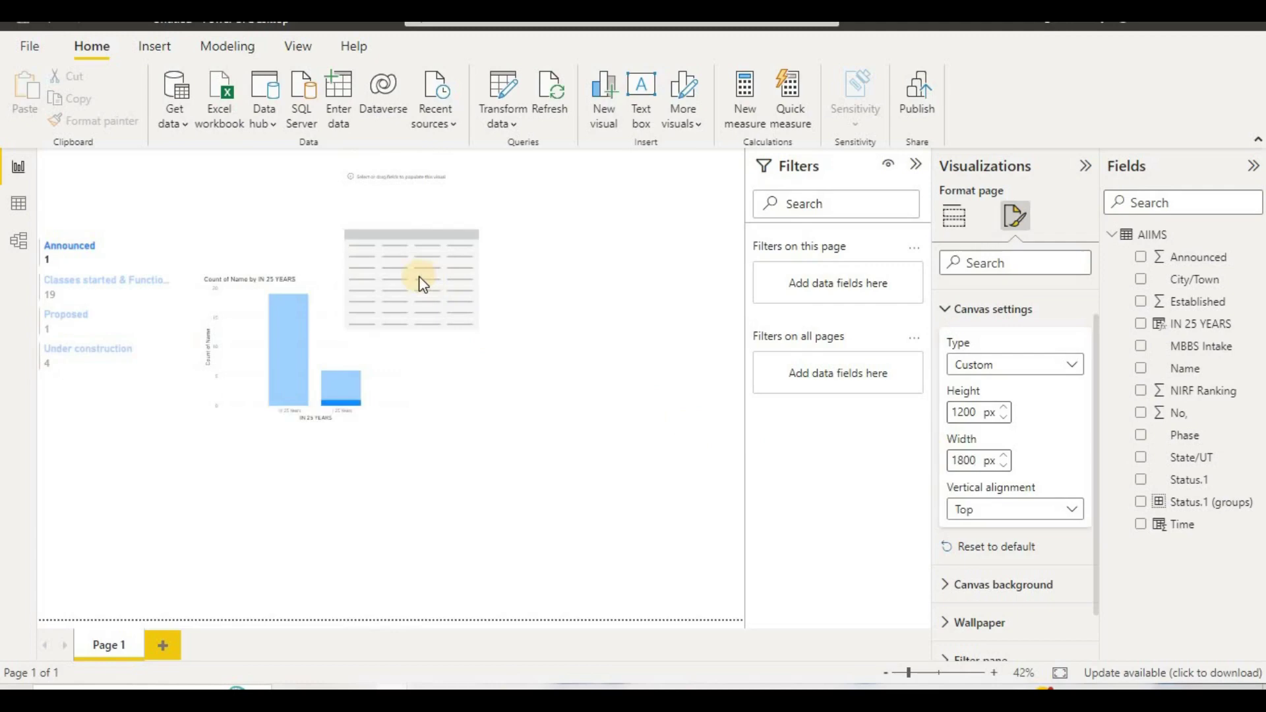
Spread the table, column chart and multi-row card out side by side across the lower part of the enlarged page
{"action": "left_click_drag", "start_coordinate": [418, 277], "coordinate": [617, 454]}
{"action": "left_click_drag", "start_coordinate": [294, 374], "coordinate": [427, 476]}
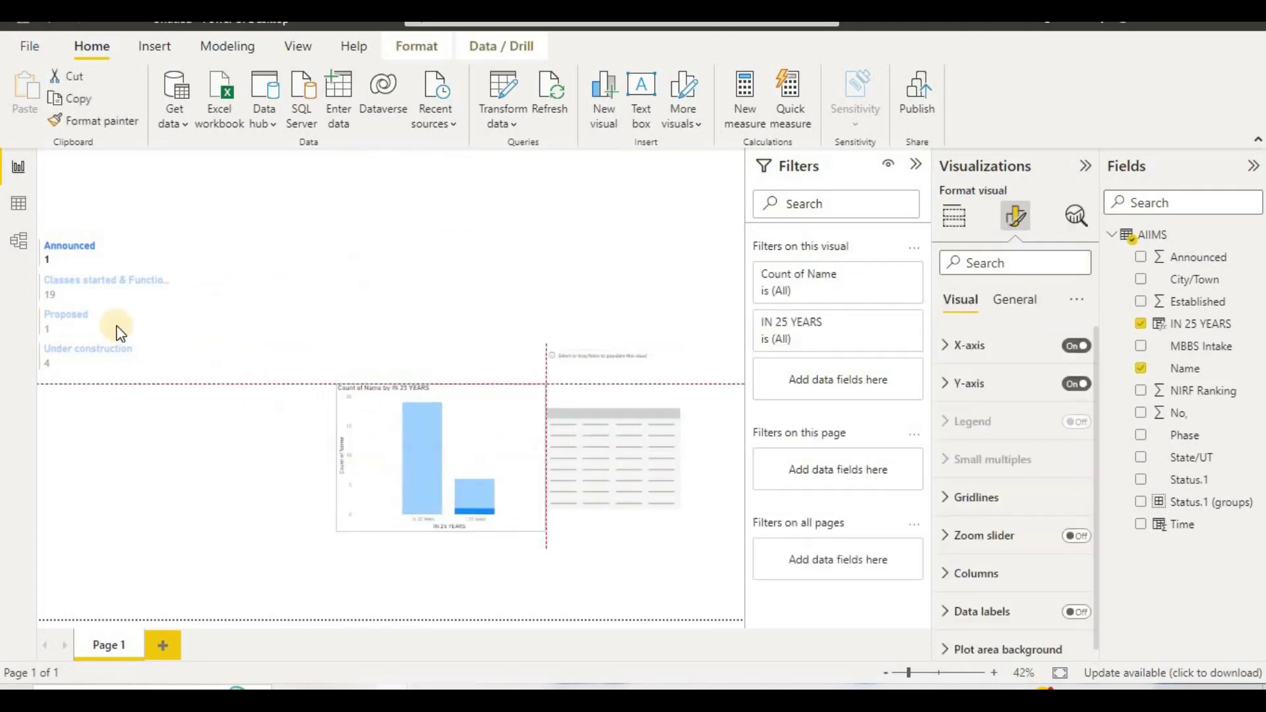
{"action": "left_click_drag", "start_coordinate": [112, 324], "coordinate": [116, 456]}
{"action": "left_click", "coordinate": [116, 457]}
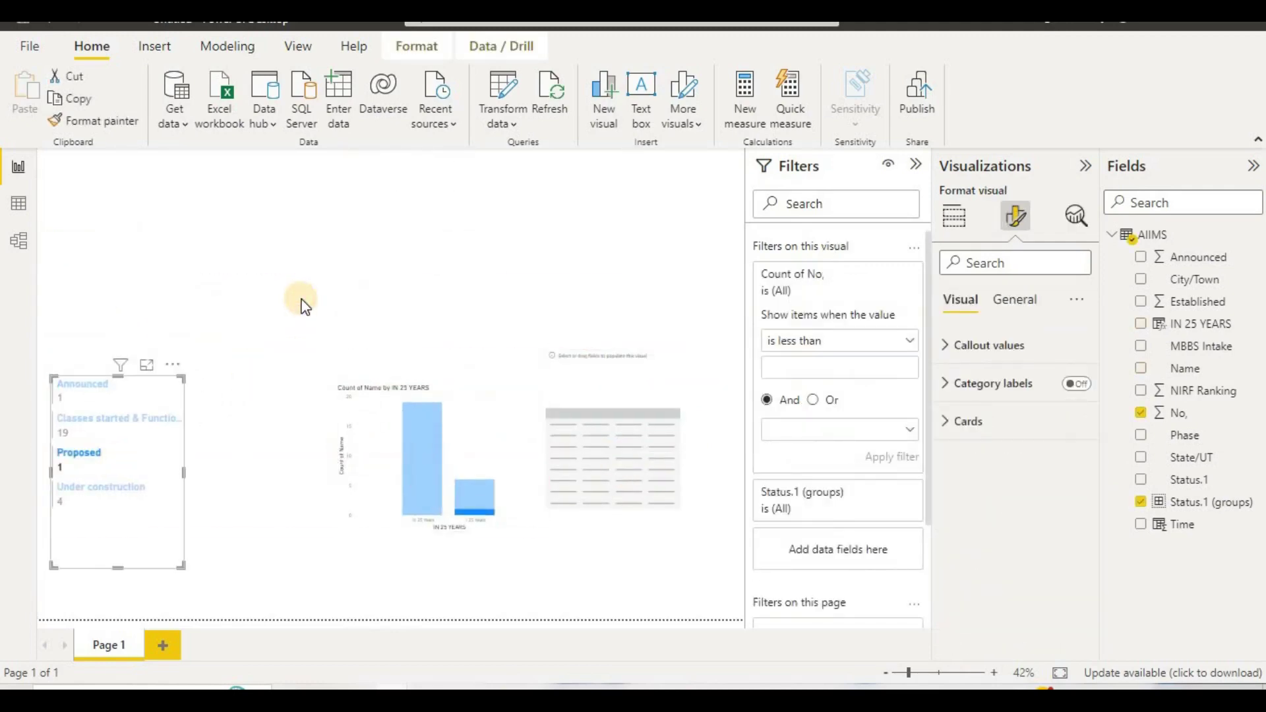
{"action": "left_click", "coordinate": [243, 294]}
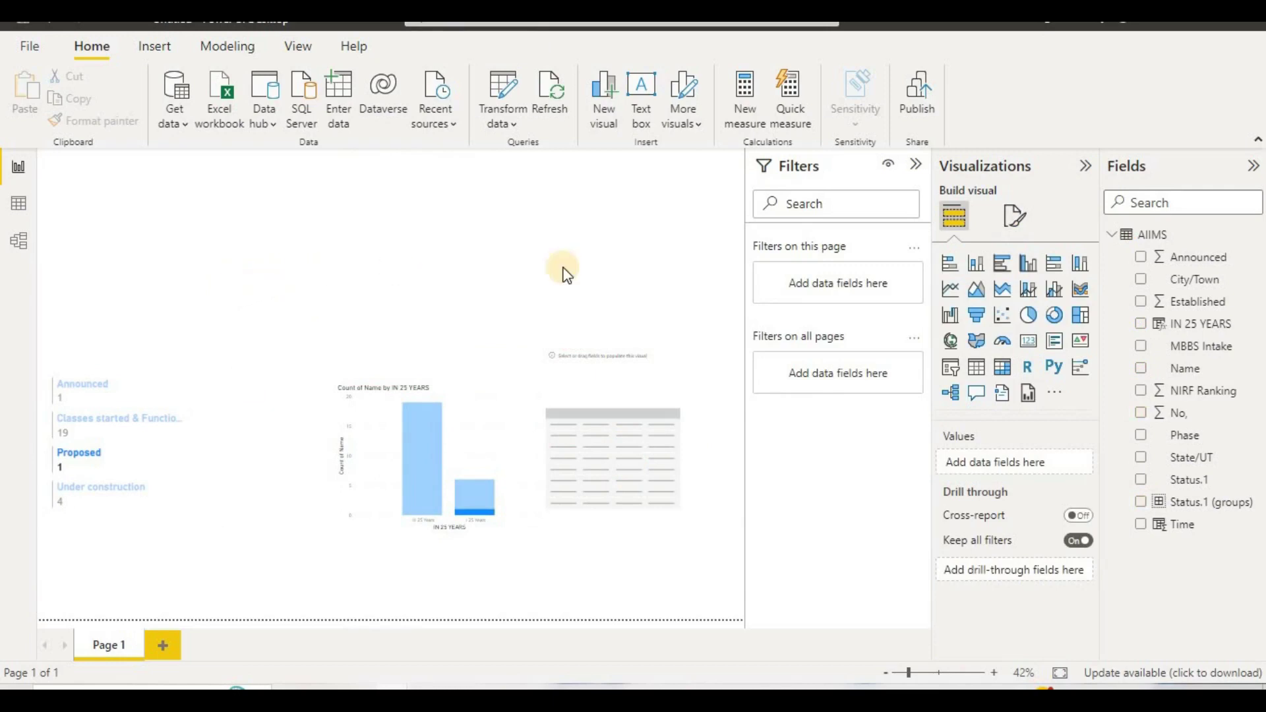
Add the Name column to the empty table and filter it by the card's Classes started group
{"action": "left_click", "coordinate": [644, 453]}
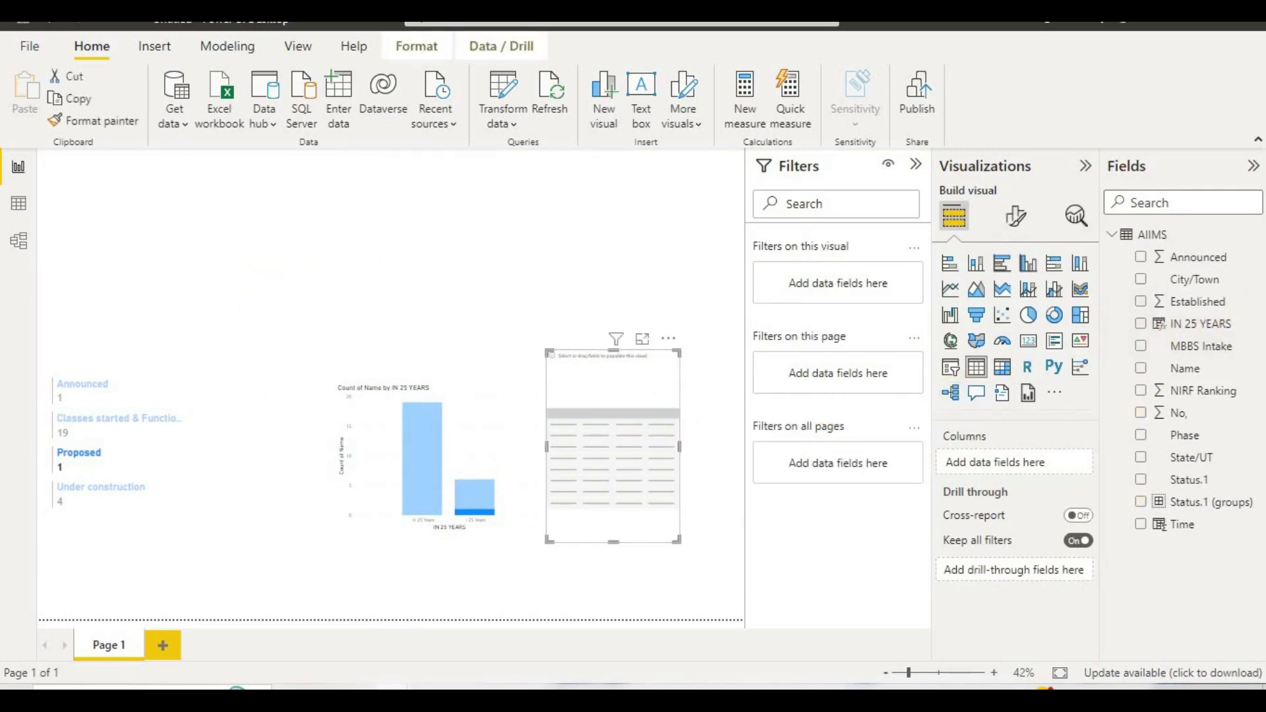
{"action": "left_click_drag", "start_coordinate": [1220, 368], "coordinate": [1031, 463]}
{"action": "left_click", "coordinate": [1242, 373]}
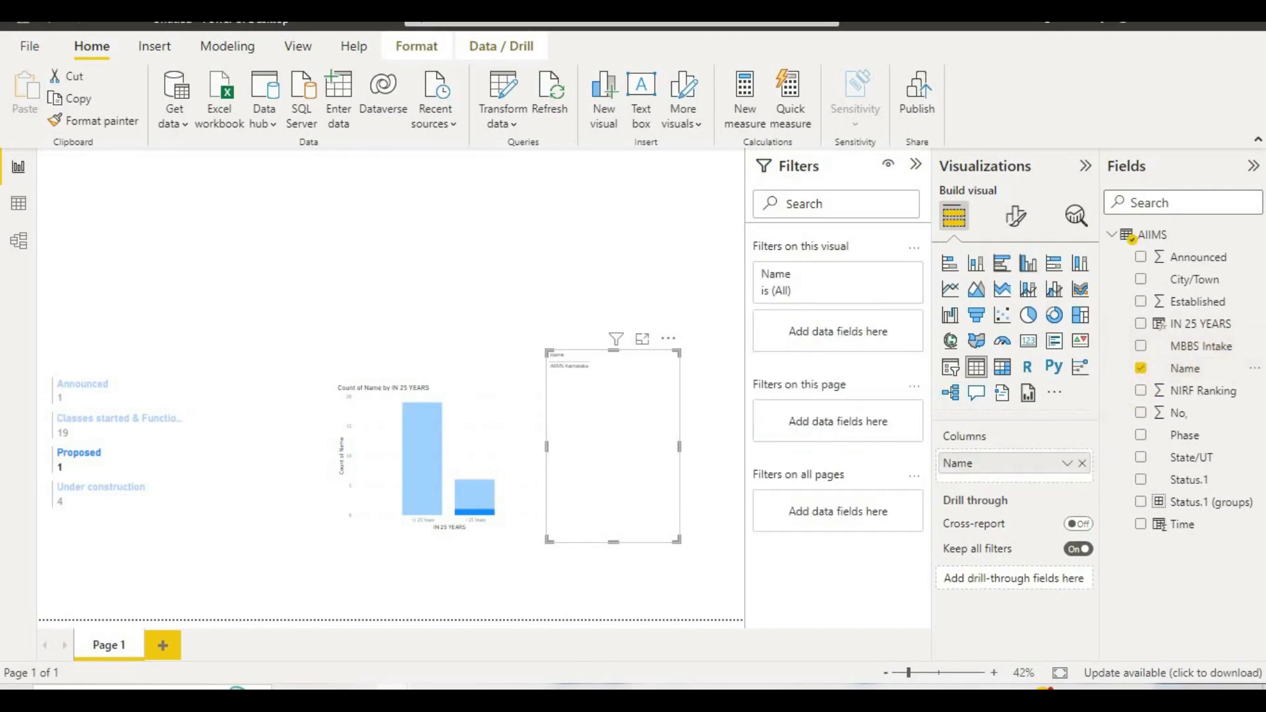
{"action": "left_click", "coordinate": [99, 426]}
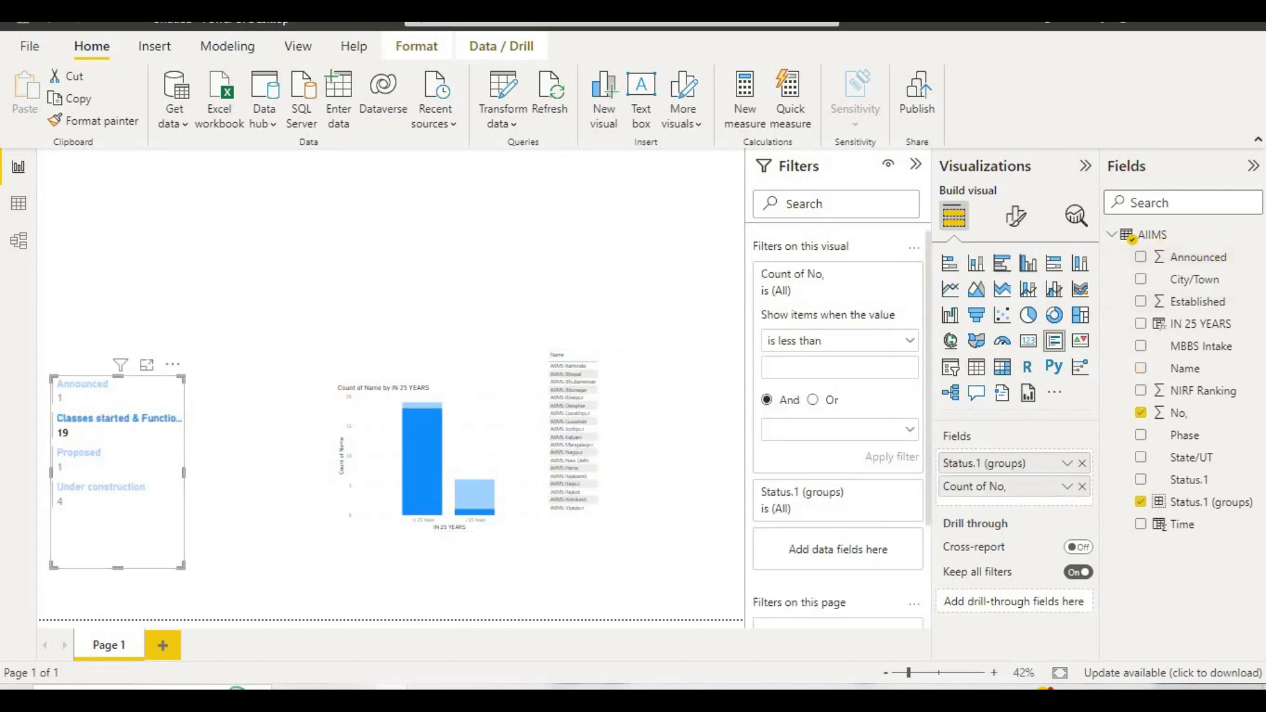
Clear the card filter and add the Established, Announced and Time columns to the table, summarizing Time by Count
{"action": "left_click", "coordinate": [1196, 305]}
{"action": "left_click_drag", "start_coordinate": [1196, 305], "coordinate": [1207, 244]}
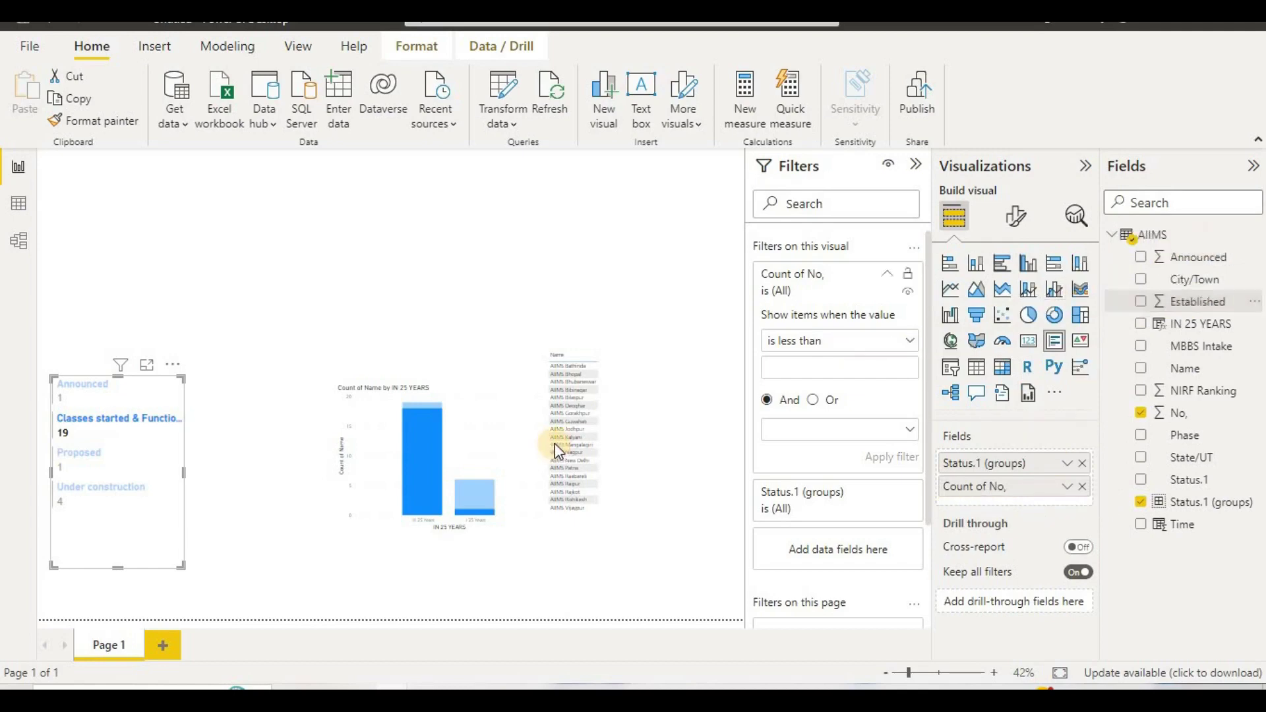
{"action": "left_click", "coordinate": [622, 419]}
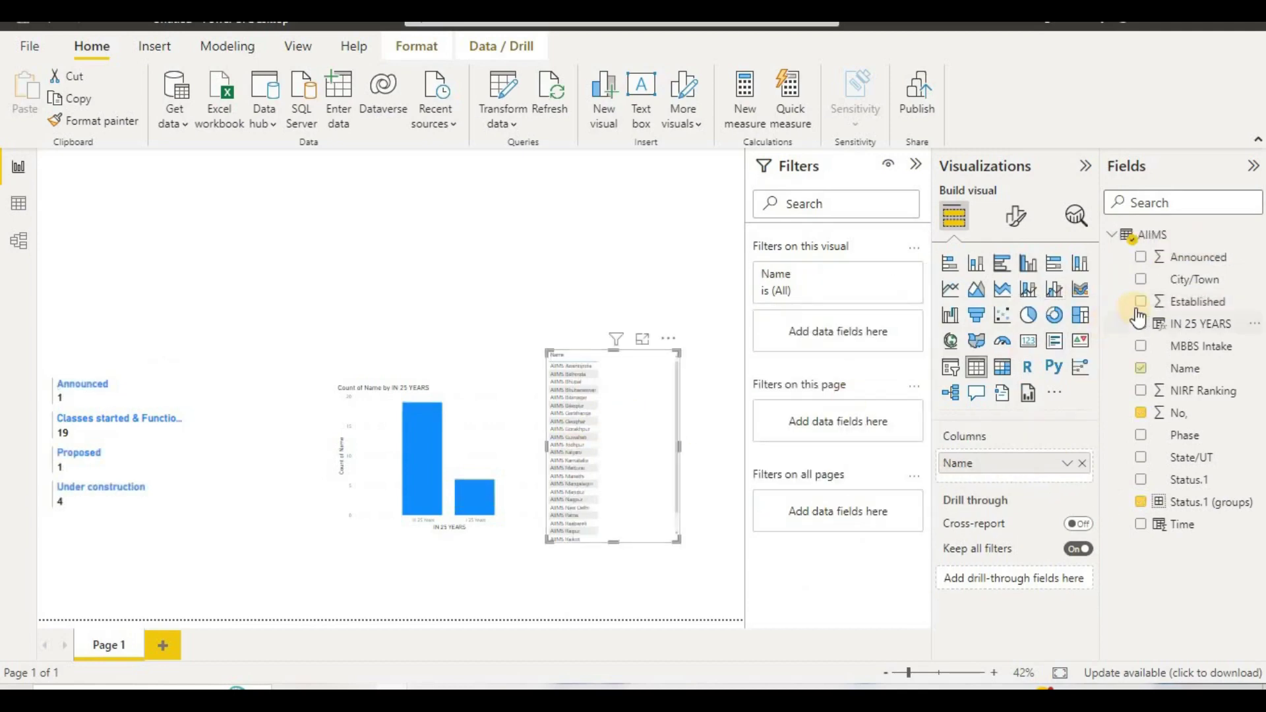
{"action": "left_click_drag", "start_coordinate": [1193, 305], "coordinate": [1032, 476]}
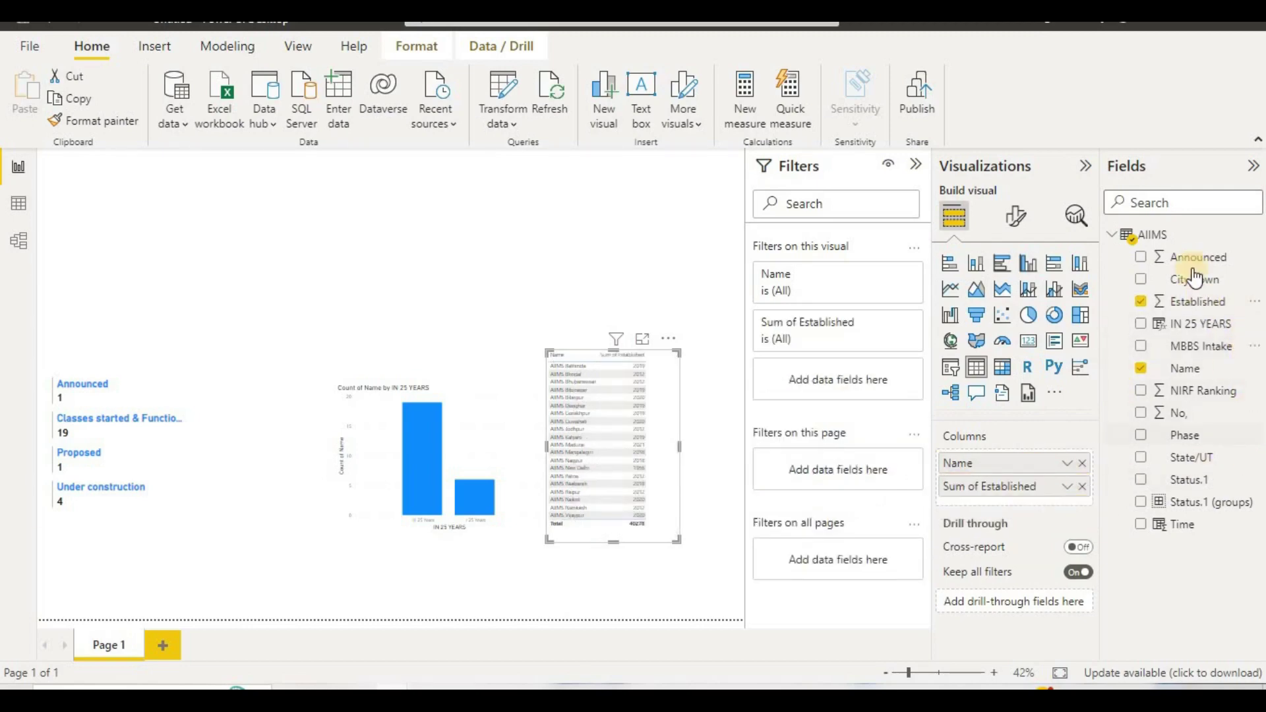
{"action": "left_click_drag", "start_coordinate": [1195, 258], "coordinate": [1006, 526]}
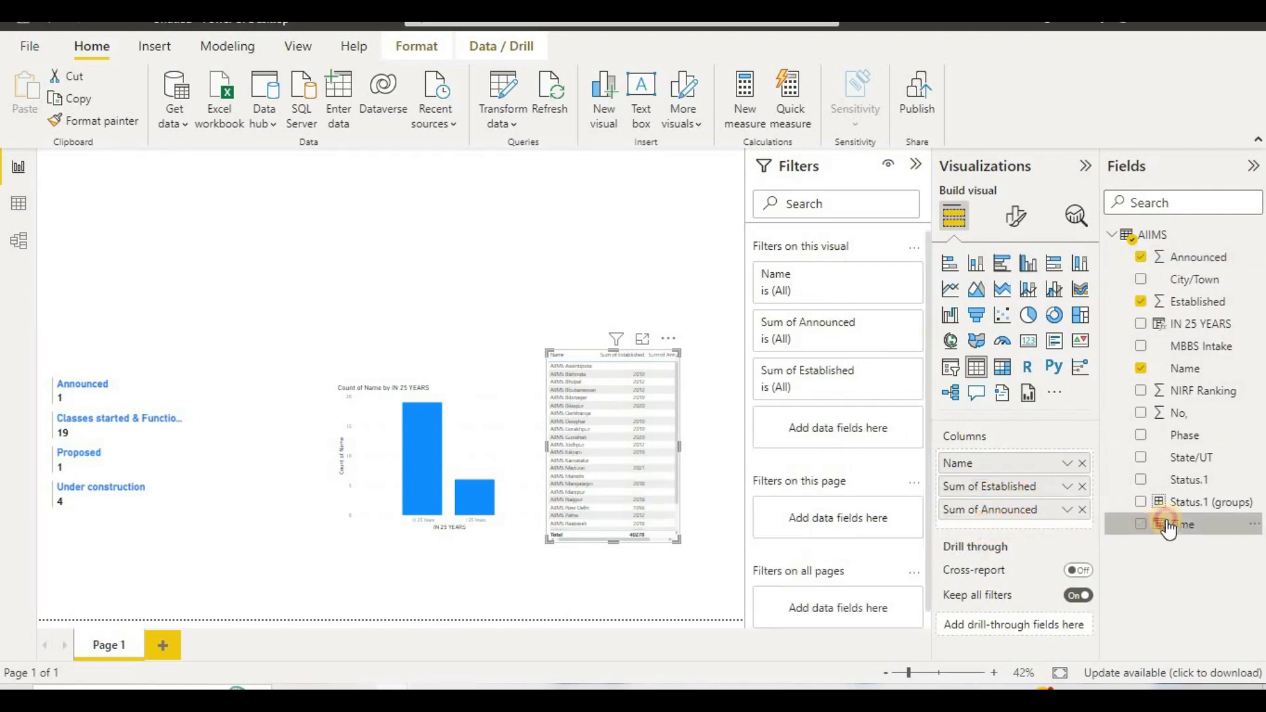
{"action": "mouse_move", "coordinate": [1026, 528]}
{"action": "left_mouse_down"}
{"action": "mouse_move", "coordinate": [1008, 519]}
{"action": "mouse_move", "coordinate": [1011, 530]}
{"action": "left_mouse_up"}
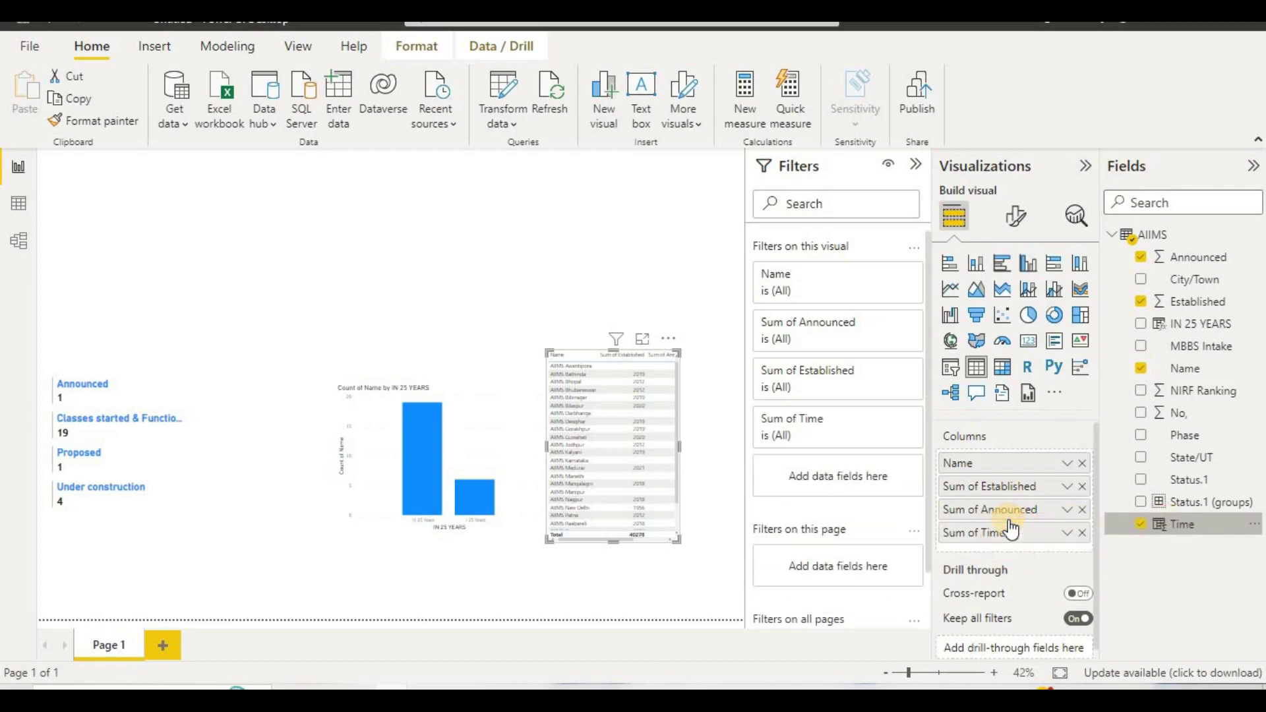
{"action": "right_click", "coordinate": [1007, 533]}
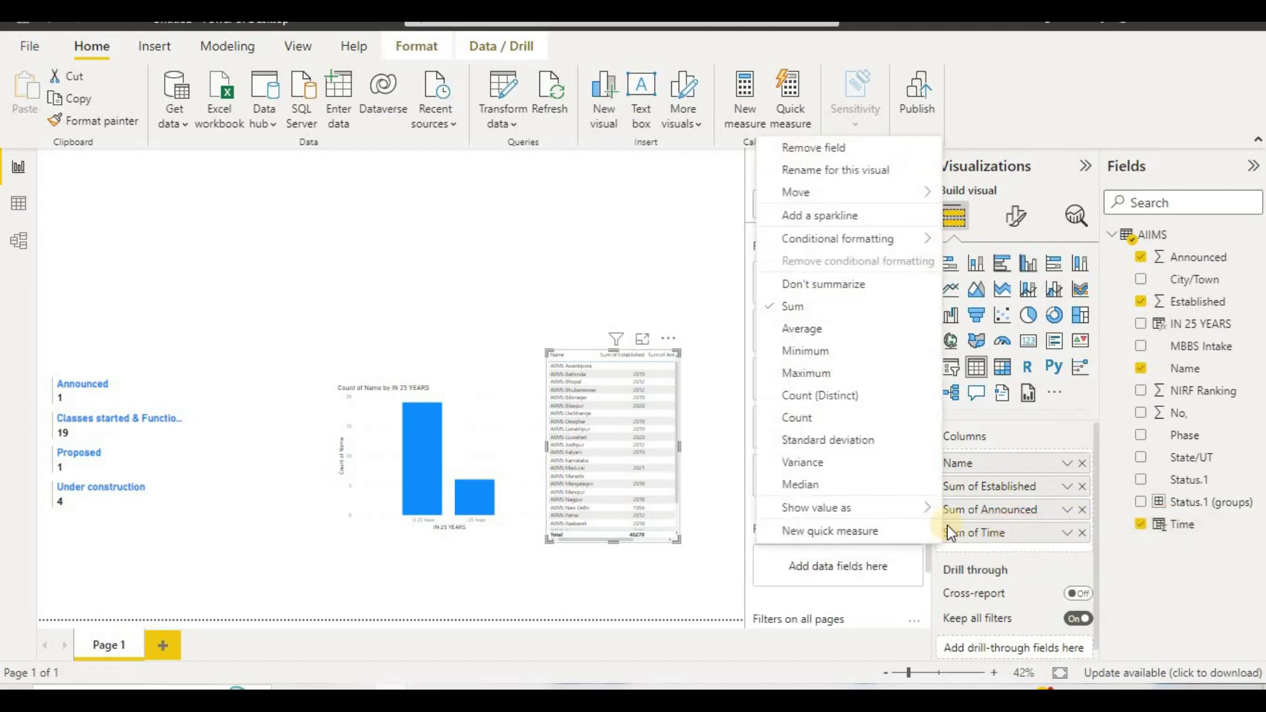
{"action": "left_click", "coordinate": [845, 422]}
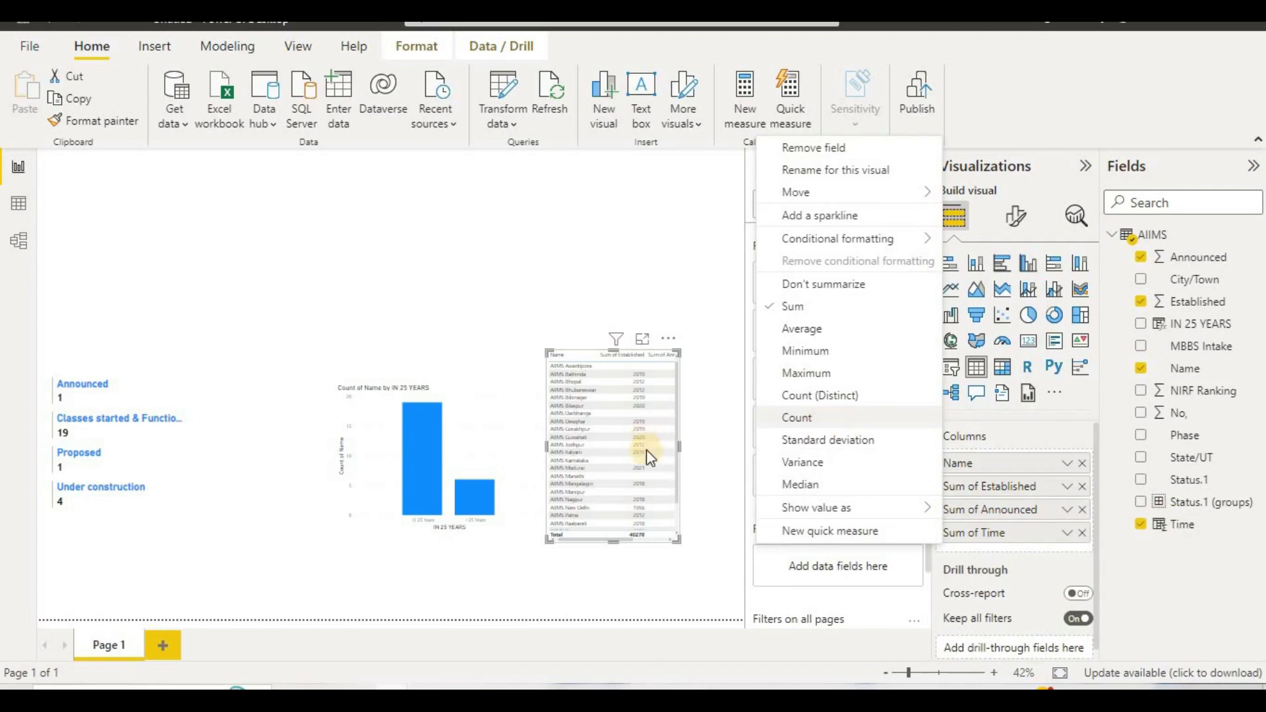
Widen the table to the page's visible edge and set its values' font size to 22
{"action": "left_click_drag", "start_coordinate": [680, 445], "coordinate": [735, 452]}
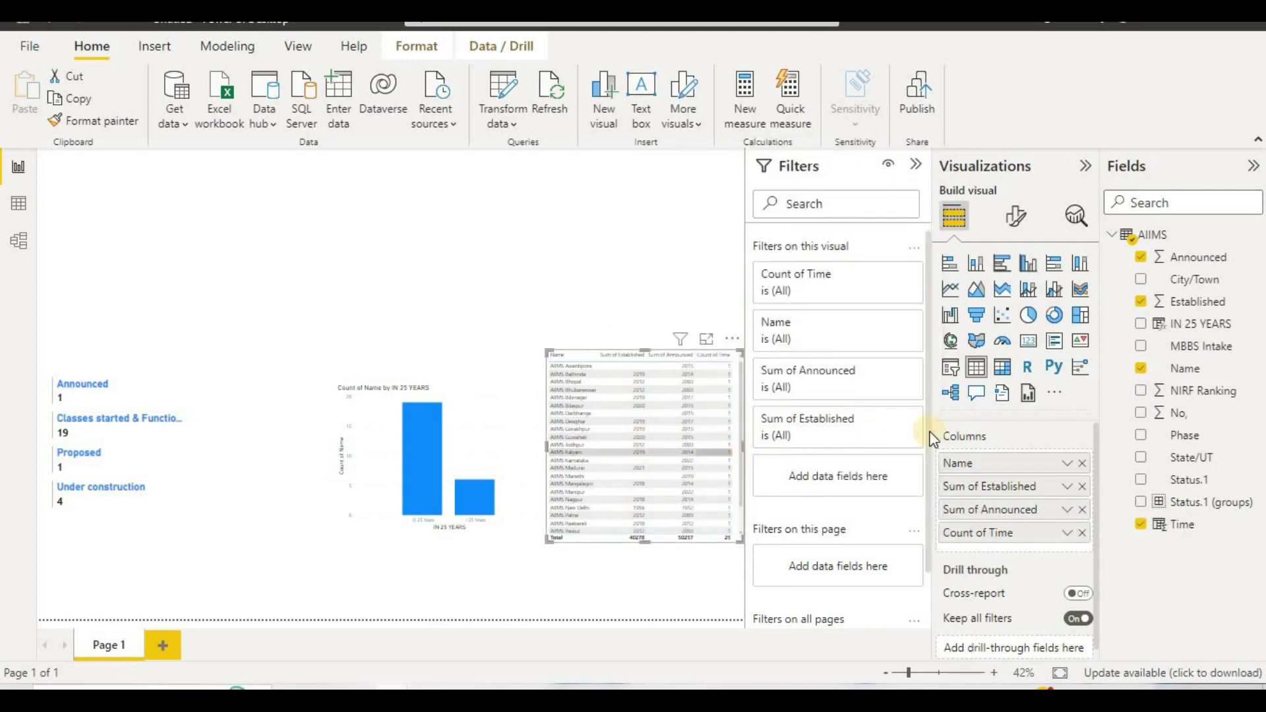
{"action": "left_click", "coordinate": [1007, 221]}
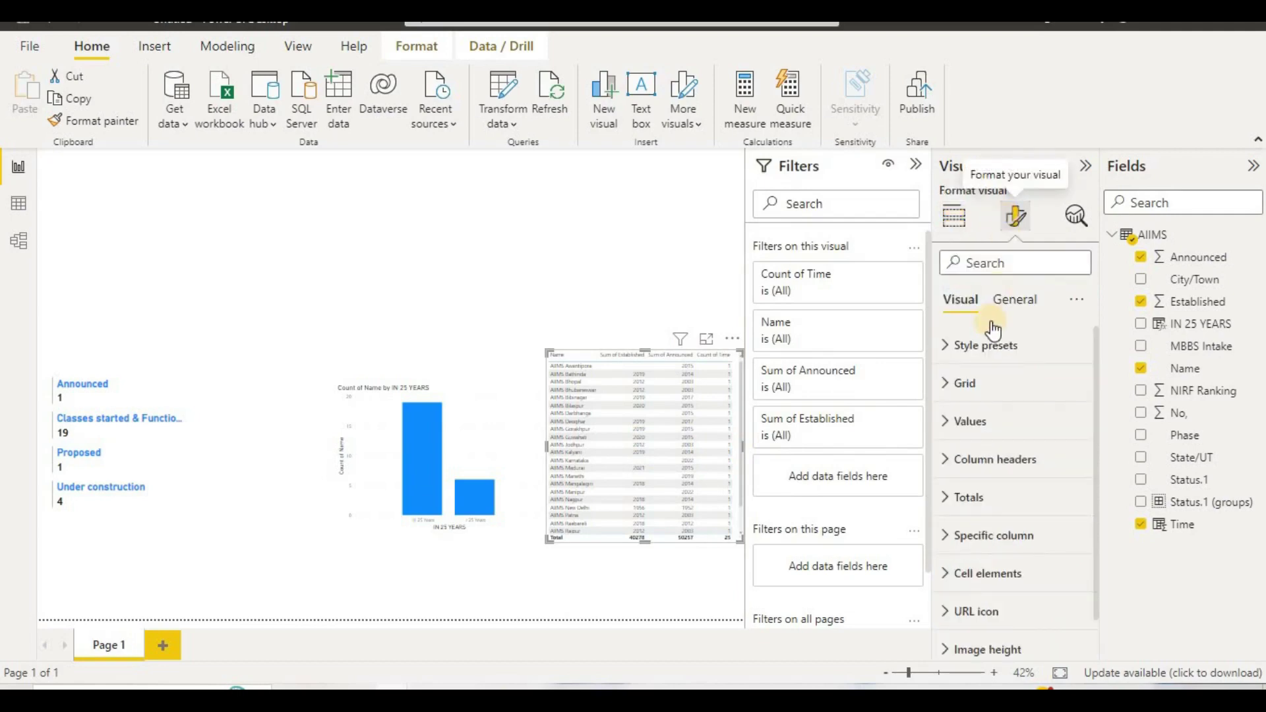
{"action": "left_click", "coordinate": [975, 419]}
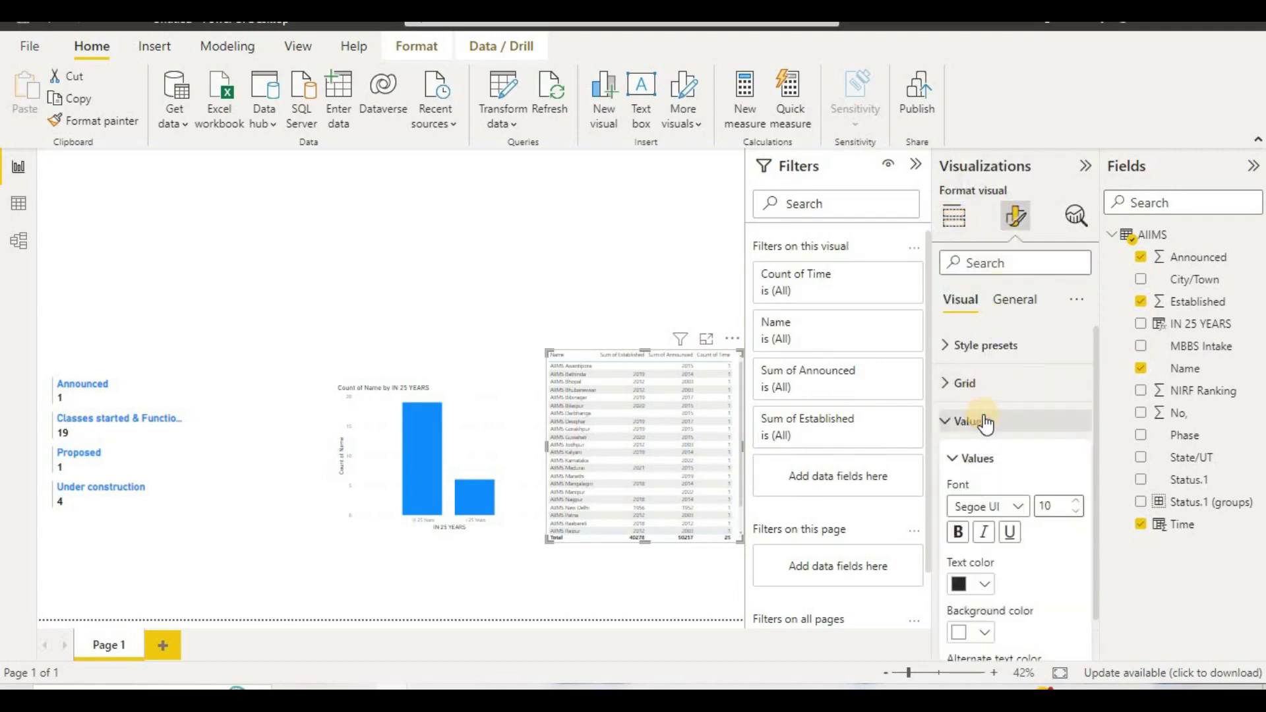
{"action": "scroll", "coordinate": [983, 415], "scroll_direction": "down", "scroll_amount": 2}
{"action": "left_click", "coordinate": [1041, 354]}
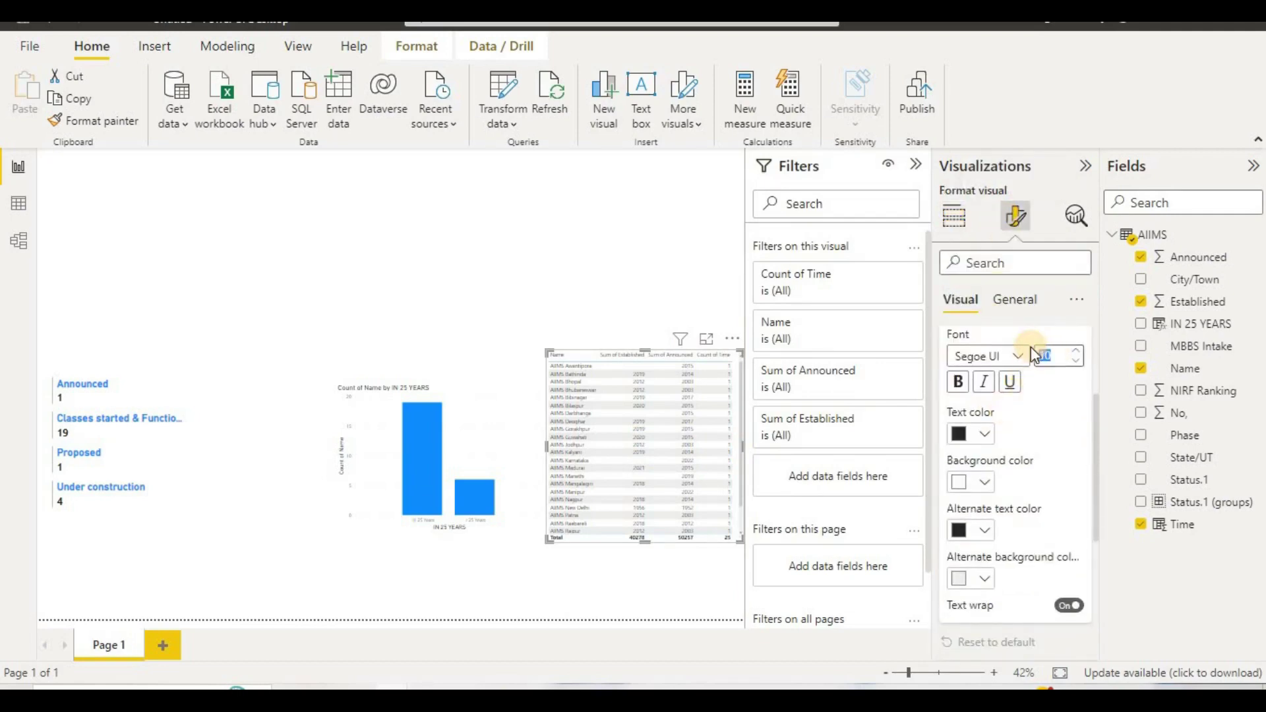
{"action": "type", "text": "22"}
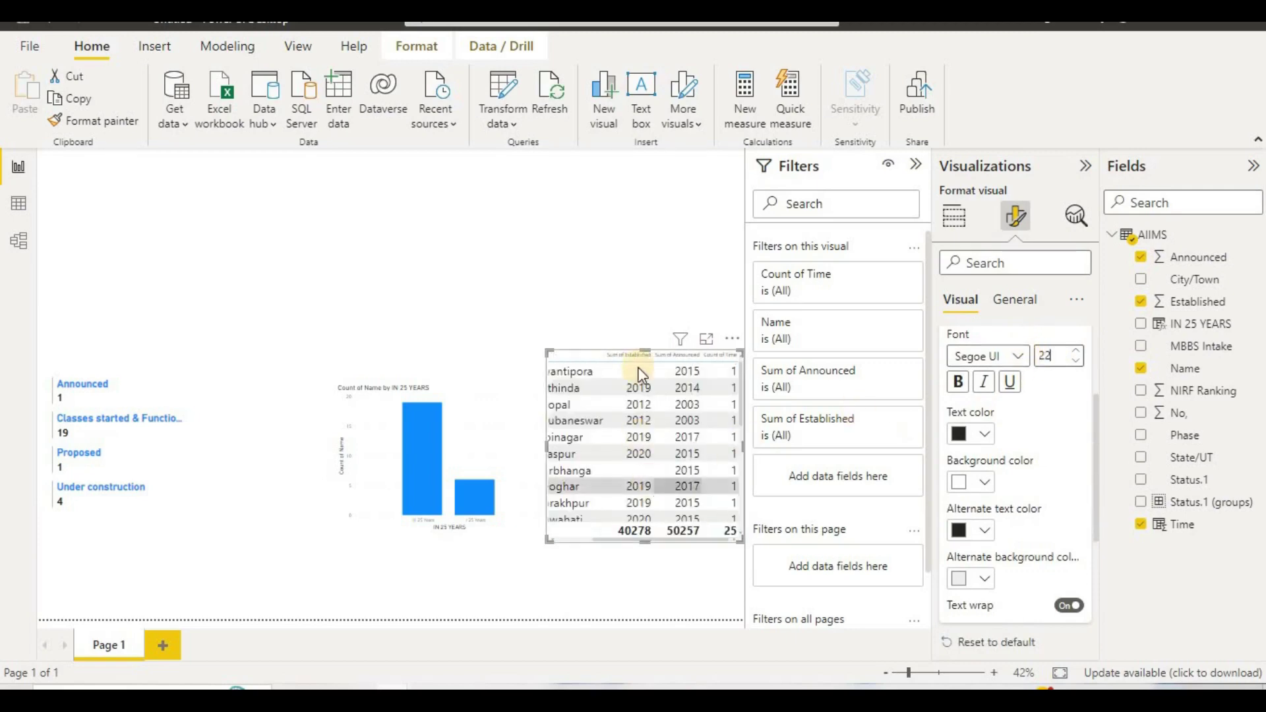
Place the column chart above the multi-row card and the table beside them, making the table taller and wider
{"action": "left_click_drag", "start_coordinate": [645, 348], "coordinate": [649, 281]}
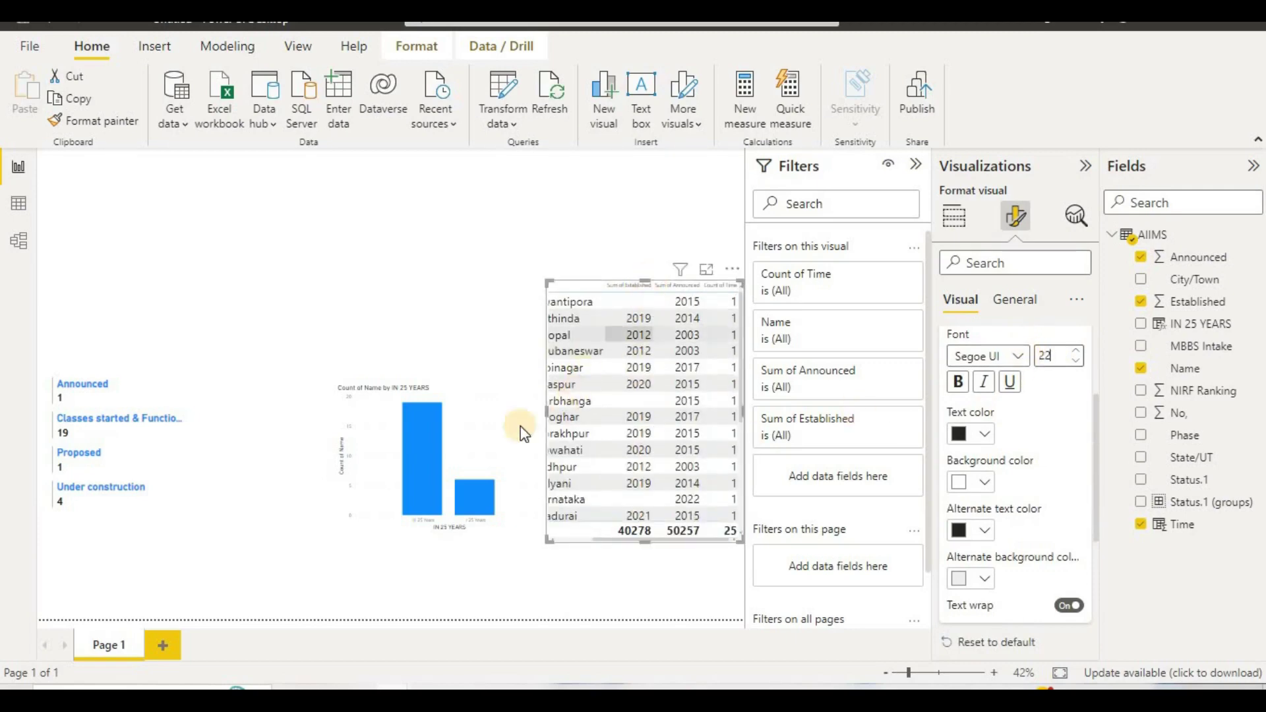
{"action": "left_click", "coordinate": [417, 419]}
{"action": "left_click", "coordinate": [145, 227]}
{"action": "left_click_drag", "start_coordinate": [146, 227], "coordinate": [97, 260]}
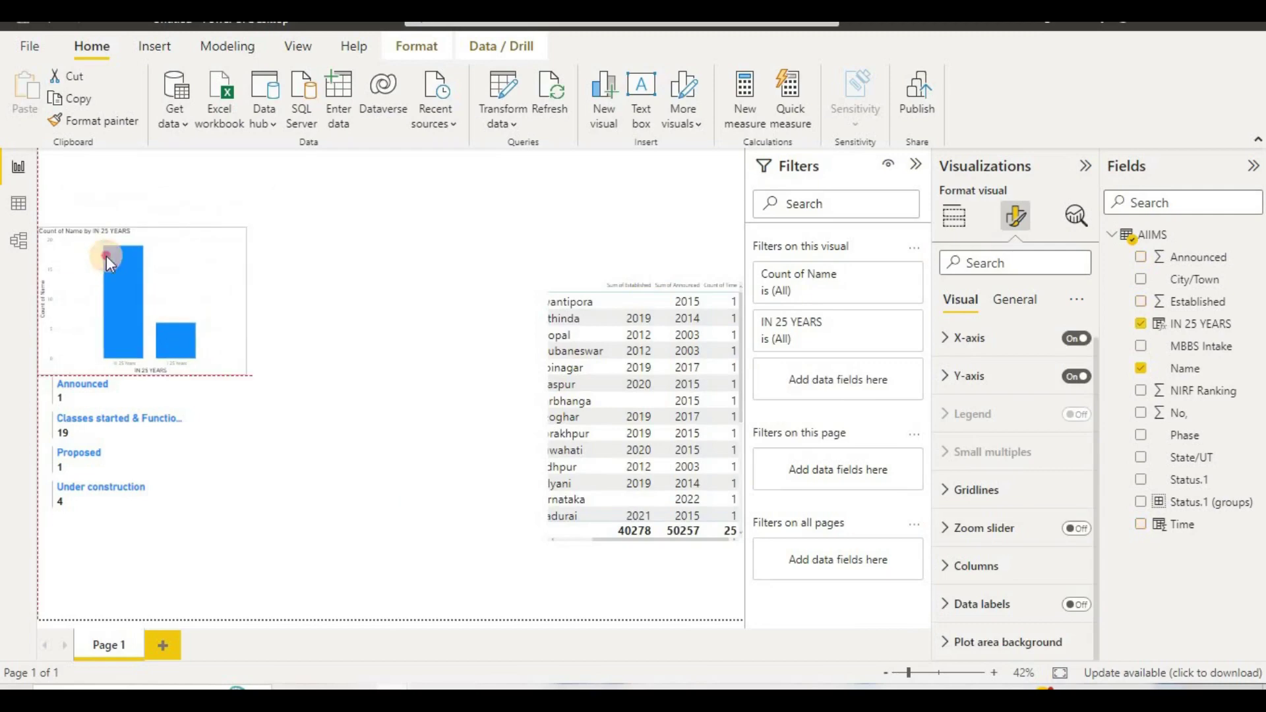
{"action": "left_click_drag", "start_coordinate": [628, 363], "coordinate": [307, 371]}
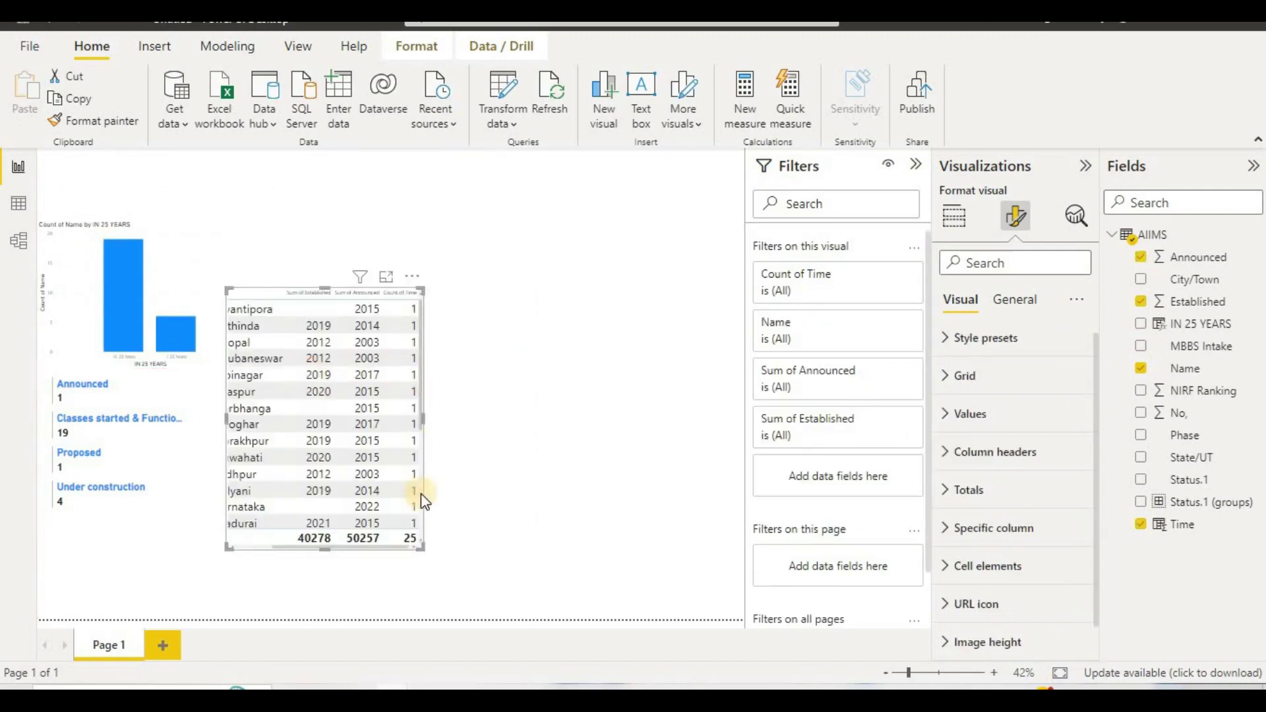
{"action": "left_click_drag", "start_coordinate": [485, 572], "coordinate": [553, 588]}
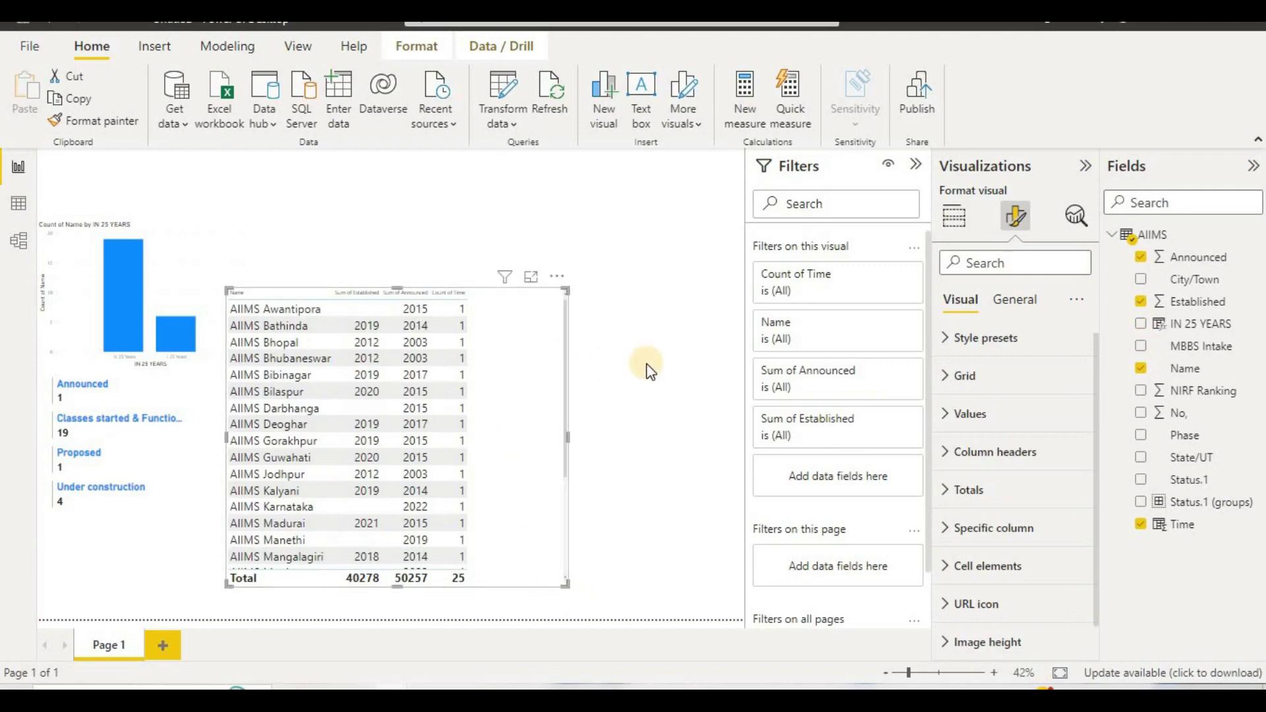
{"action": "scroll", "coordinate": [525, 441], "scroll_direction": "down", "scroll_amount": 3}
{"action": "scroll", "coordinate": [525, 472], "scroll_direction": "up", "scroll_amount": 3}
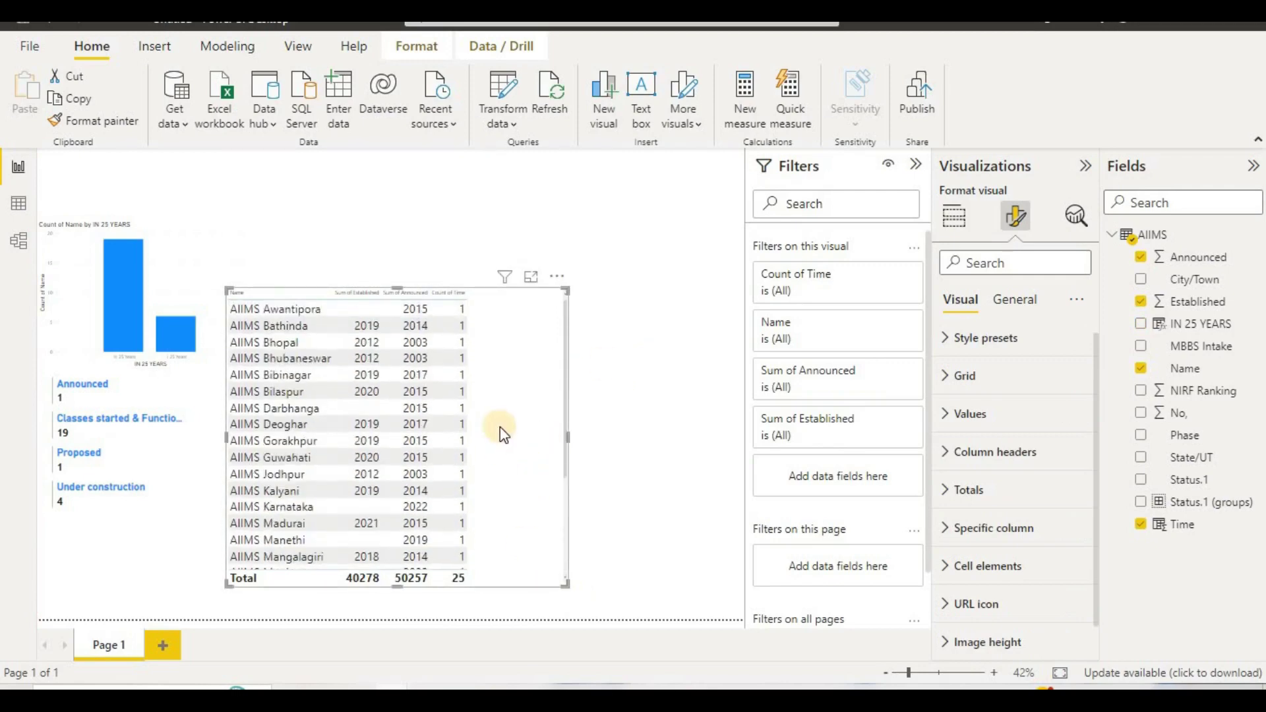
{"action": "scroll", "coordinate": [497, 439], "scroll_direction": "down", "scroll_amount": 3}
{"action": "scroll", "coordinate": [488, 472], "scroll_direction": "up", "scroll_amount": 3}
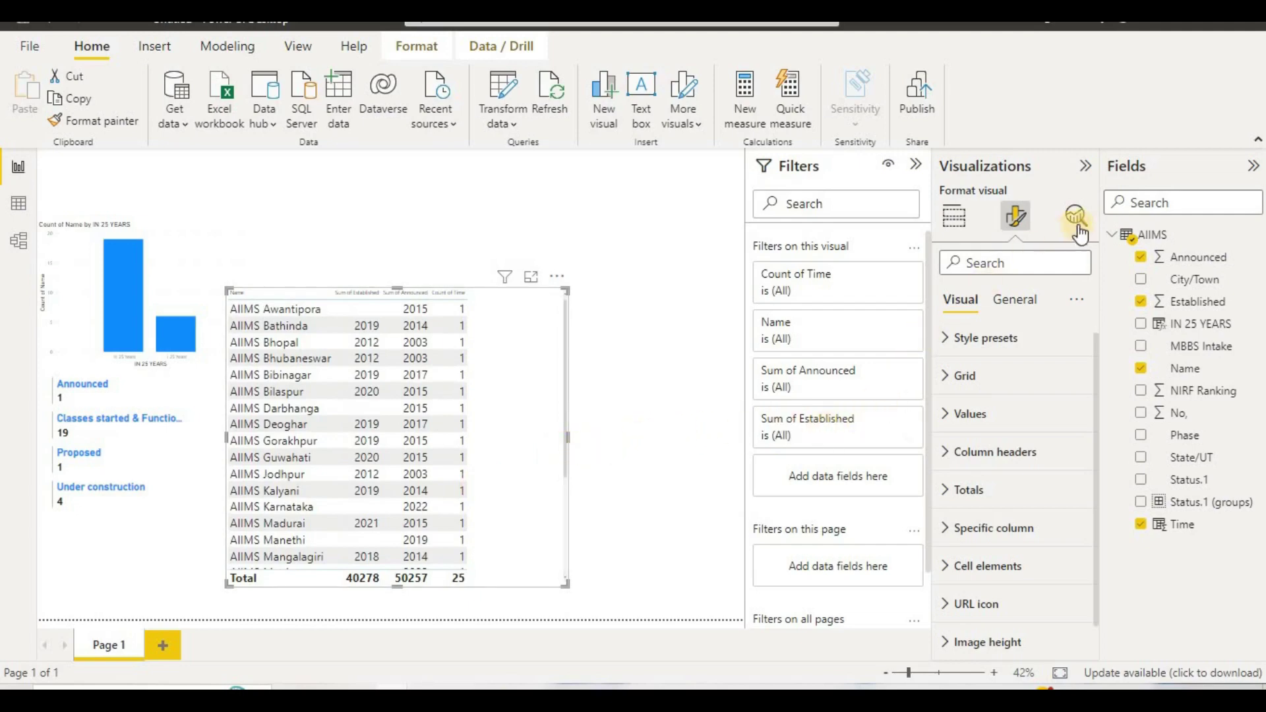
{"action": "left_click", "coordinate": [1087, 168]}
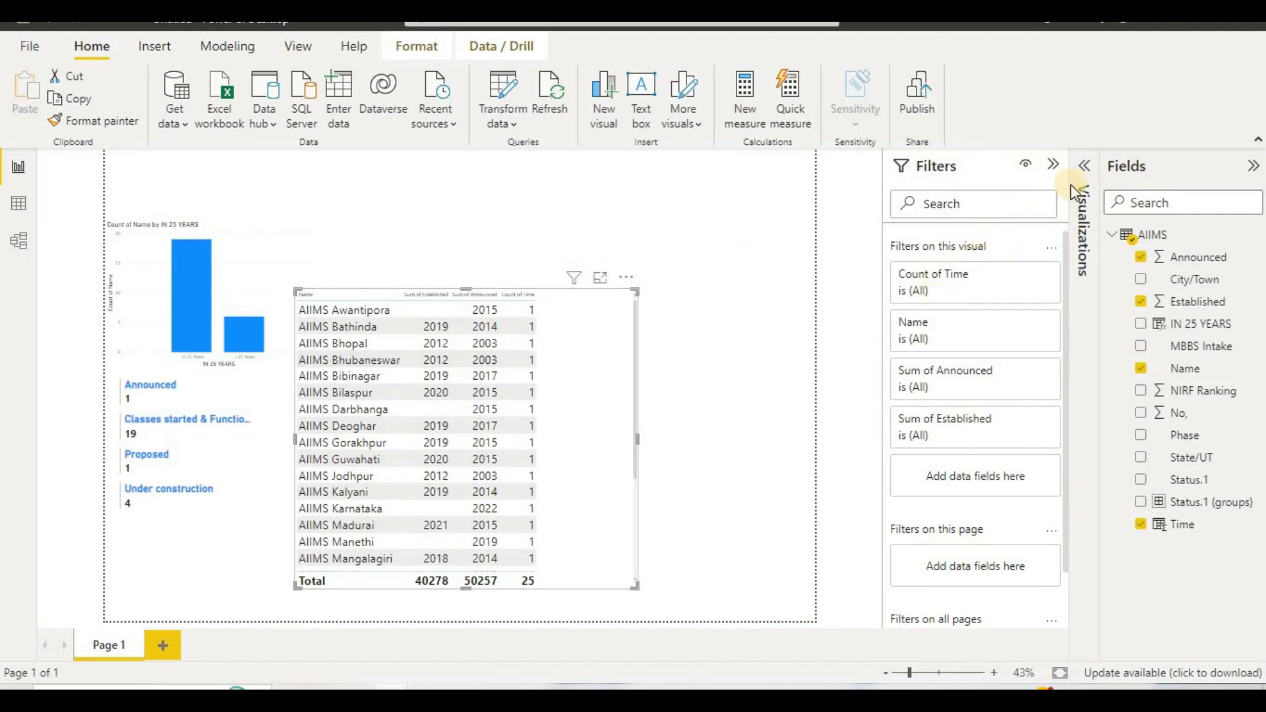
{"action": "left_click", "coordinate": [1084, 173]}
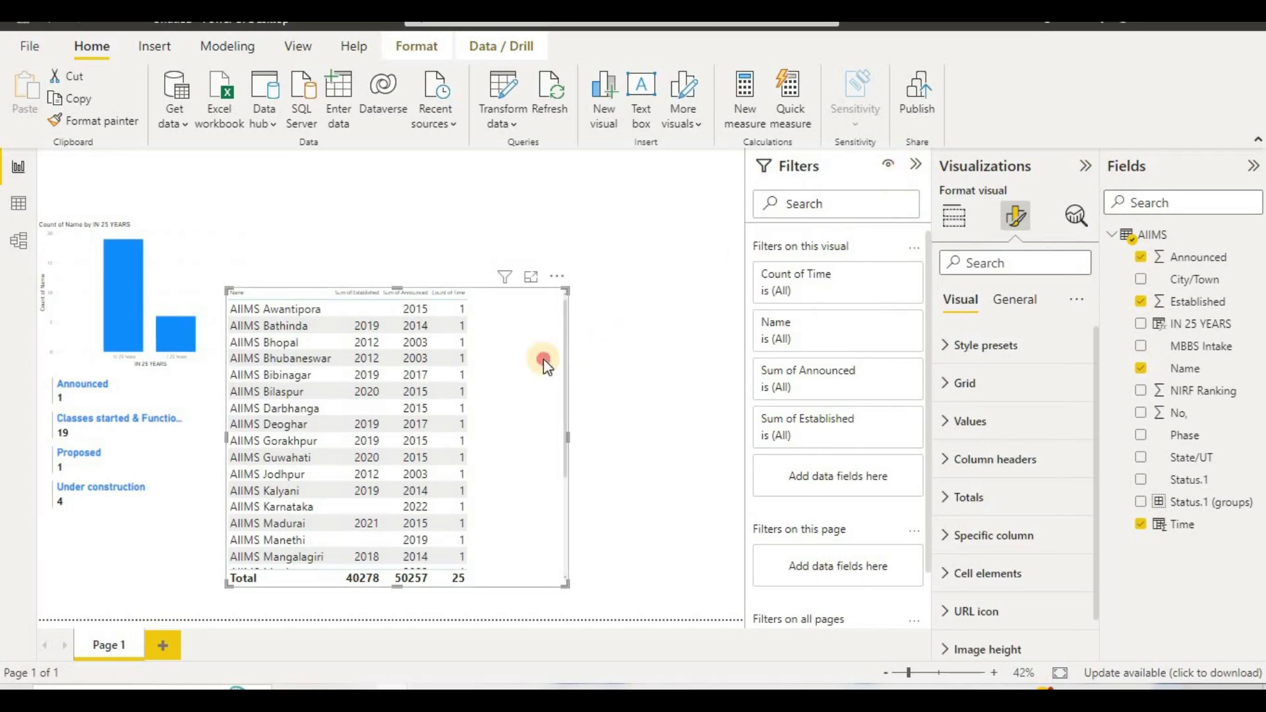
Change the summarization of the table's Time column to Sum
{"action": "left_click", "coordinate": [955, 216]}
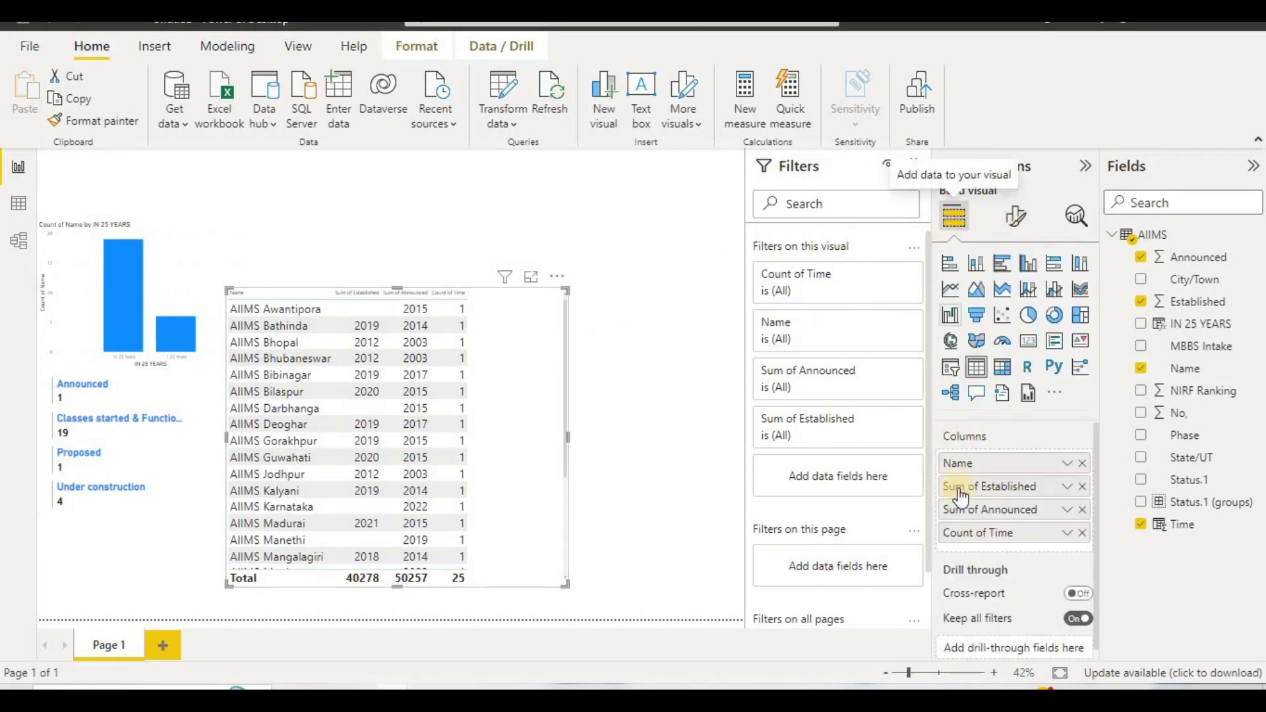
{"action": "left_click", "coordinate": [1068, 534]}
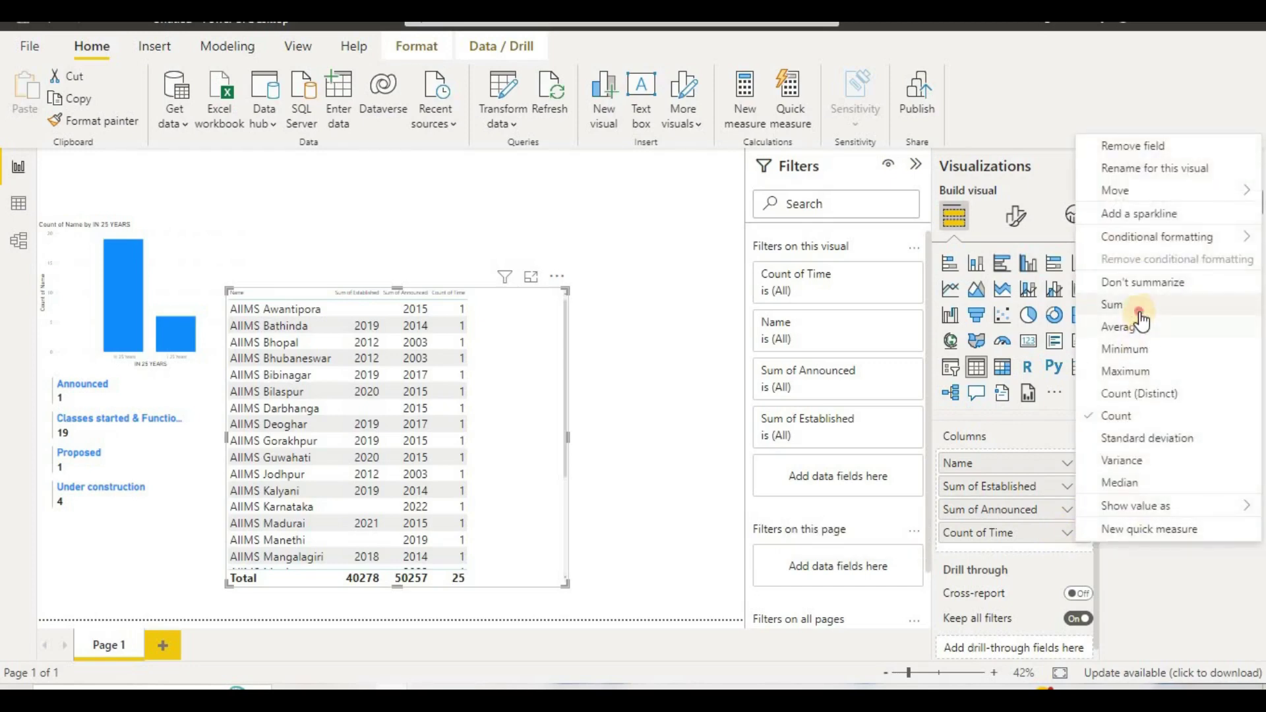
{"action": "left_click", "coordinate": [1115, 306]}
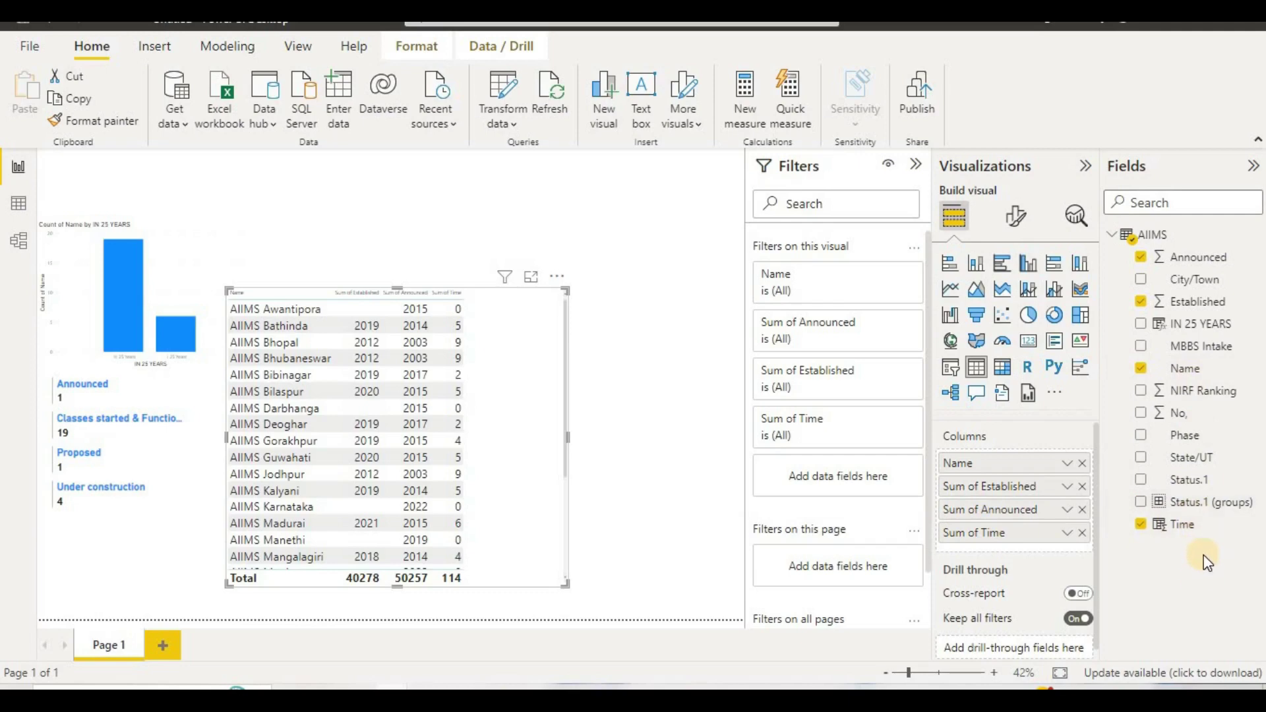
Apply data bars conditional formatting to the table's Sum of Time column, from lowest to highest value
{"action": "right_click", "coordinate": [1209, 533]}
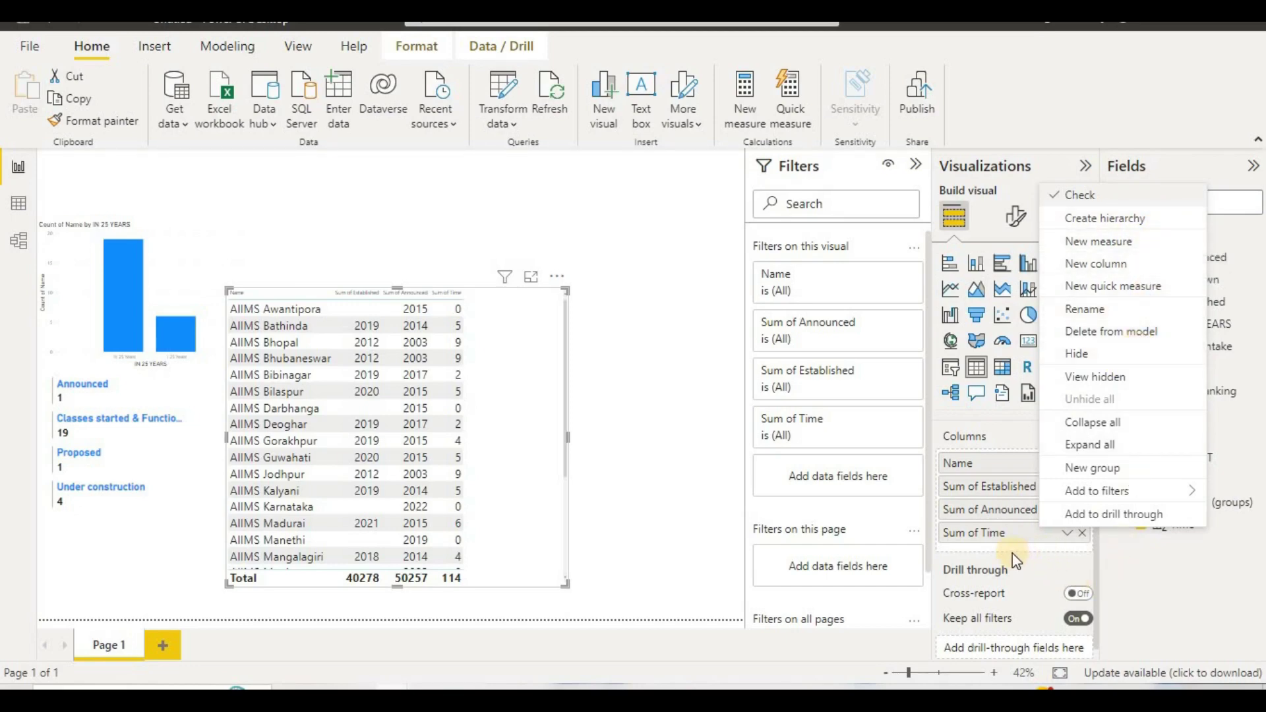
{"action": "right_click", "coordinate": [1013, 534]}
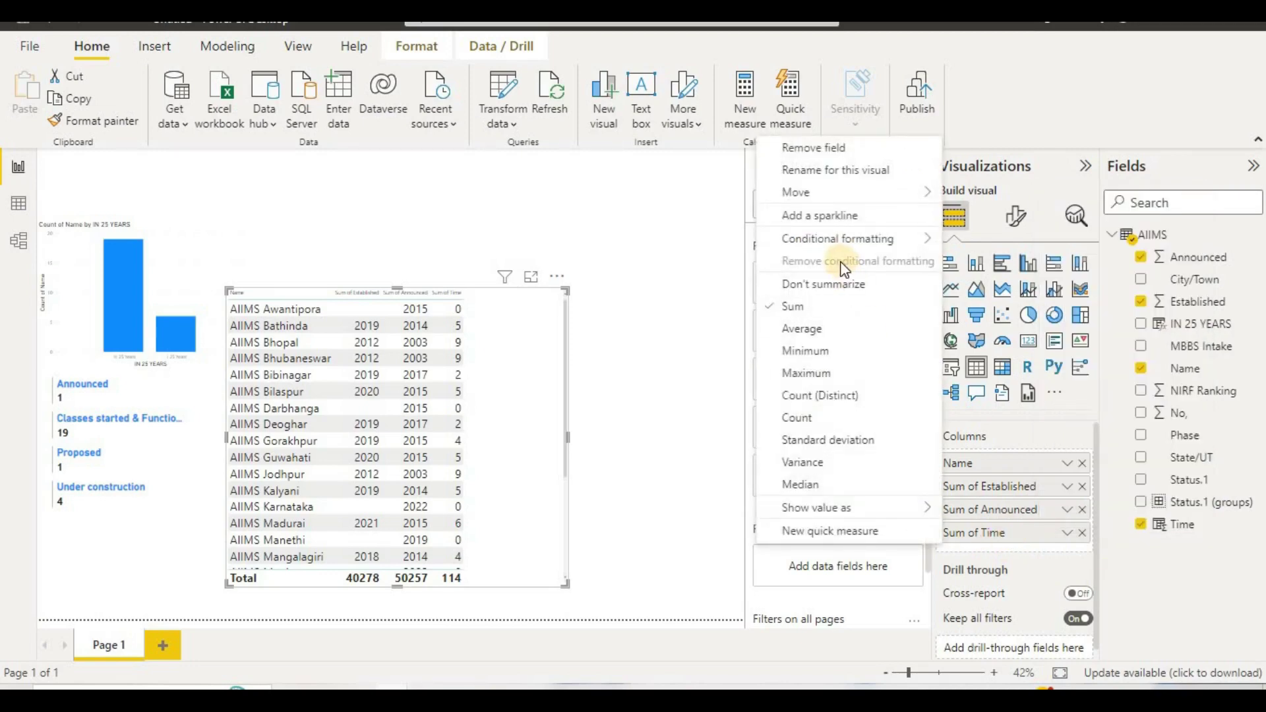
{"action": "mouse_move", "coordinate": [903, 239]}
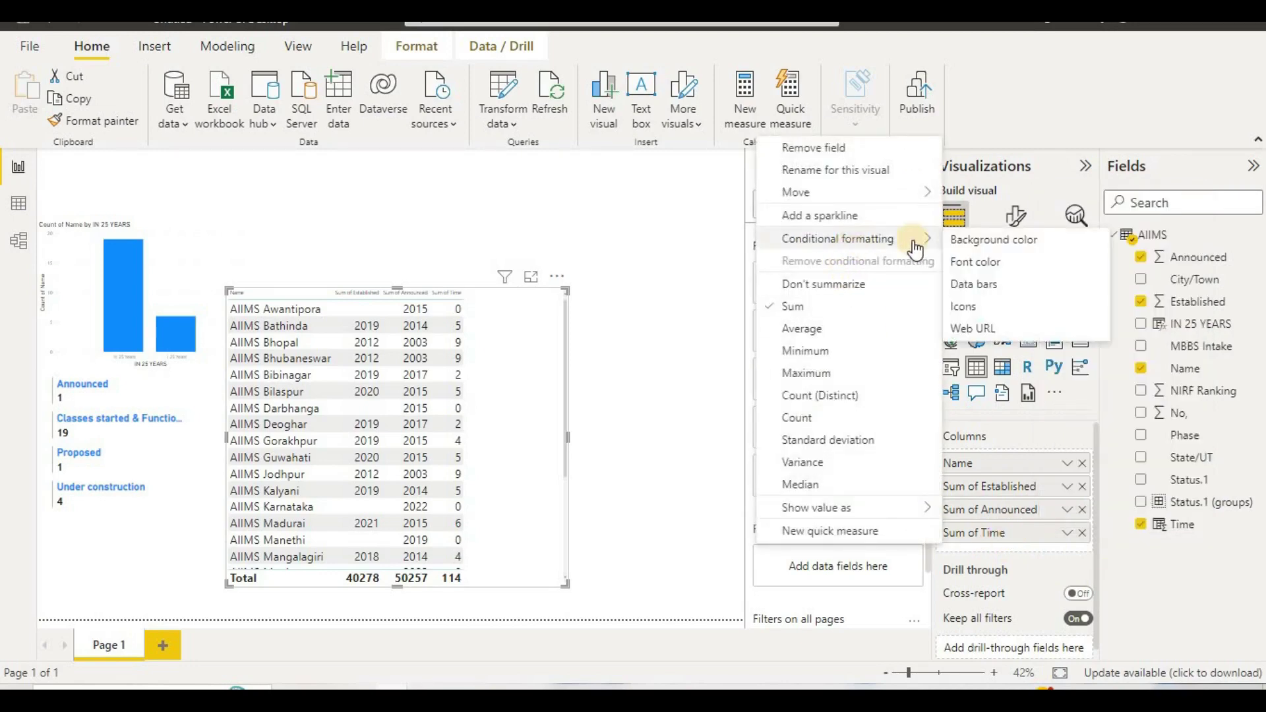
{"action": "left_click", "coordinate": [995, 284]}
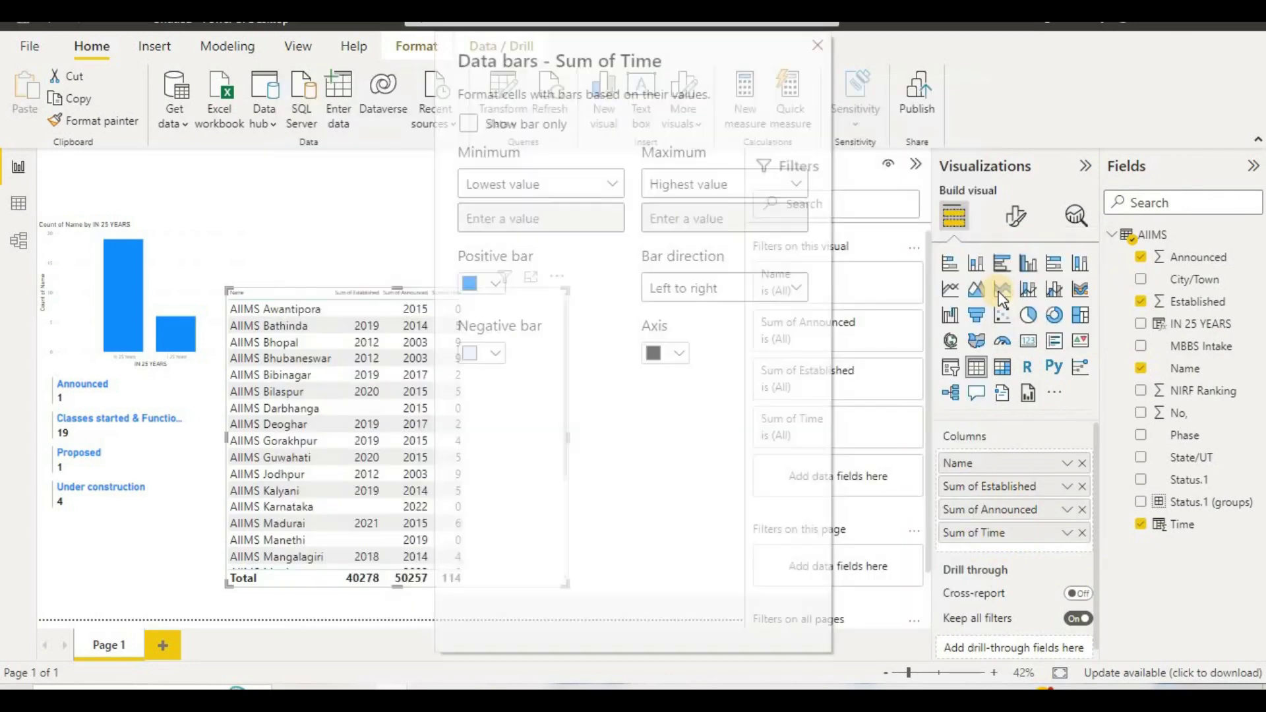
{"action": "left_click", "coordinate": [692, 618]}
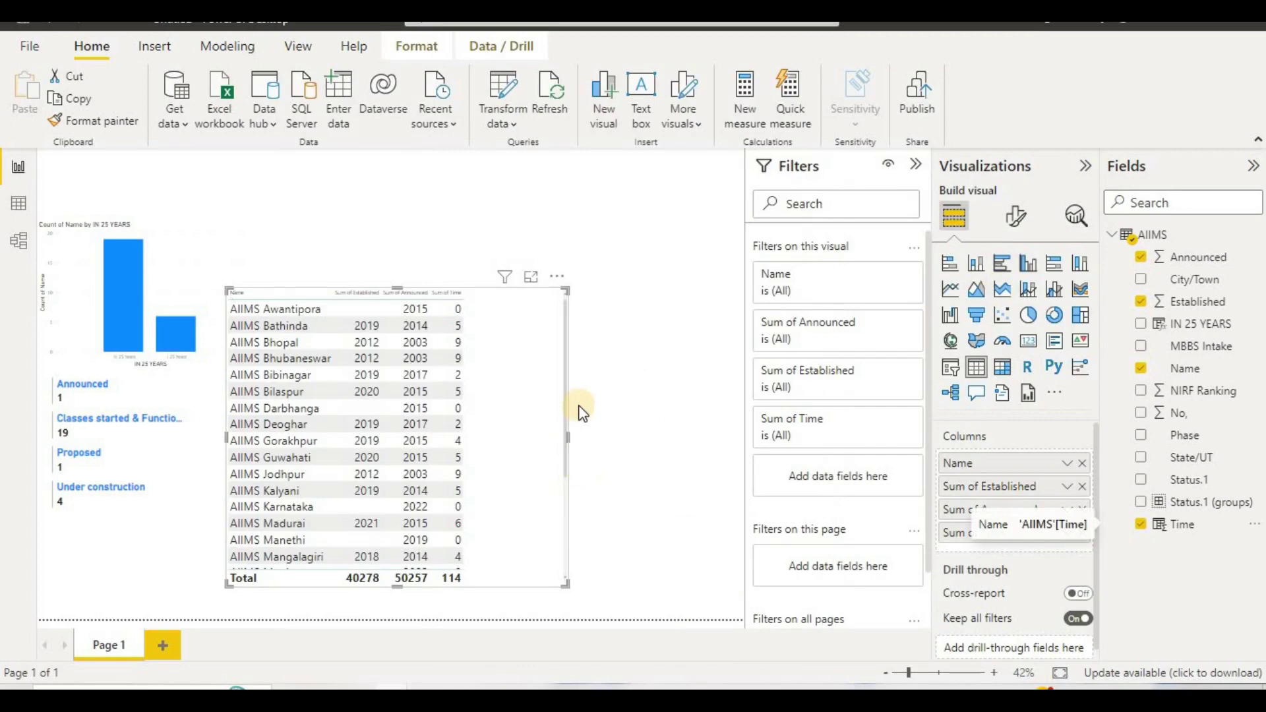
Narrow the table to fit its columns, extend it upward to align with the column chart, and deselect it
{"action": "left_click_drag", "start_coordinate": [566, 441], "coordinate": [476, 443]}
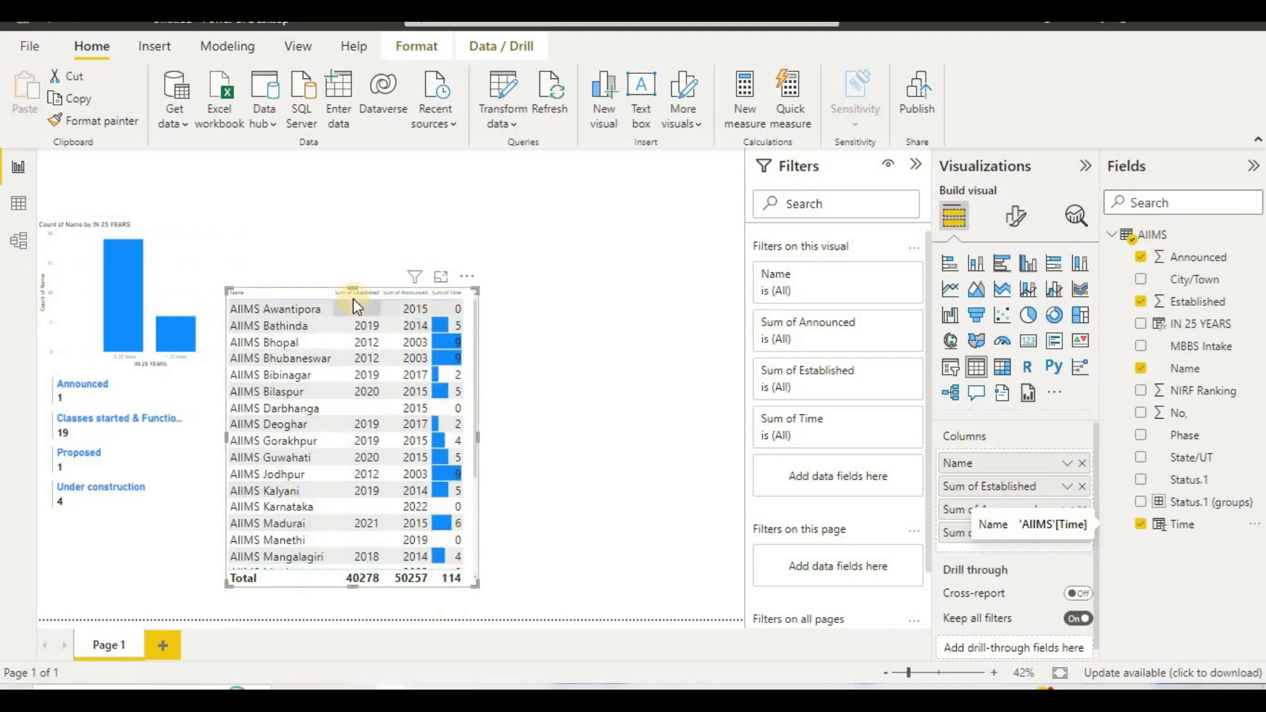
{"action": "left_click_drag", "start_coordinate": [353, 289], "coordinate": [355, 227]}
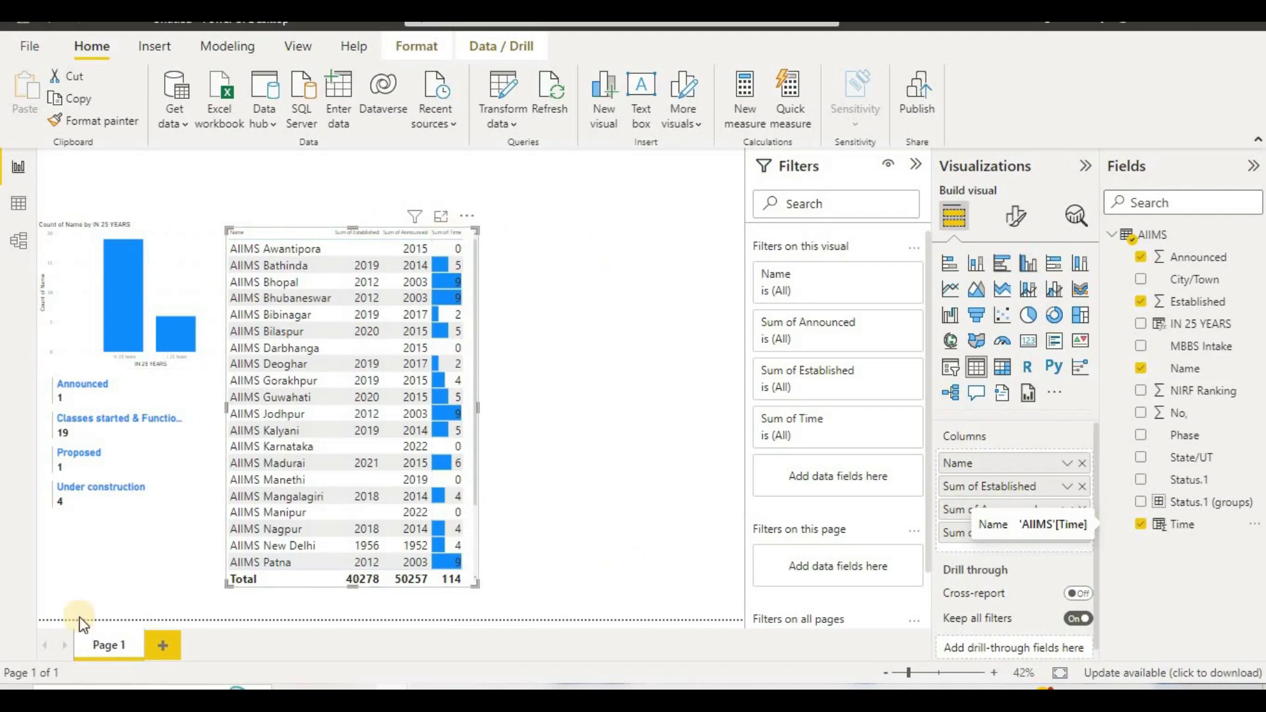
{"action": "left_click", "coordinate": [593, 343]}
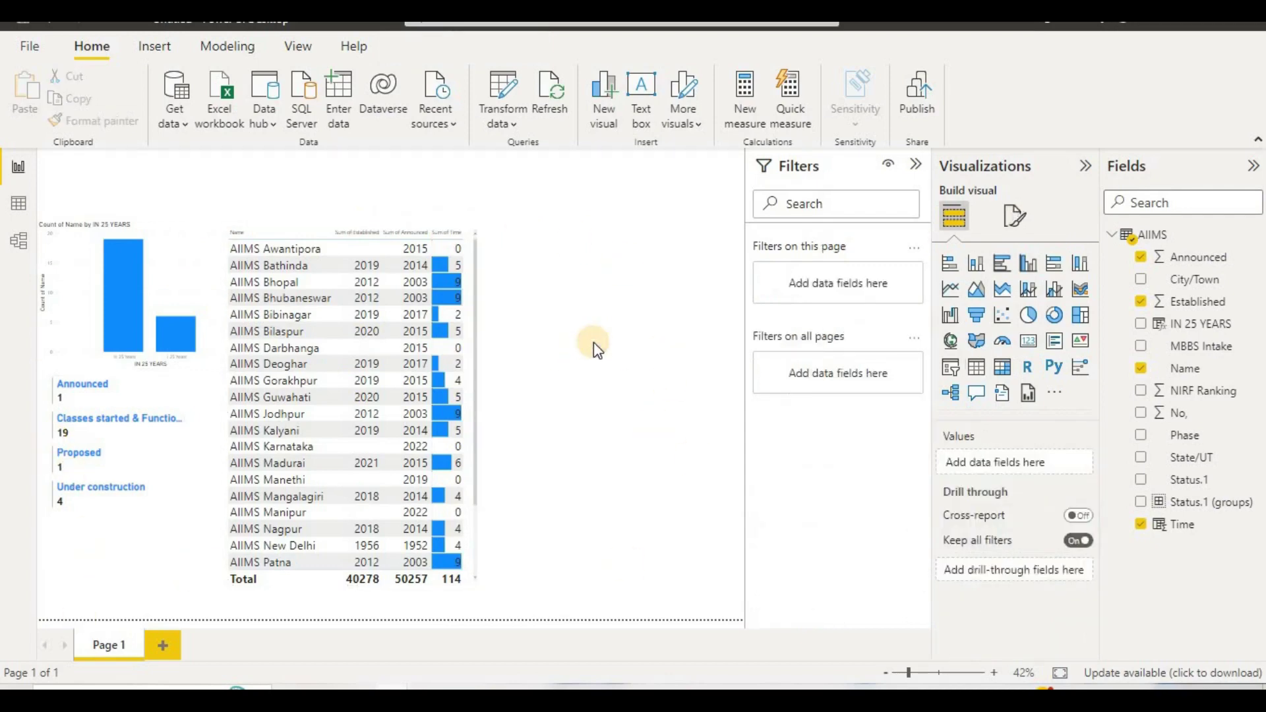
Add a map beside the table, stretch it down to the table's lower edge and use State/UT as its location
{"action": "left_click", "coordinate": [961, 345]}
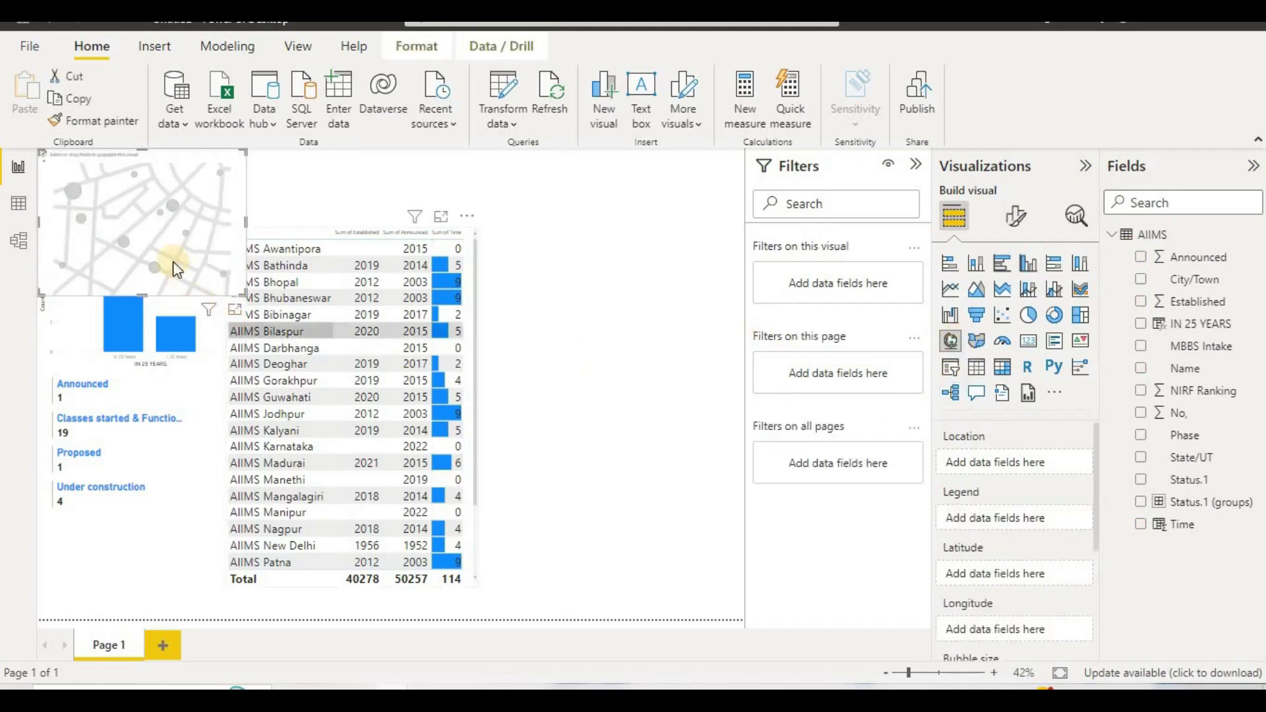
{"action": "left_click_drag", "start_coordinate": [172, 262], "coordinate": [626, 349]}
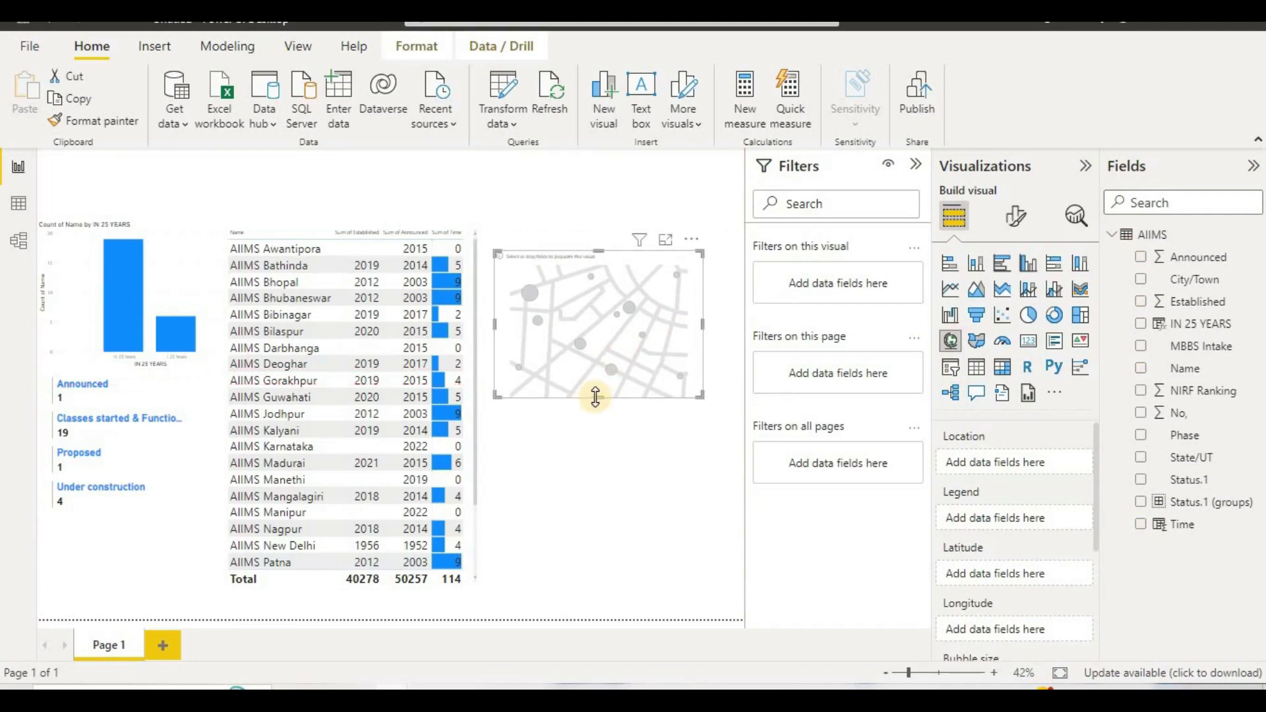
{"action": "left_click_drag", "start_coordinate": [595, 396], "coordinate": [598, 586]}
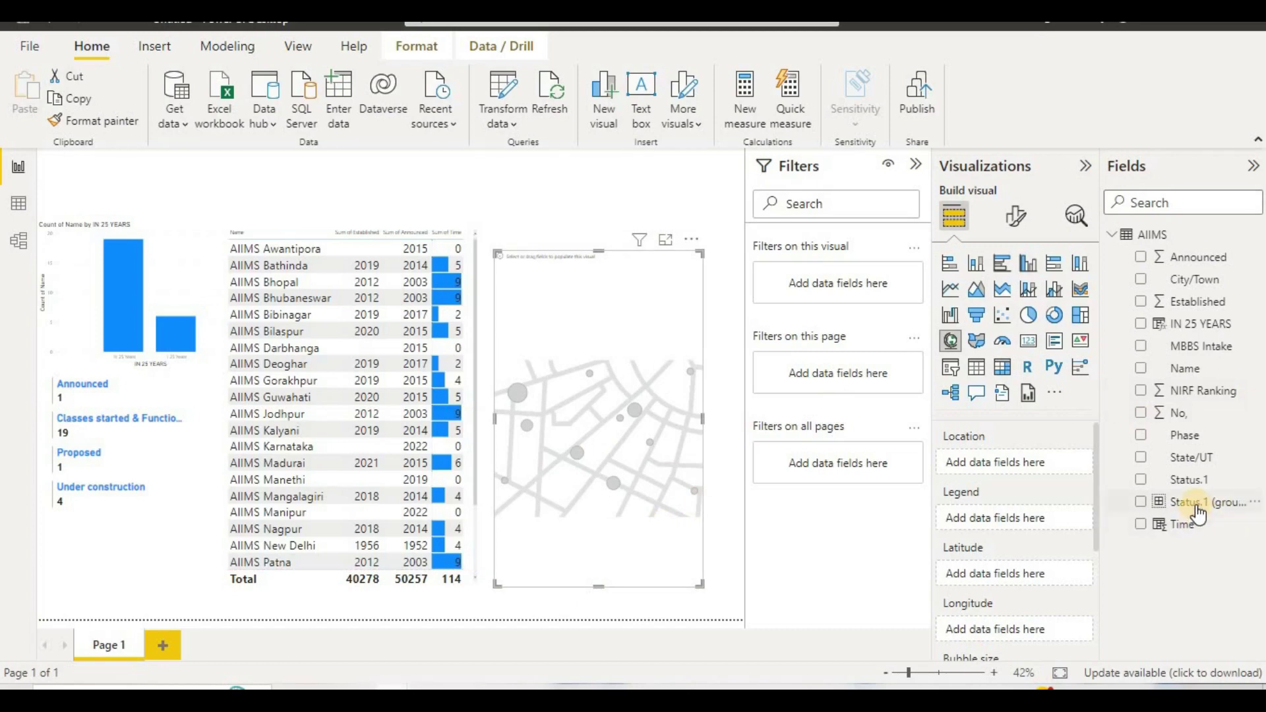
{"action": "left_click_drag", "start_coordinate": [1197, 514], "coordinate": [1168, 525]}
{"action": "left_click_drag", "start_coordinate": [1184, 457], "coordinate": [1035, 463]}
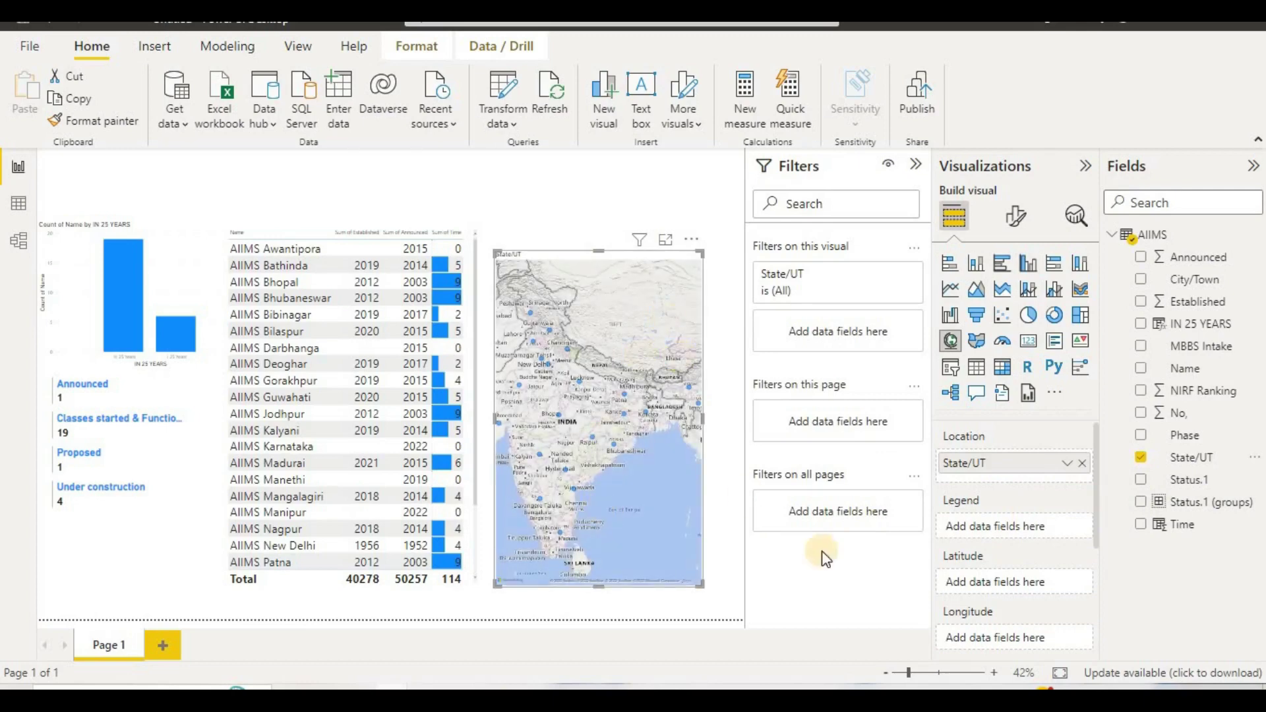
Set the map's bubble size to the No, field, summarized by Count
{"action": "scroll", "coordinate": [1061, 555], "scroll_direction": "down", "scroll_amount": 5}
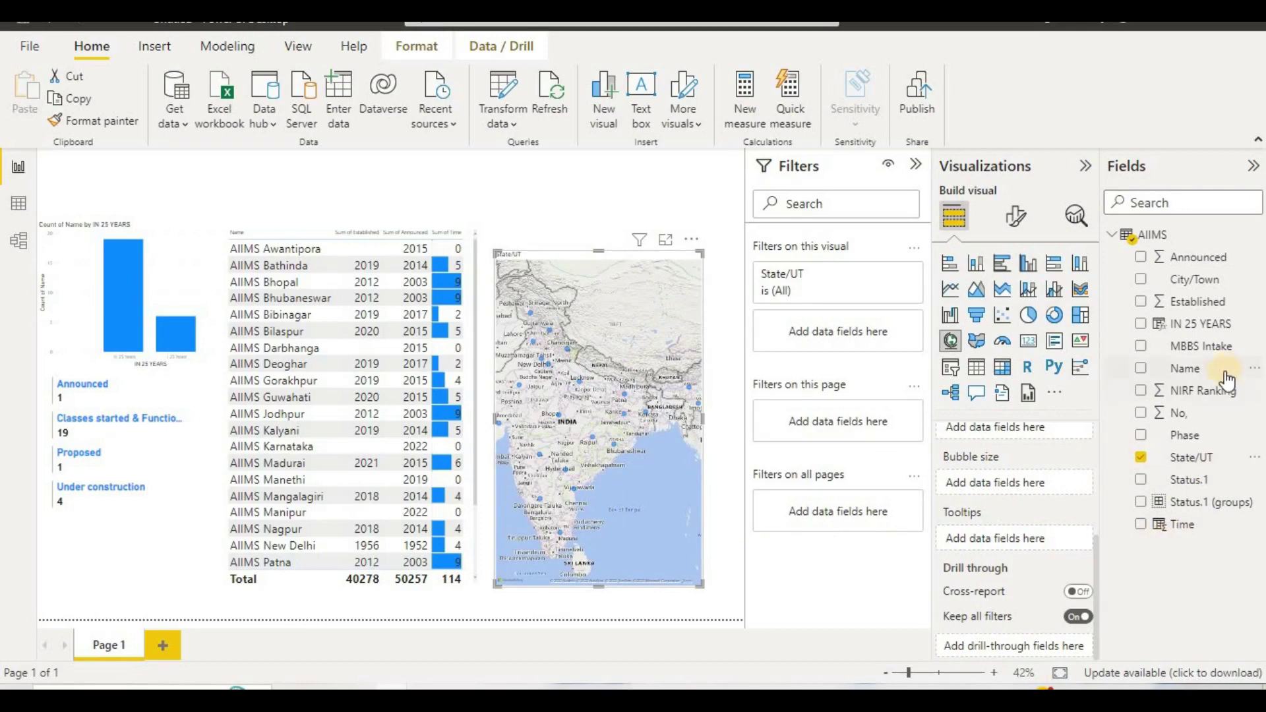
{"action": "left_click_drag", "start_coordinate": [1171, 415], "coordinate": [1008, 501]}
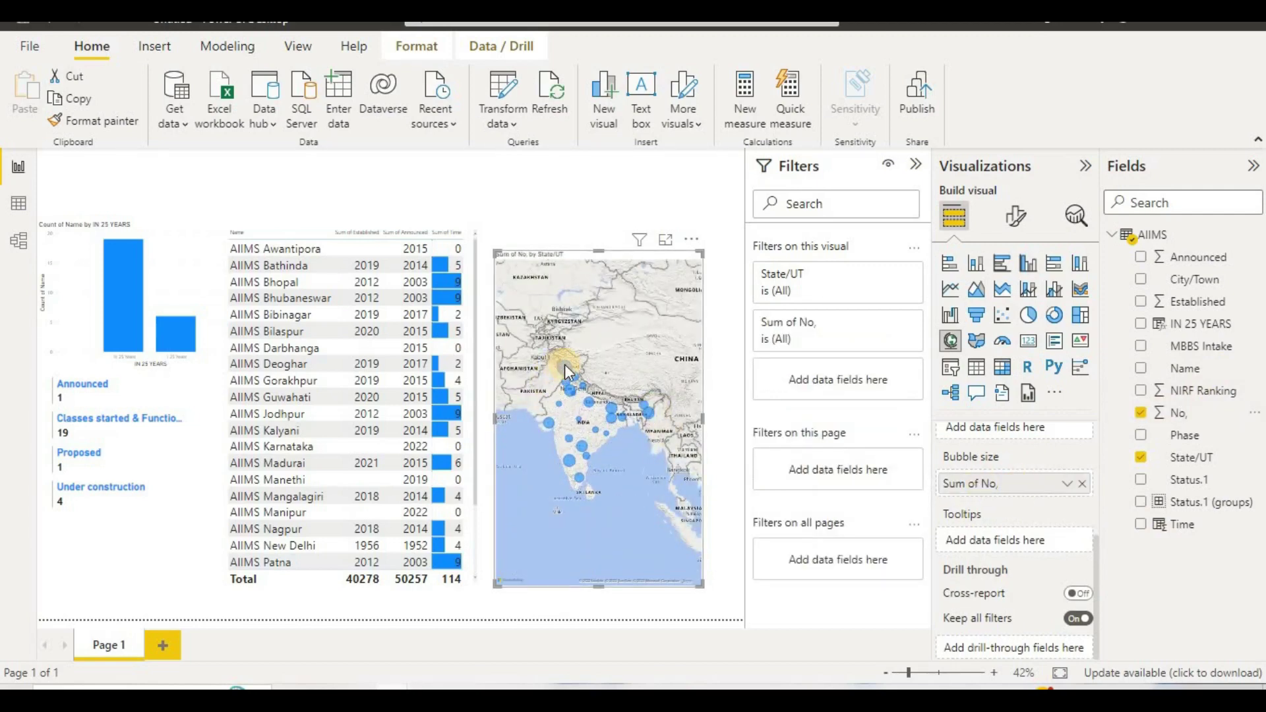
{"action": "left_click", "coordinate": [1040, 486]}
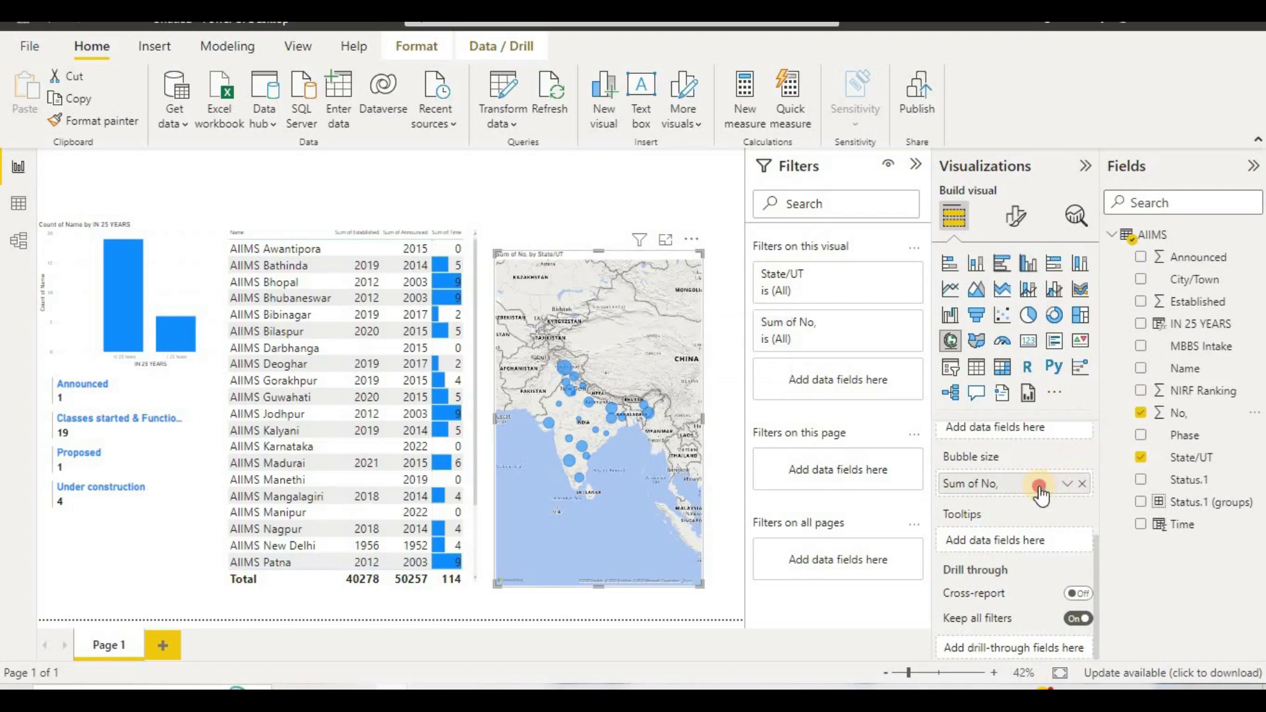
{"action": "right_click", "coordinate": [1041, 488]}
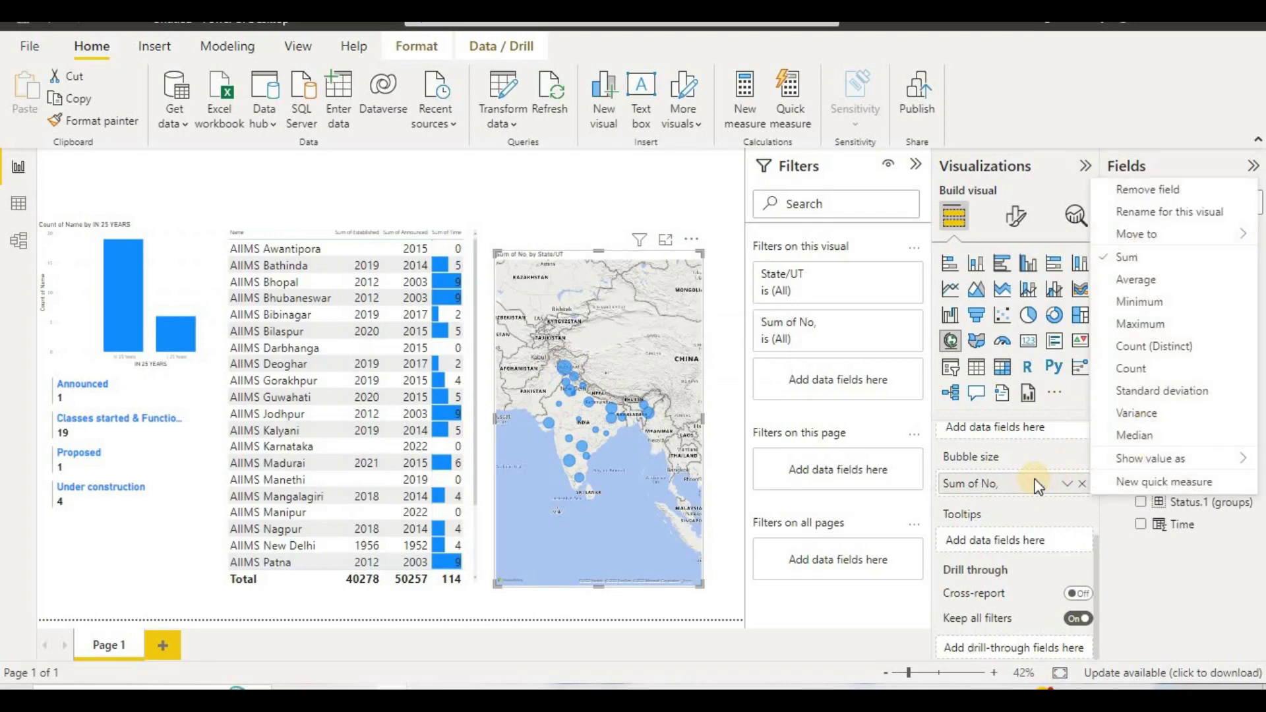
{"action": "left_click", "coordinate": [1137, 369]}
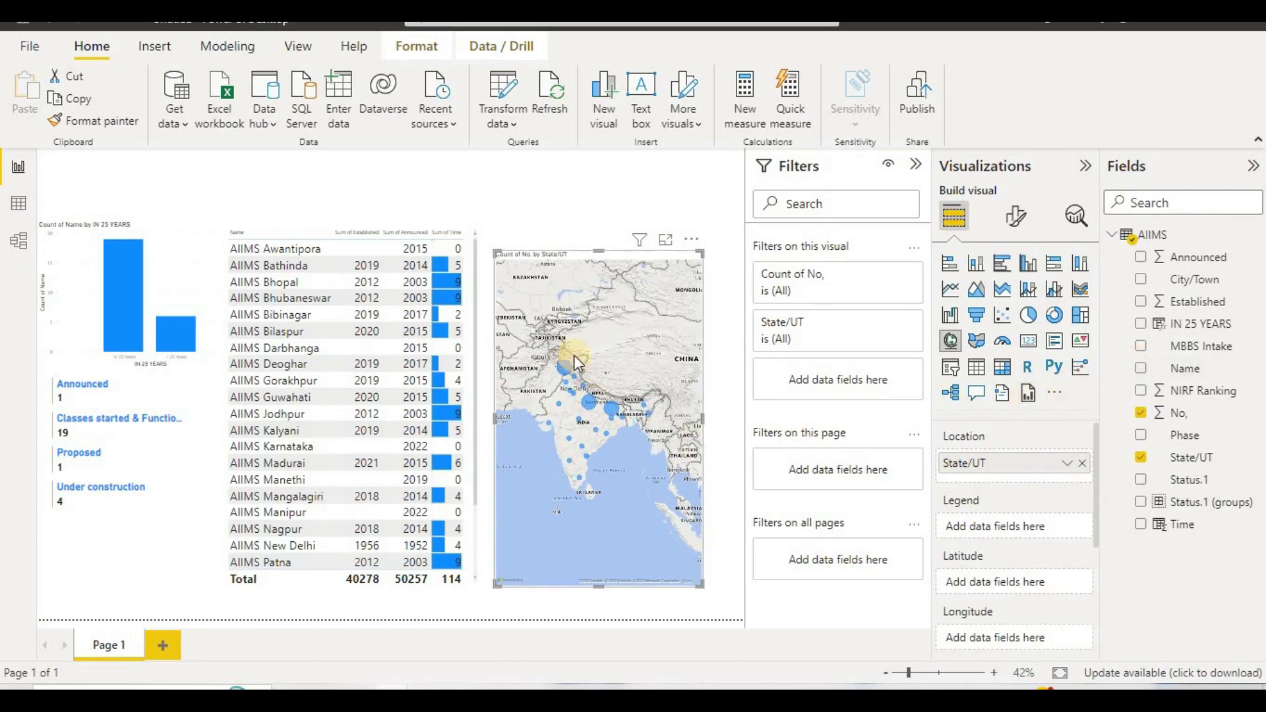
{"action": "mouse_move", "coordinate": [561, 370]}
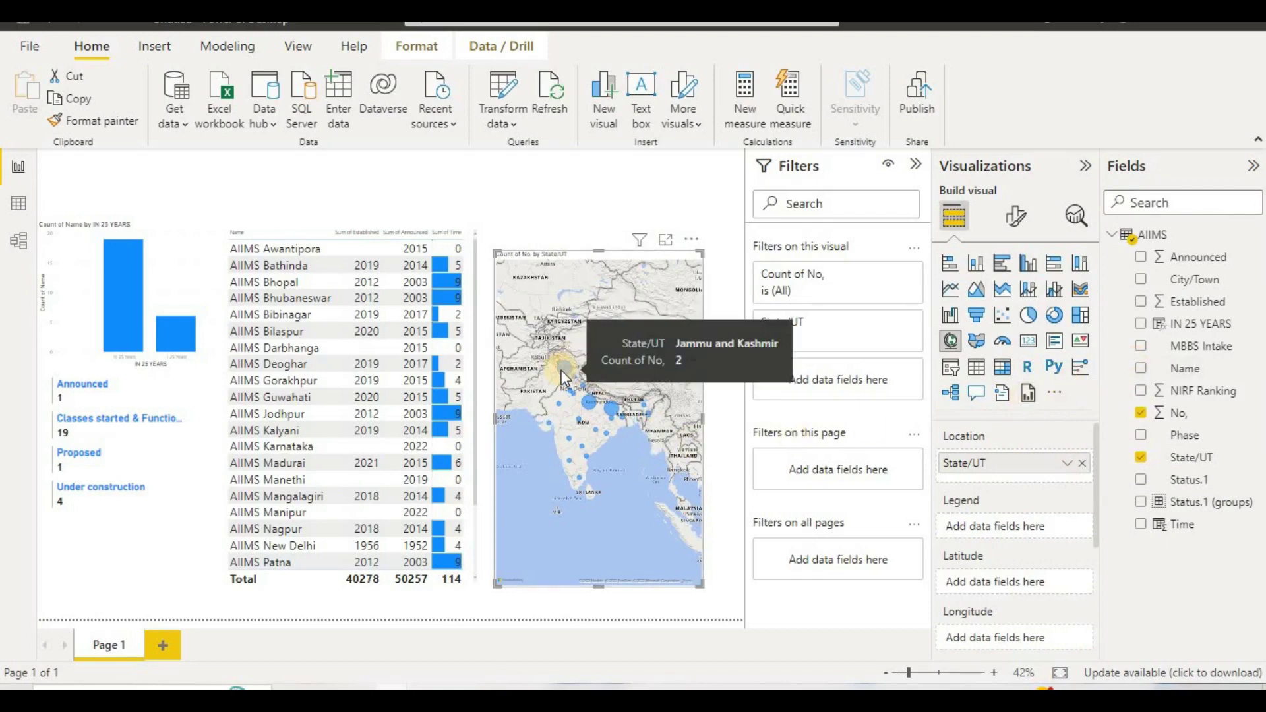
{"action": "mouse_move", "coordinate": [584, 418]}
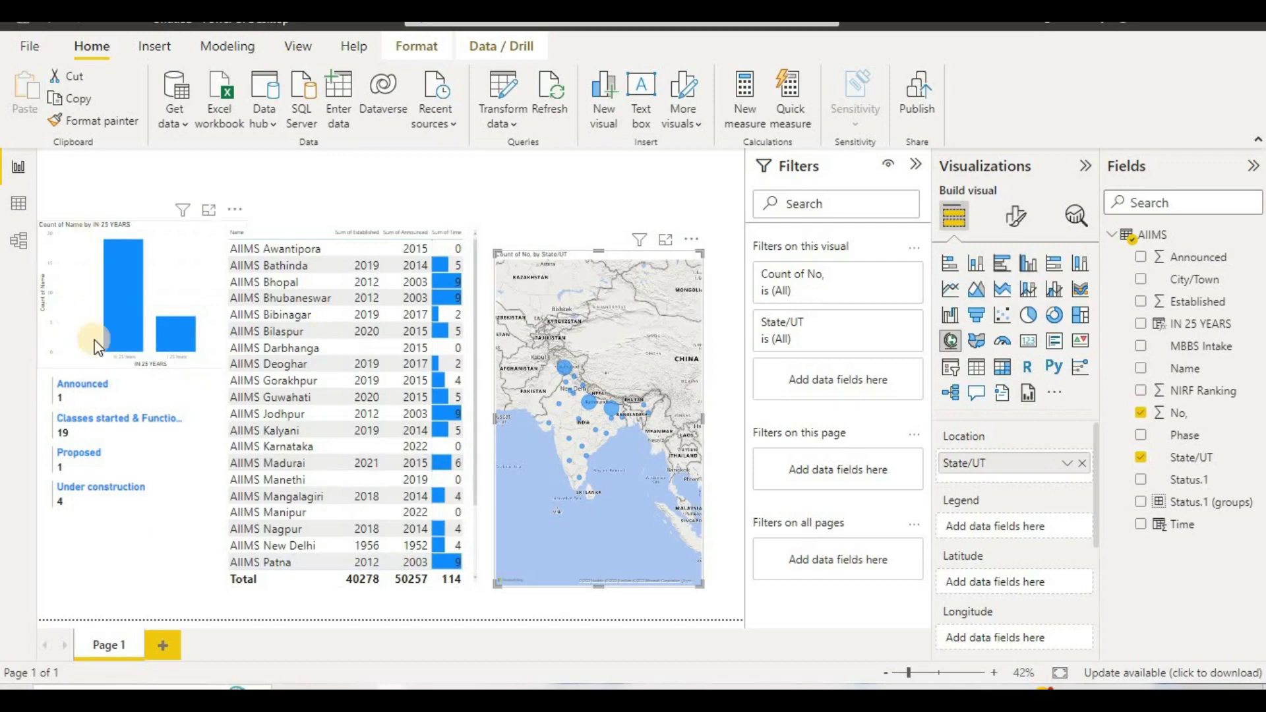
Insert a text box and enter the title "AIIMS REPORT ON ESTABLISHMENT AND PROPOSED" at font size 32
{"action": "left_click", "coordinate": [184, 252]}
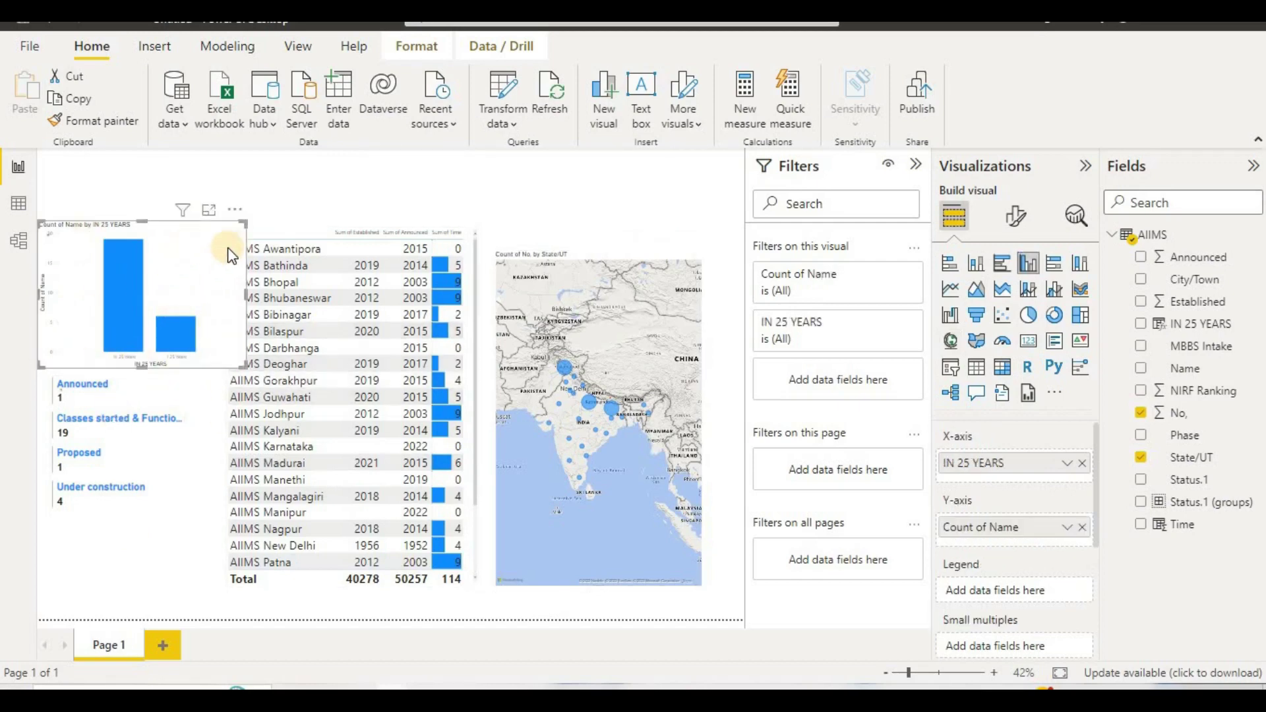
{"action": "left_click", "coordinate": [426, 162]}
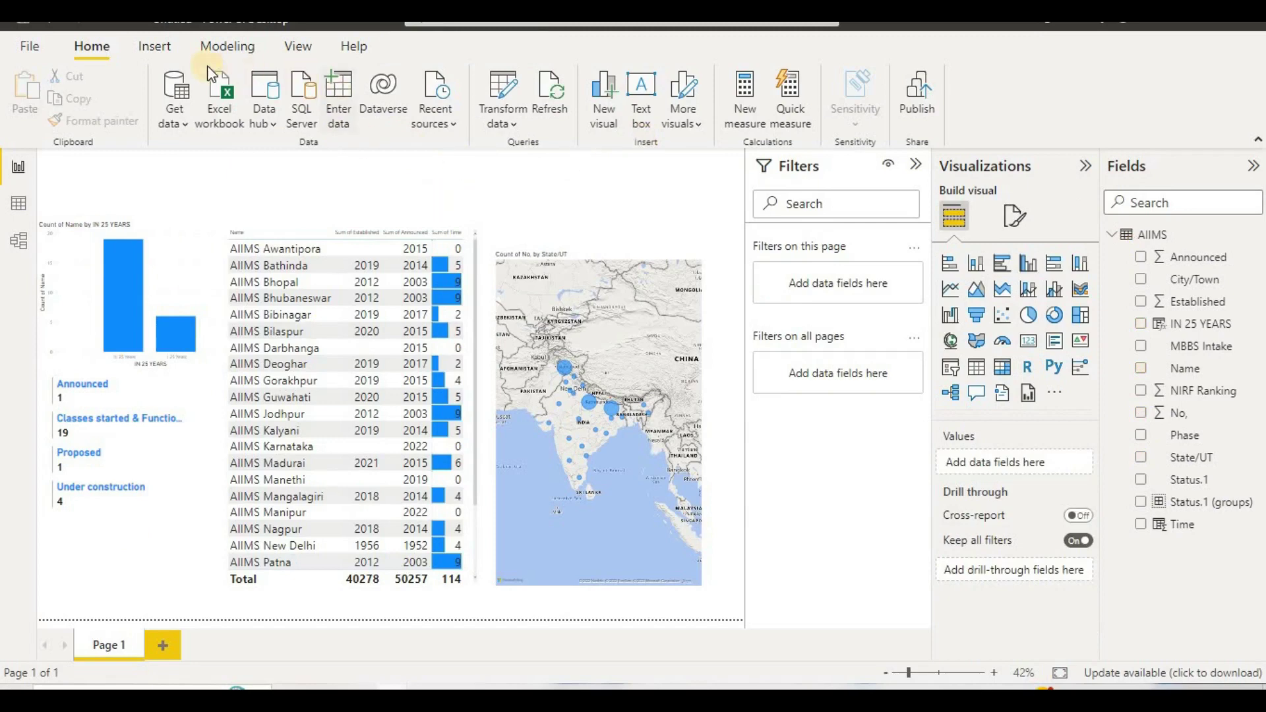
{"action": "left_click", "coordinate": [164, 52]}
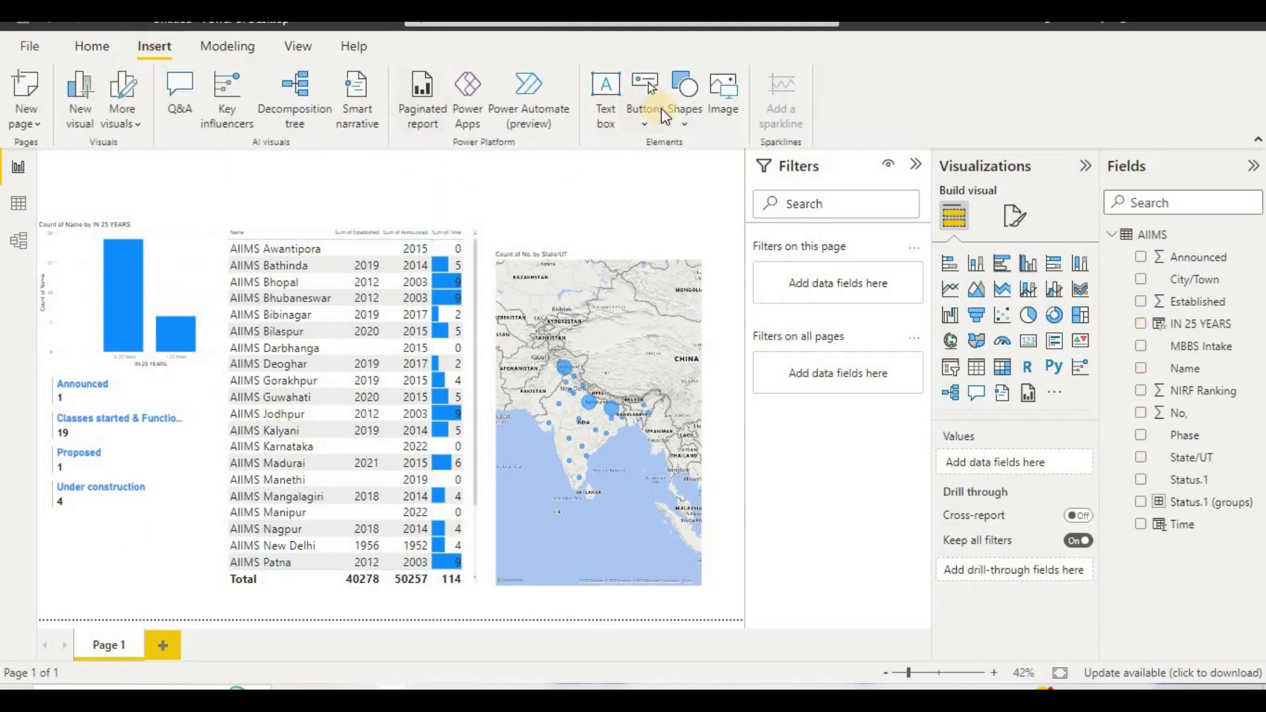
{"action": "left_click", "coordinate": [616, 110]}
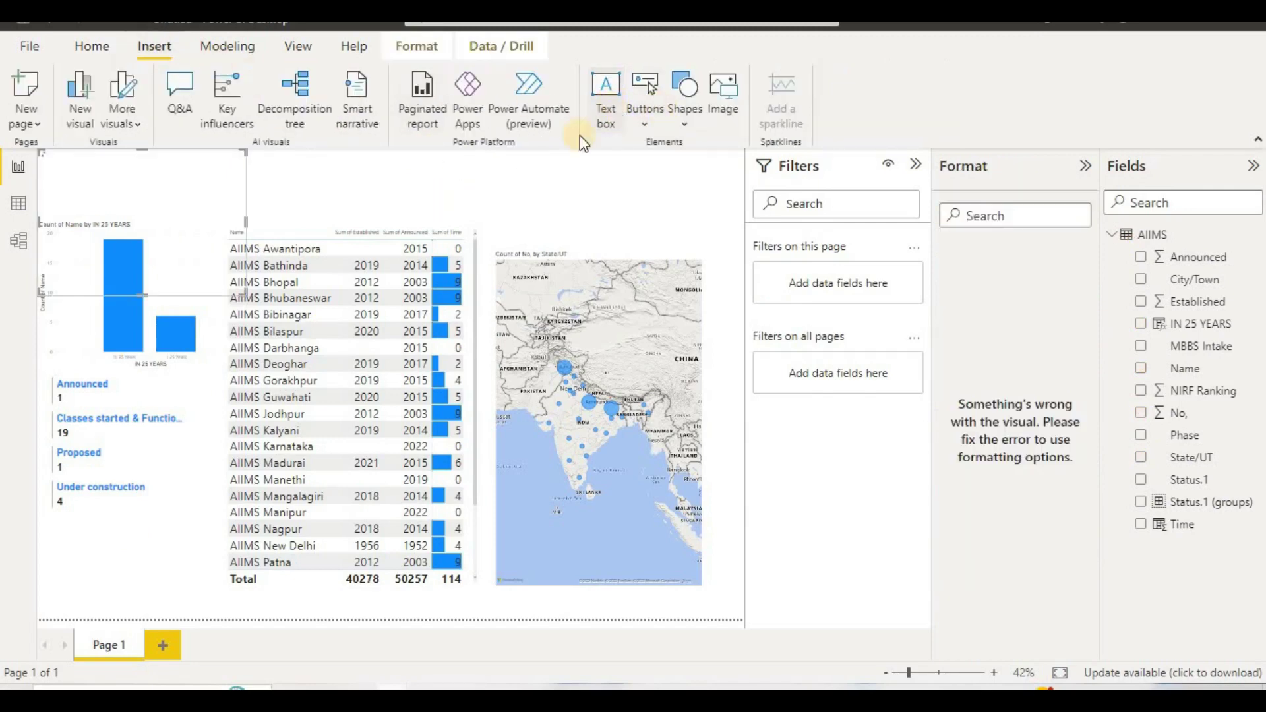
{"action": "left_click", "coordinate": [481, 177]}
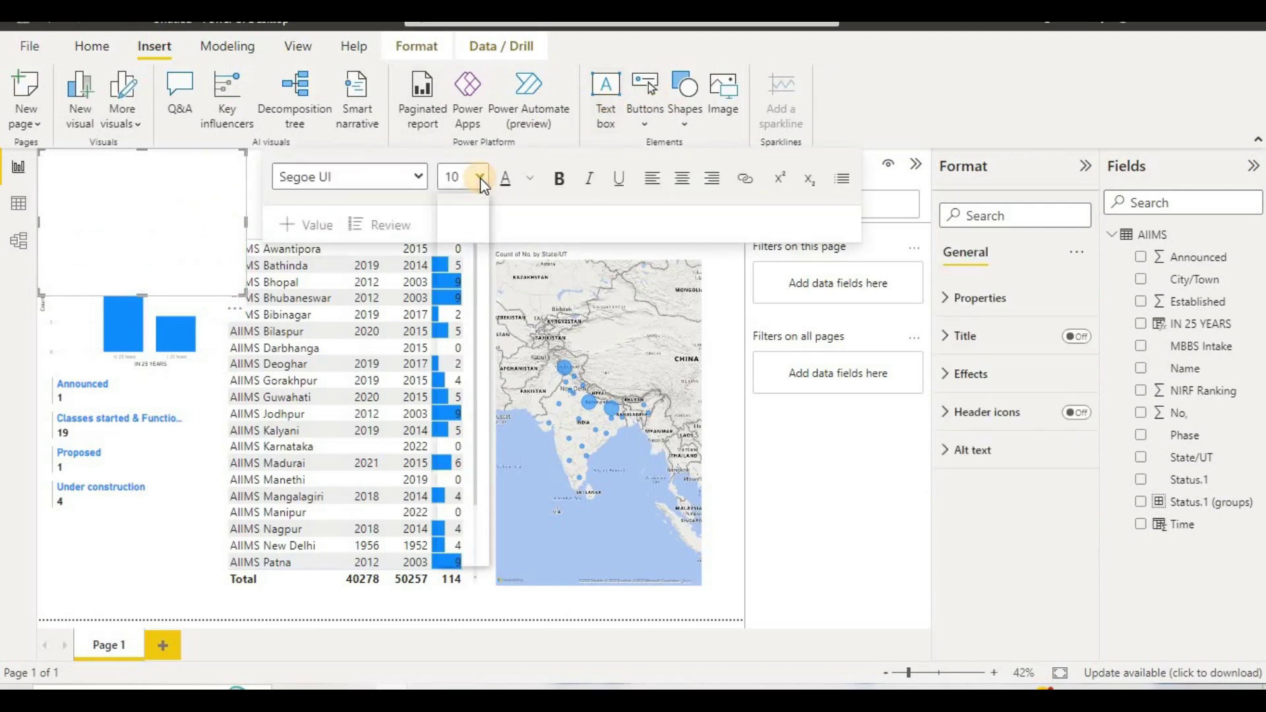
{"action": "left_click", "coordinate": [448, 447]}
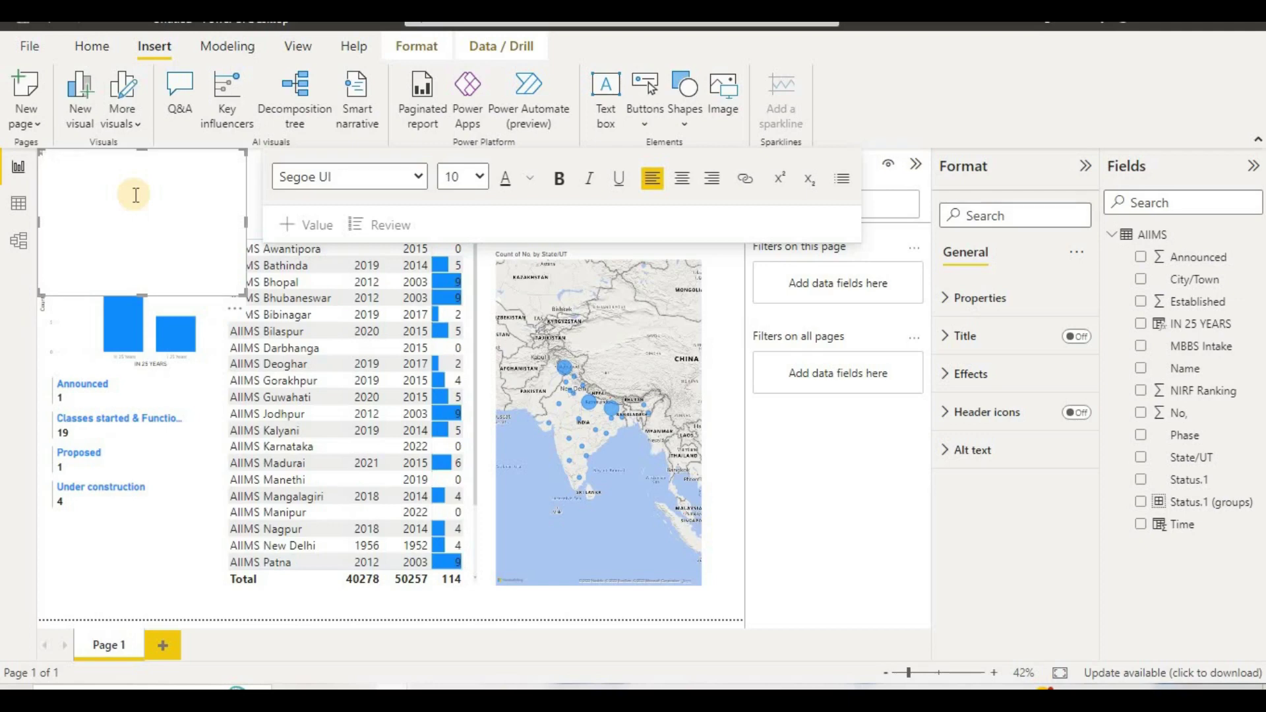
{"action": "left_click", "coordinate": [469, 173]}
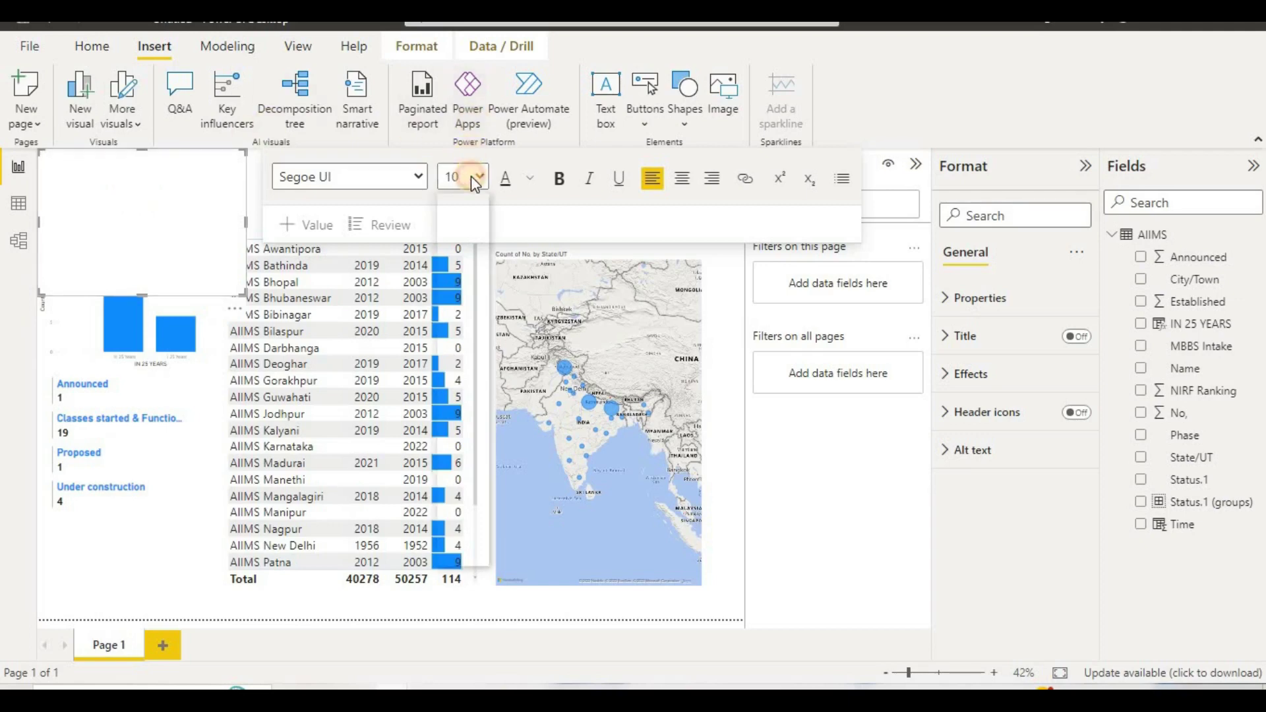
{"action": "left_click", "coordinate": [222, 301]}
{"action": "left_click", "coordinate": [156, 205]}
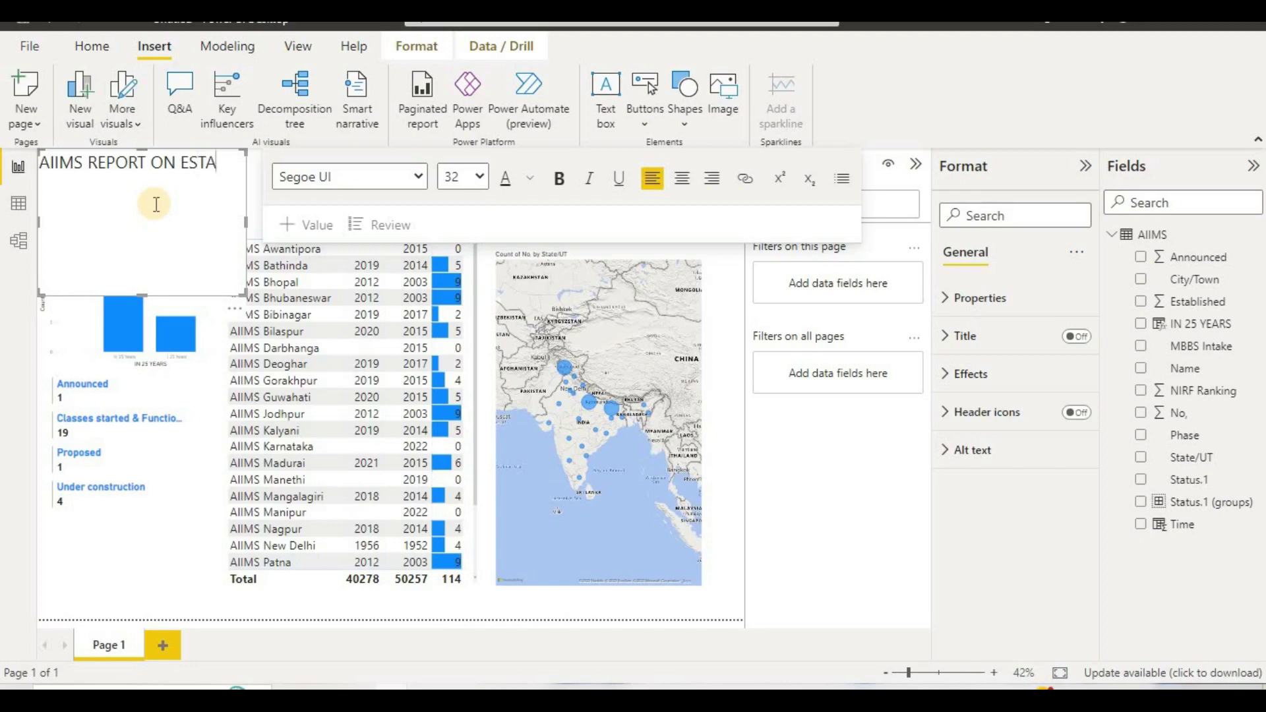
{"action": "type", "text": "AIIMS REPORT ON ESTABLISHMENT AND"}
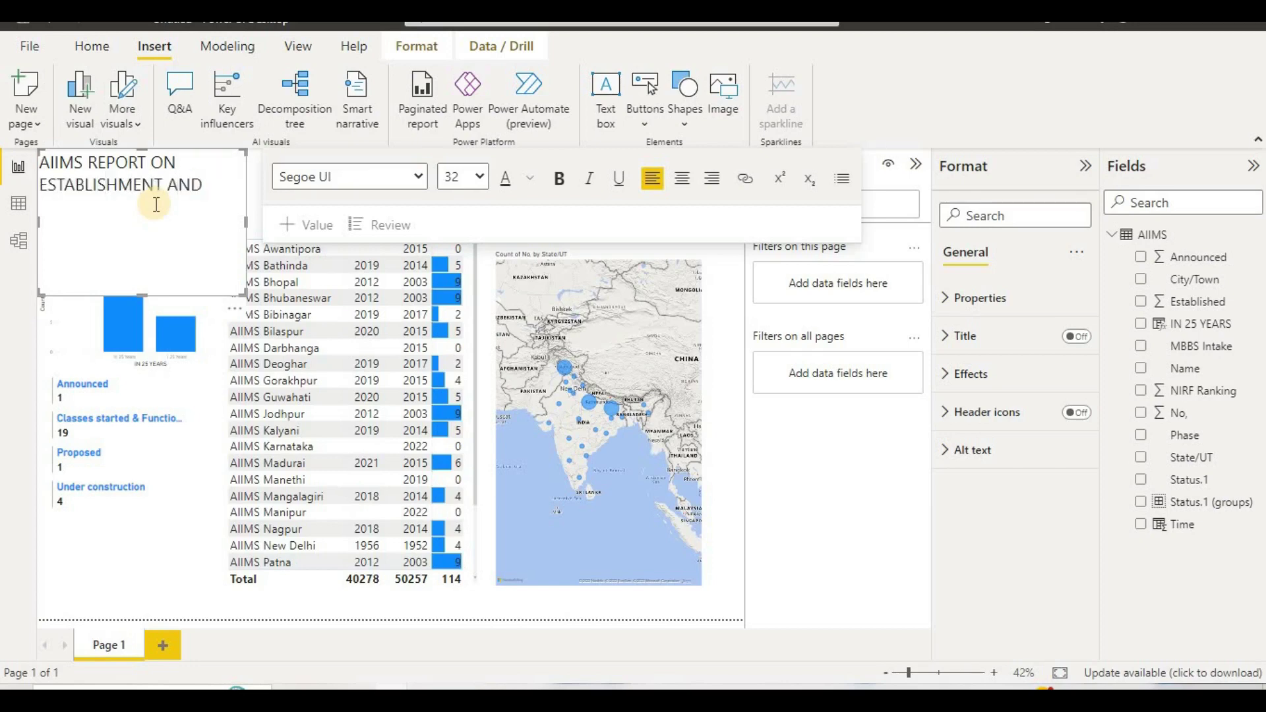
{"action": "type", "text": " PROPOSED"}
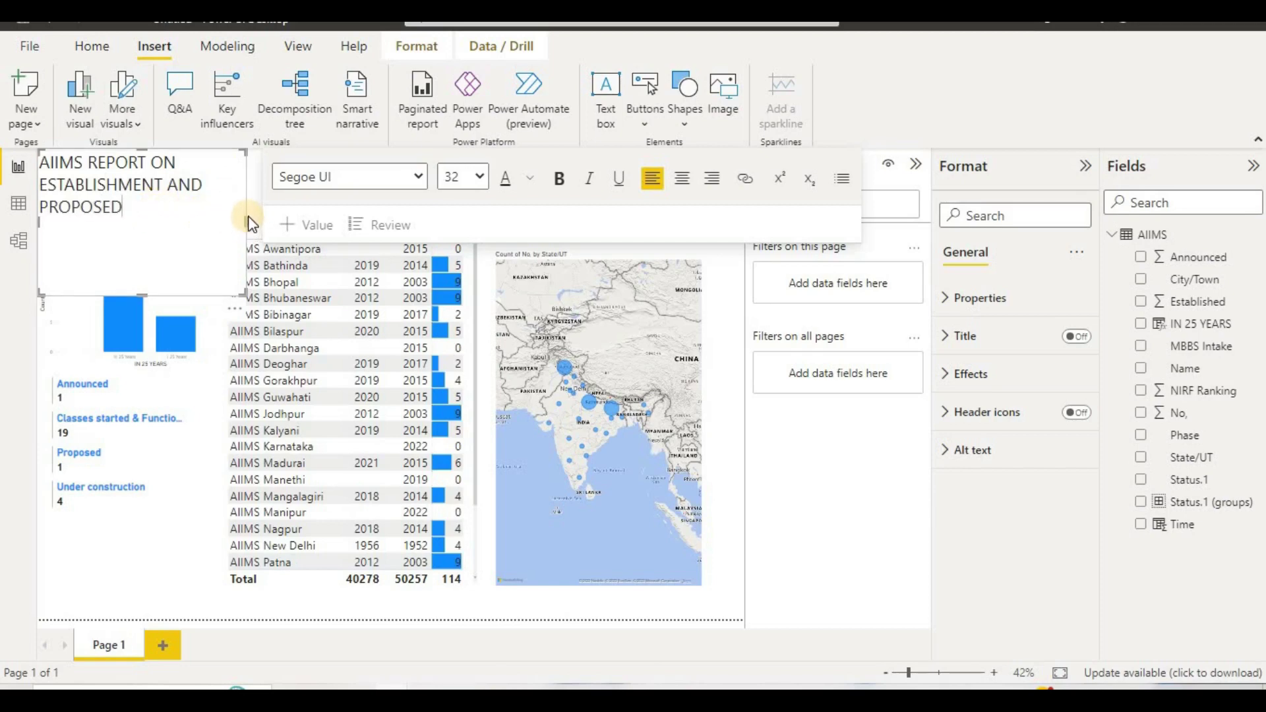
Widen the title text box across the visuals and reduce its height to a single line
{"action": "left_click_drag", "start_coordinate": [251, 223], "coordinate": [653, 155]}
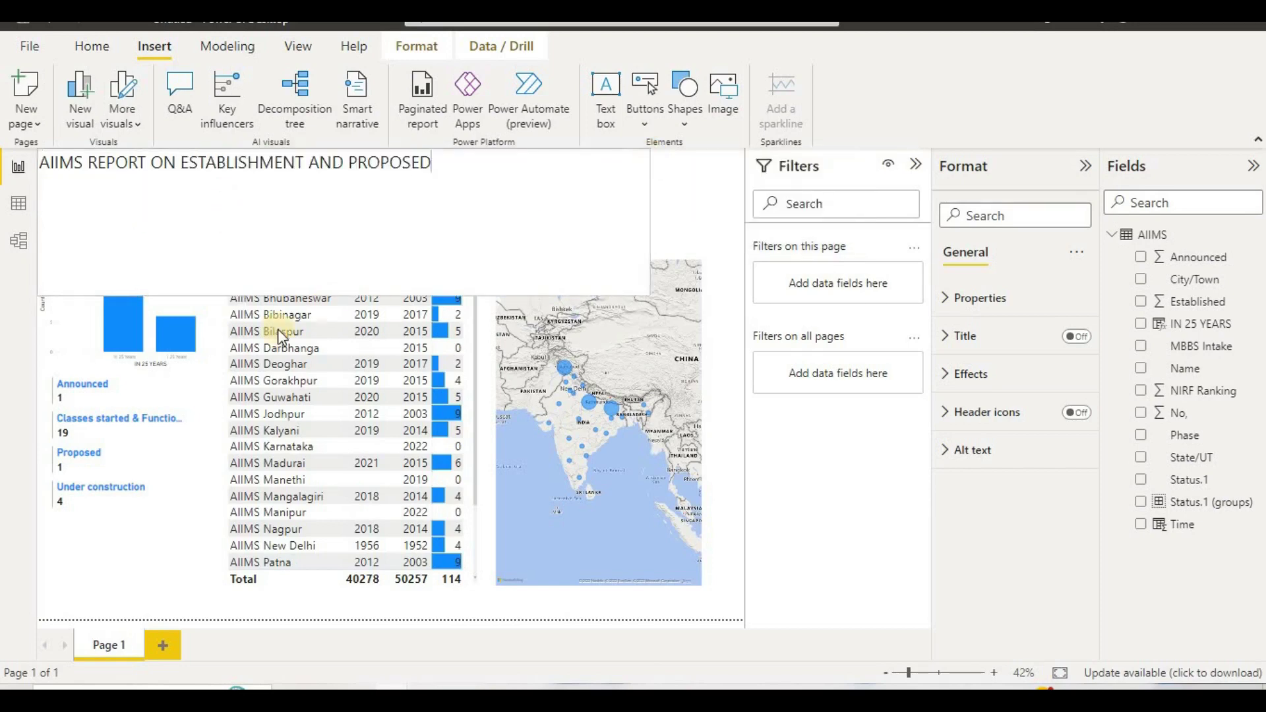
{"action": "left_click_drag", "start_coordinate": [345, 295], "coordinate": [350, 186]}
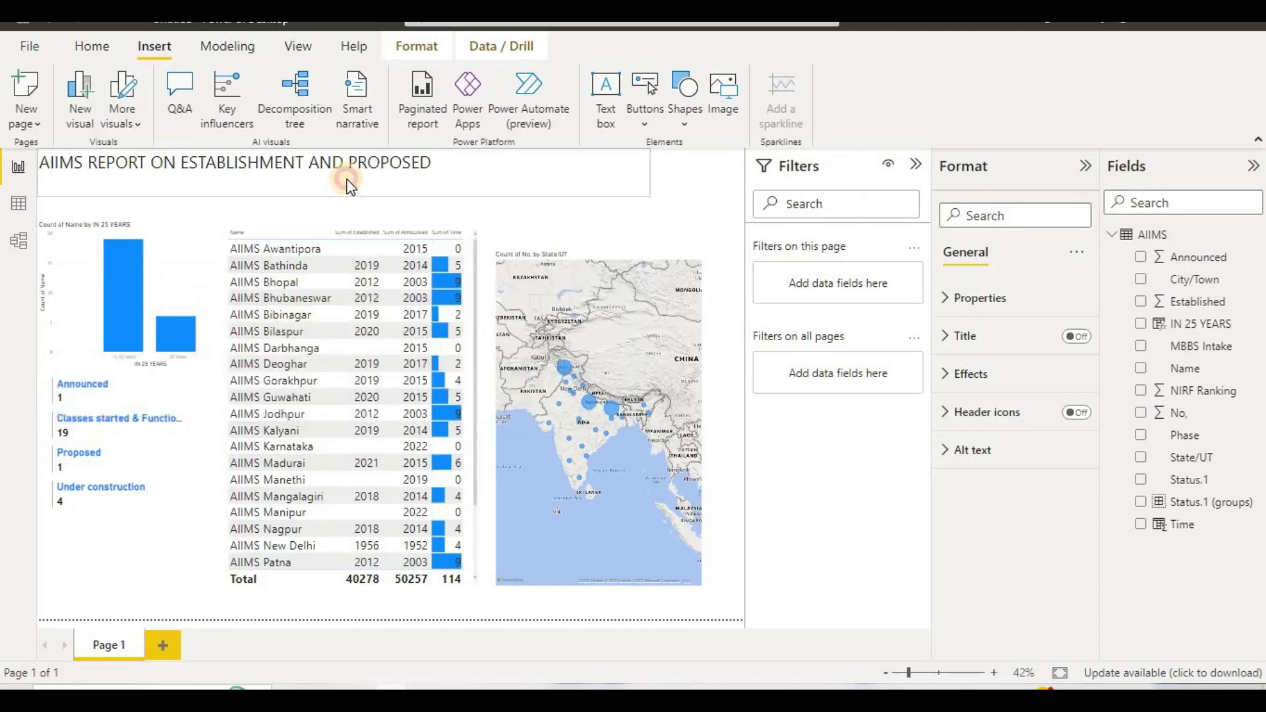
{"action": "left_click", "coordinate": [345, 175]}
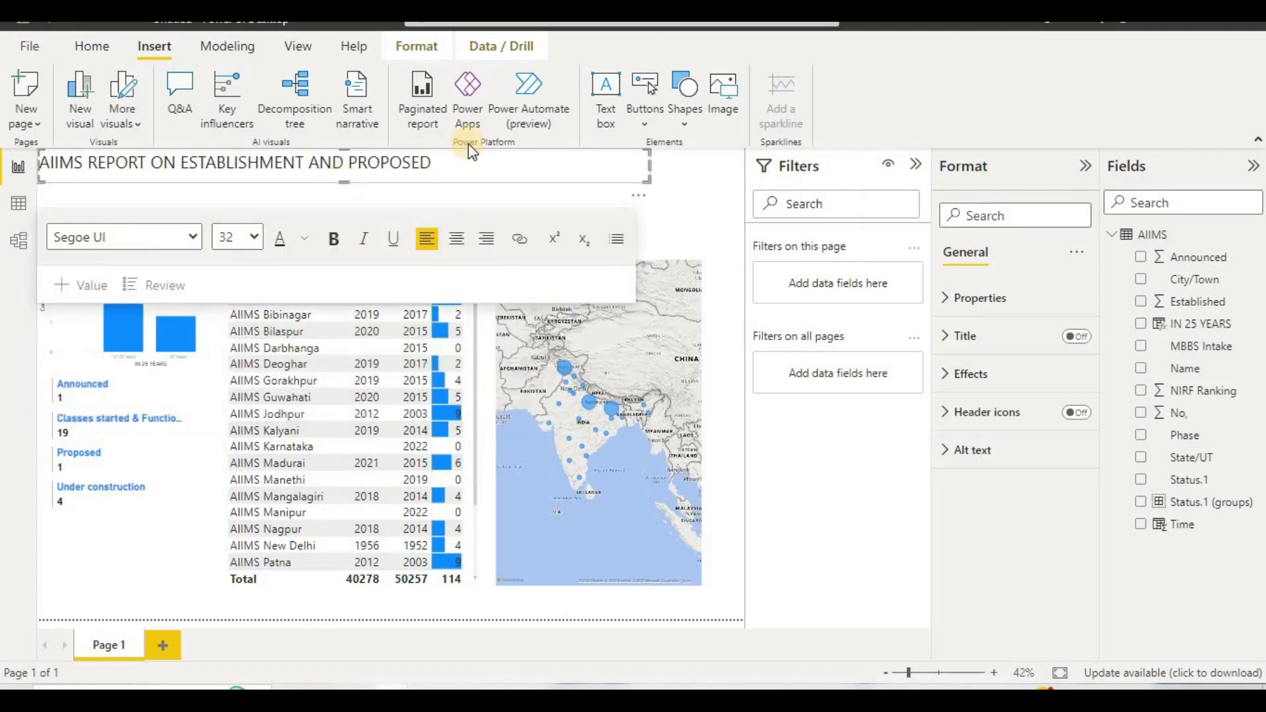
Give the title text box a blue background fill
{"action": "left_click_drag", "start_coordinate": [462, 163], "coordinate": [16, 168]}
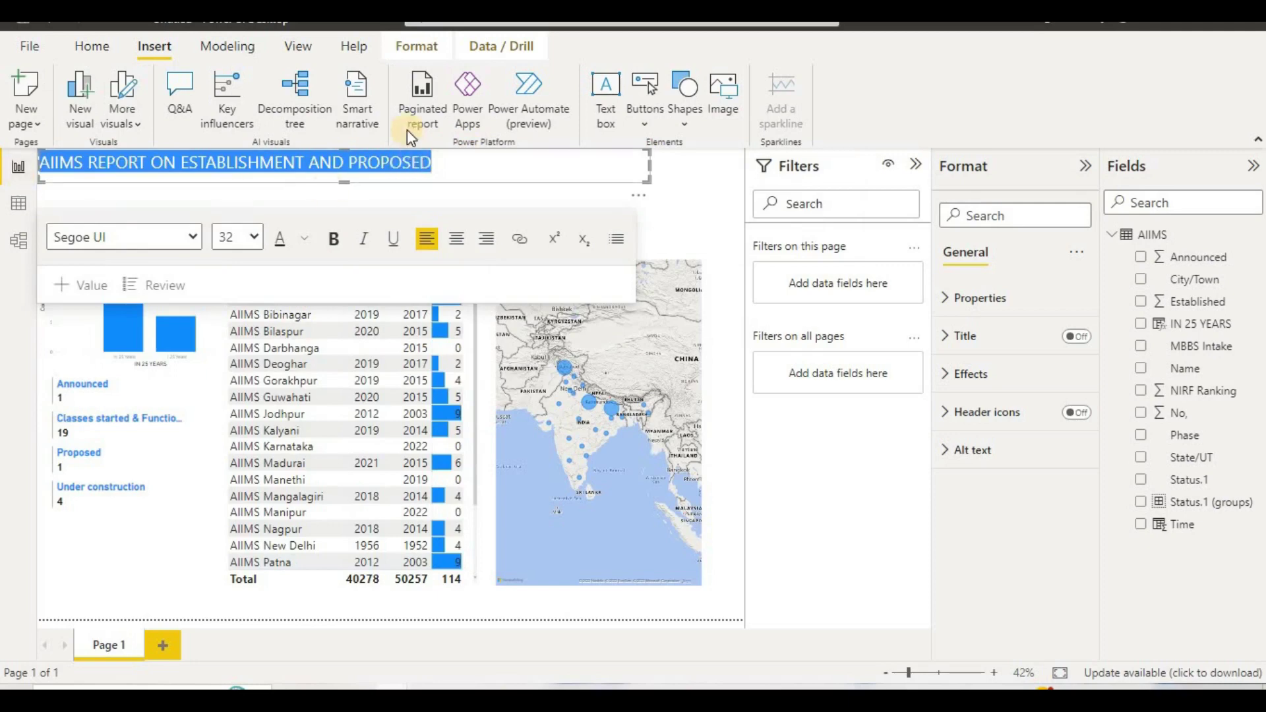
{"action": "left_click", "coordinate": [92, 47]}
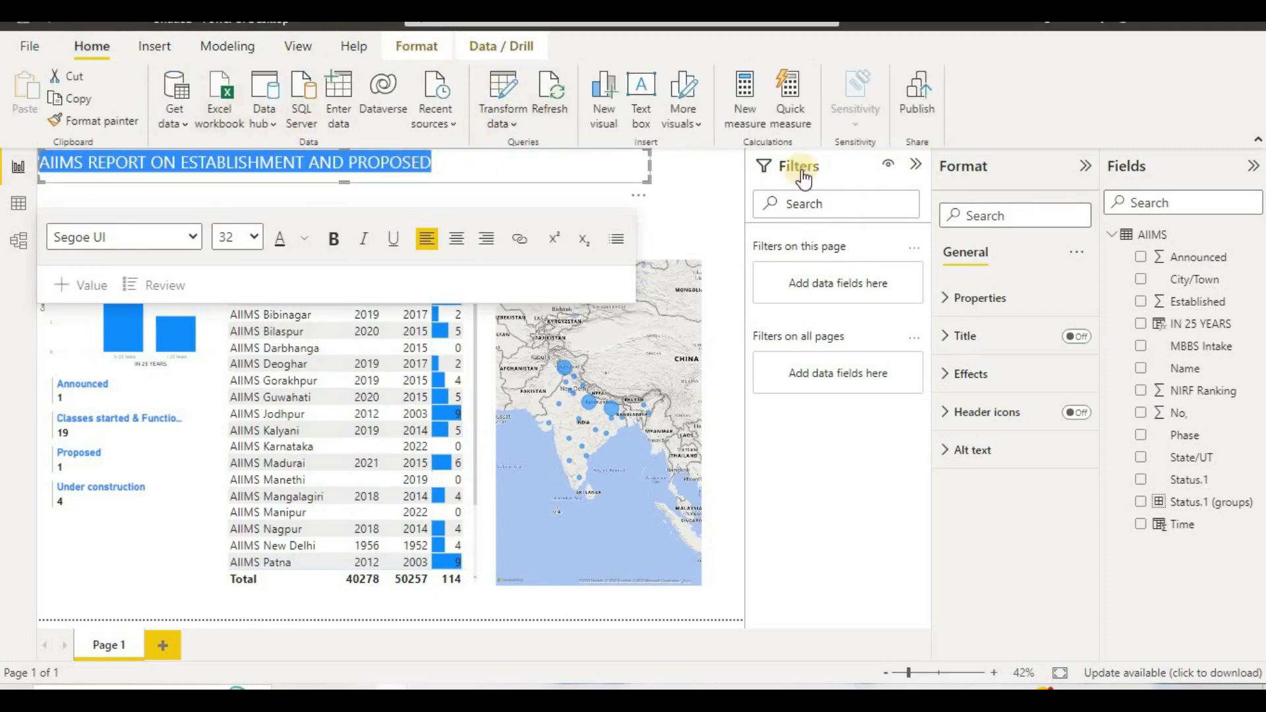
{"action": "left_click", "coordinate": [1001, 374]}
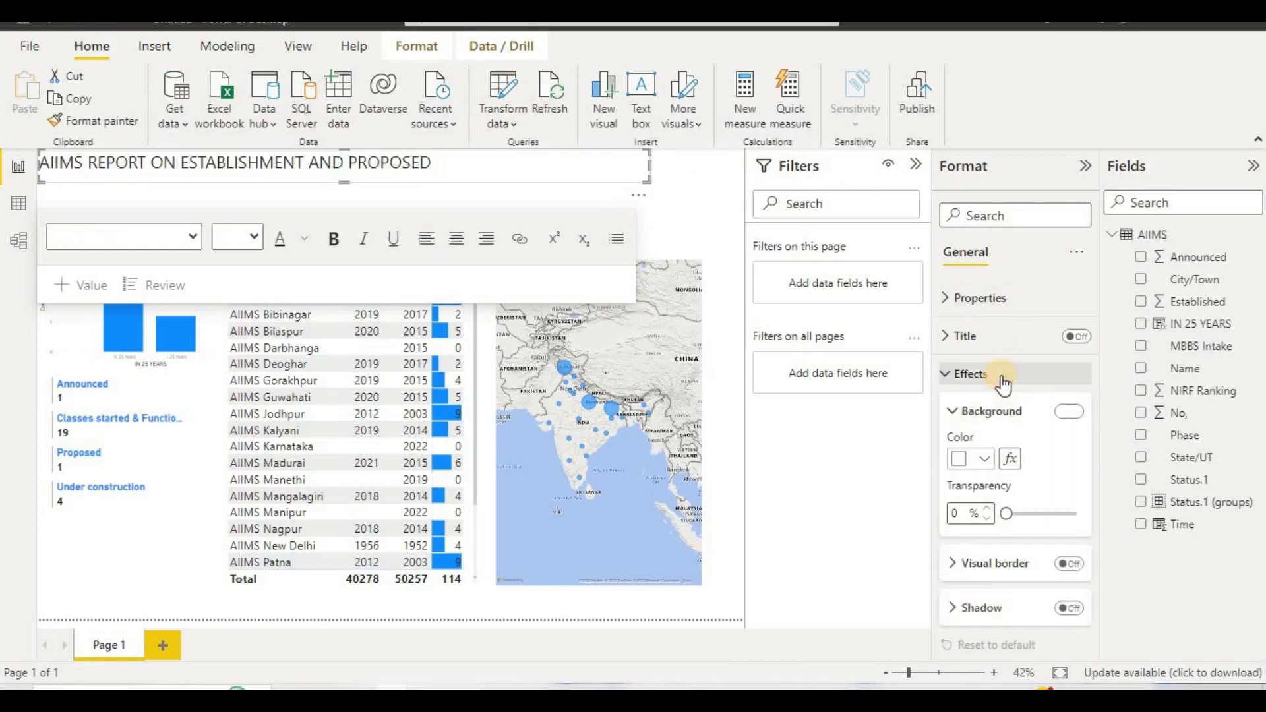
{"action": "scroll", "coordinate": [992, 404], "scroll_direction": "down", "scroll_amount": 1}
{"action": "left_click", "coordinate": [988, 402]}
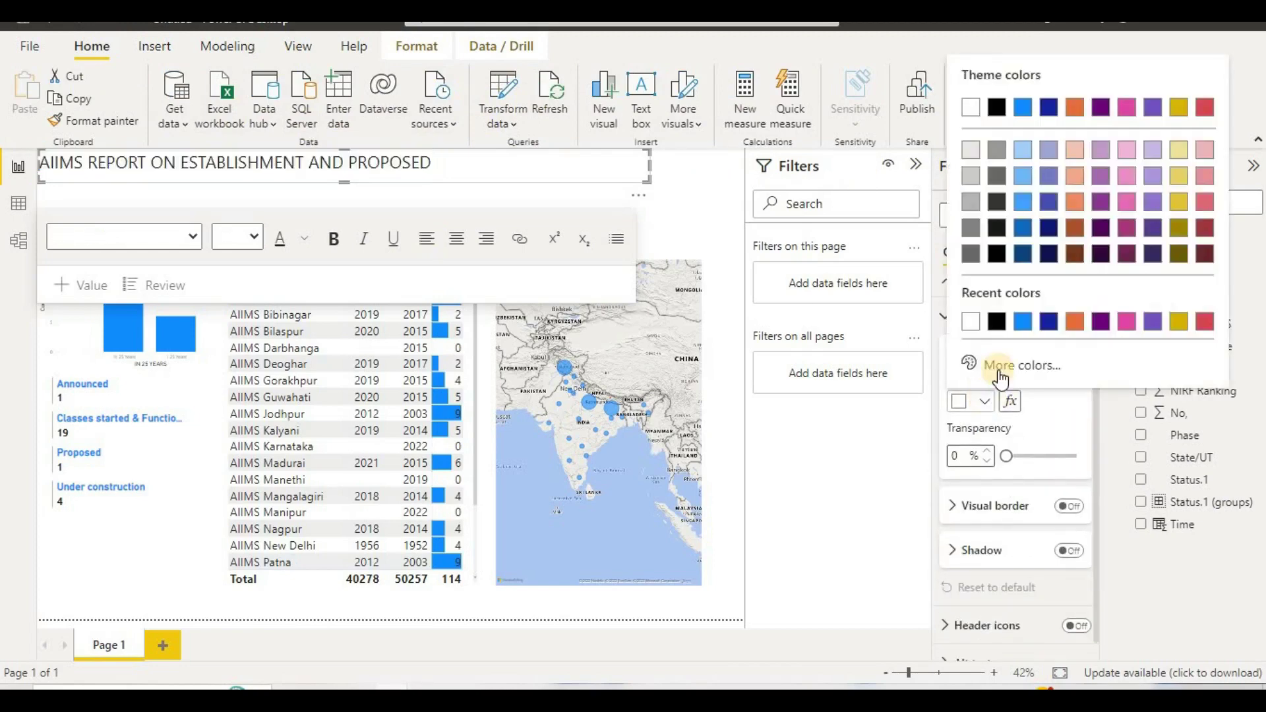
{"action": "left_click", "coordinate": [1015, 323]}
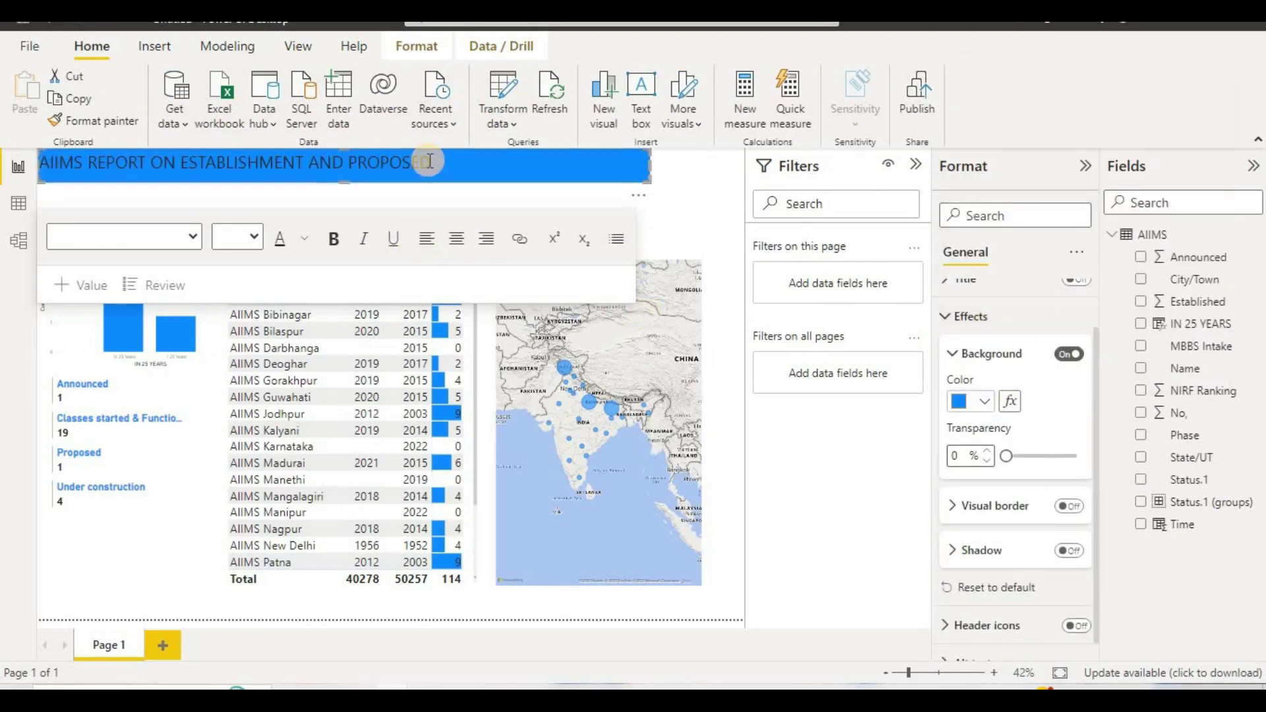
Make the report title's text white and bold, and center it in its text box
{"action": "left_click", "coordinate": [138, 168]}
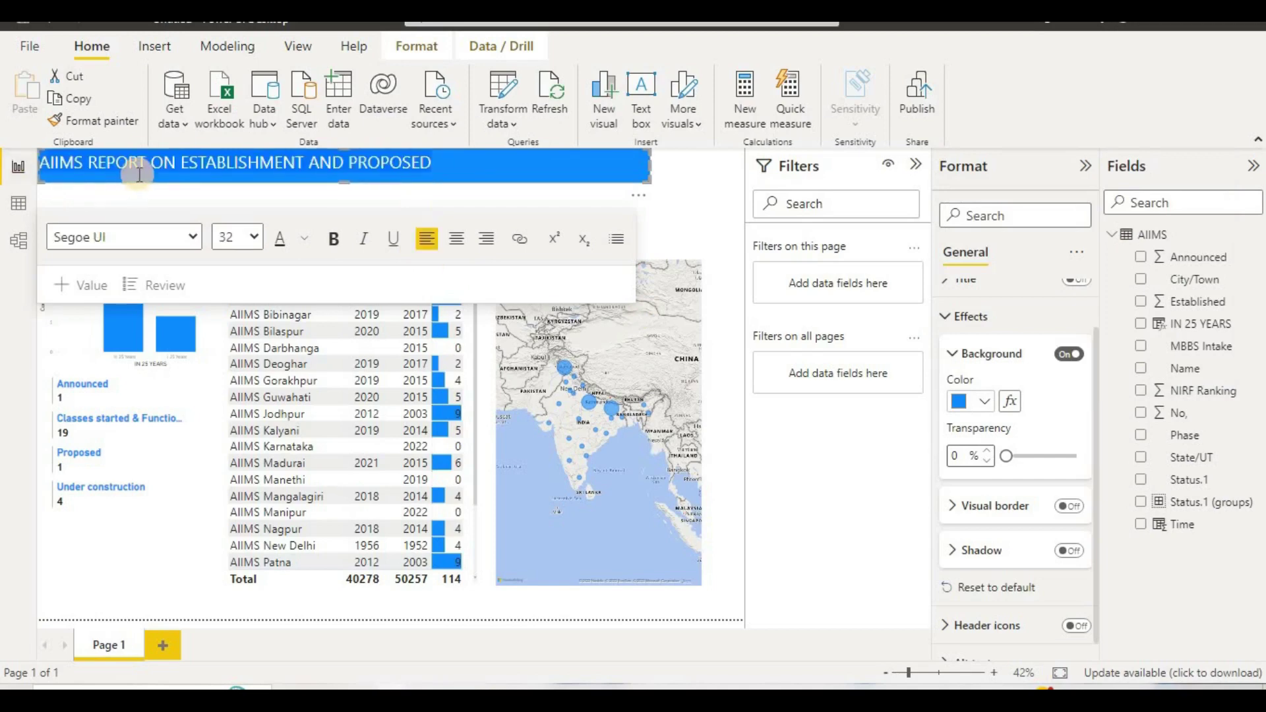
{"action": "left_click", "coordinate": [306, 242]}
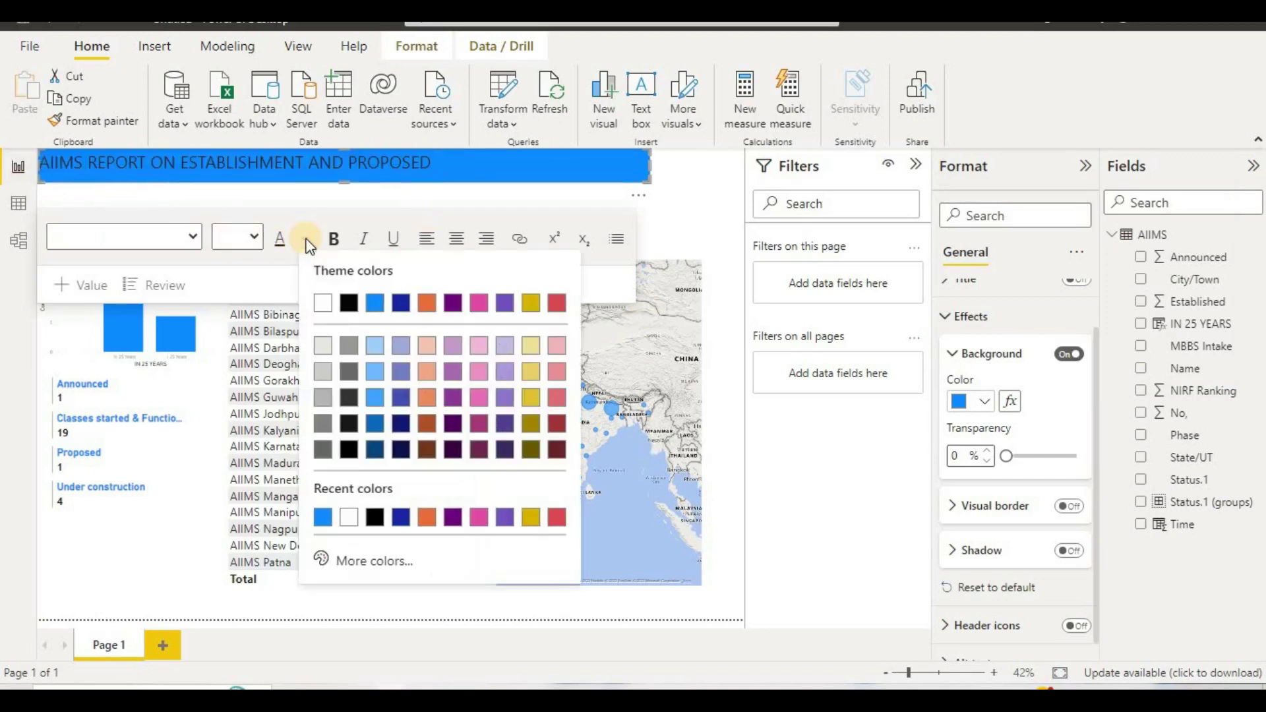
{"action": "left_click", "coordinate": [330, 305]}
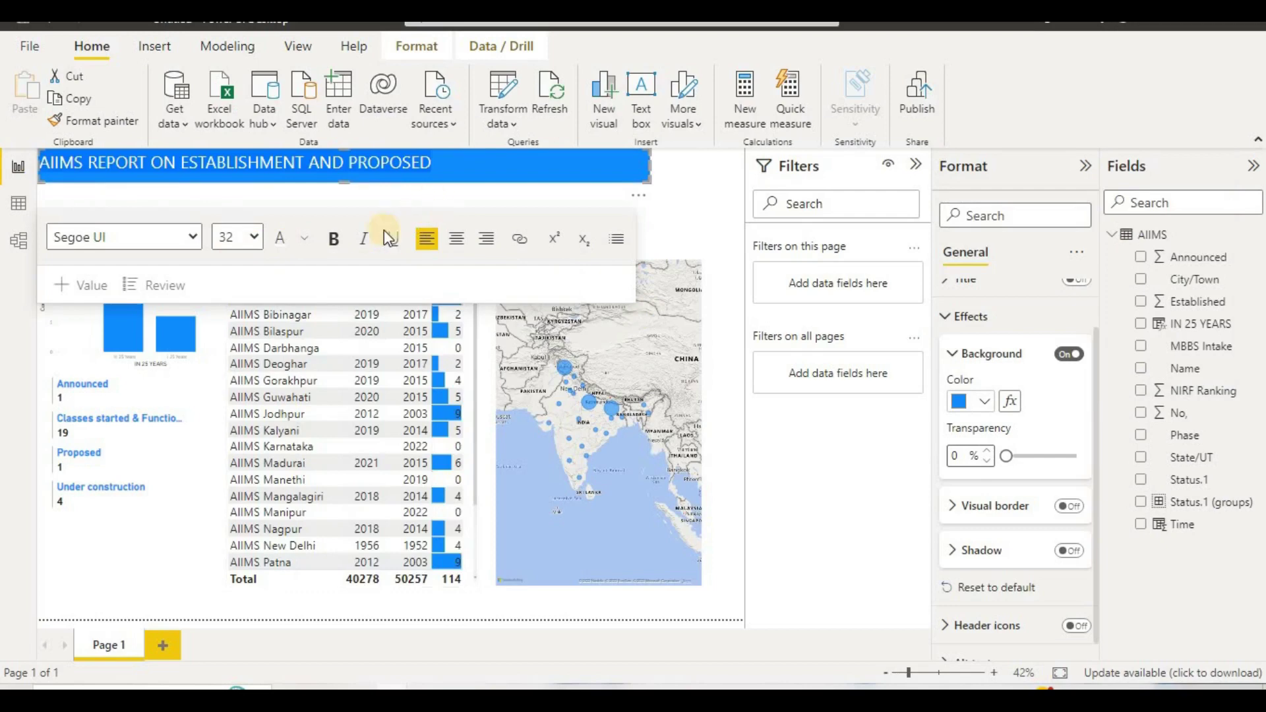
{"action": "left_click", "coordinate": [332, 239]}
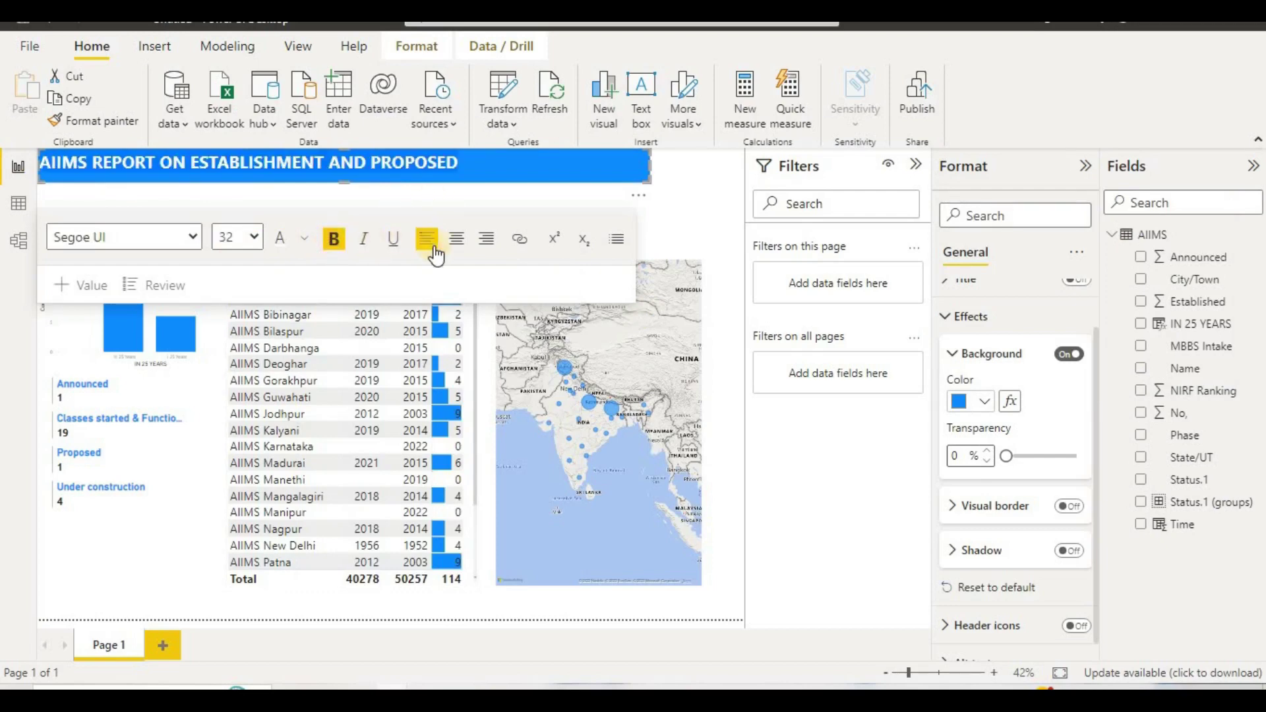
{"action": "left_click", "coordinate": [456, 239]}
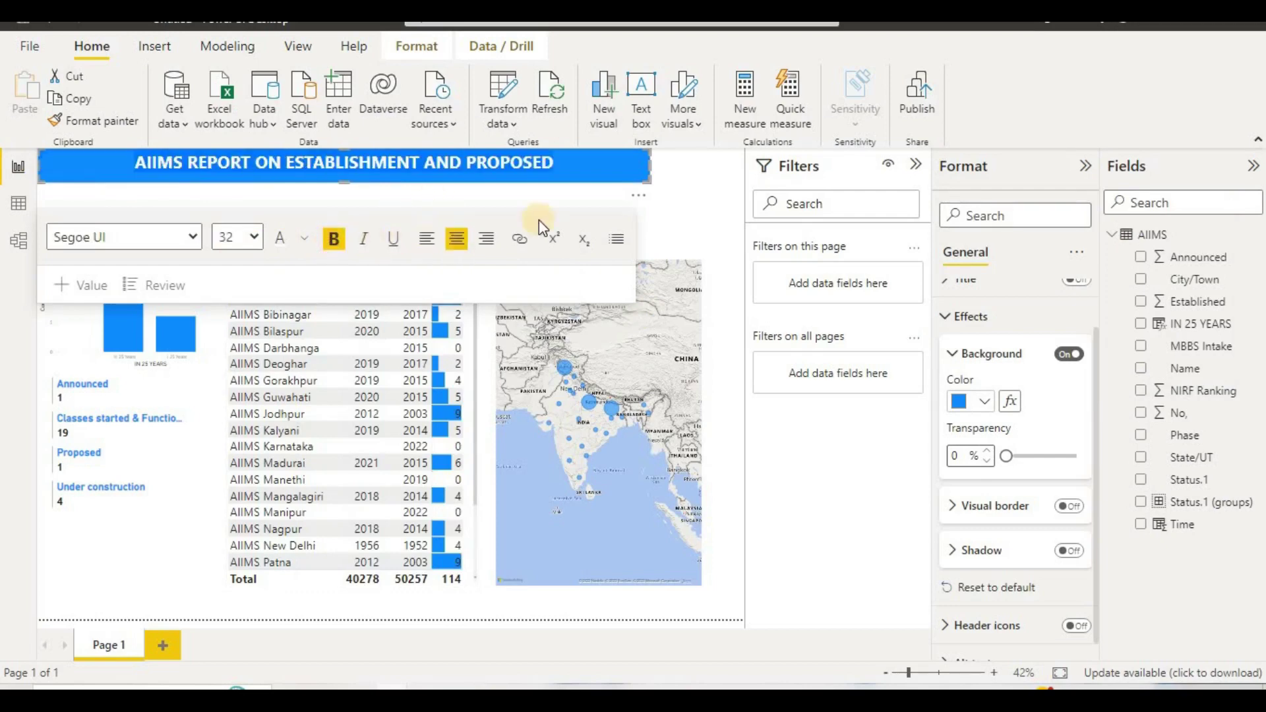
{"action": "left_click", "coordinate": [707, 196]}
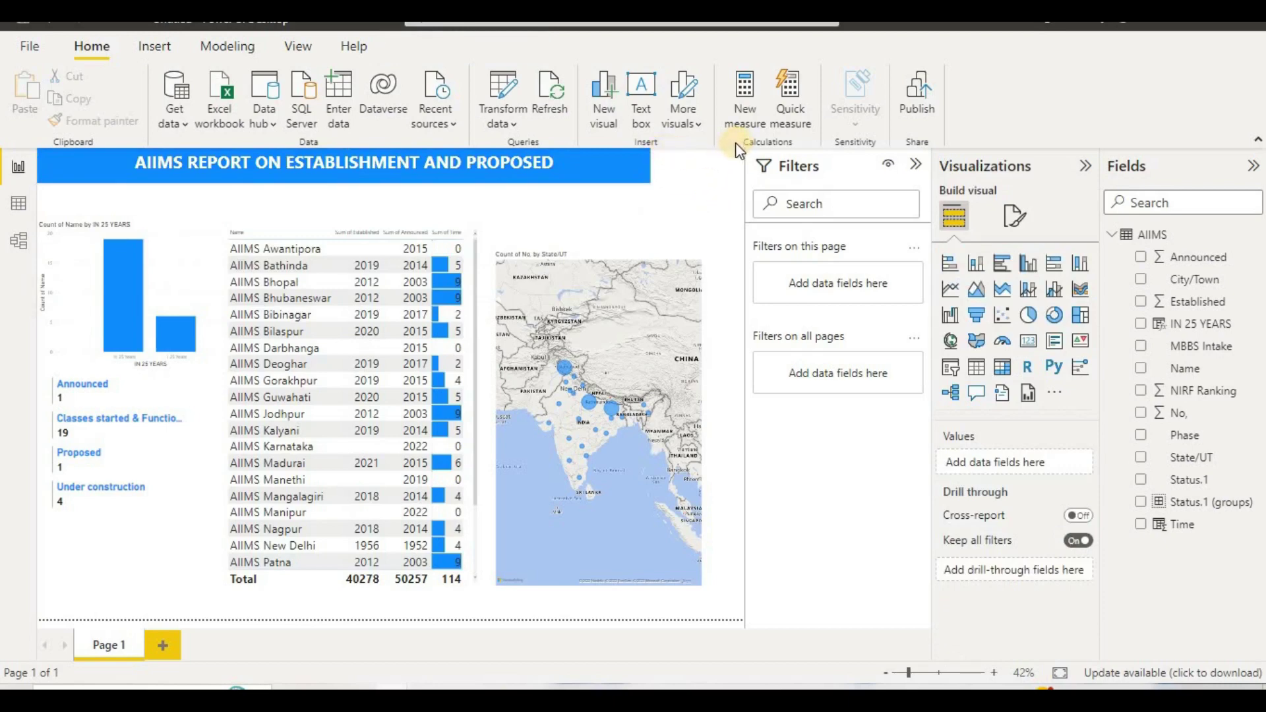
Insert the image lg1 from the Desktop and place it as a small logo beside the title banner
{"action": "left_click", "coordinate": [154, 52]}
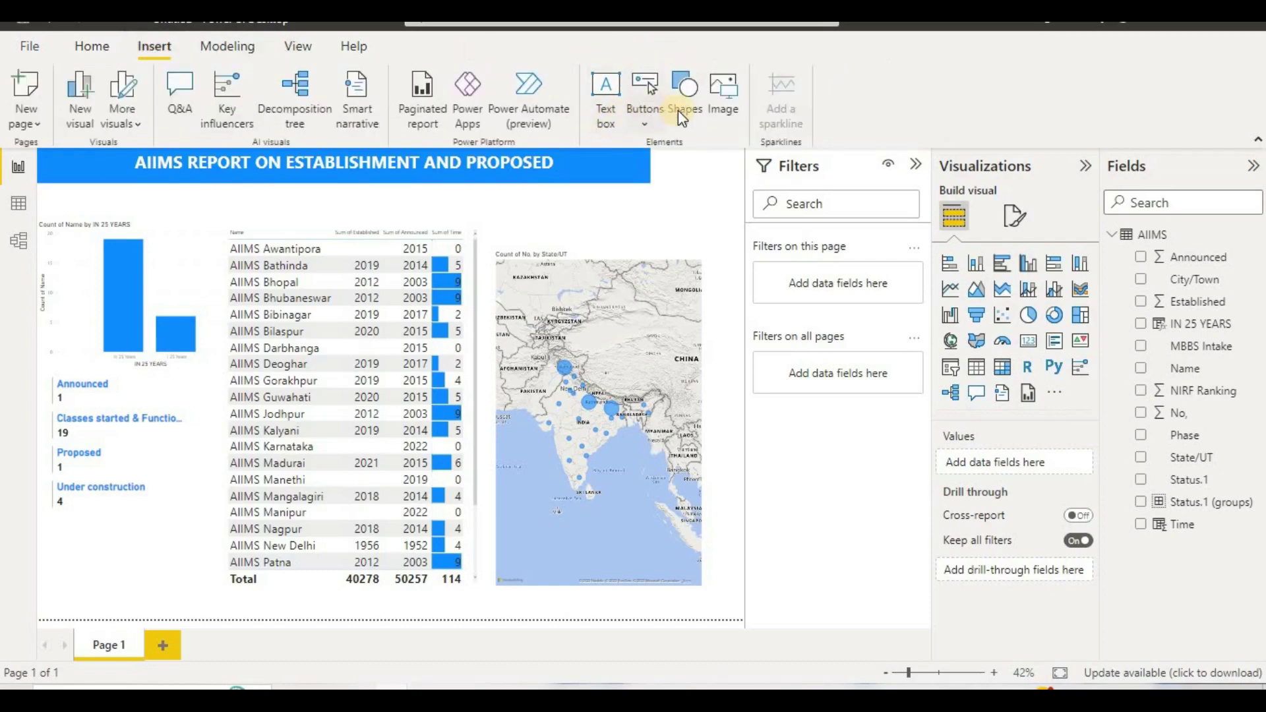
{"action": "left_click", "coordinate": [717, 117]}
{"action": "left_click", "coordinate": [643, 153]}
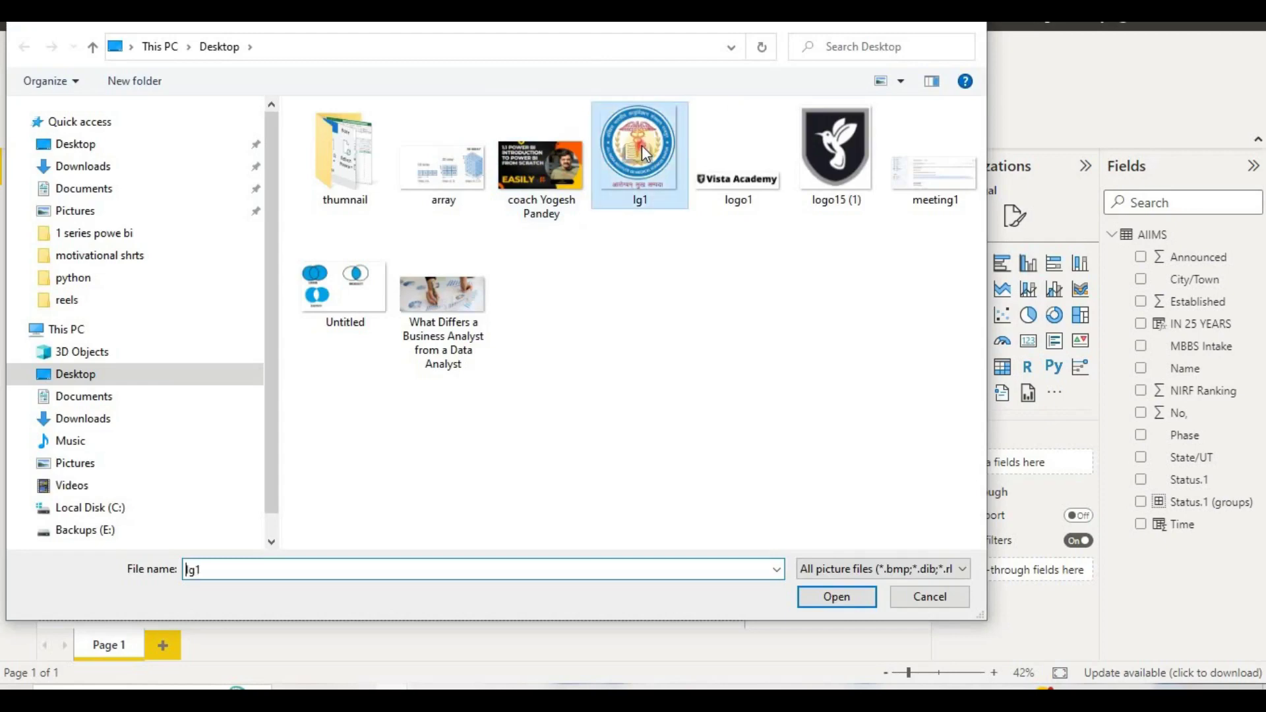
{"action": "double_click", "coordinate": [643, 153]}
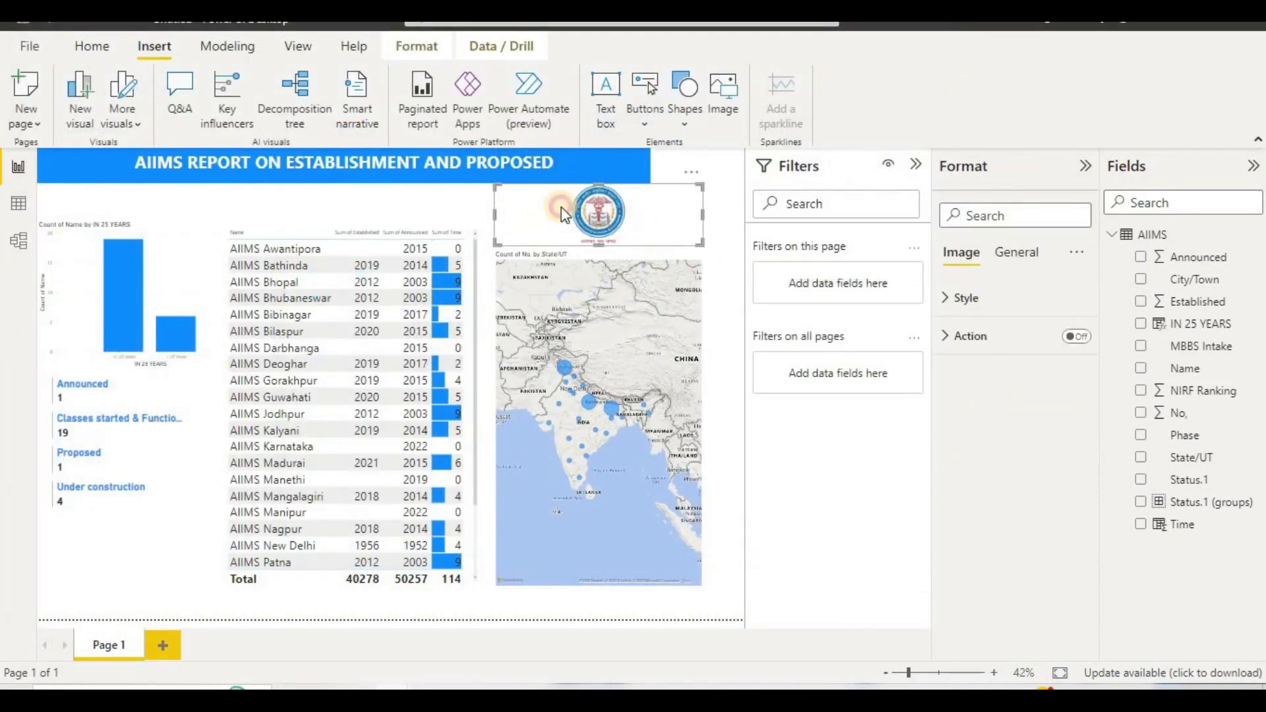
{"action": "left_click_drag", "start_coordinate": [564, 214], "coordinate": [626, 177]}
{"action": "left_click", "coordinate": [712, 215]}
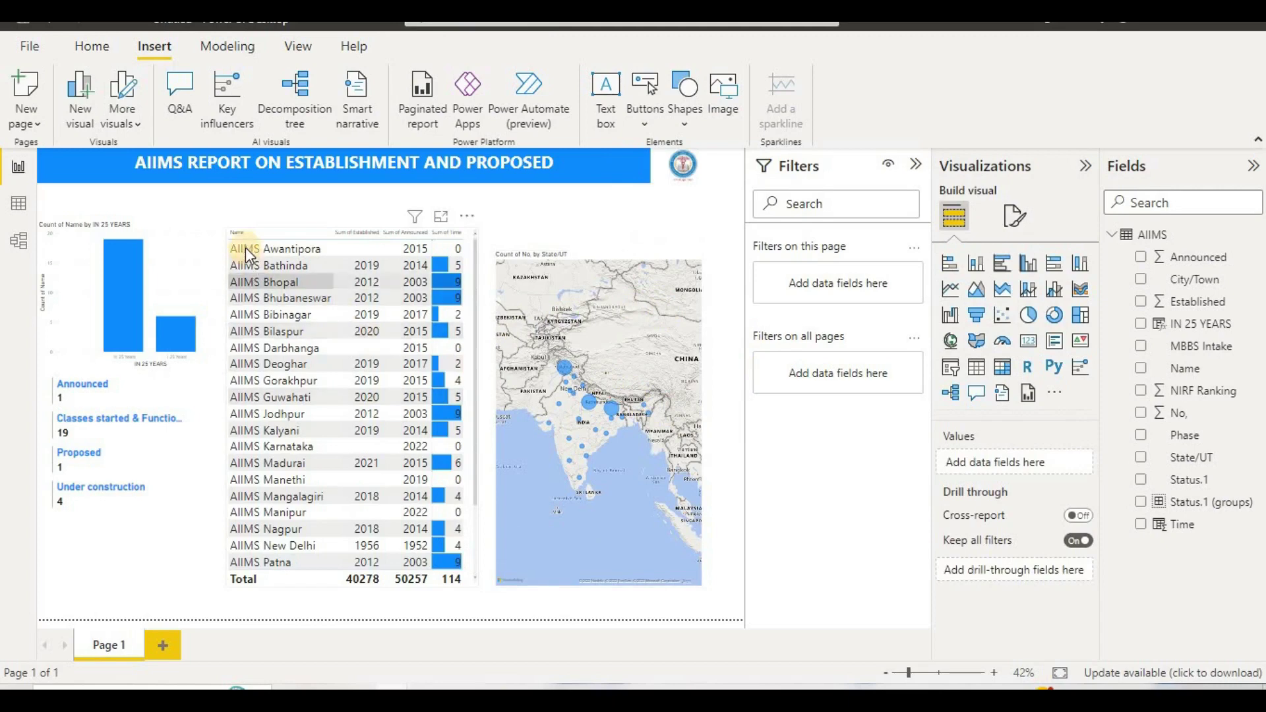
Set the column chart's X-axis values to font size 16 and bold
{"action": "left_click", "coordinate": [80, 237]}
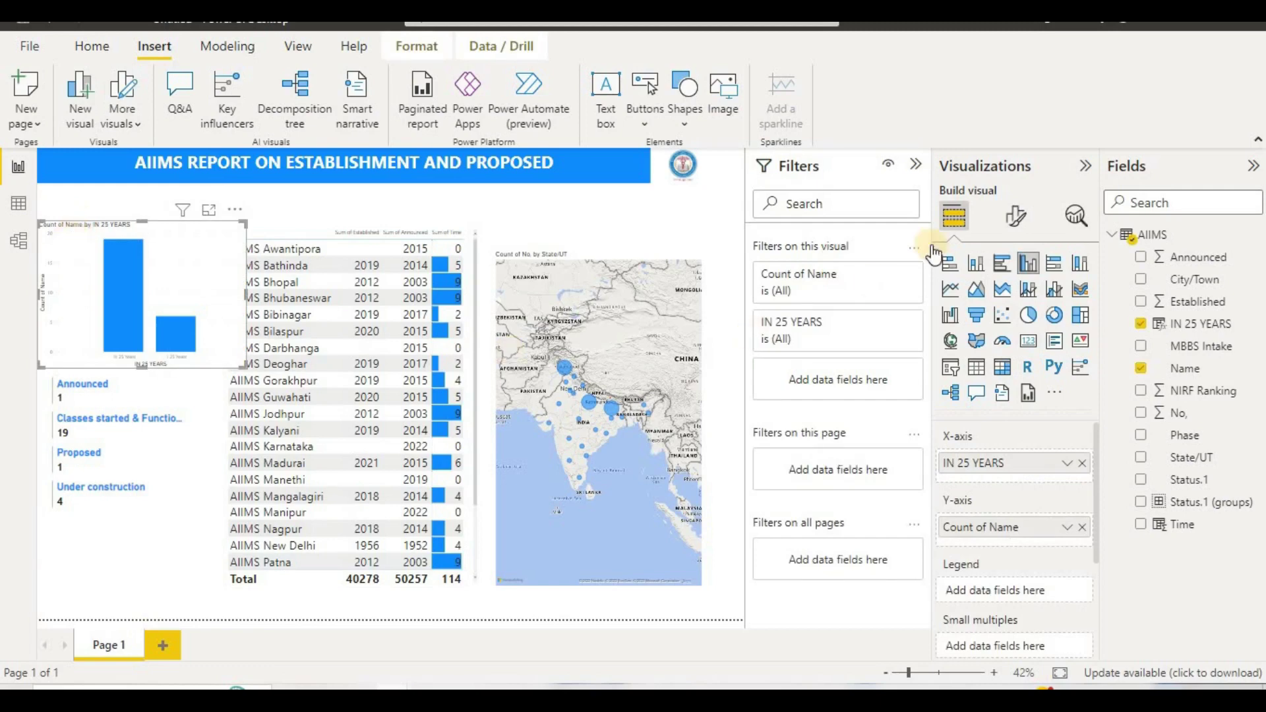
{"action": "left_click", "coordinate": [1014, 212]}
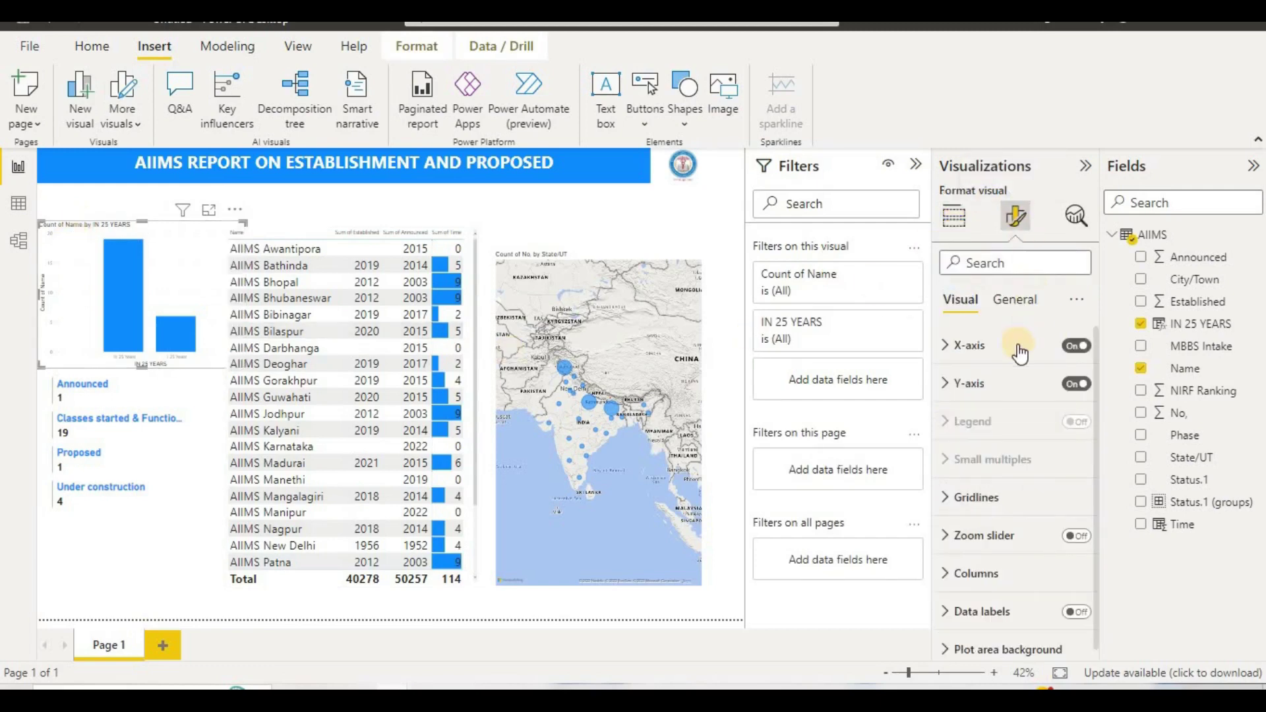
{"action": "left_click", "coordinate": [1016, 343]}
{"action": "scroll", "coordinate": [1029, 346], "scroll_direction": "down", "scroll_amount": 3}
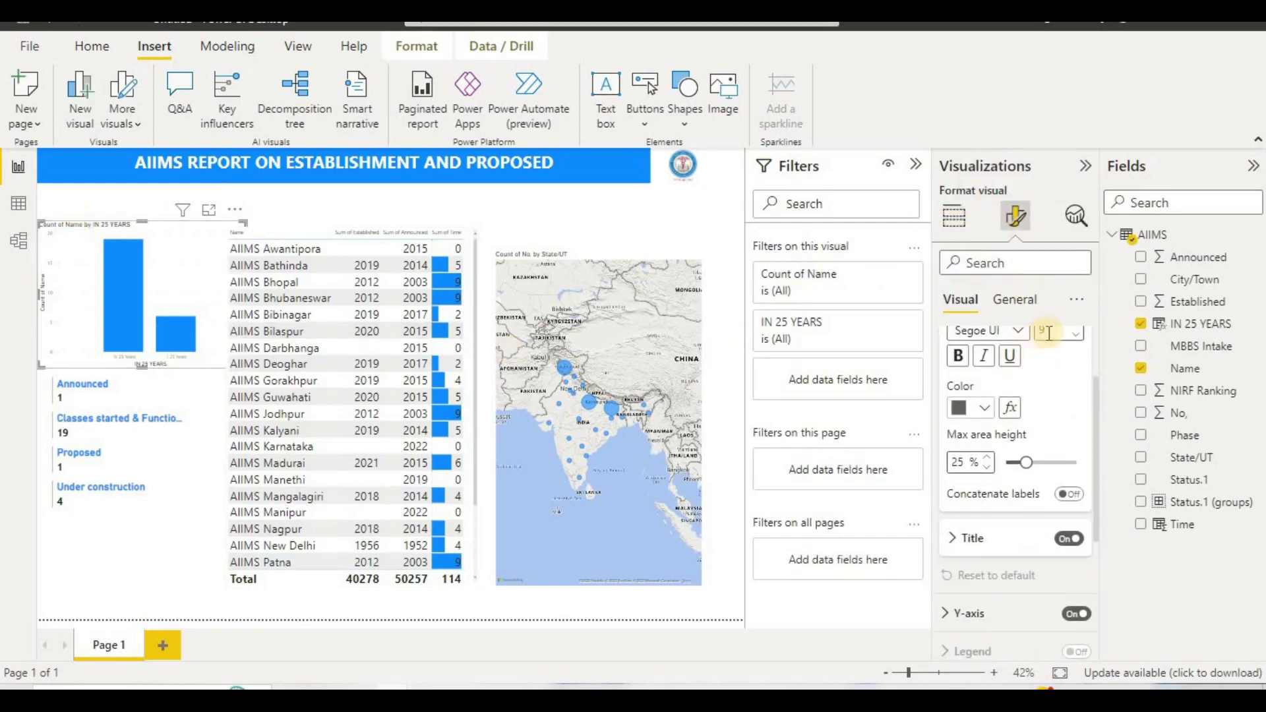
{"action": "double_click", "coordinate": [1048, 334]}
{"action": "scroll", "coordinate": [1056, 383], "scroll_direction": "up", "scroll_amount": 3}
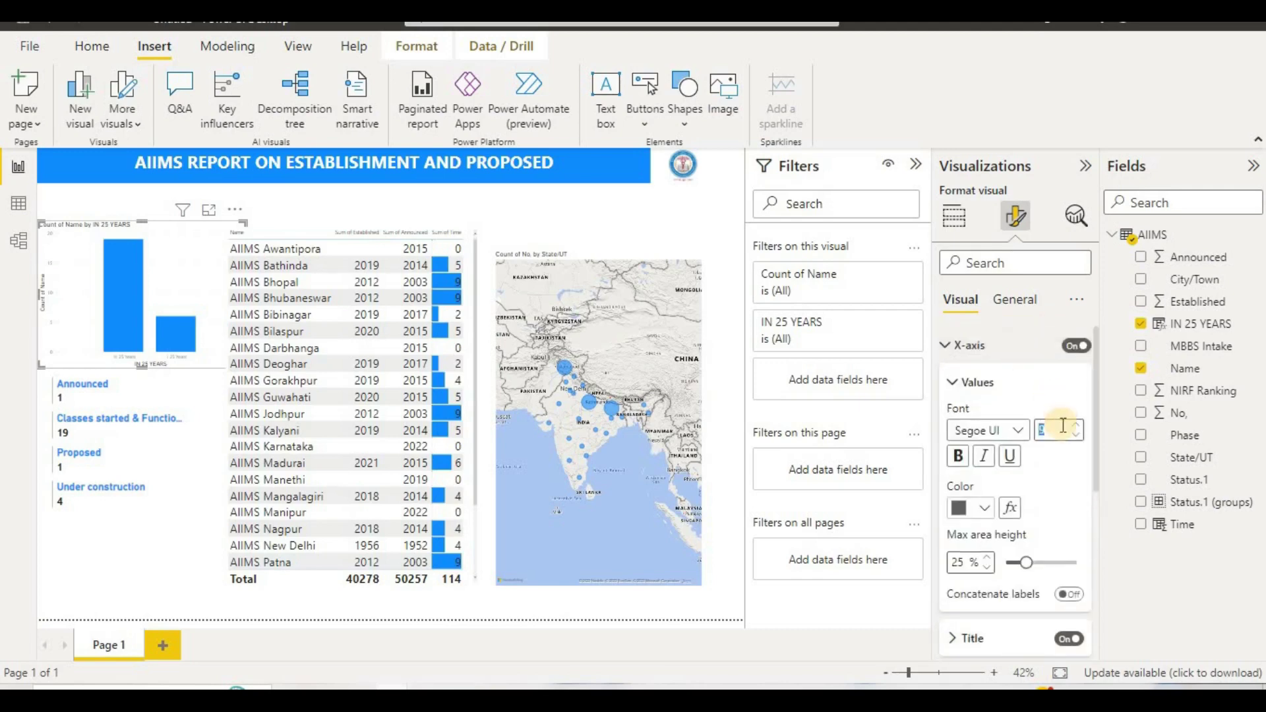
{"action": "type", "text": "16"}
{"action": "key", "text": "Return"}
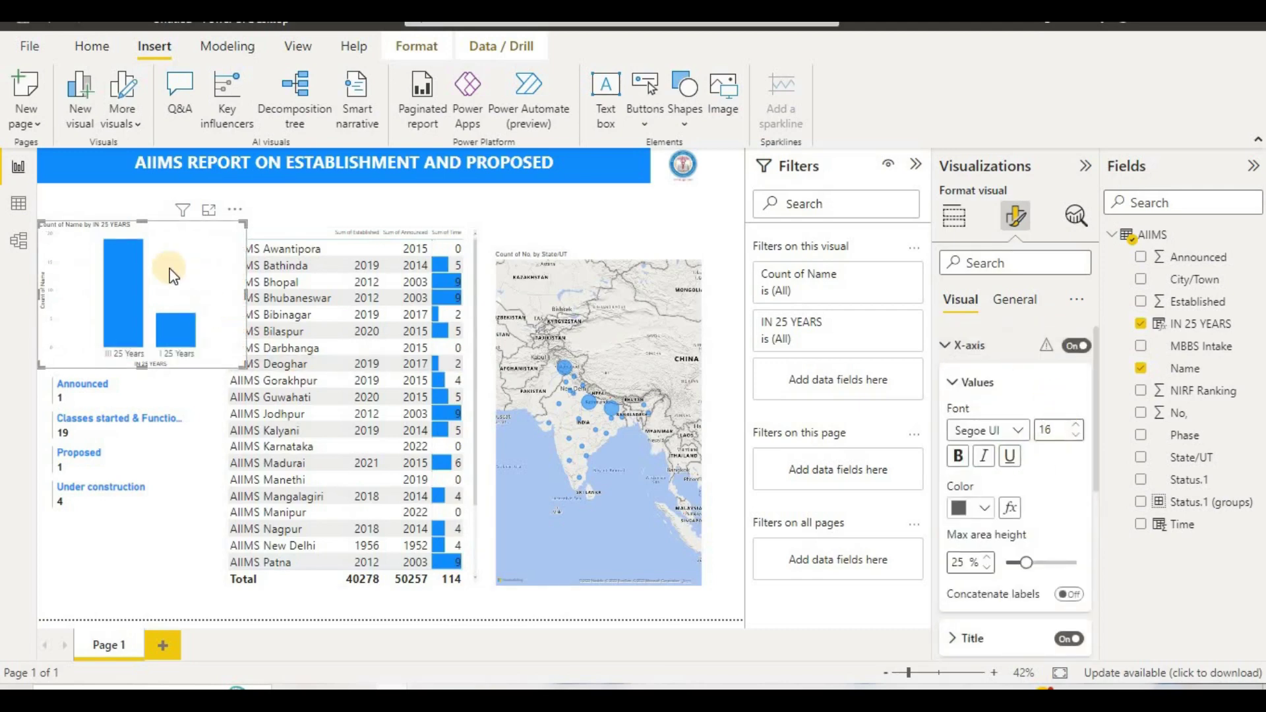
{"action": "left_click", "coordinate": [958, 457]}
Turn off the column chart's X-axis title
{"action": "scroll", "coordinate": [990, 501], "scroll_direction": "down", "scroll_amount": 3}
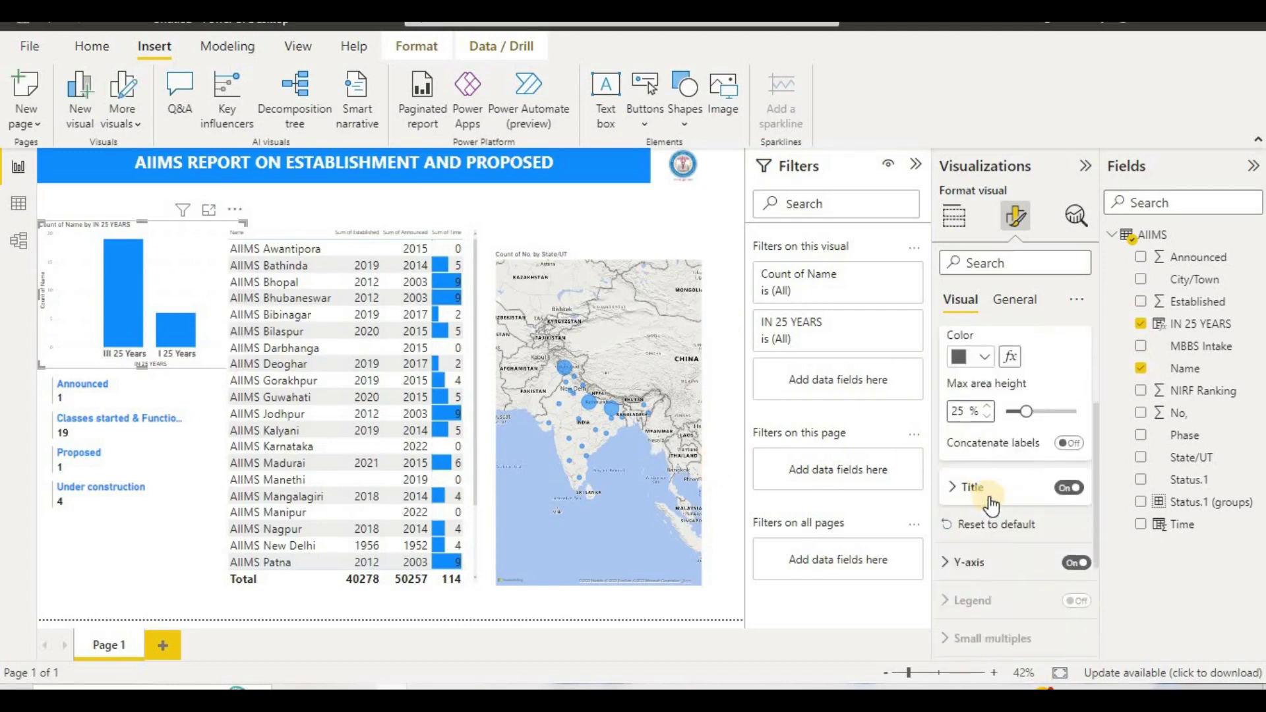
{"action": "left_click", "coordinate": [991, 493]}
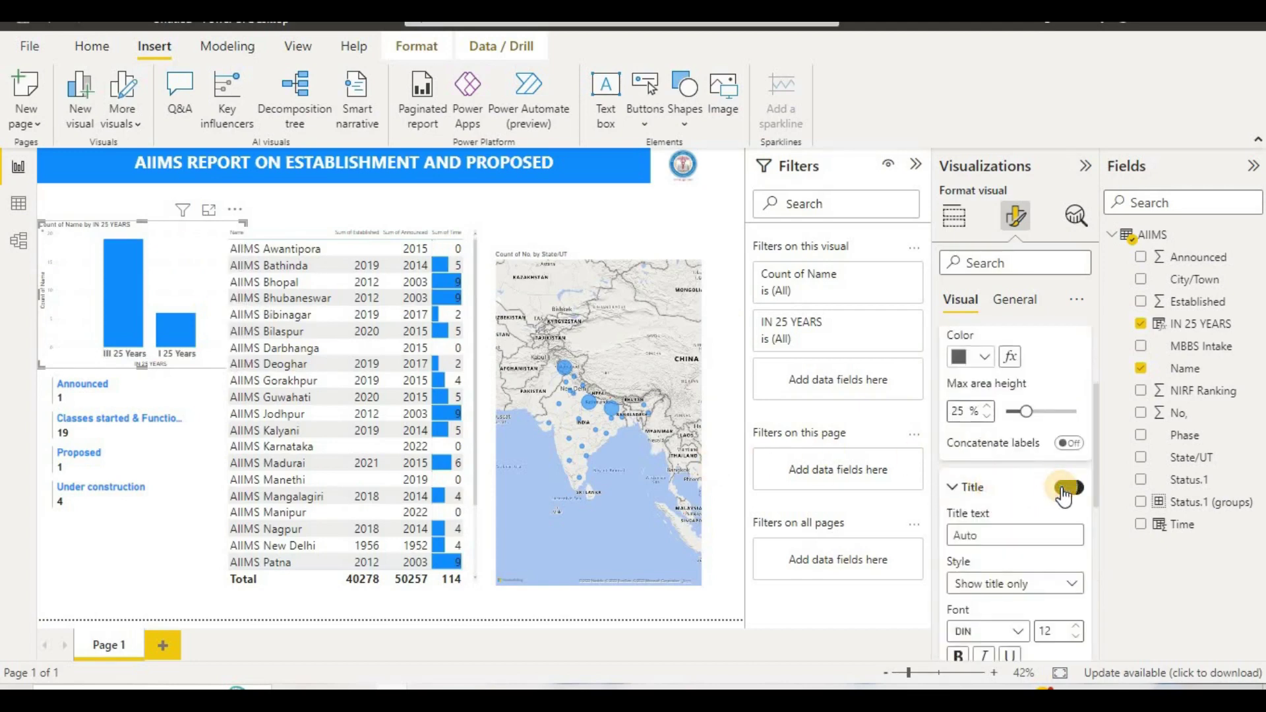
{"action": "left_click", "coordinate": [1063, 490]}
Set the column chart's Y-axis values to font size 16 and bold
{"action": "scroll", "coordinate": [1063, 495], "scroll_direction": "down", "scroll_amount": 2}
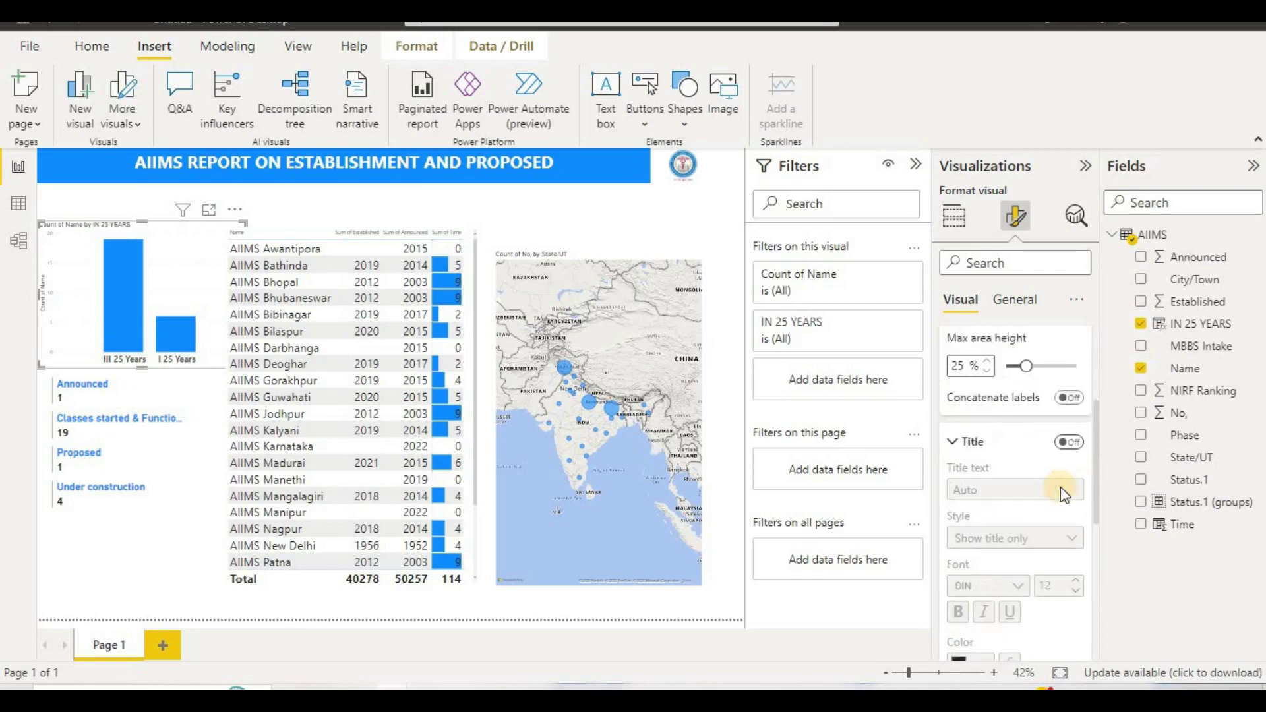
{"action": "scroll", "coordinate": [1061, 476], "scroll_direction": "down", "scroll_amount": 5}
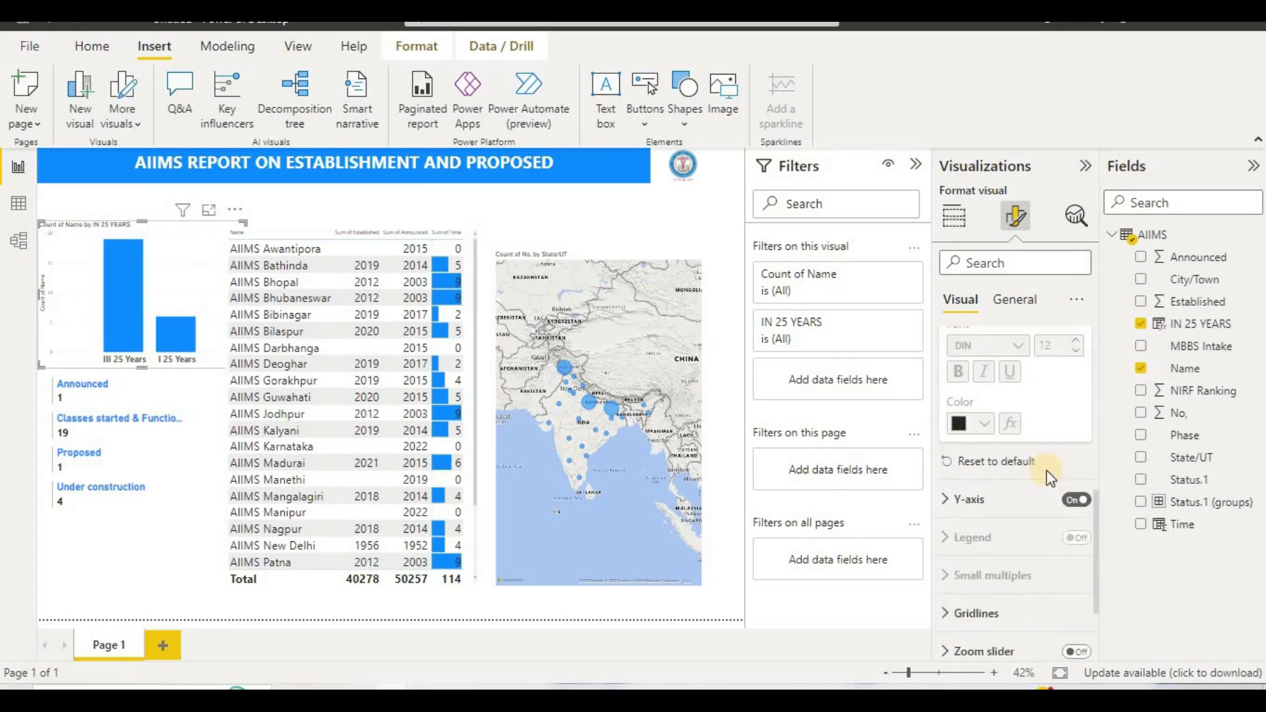
{"action": "left_click", "coordinate": [1003, 435]}
{"action": "scroll", "coordinate": [997, 422], "scroll_direction": "down", "scroll_amount": 3}
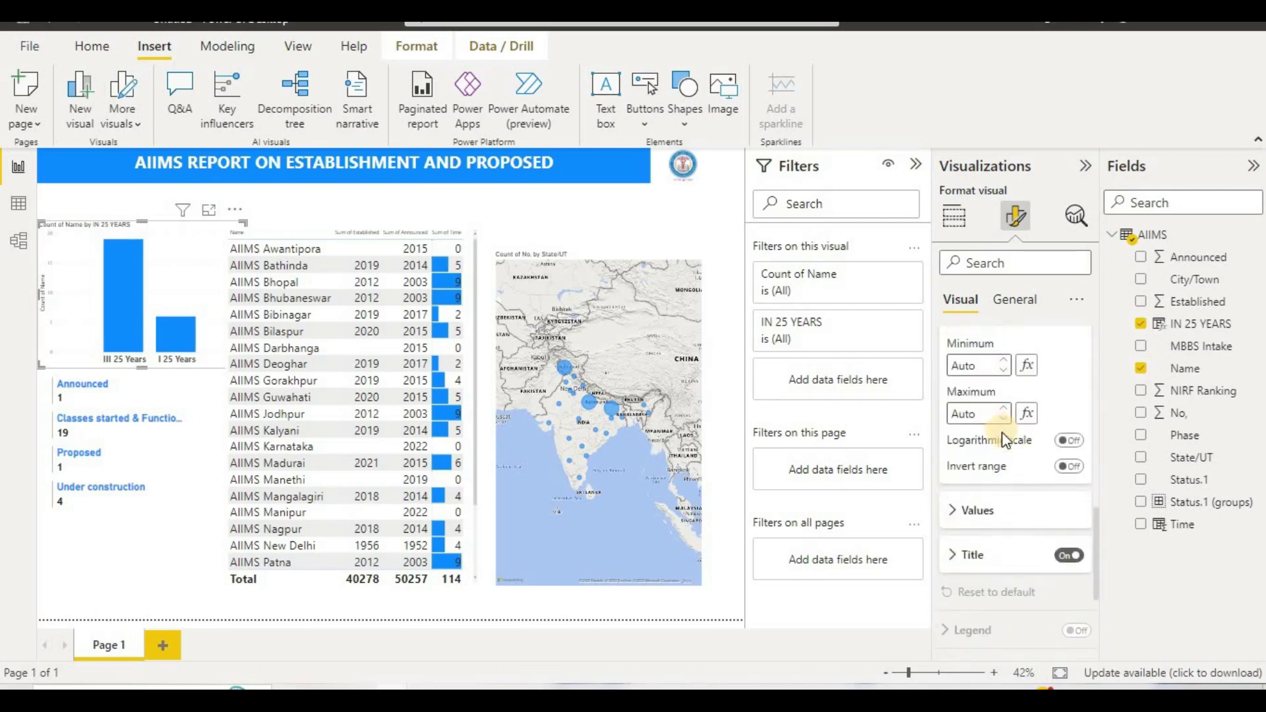
{"action": "left_click", "coordinate": [1008, 415]}
{"action": "left_click", "coordinate": [1038, 459]}
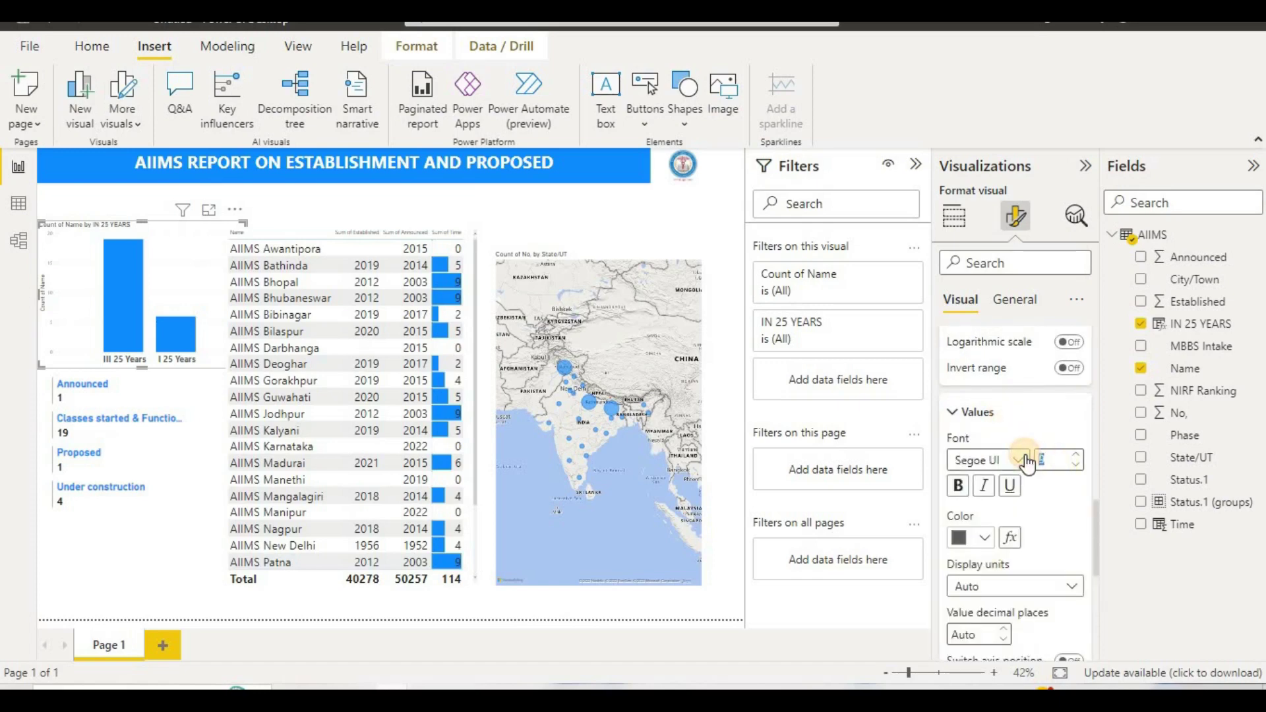
{"action": "type", "text": "16"}
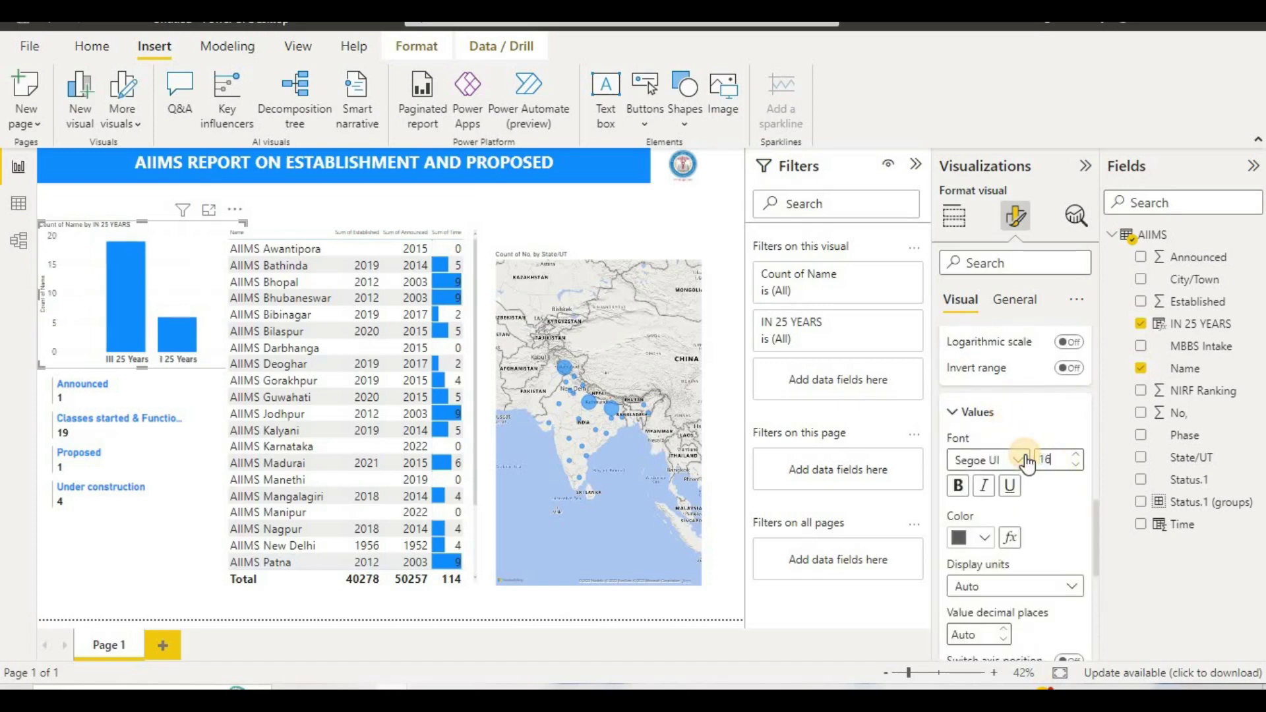
{"action": "left_click", "coordinate": [958, 486]}
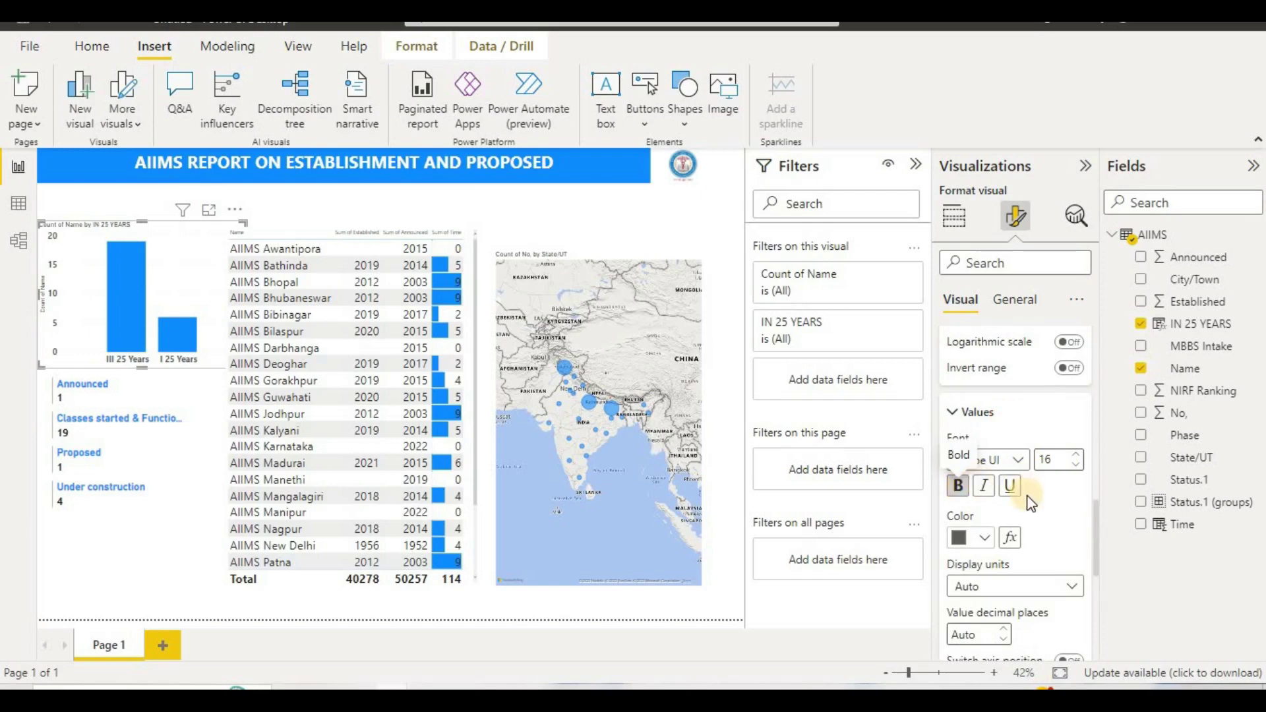
Make the column chart's Y-axis title bold and turn that title off
{"action": "scroll", "coordinate": [1029, 501], "scroll_direction": "down", "scroll_amount": 3}
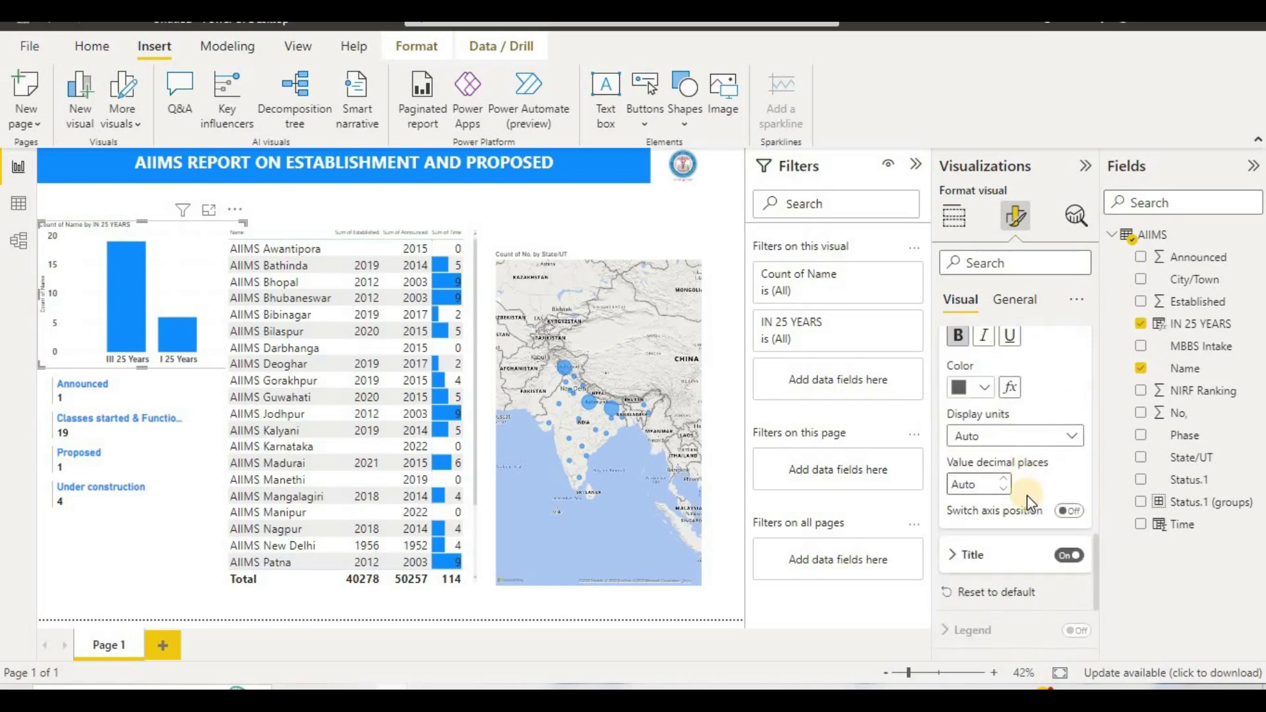
{"action": "left_click", "coordinate": [1031, 567]}
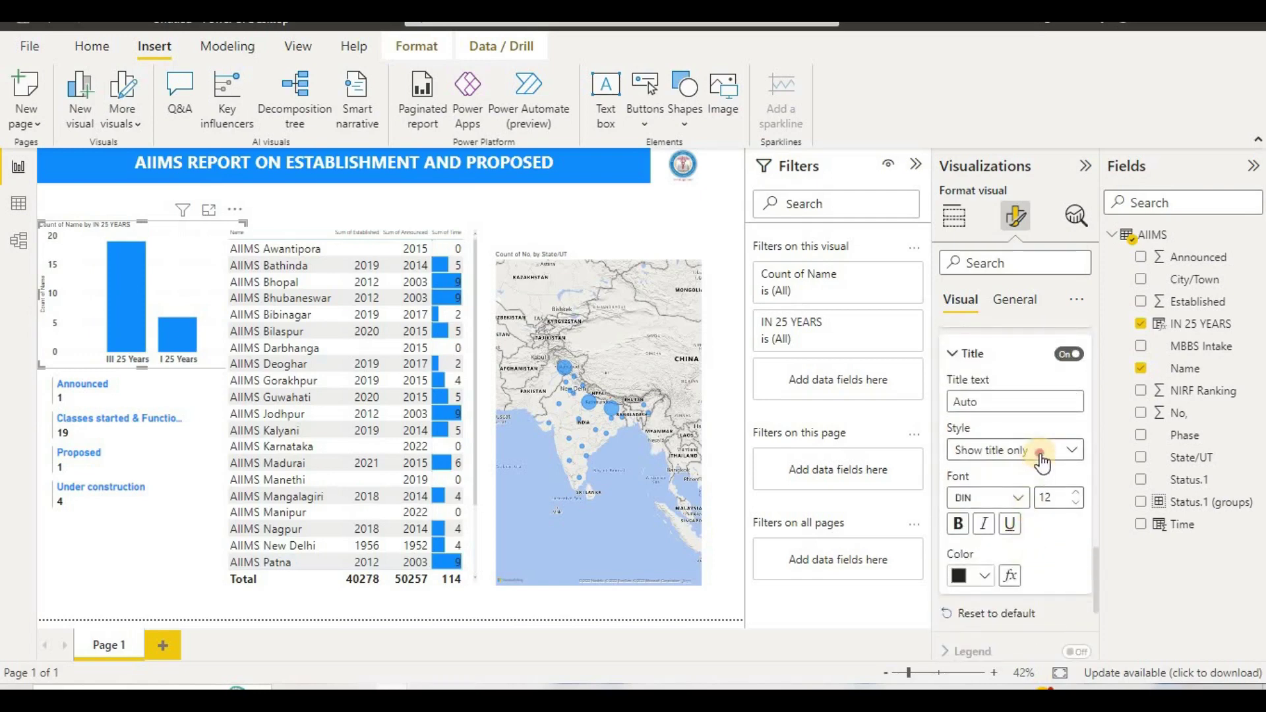
{"action": "left_click", "coordinate": [1041, 455]}
{"action": "left_click", "coordinate": [958, 525]}
{"action": "scroll", "coordinate": [978, 523], "scroll_direction": "up", "scroll_amount": 1}
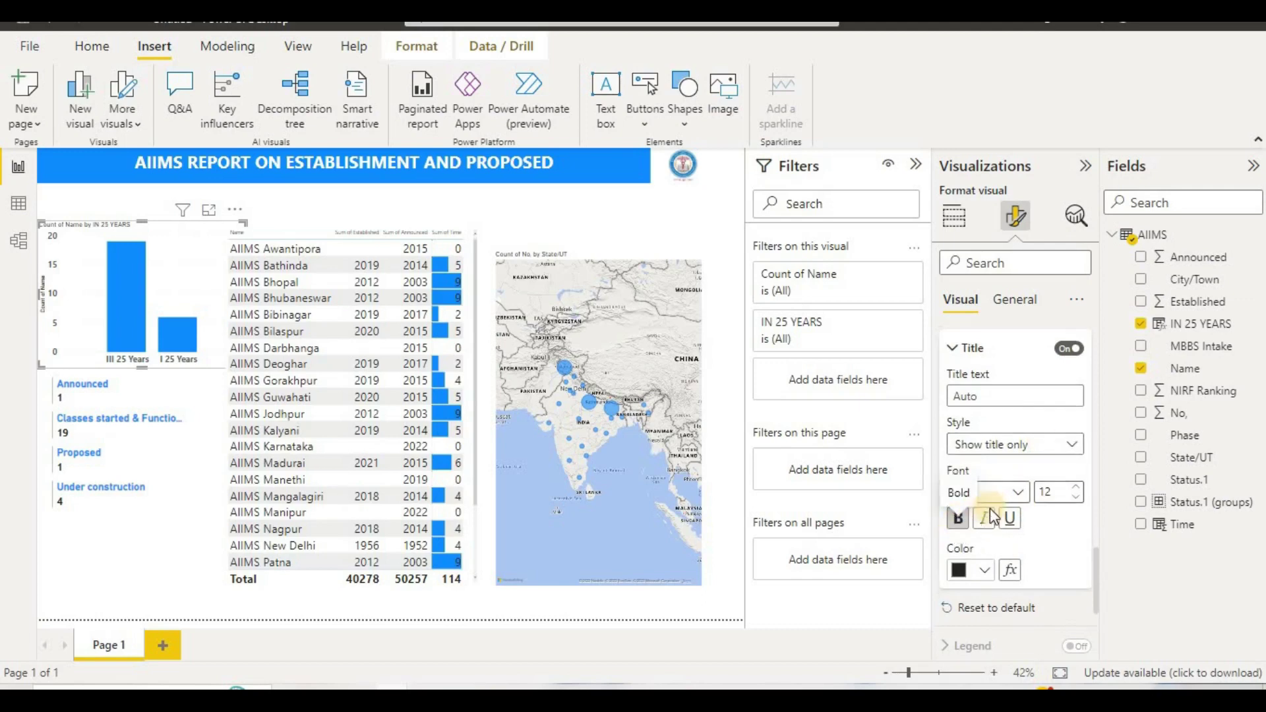
{"action": "scroll", "coordinate": [991, 508], "scroll_direction": "down", "scroll_amount": 3}
{"action": "scroll", "coordinate": [990, 508], "scroll_direction": "up", "scroll_amount": 3}
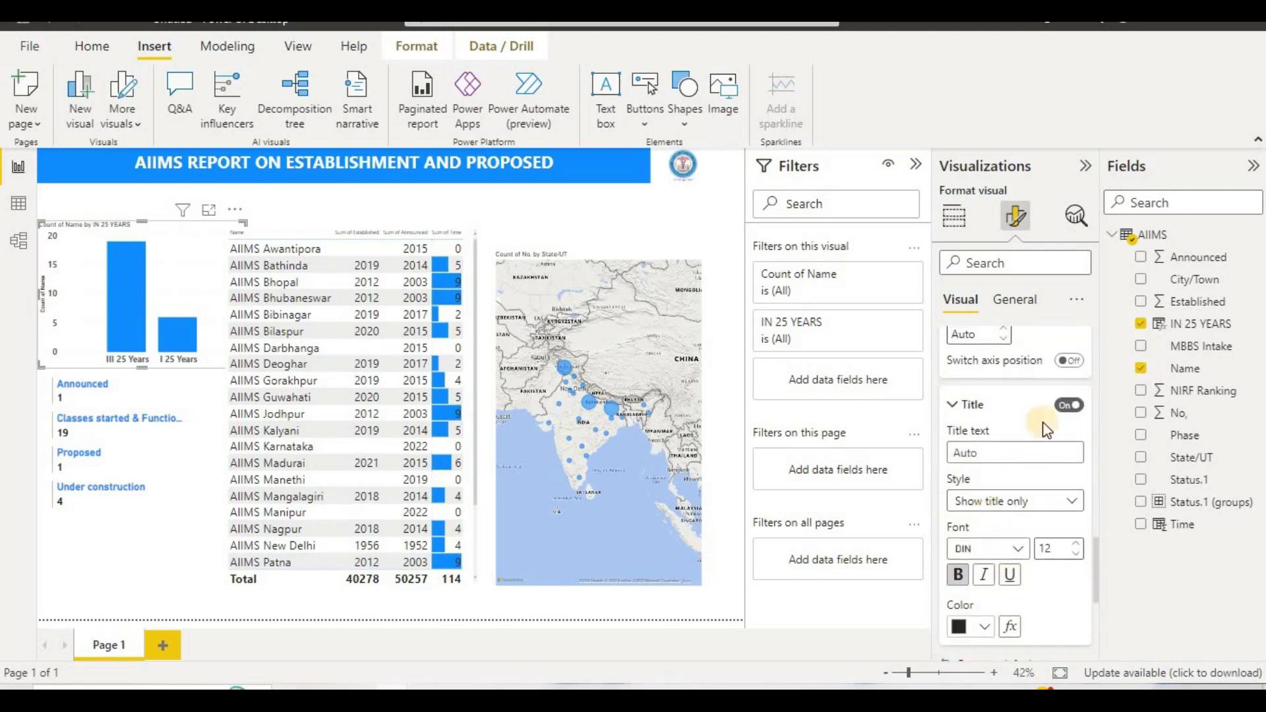
Change the column chart's title text to "25 YEARS"
{"action": "left_click", "coordinate": [1019, 303]}
{"action": "left_click", "coordinate": [1020, 384]}
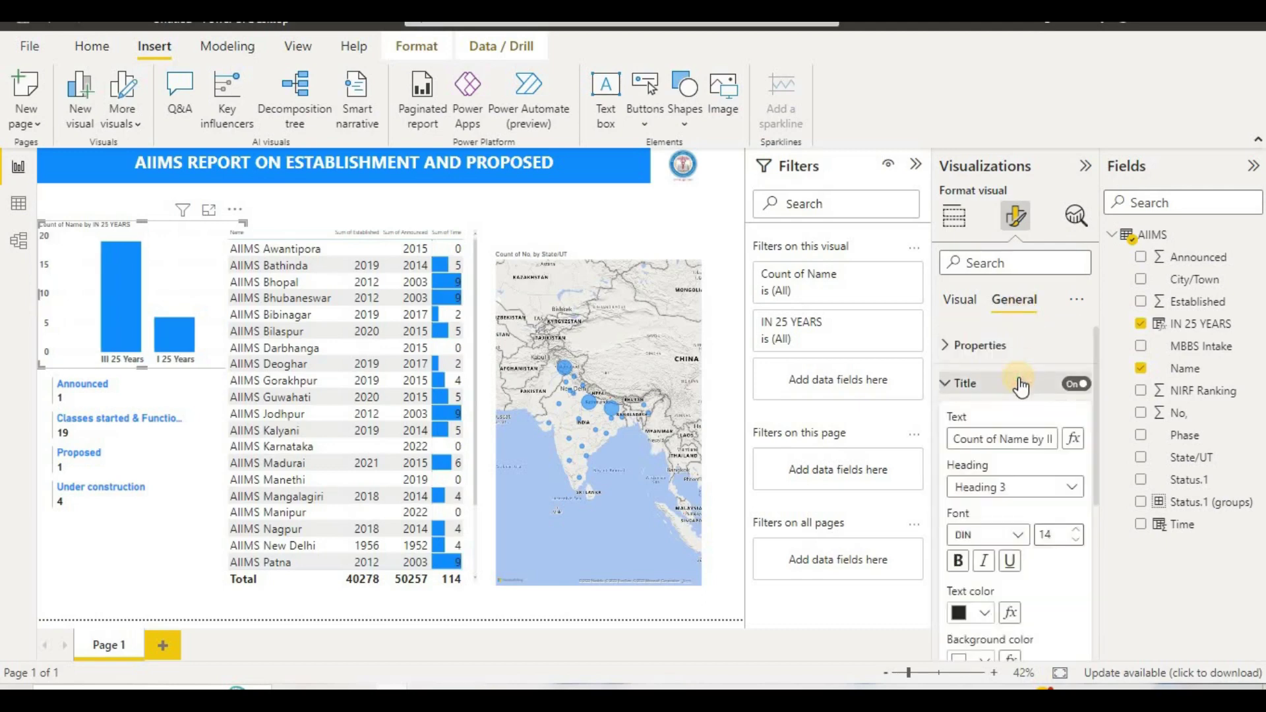
{"action": "scroll", "coordinate": [1019, 389], "scroll_direction": "down", "scroll_amount": 1}
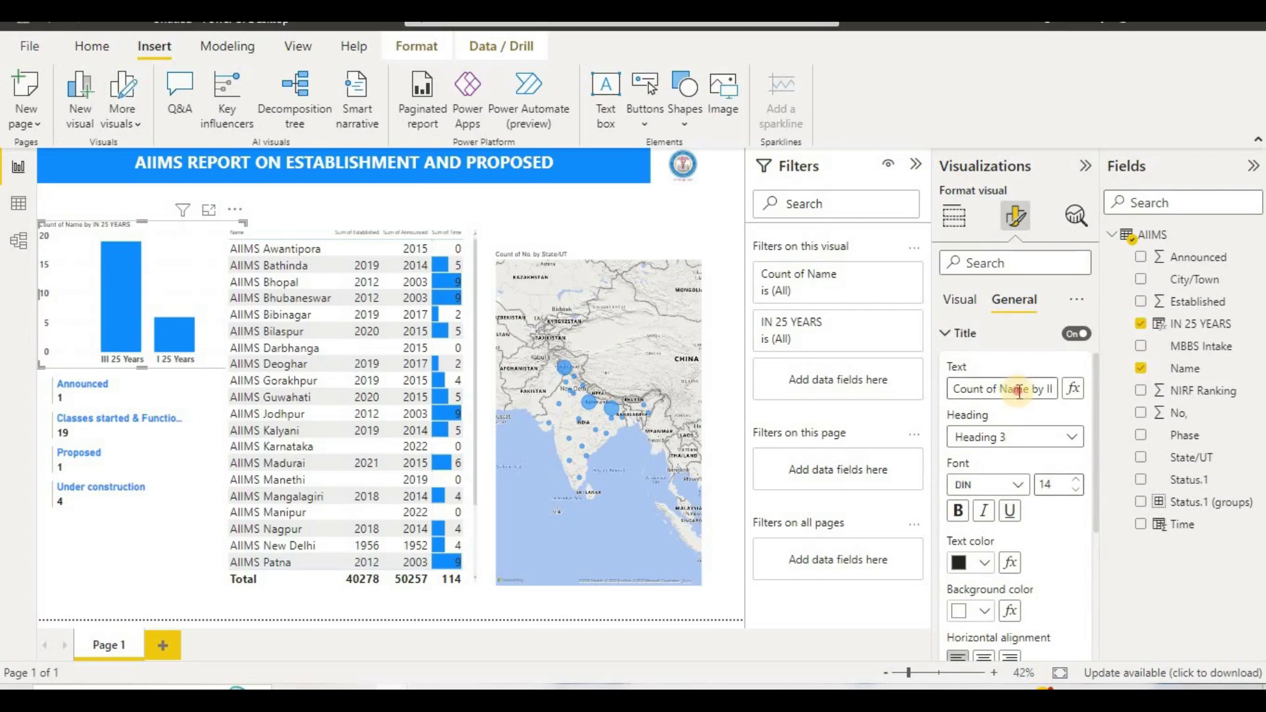
{"action": "double_click", "coordinate": [1019, 389]}
{"action": "left_click", "coordinate": [1015, 389]}
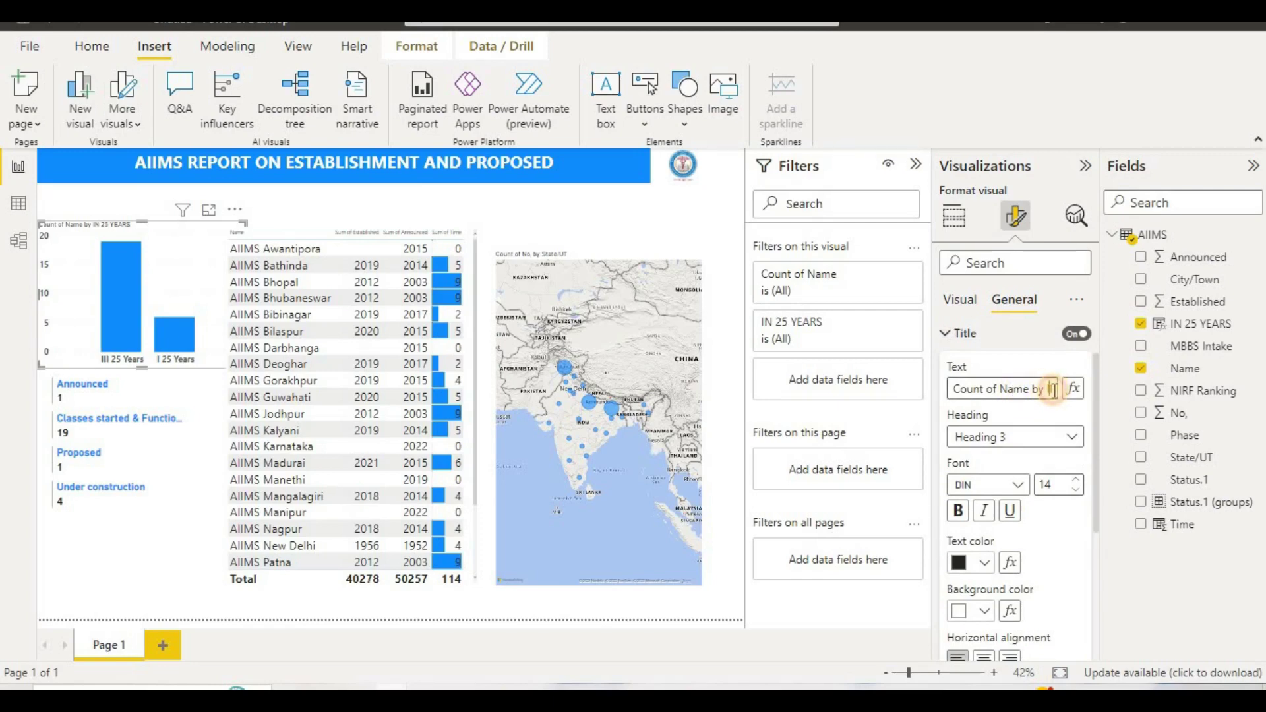
{"action": "left_click_drag", "start_coordinate": [1053, 389], "coordinate": [904, 388]}
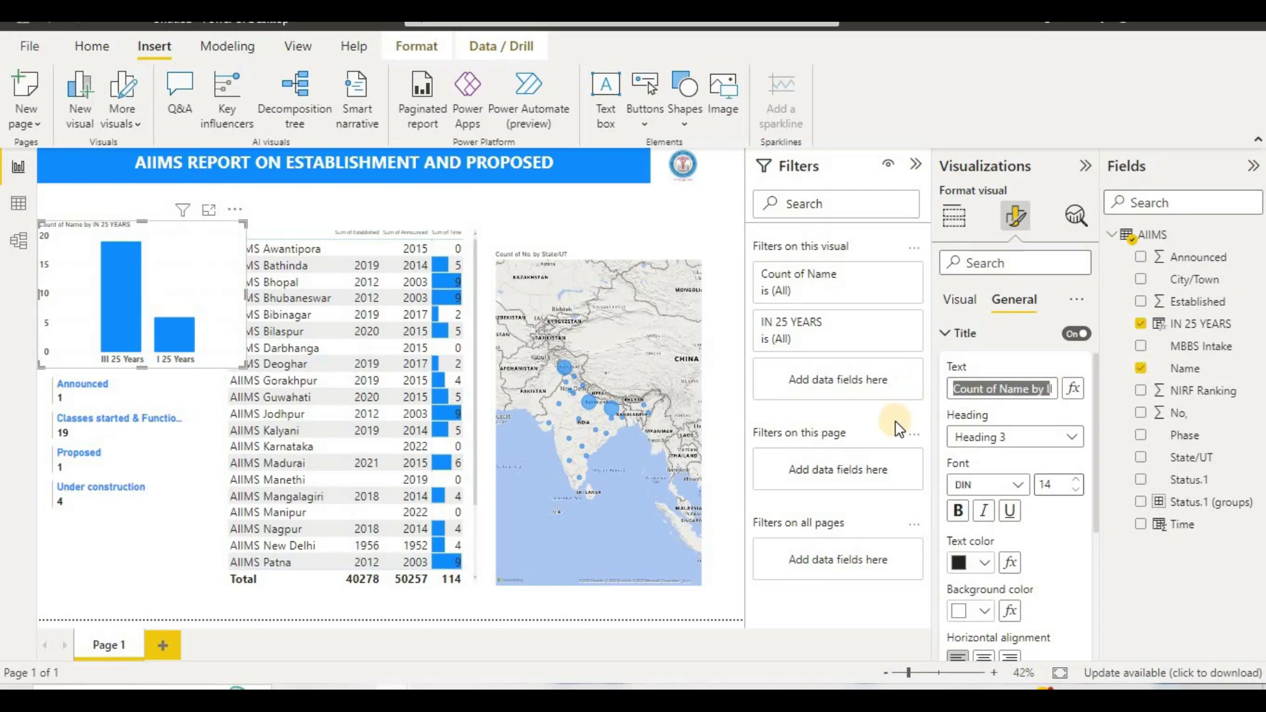
{"action": "key", "text": "BackSpace"}
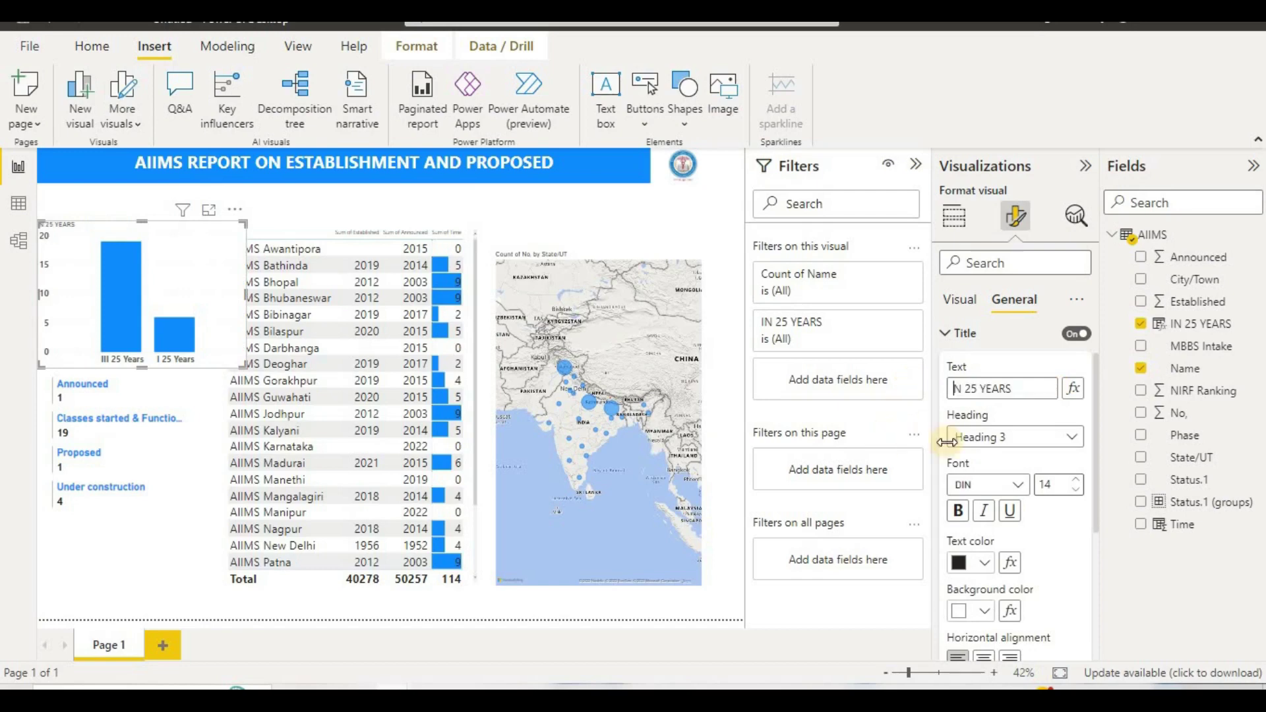
{"action": "left_click", "coordinate": [965, 390]}
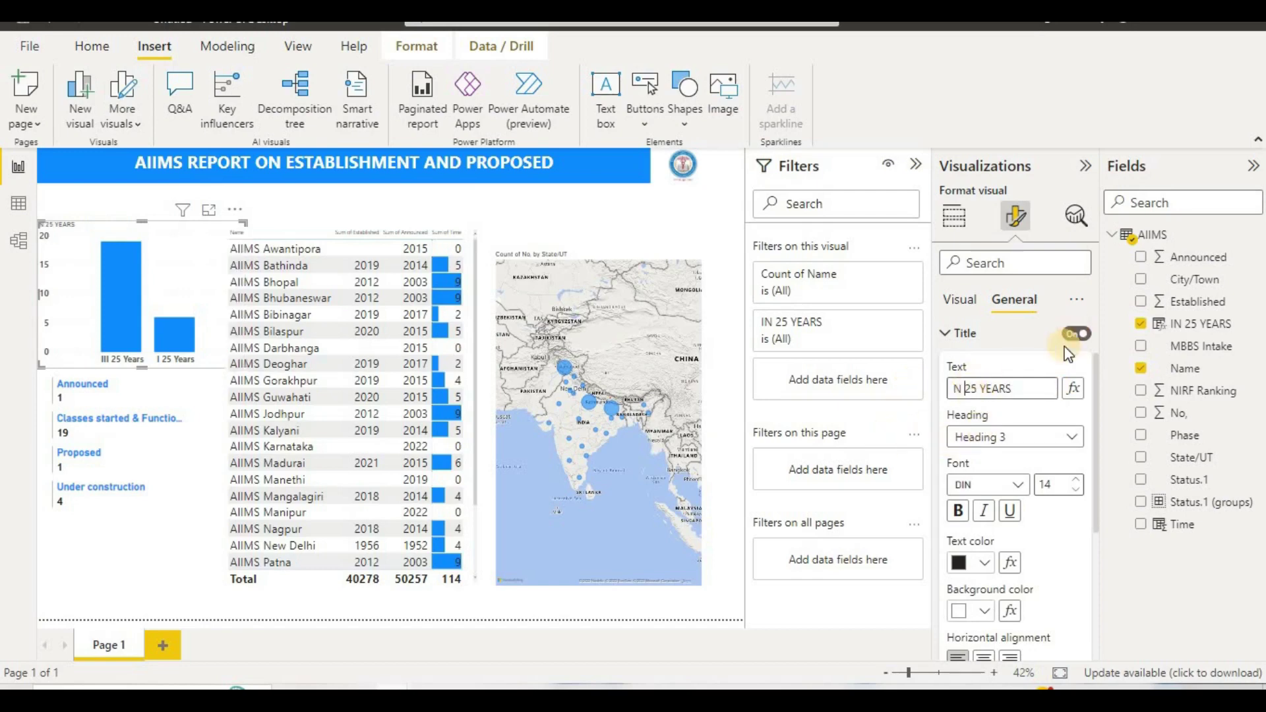
{"action": "key", "text": "BackSpace"}
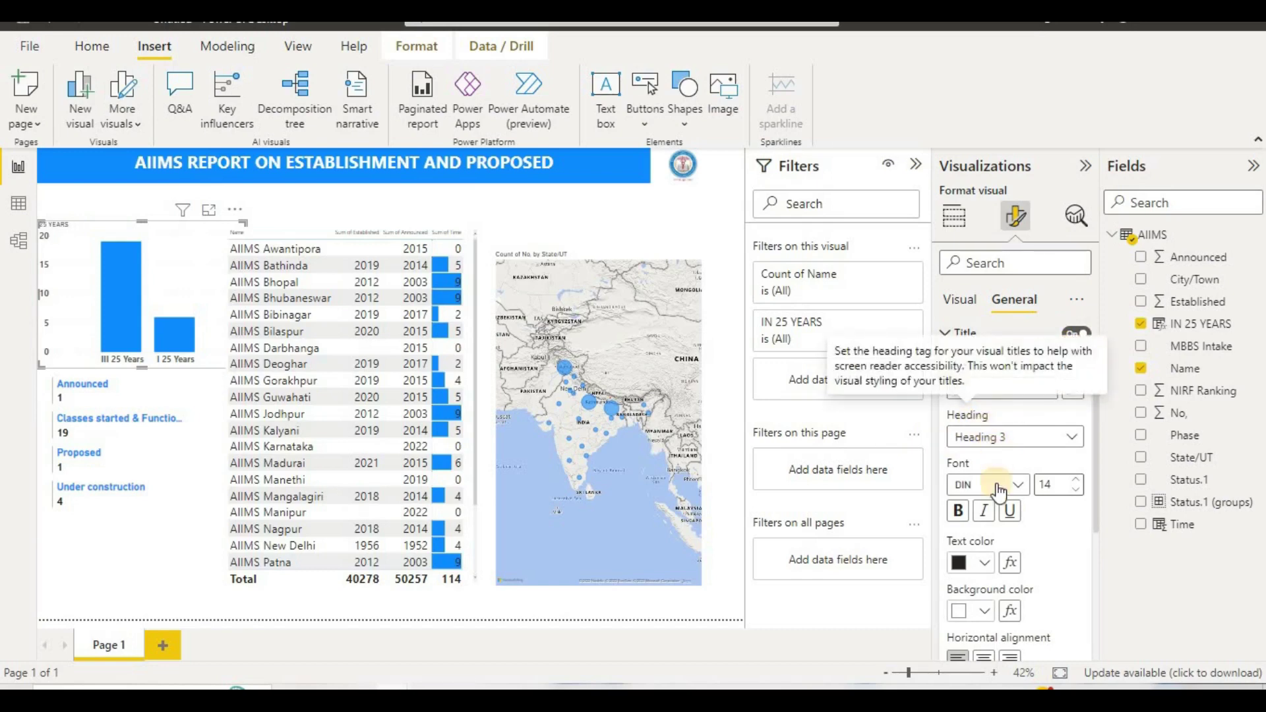
Format the column chart's title as bold, font size 22 and horizontally centred
{"action": "left_click", "coordinate": [958, 511]}
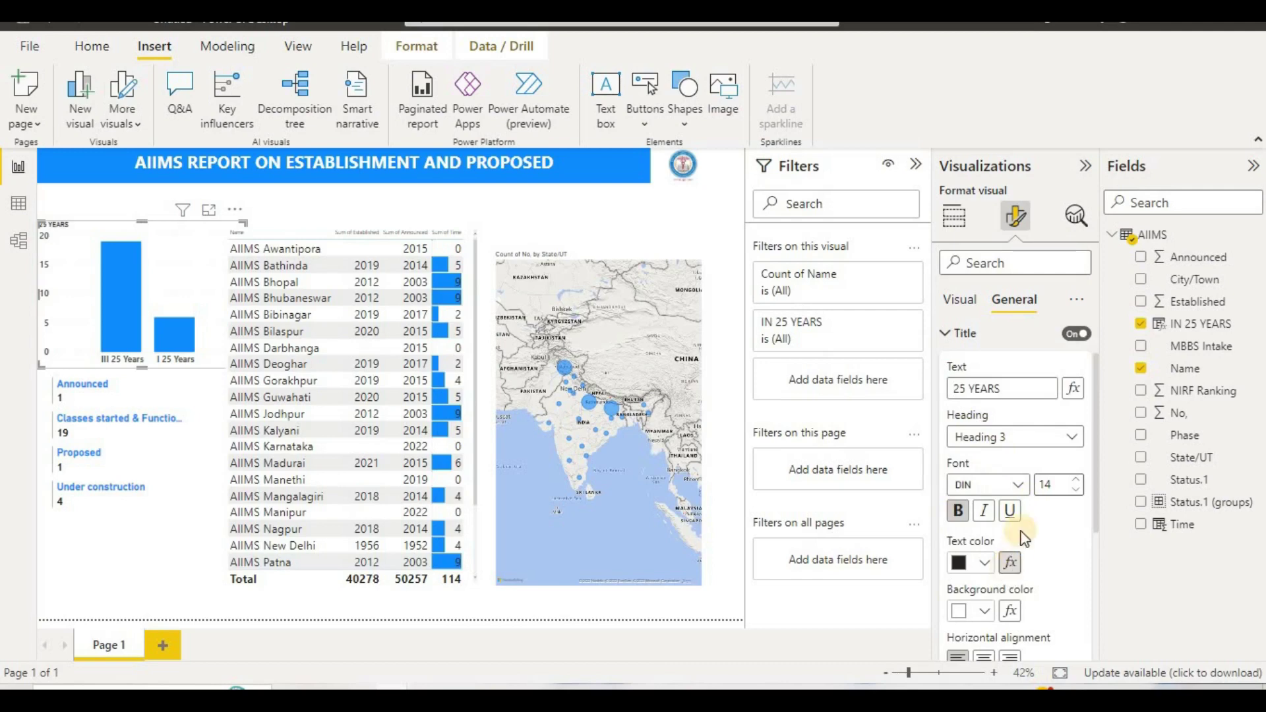
{"action": "left_click", "coordinate": [1052, 485]}
{"action": "type", "text": "22"}
{"action": "scroll", "coordinate": [1046, 556], "scroll_direction": "down", "scroll_amount": 3}
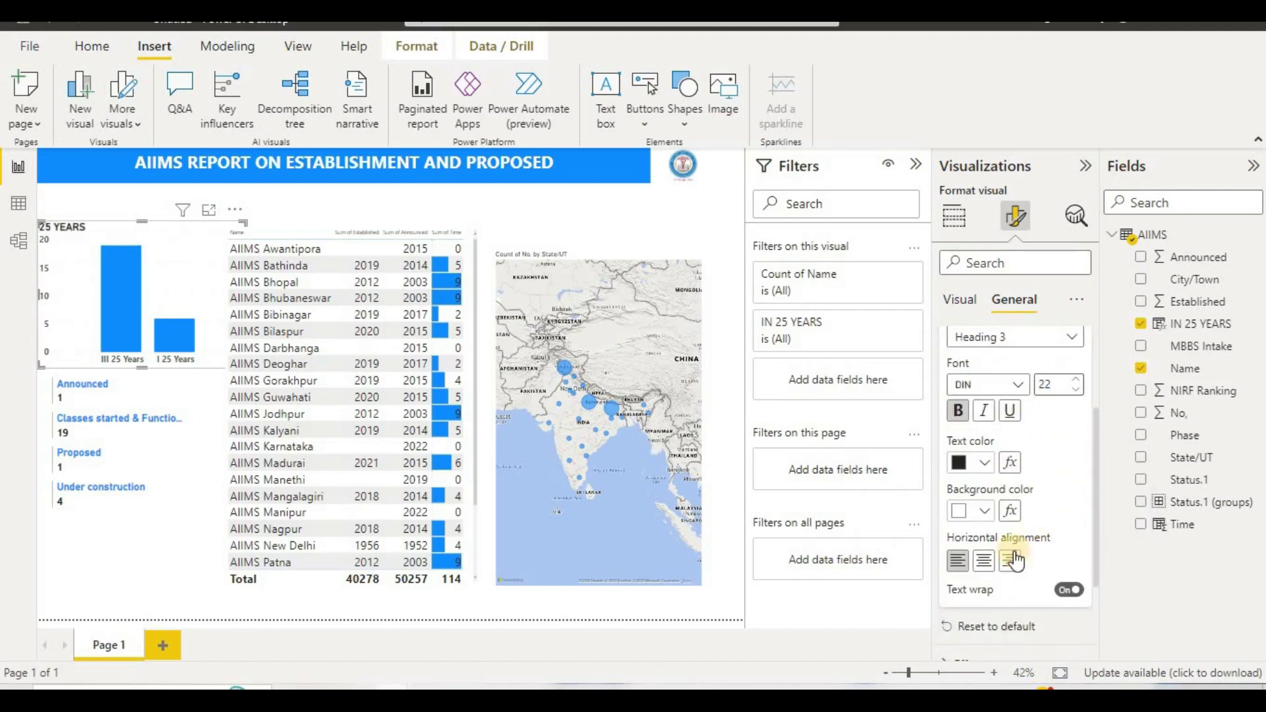
{"action": "left_click", "coordinate": [985, 561]}
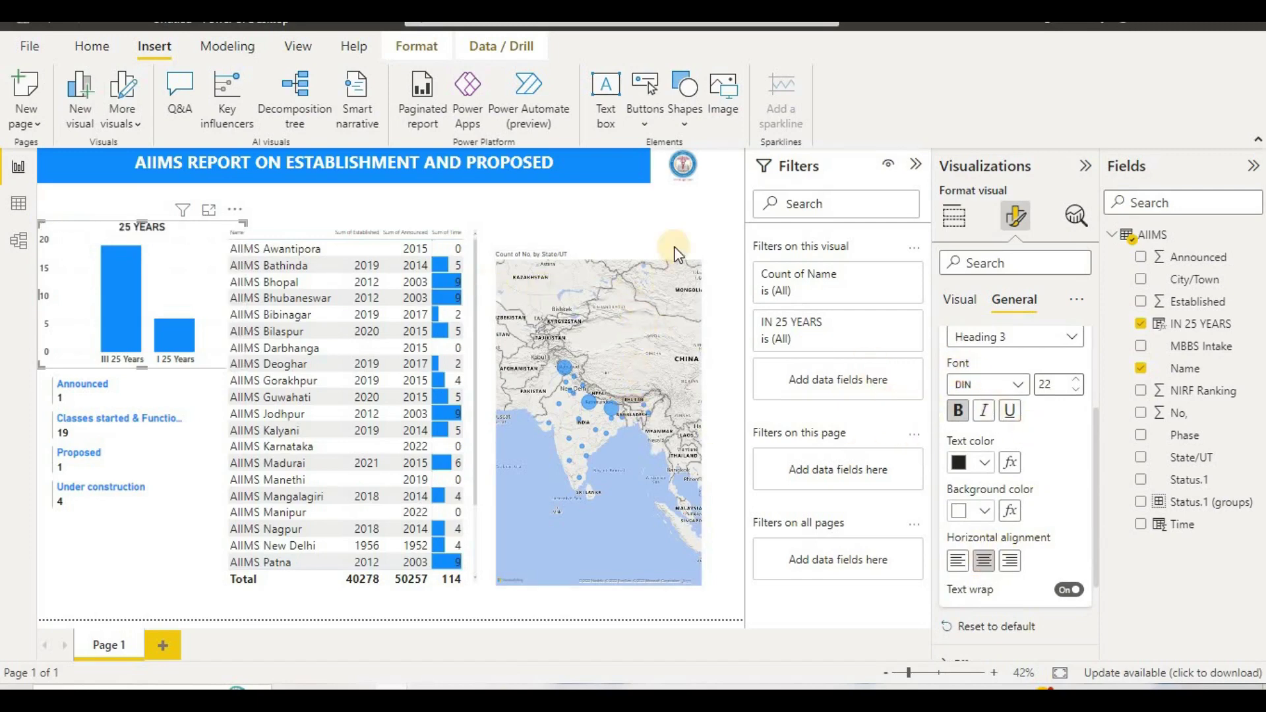
{"action": "left_click", "coordinate": [585, 223]}
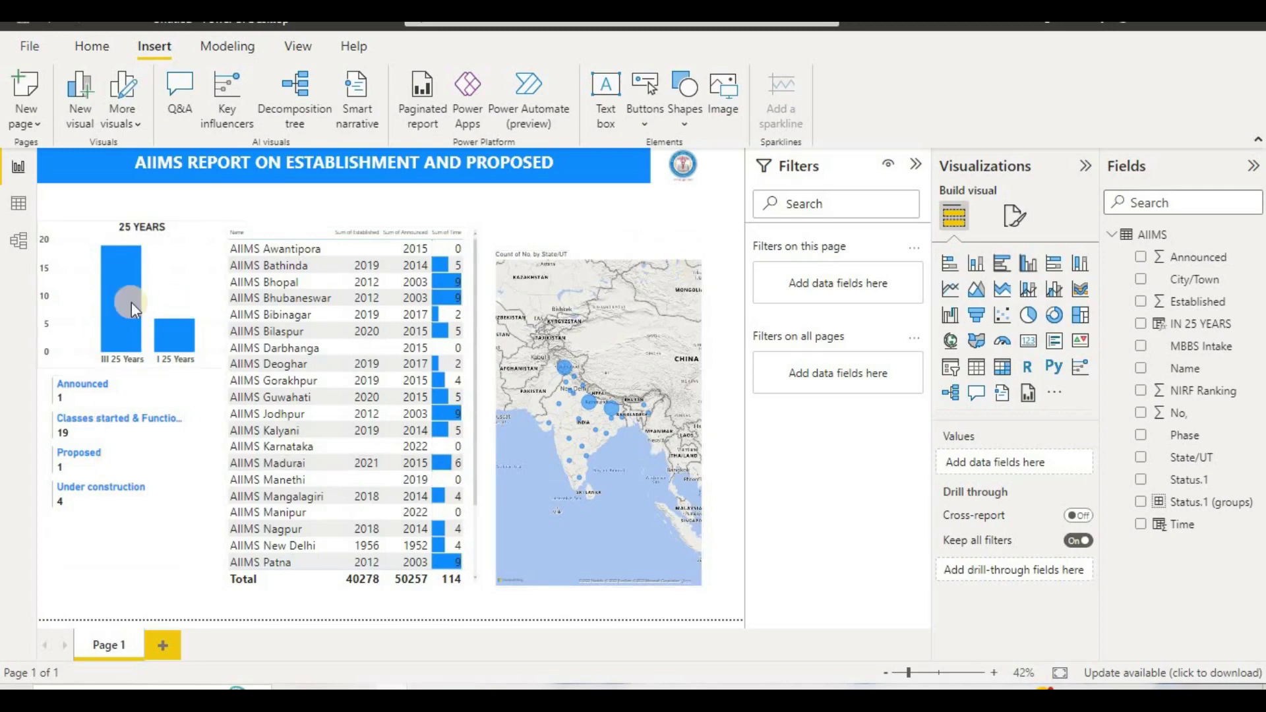
Cross-filter the report page by the chart's III 25 Years column and by its I 25 Years column
{"action": "left_click", "coordinate": [112, 314]}
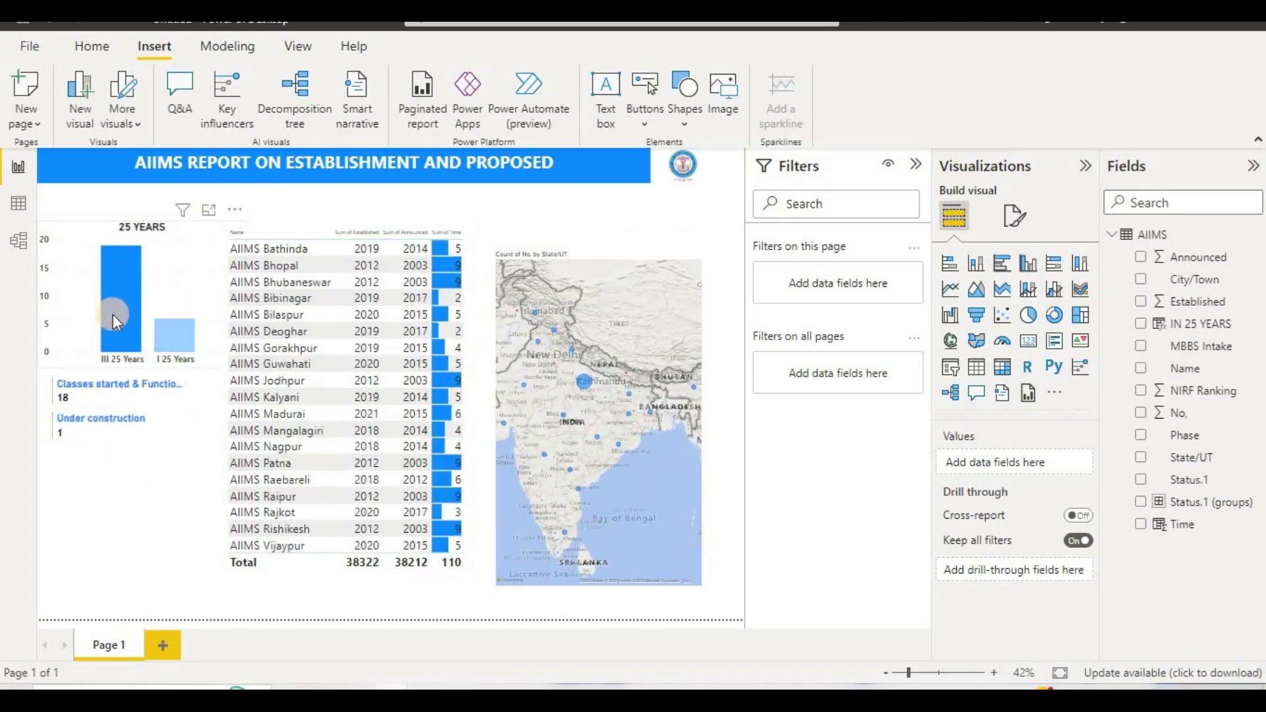
{"action": "left_click", "coordinate": [179, 350]}
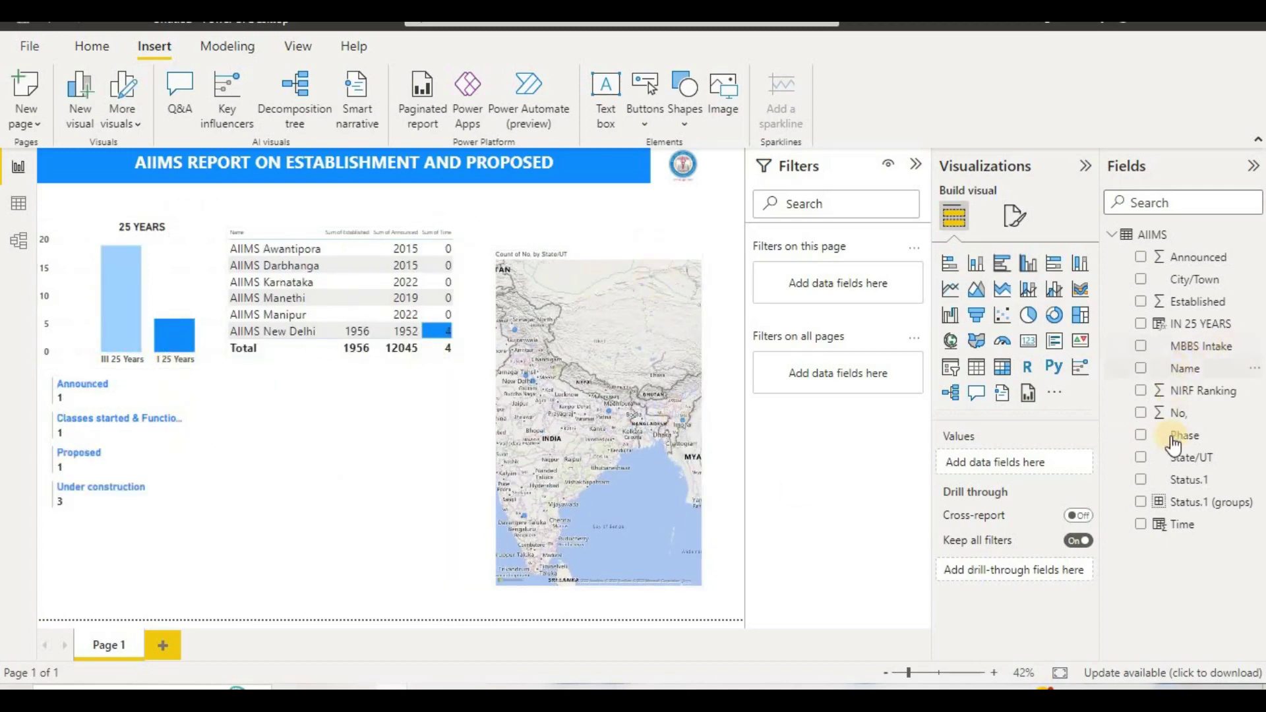
{"action": "left_click", "coordinate": [161, 269]}
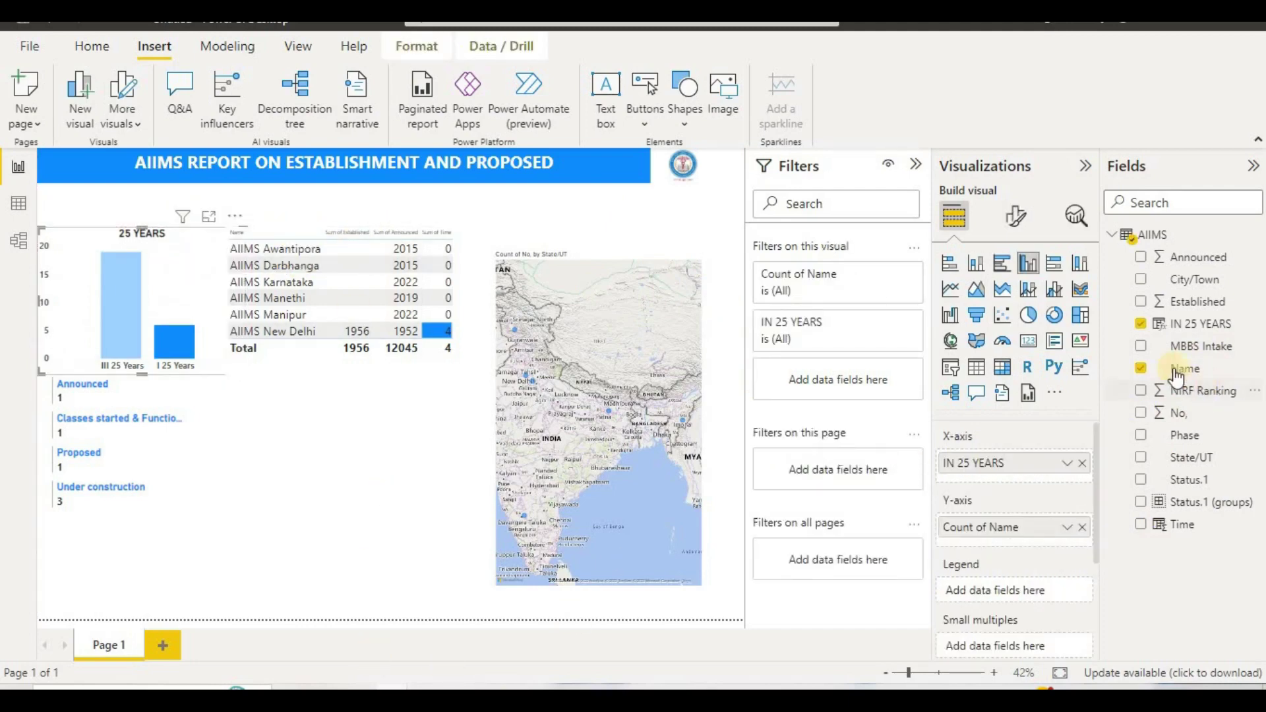
{"action": "left_click", "coordinate": [1028, 341]}
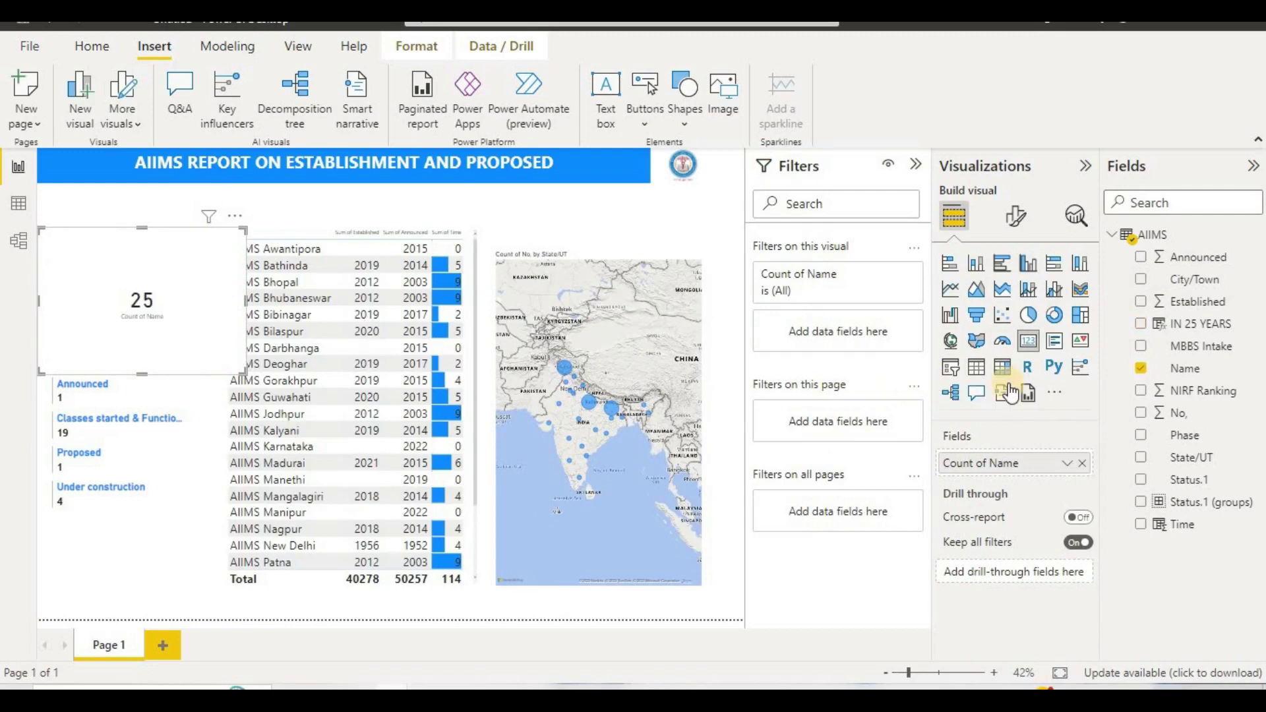
{"action": "key", "text": "ctrl+z"}
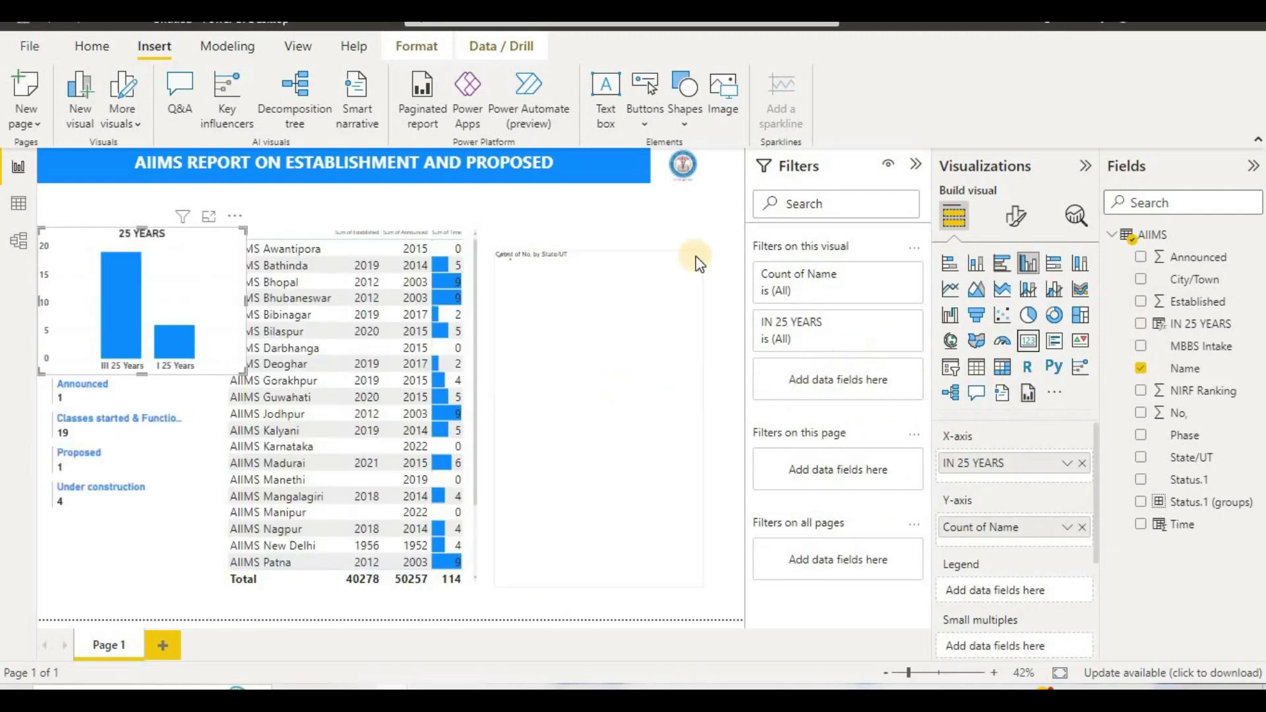
{"action": "left_click", "coordinate": [689, 207]}
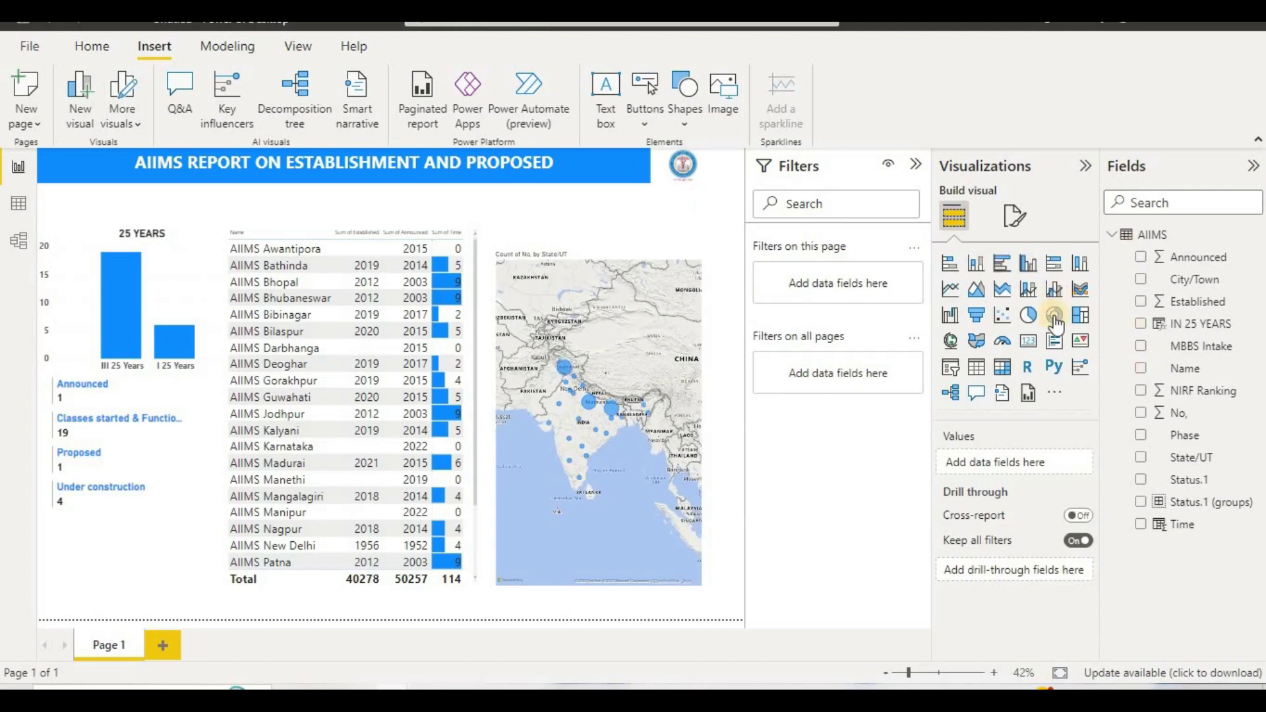
Add a card showing the Count (Distinct) of Name, narrow it to about the column chart's width and move it above that chart
{"action": "left_click", "coordinate": [1028, 341]}
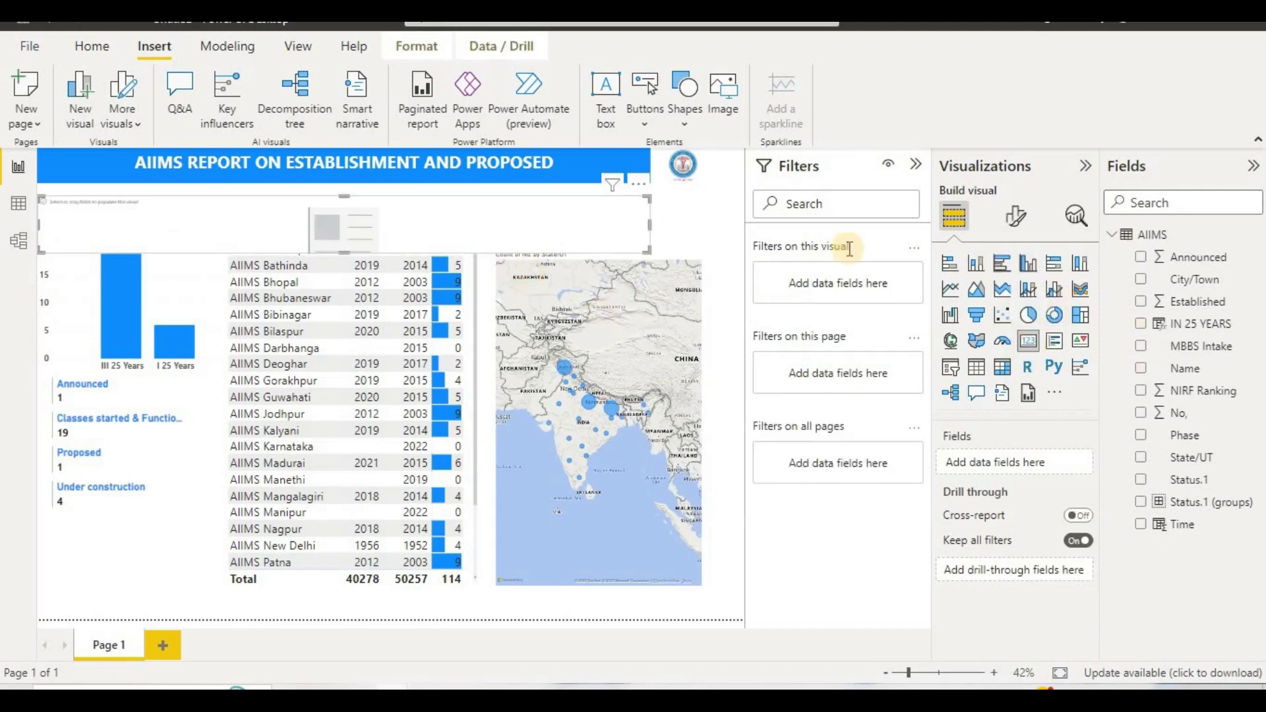
{"action": "left_click", "coordinate": [1153, 368]}
{"action": "left_click_drag", "start_coordinate": [1153, 371], "coordinate": [1015, 452]}
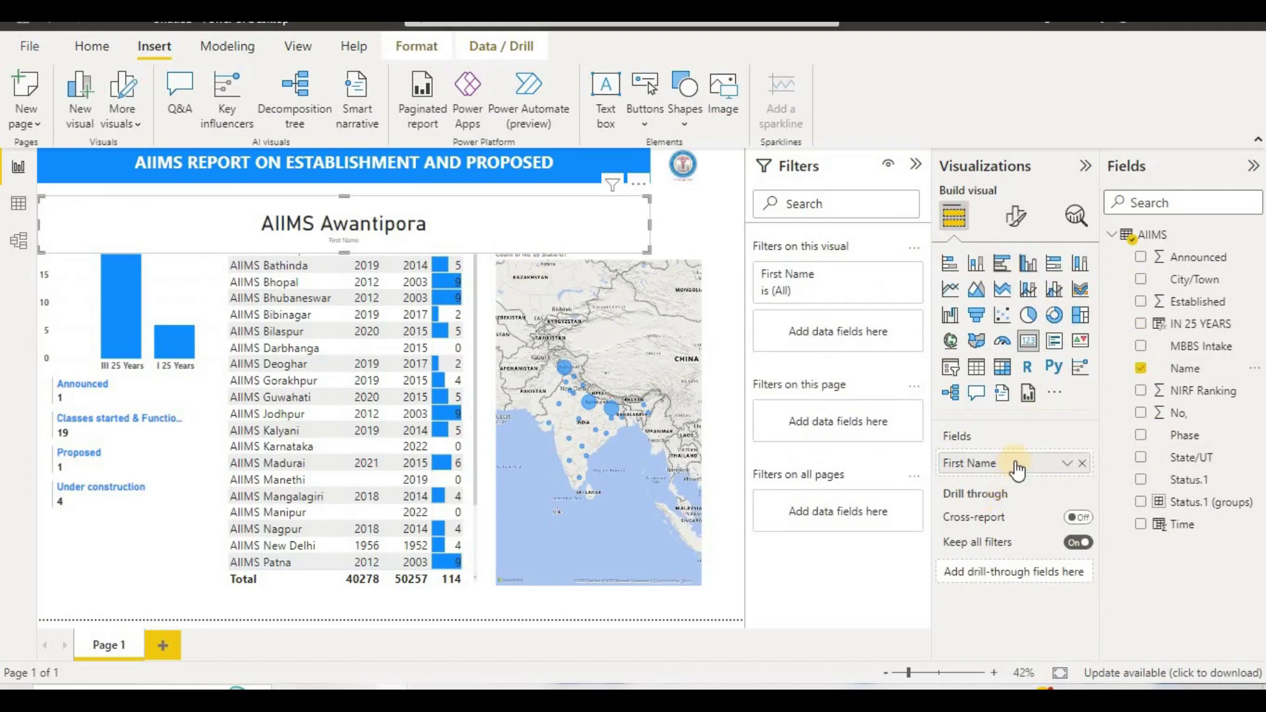
{"action": "right_click", "coordinate": [1016, 461]}
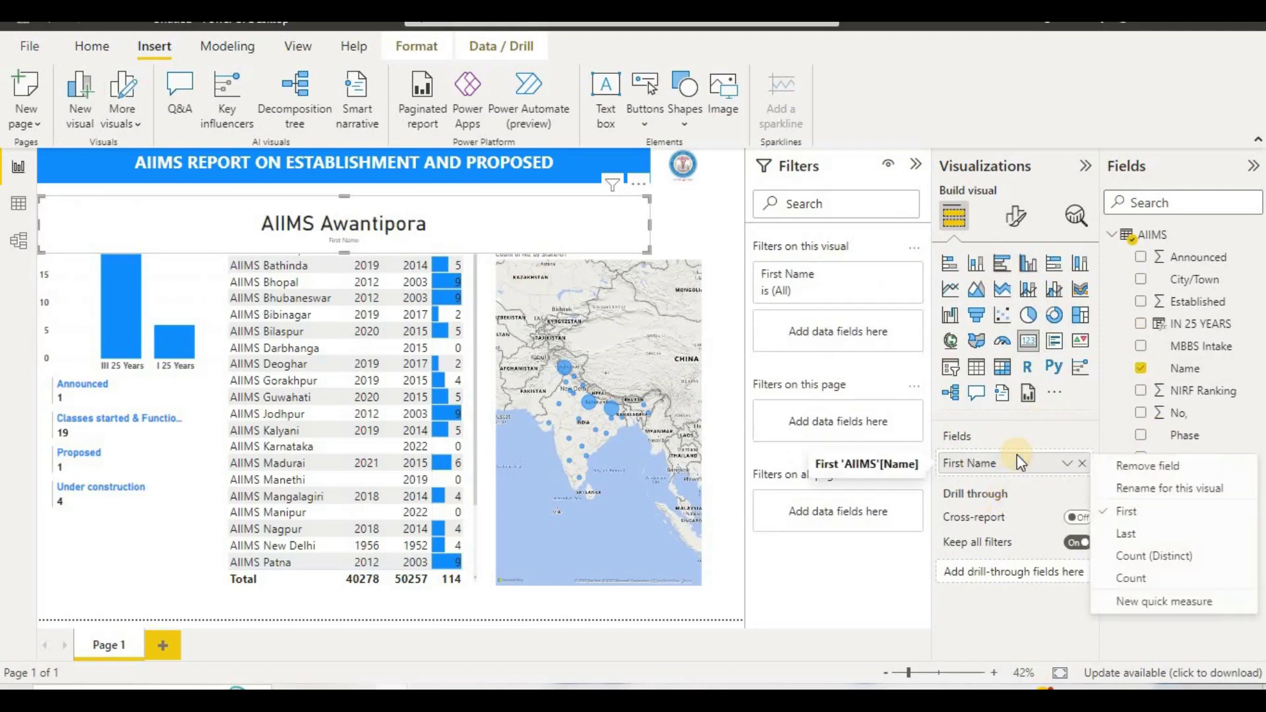
{"action": "left_click", "coordinate": [1121, 554]}
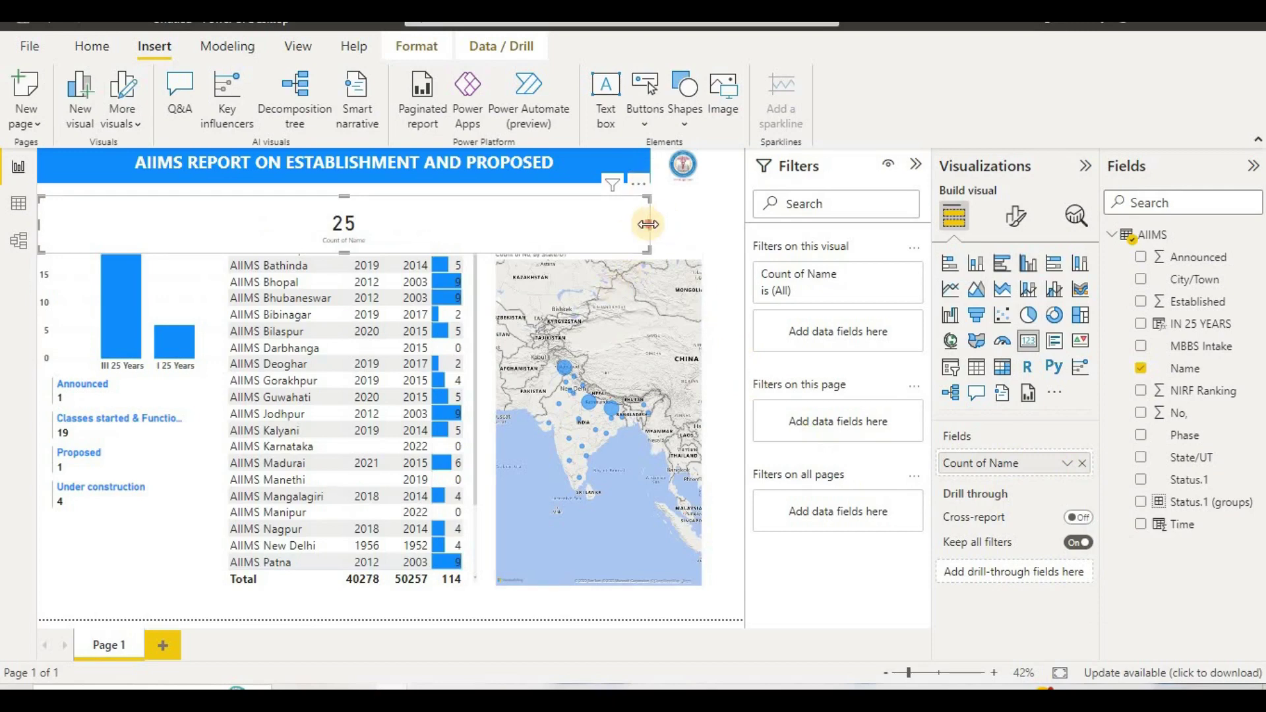
{"action": "left_click_drag", "start_coordinate": [648, 224], "coordinate": [203, 222]}
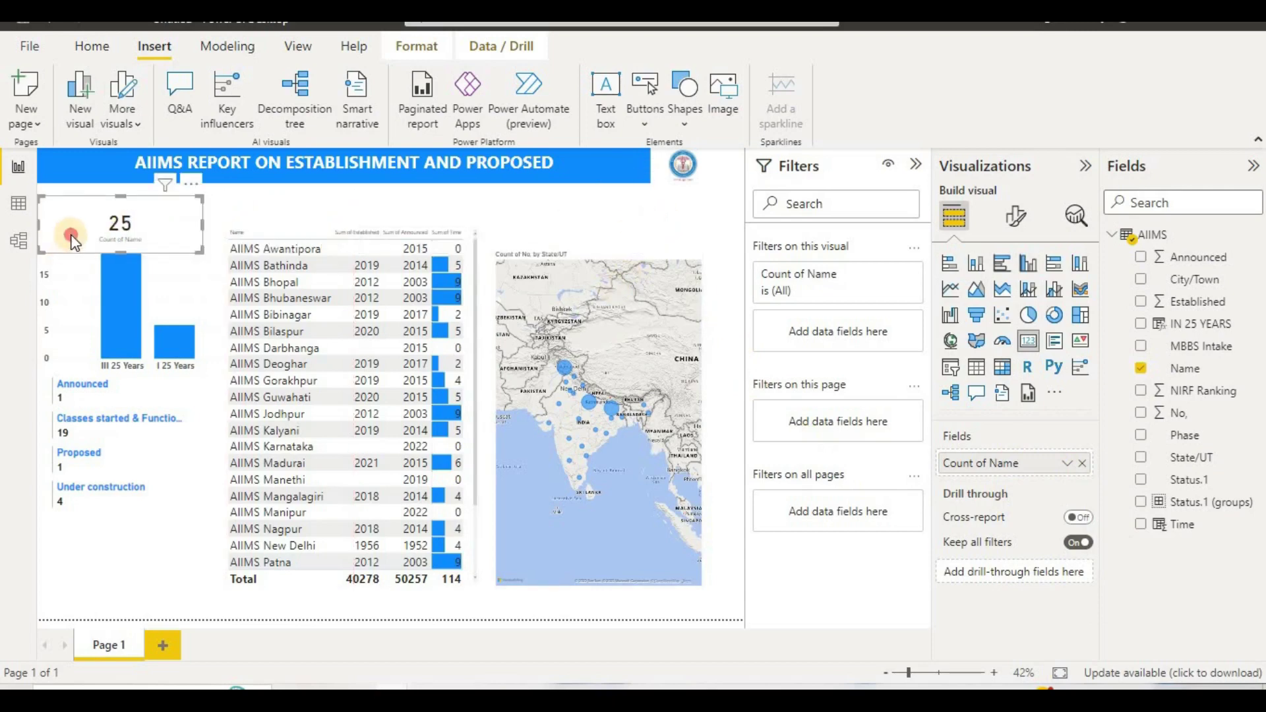
{"action": "left_click_drag", "start_coordinate": [70, 235], "coordinate": [71, 208]}
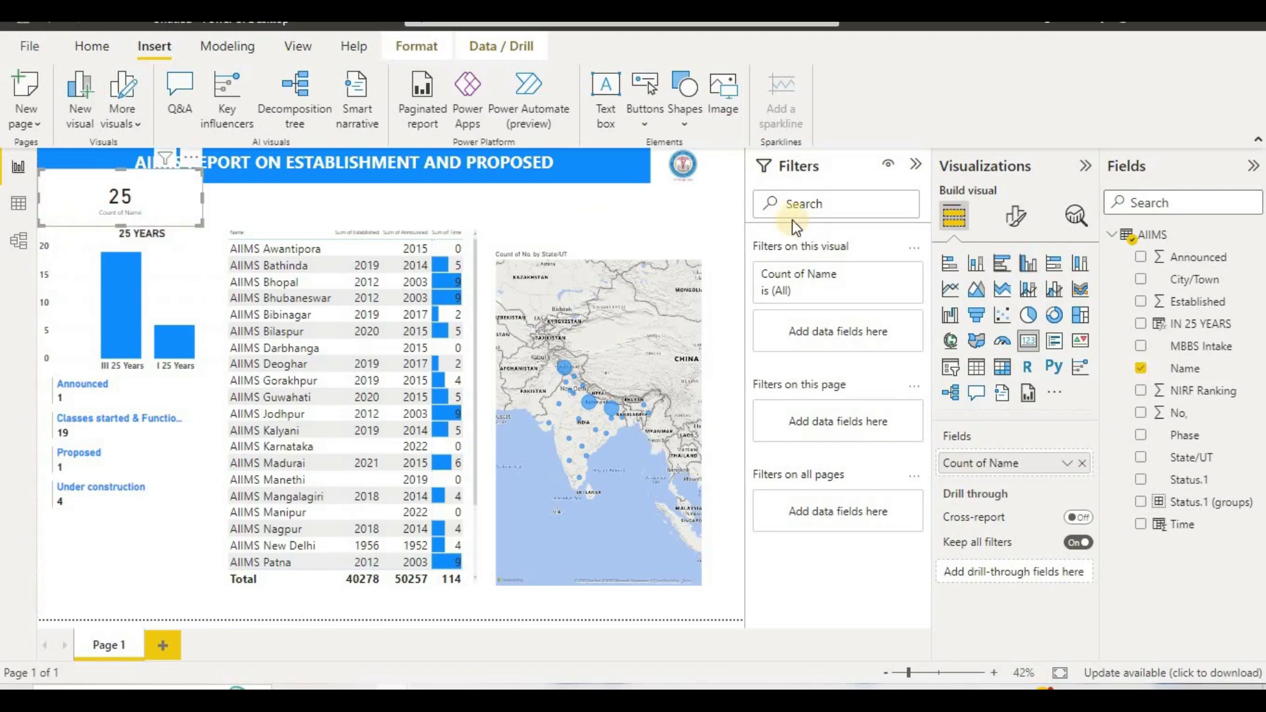
Rename the card's field for this visual as "NUMBERS OF AIMS"
{"action": "right_click", "coordinate": [999, 465]}
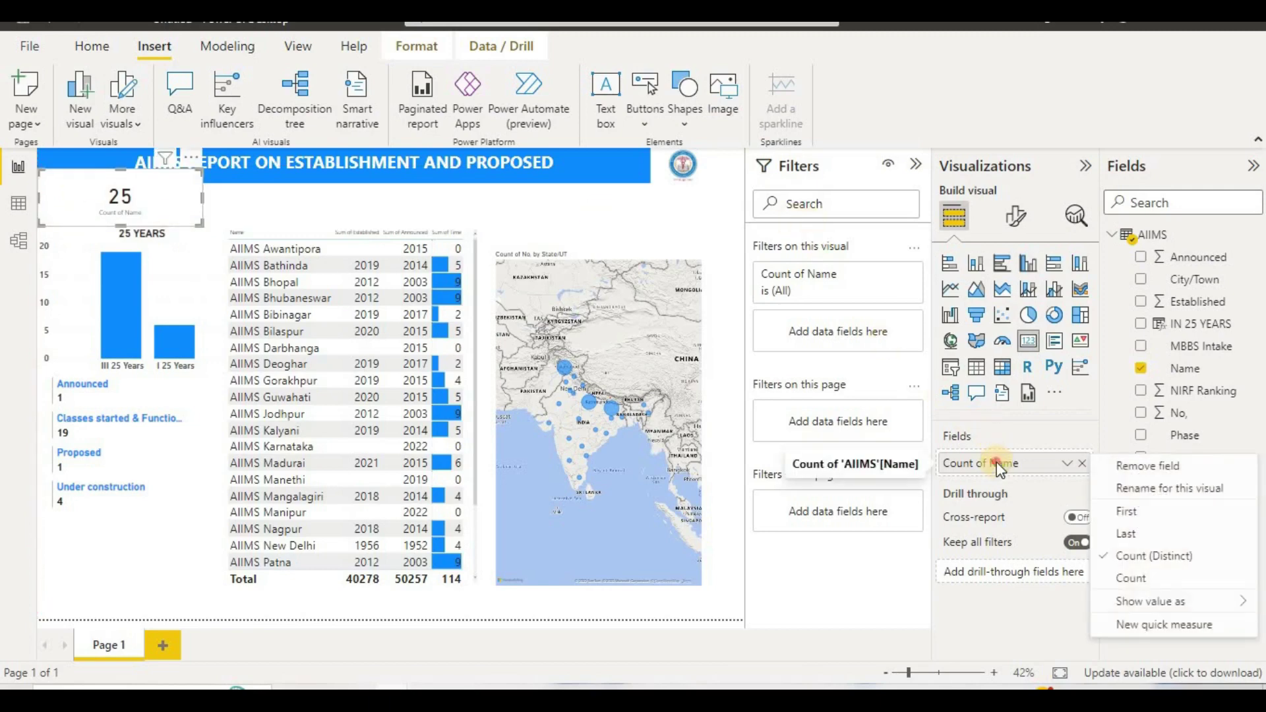
{"action": "double_click", "coordinate": [998, 463]}
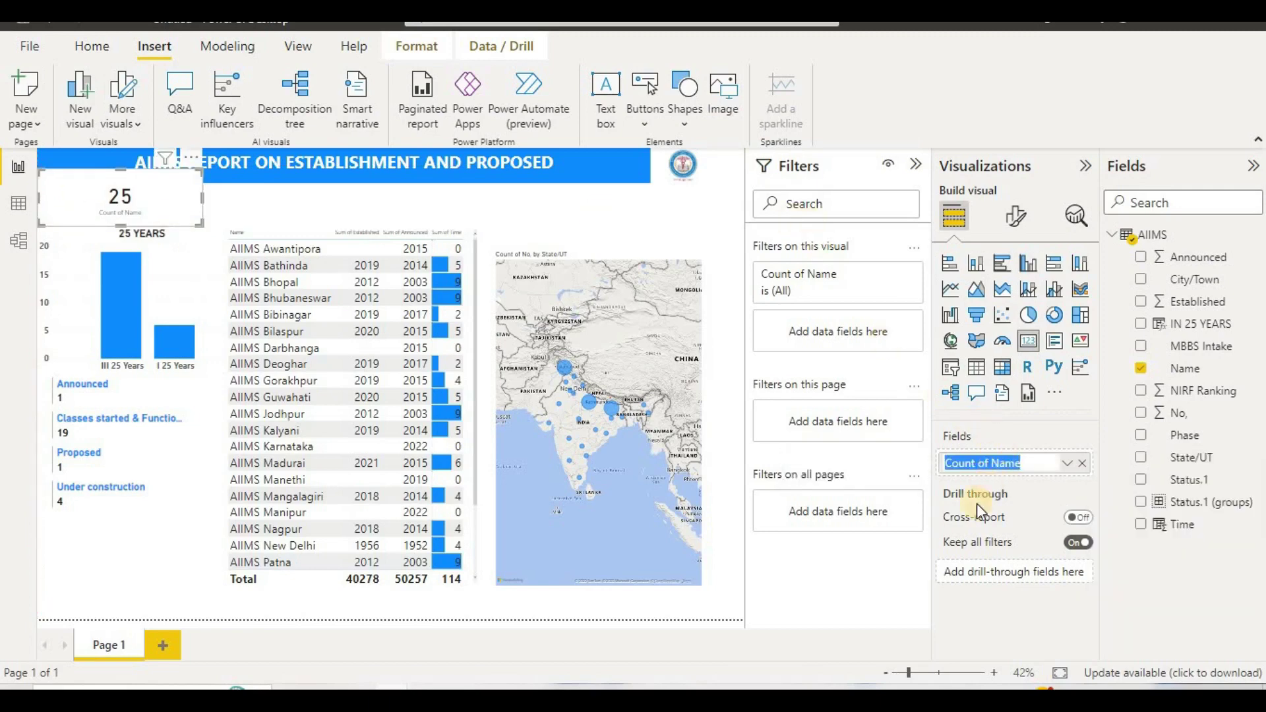
{"action": "key", "text": "BackSpace"}
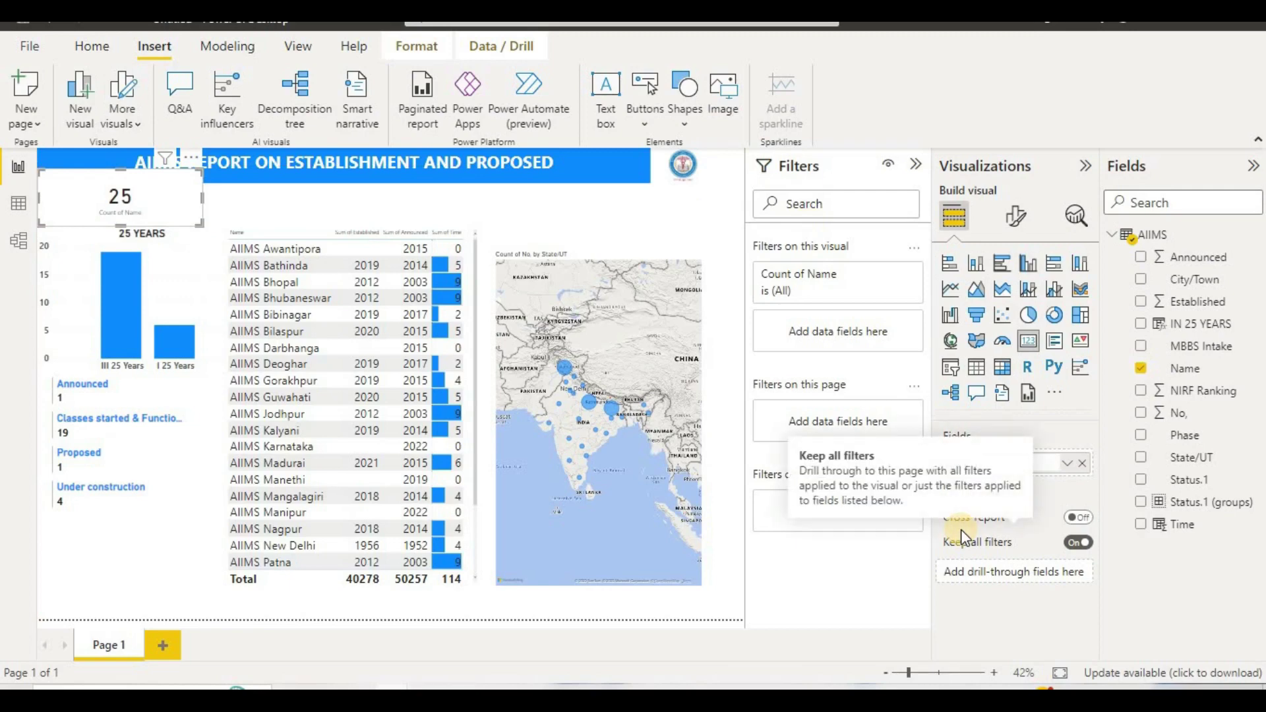
{"action": "type", "text": "NA"}
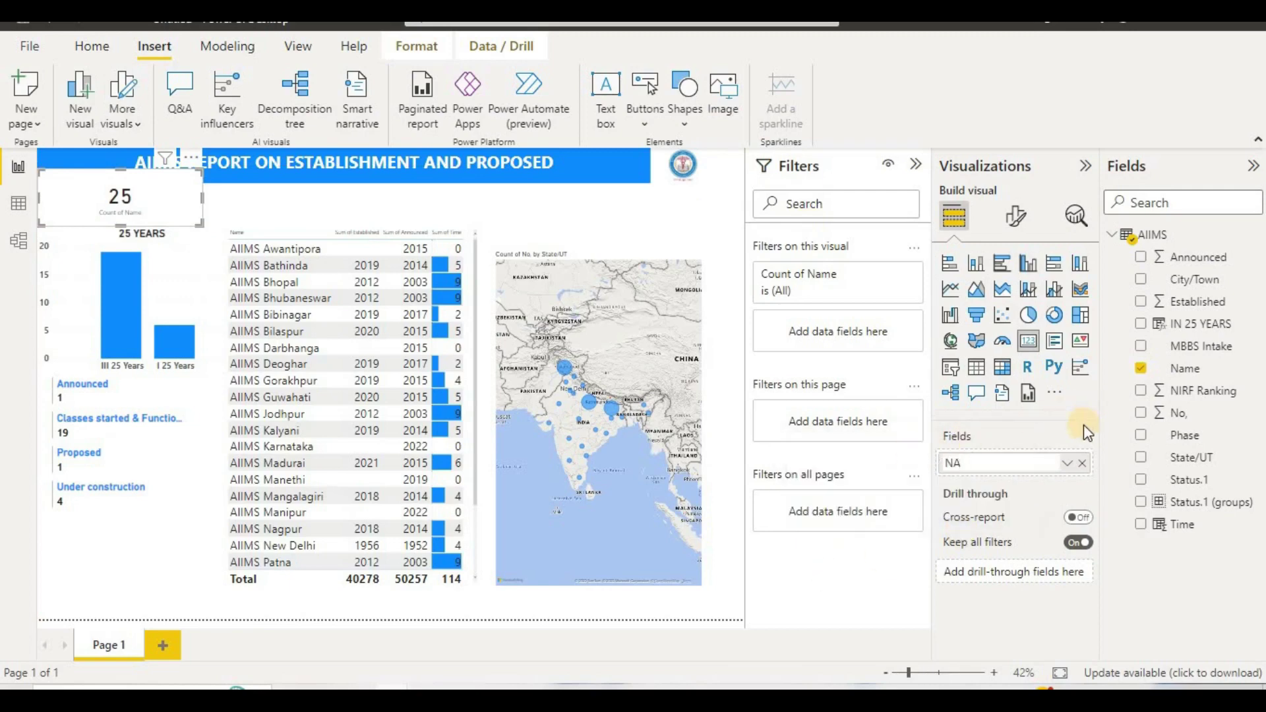
{"action": "key", "text": "BackSpace"}
{"action": "type", "text": "UMBERS OF AIMS"}
{"action": "left_click", "coordinate": [1085, 403]}
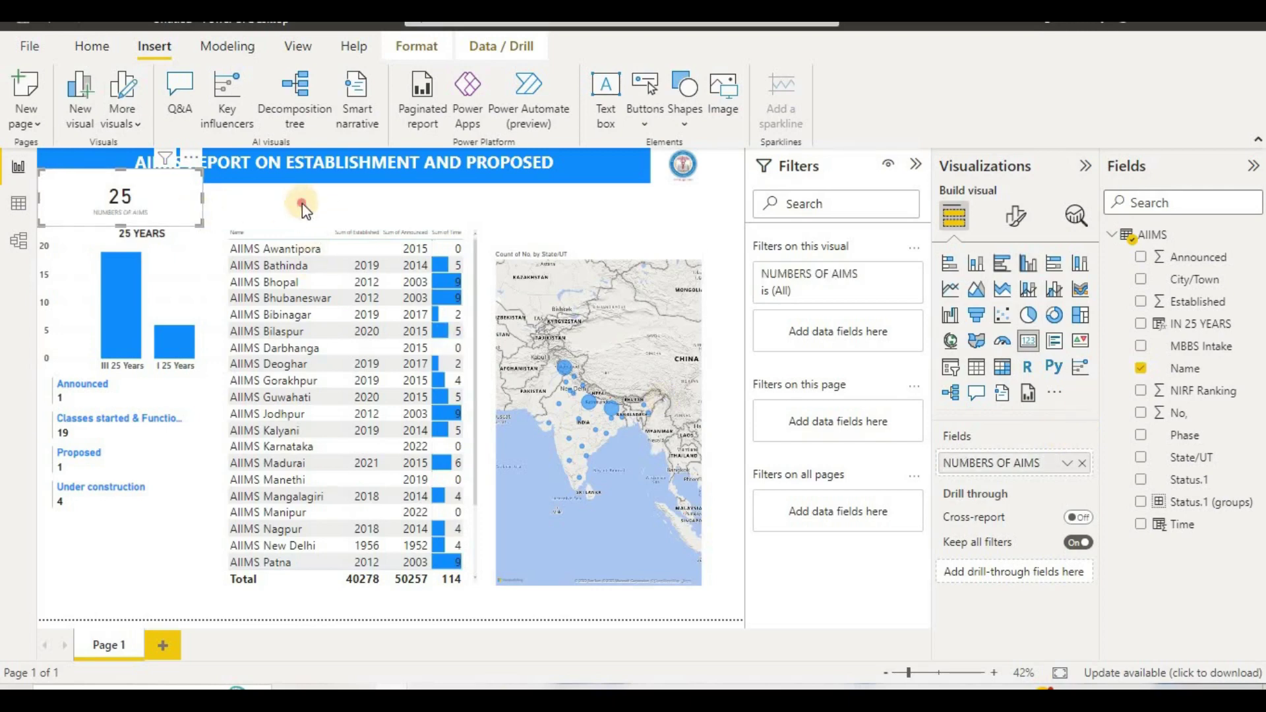
Shrink the NUMBERS OF AIMS card so it fits between the title banner and the column chart
{"action": "left_click", "coordinate": [240, 212]}
{"action": "left_click", "coordinate": [192, 173]}
{"action": "left_click_drag", "start_coordinate": [203, 169], "coordinate": [187, 183]}
{"action": "left_click", "coordinate": [356, 204]}
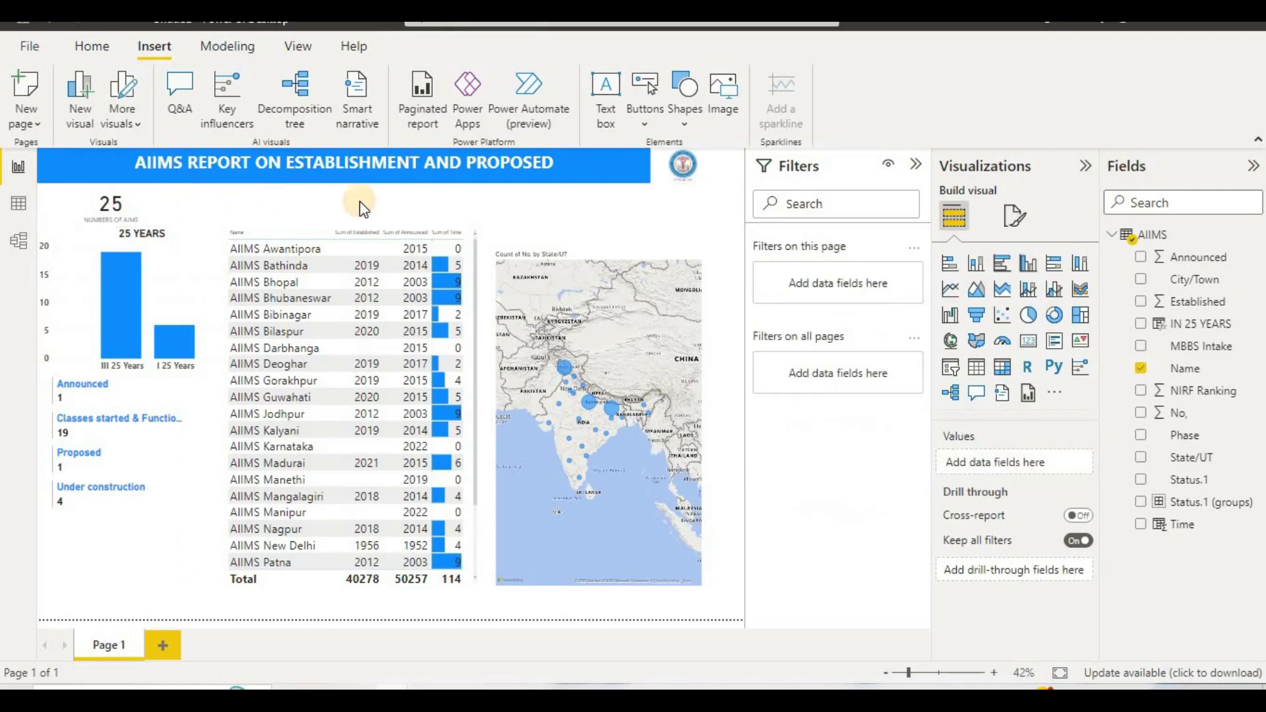